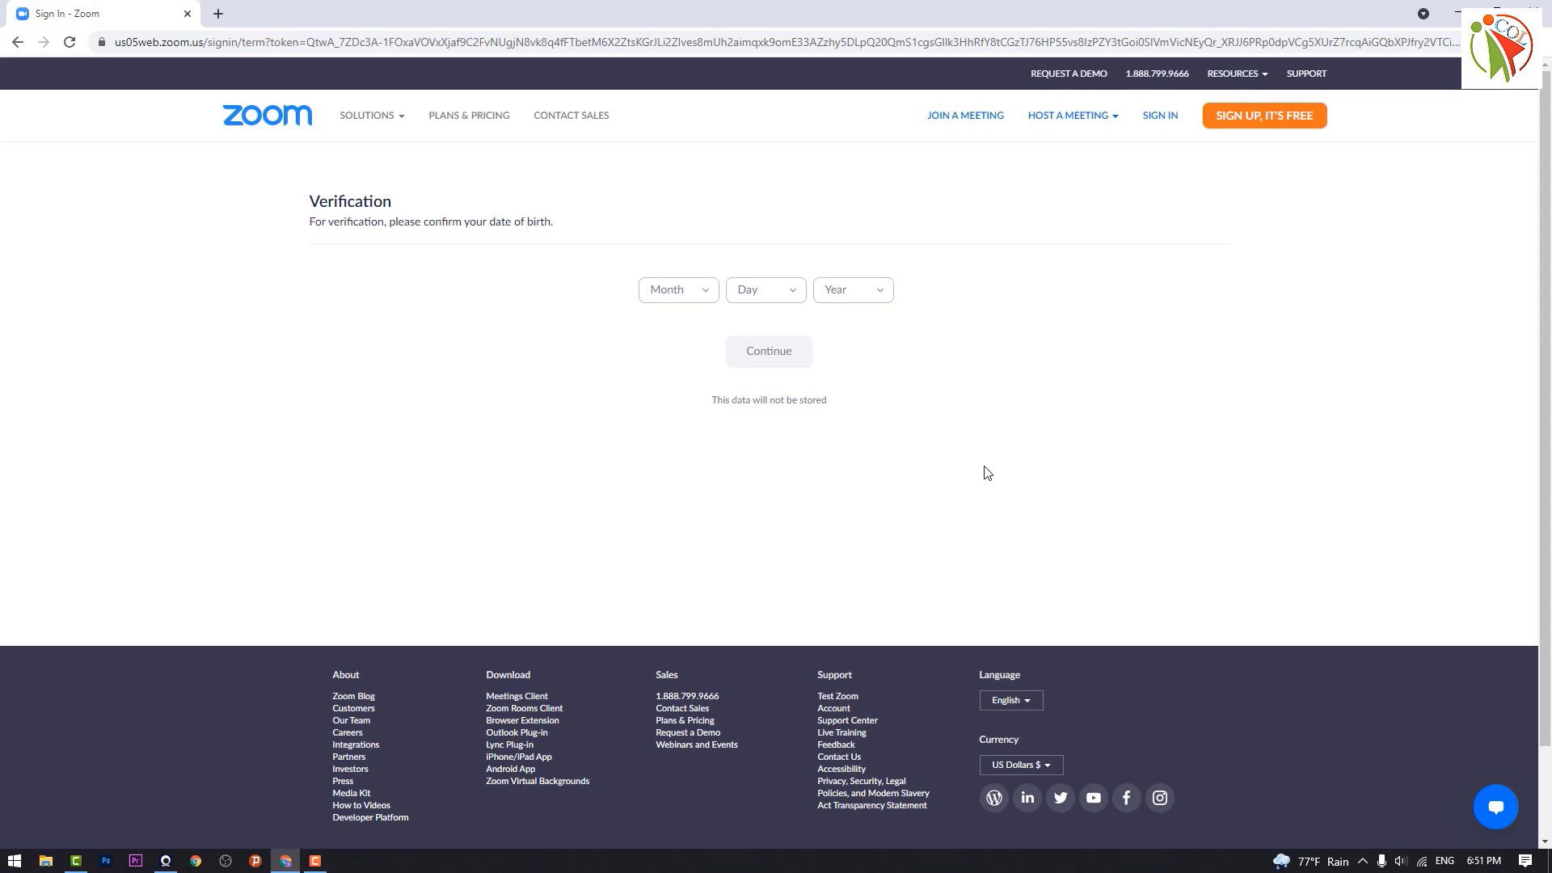
Step: Enter a birth date of Jun 1, 1994 and submit the age verification
{"action": "left_click", "coordinate": [880, 292]}
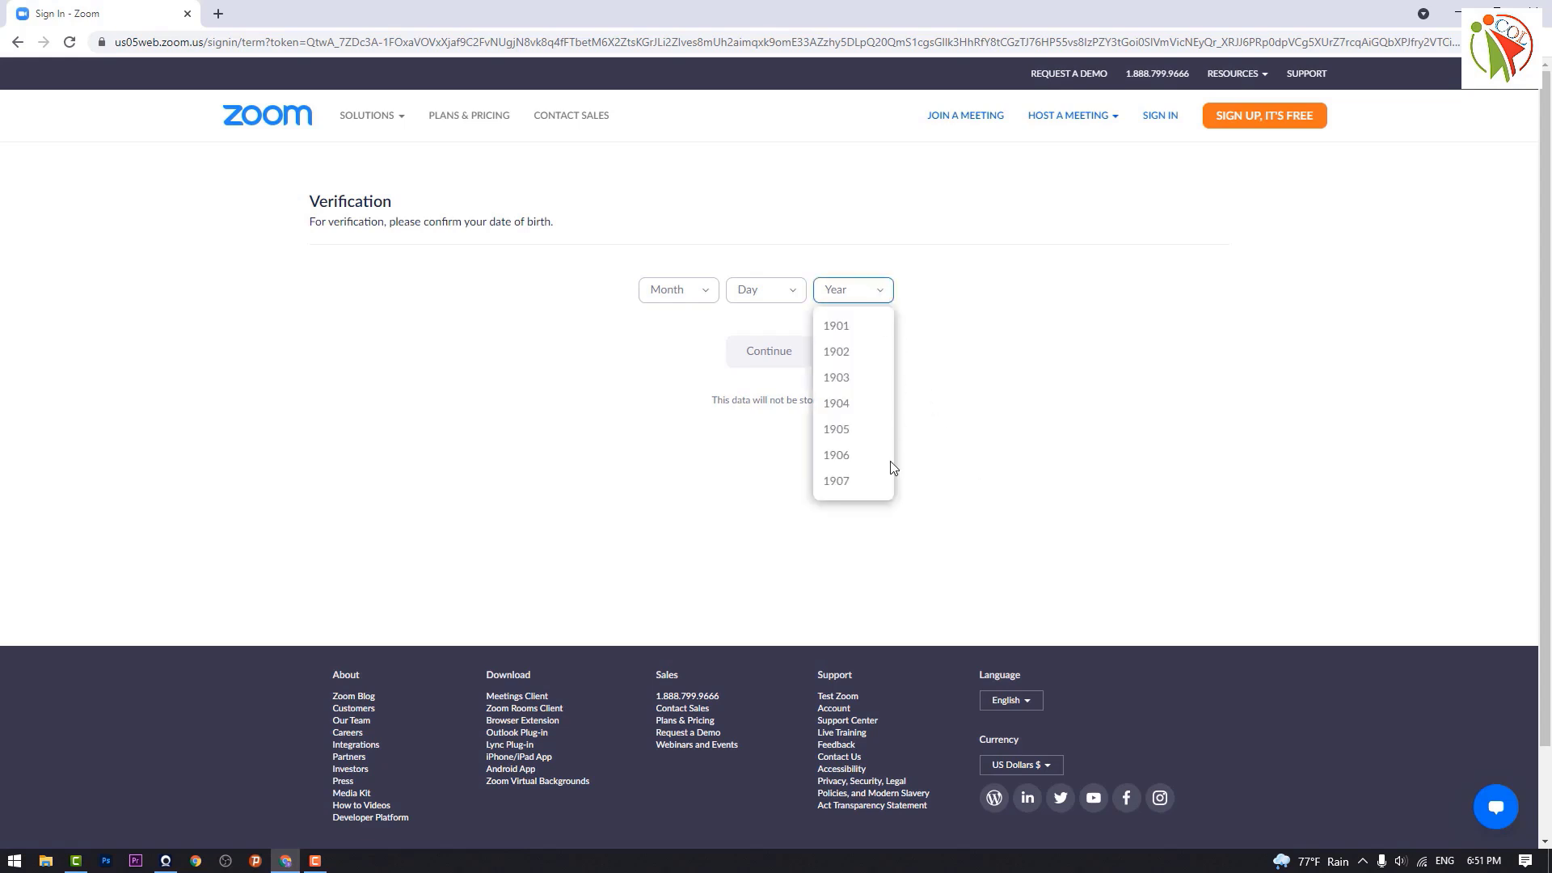
{"action": "scroll", "coordinate": [889, 464], "scroll_direction": "down", "scroll_amount": 2}
{"action": "scroll", "coordinate": [873, 340], "scroll_direction": "down", "scroll_amount": 20}
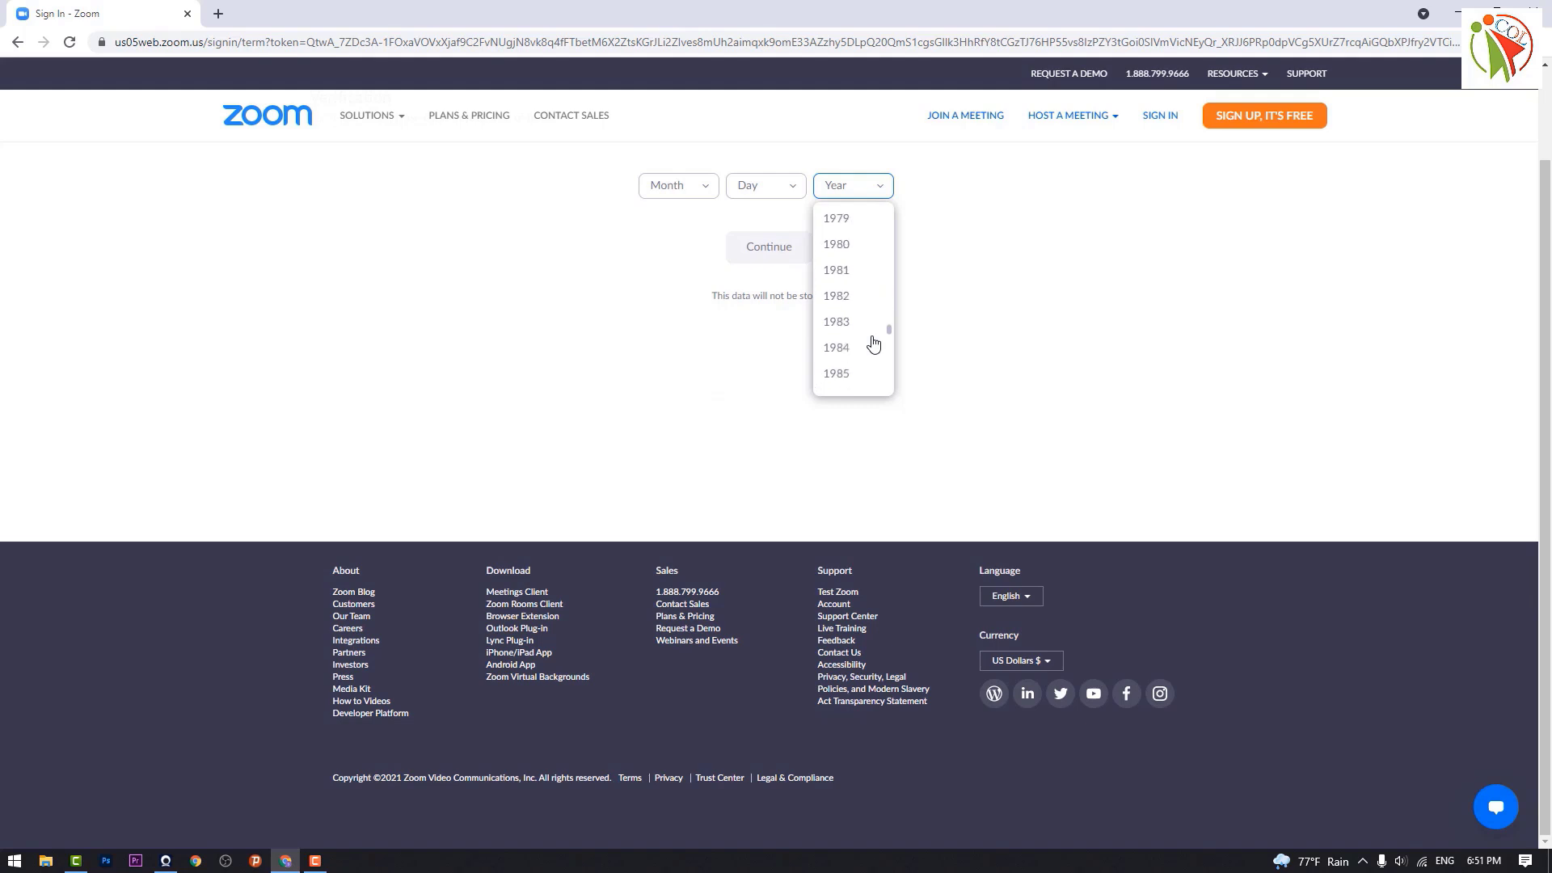
{"action": "left_click", "coordinate": [837, 366]}
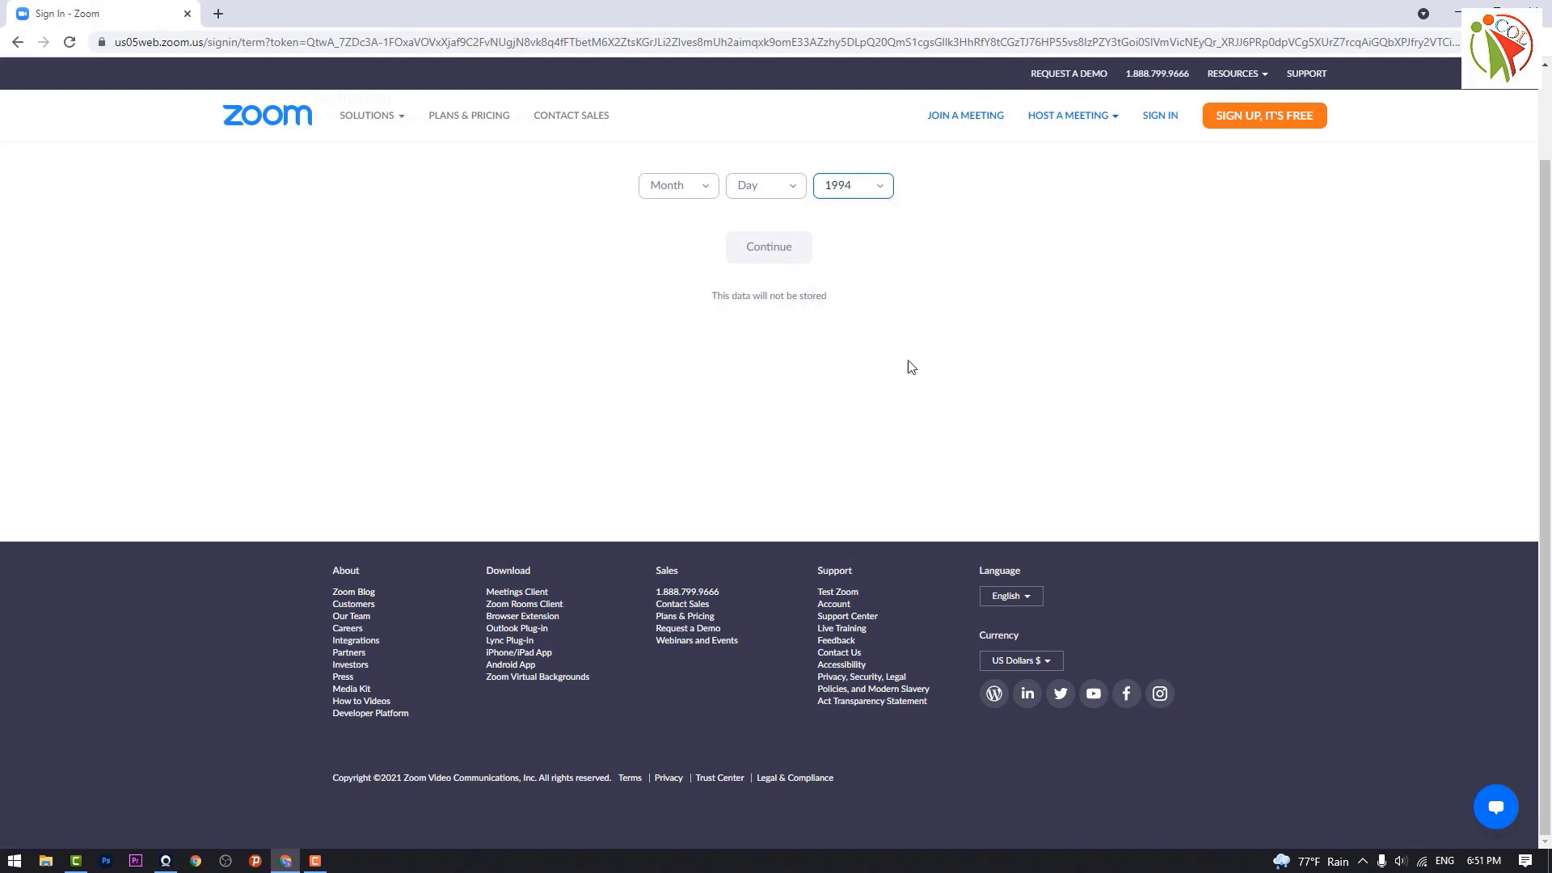
{"action": "left_click", "coordinate": [792, 186]}
{"action": "left_click", "coordinate": [745, 233]}
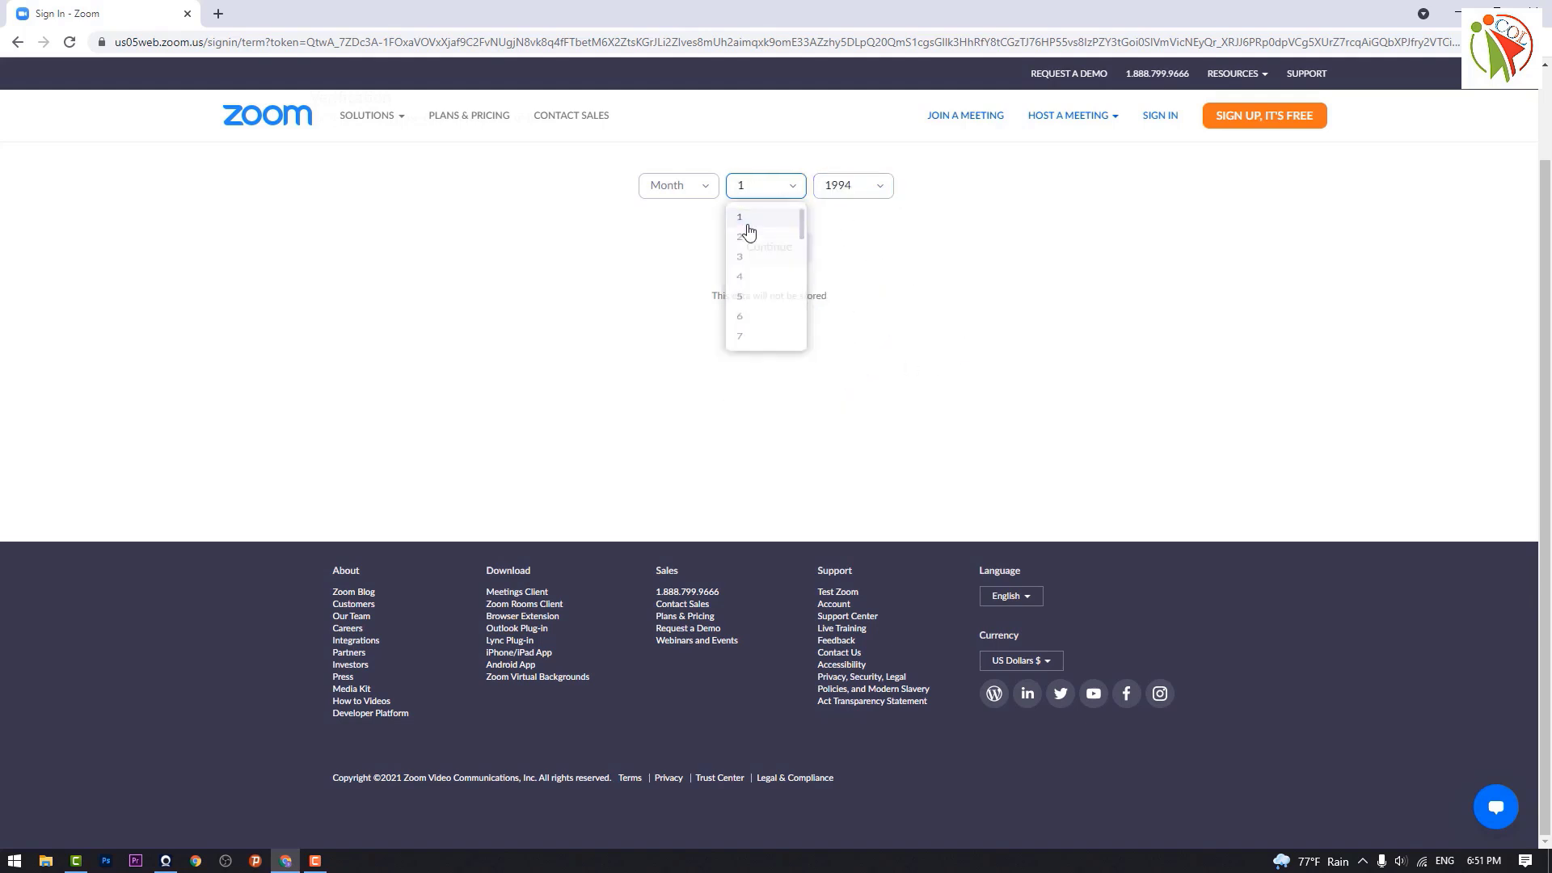
{"action": "left_click", "coordinate": [705, 192]}
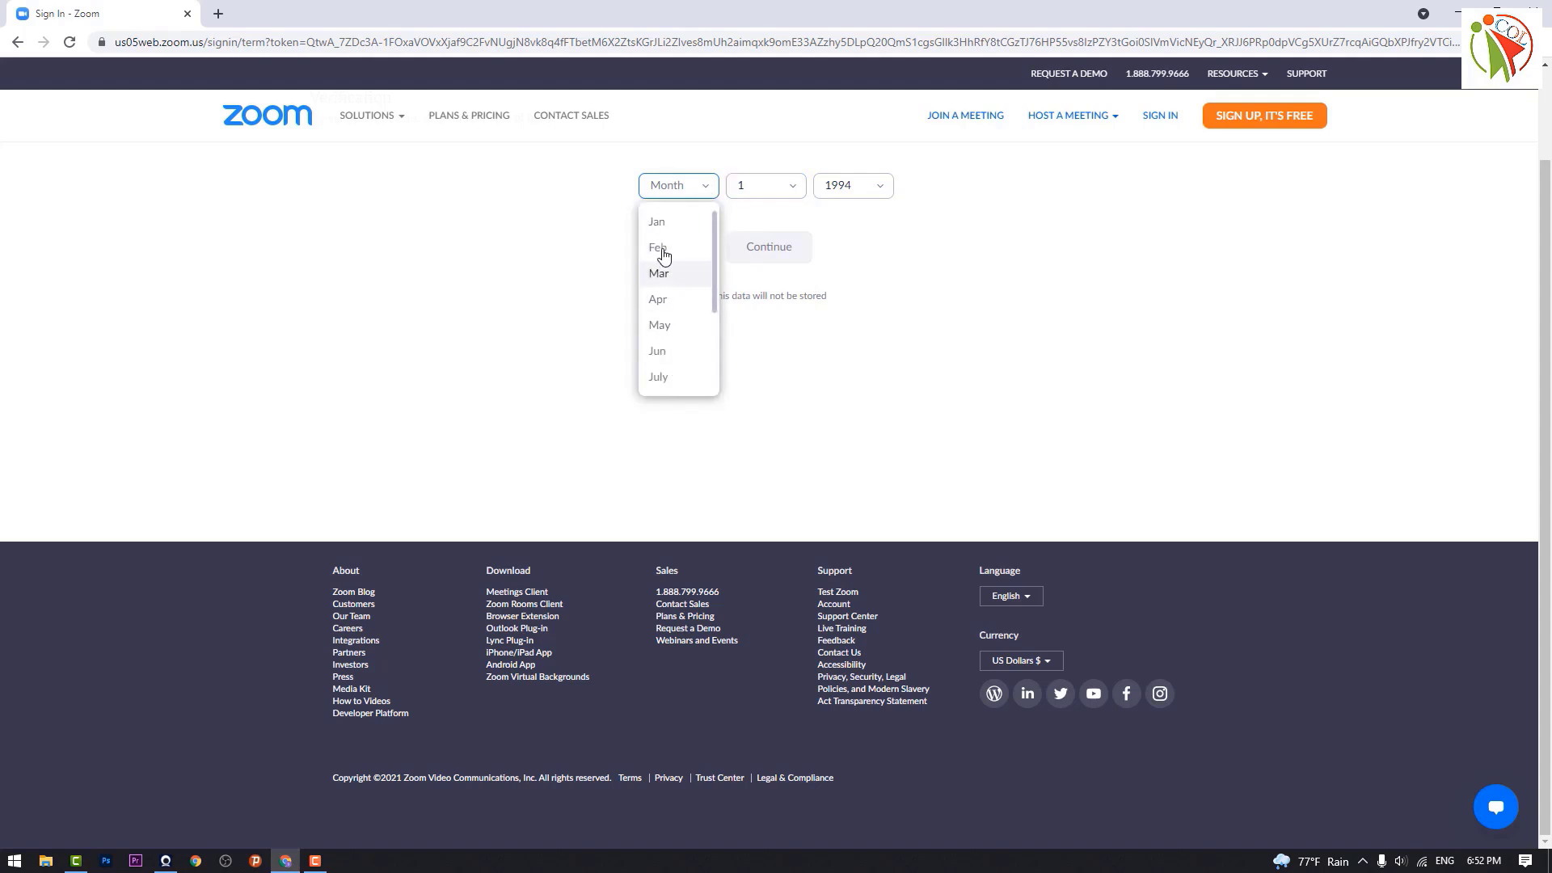
{"action": "left_click", "coordinate": [658, 351]}
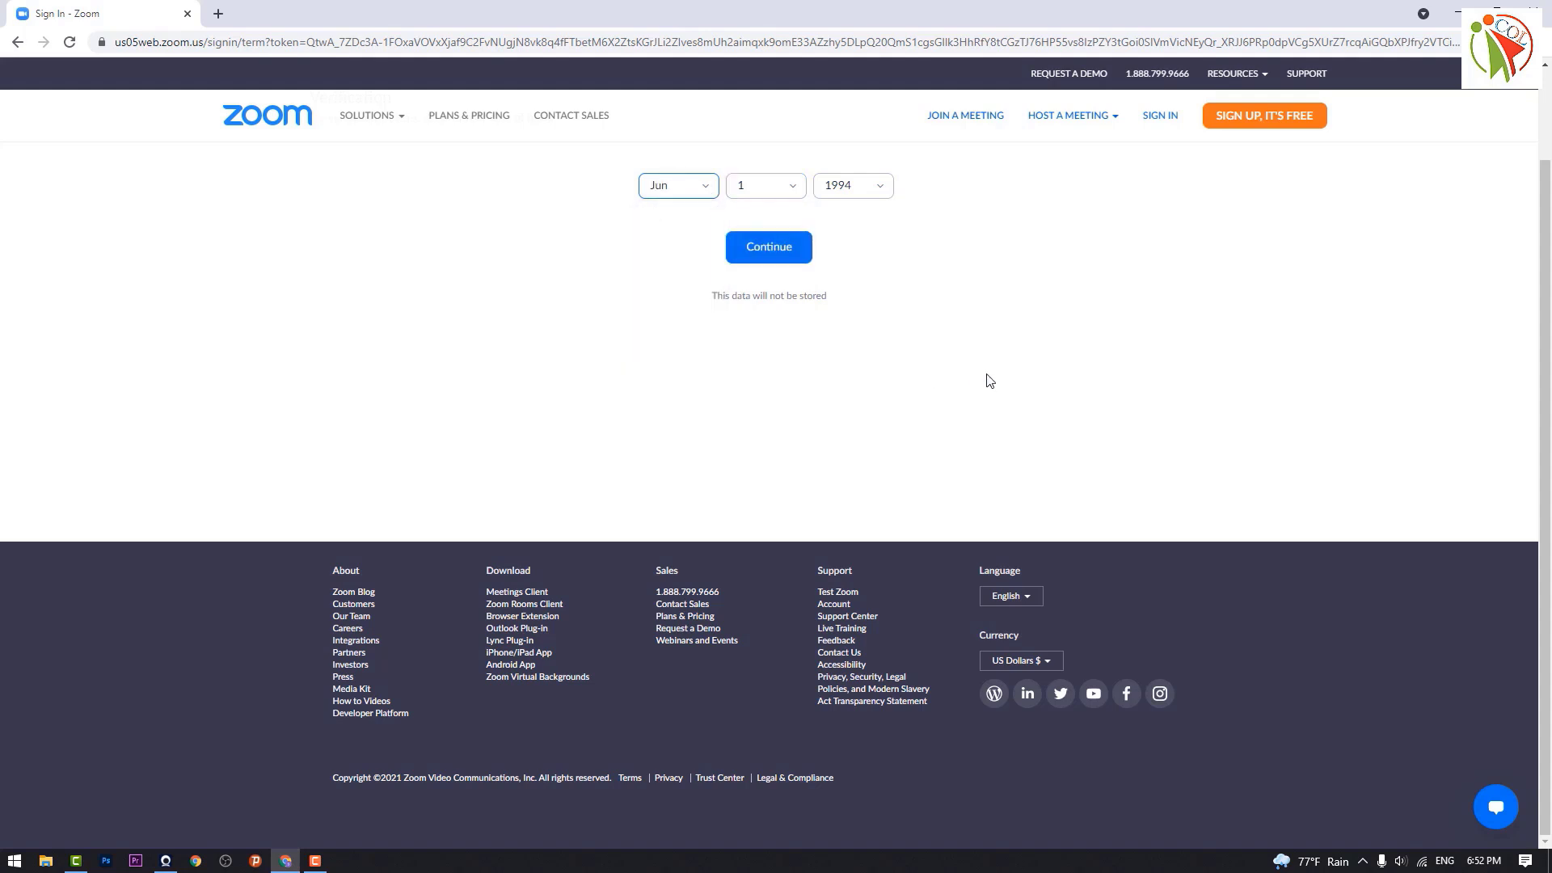
{"action": "left_click", "coordinate": [793, 252]}
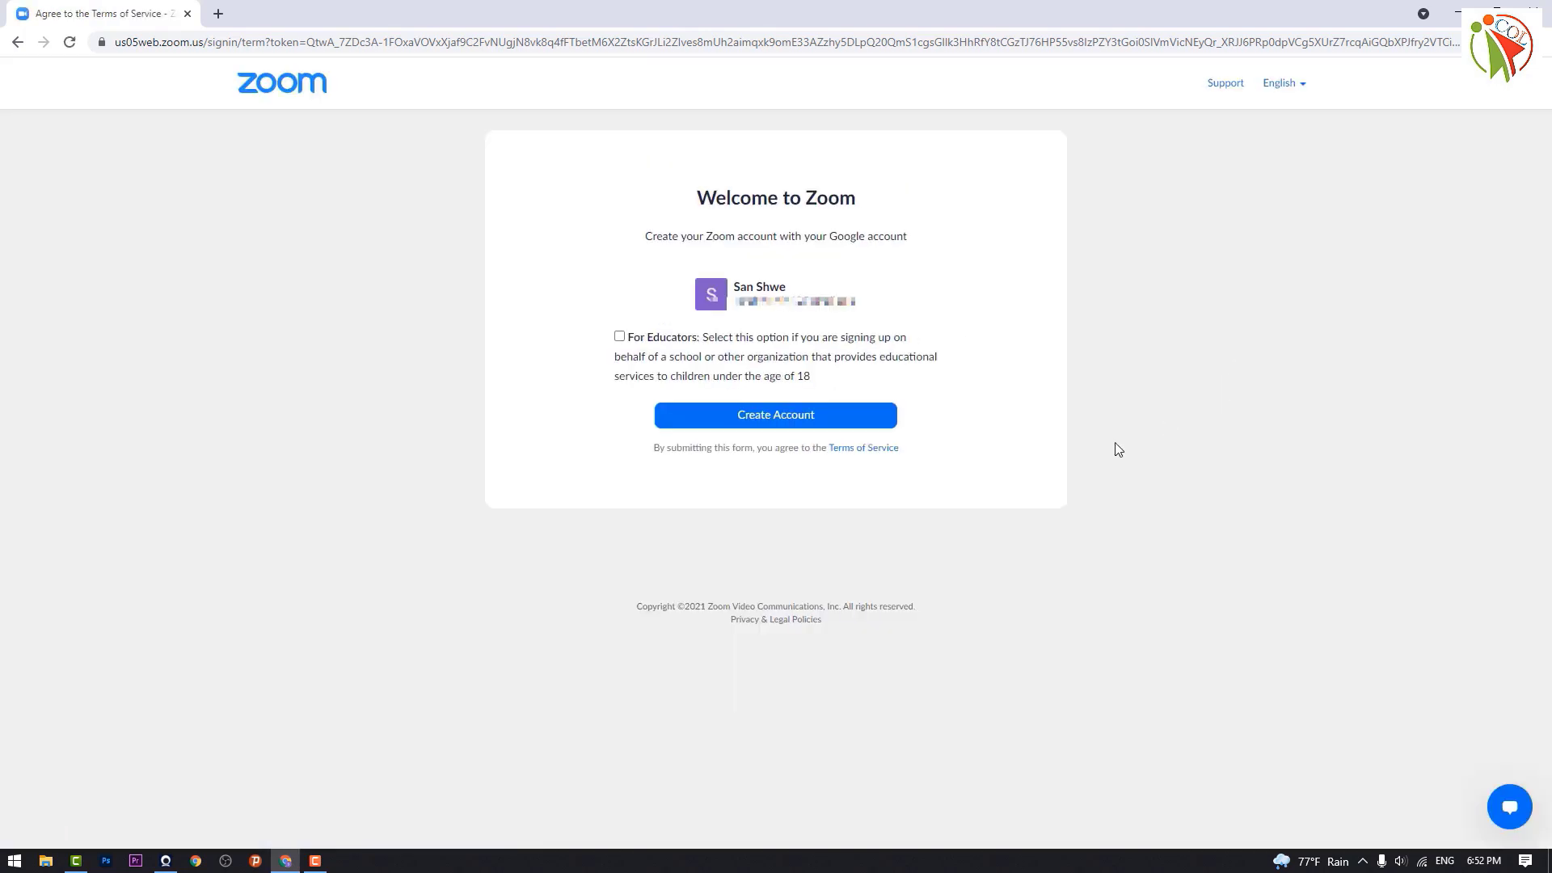
Step: Create the Zoom account from the Google account on the Welcome to Zoom page
{"action": "left_click", "coordinate": [762, 416]}
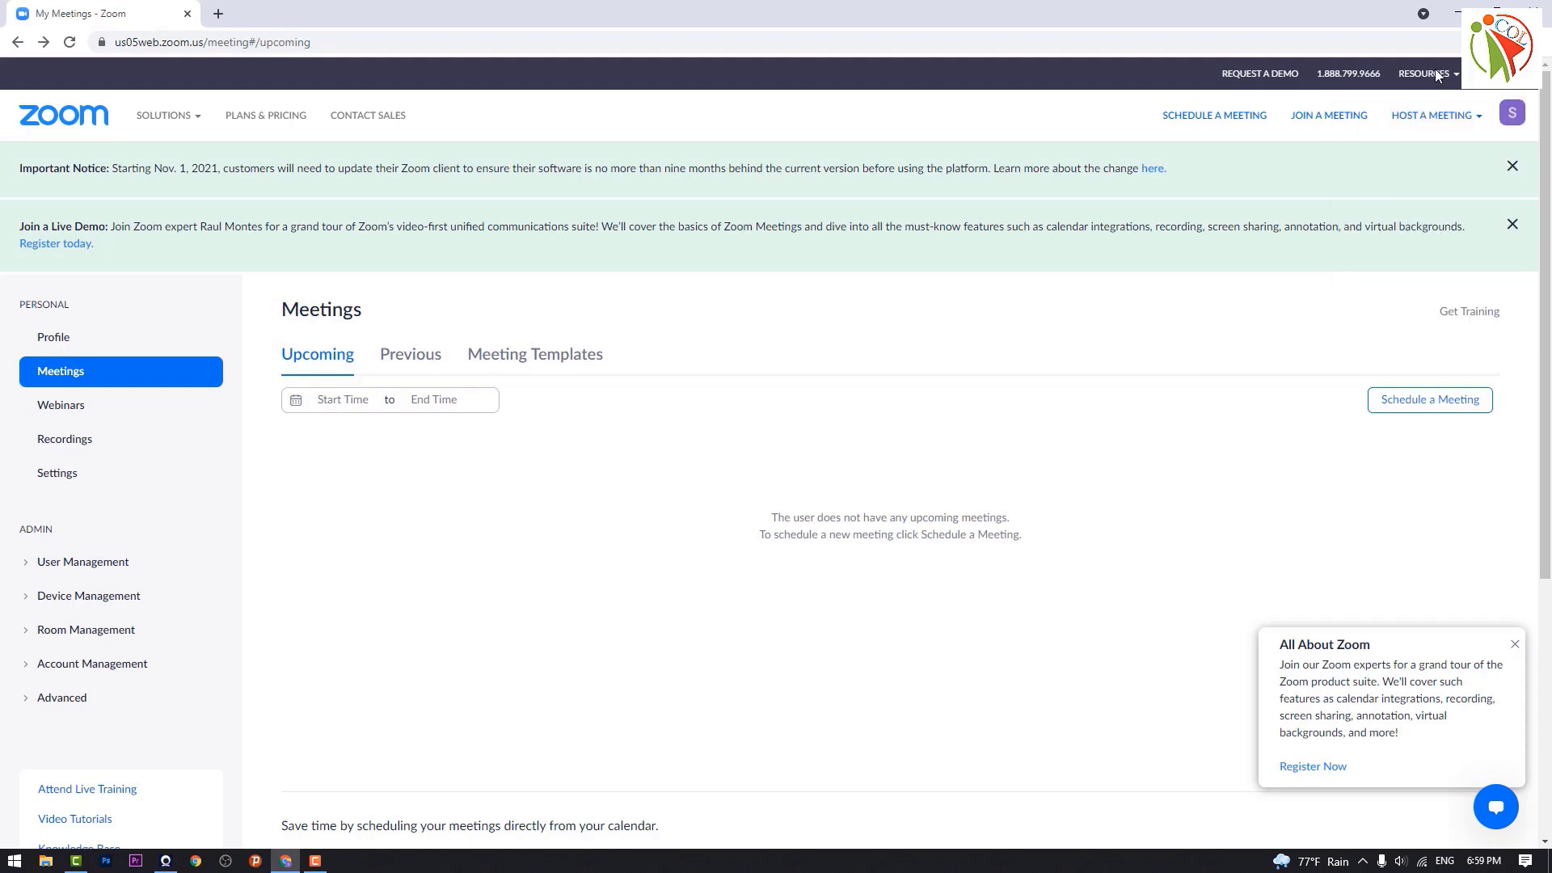
Step: Download ZoomInstaller.exe for Zoom Client for Meetings from the Download Center and open it
{"action": "mouse_move", "coordinate": [1437, 76]}
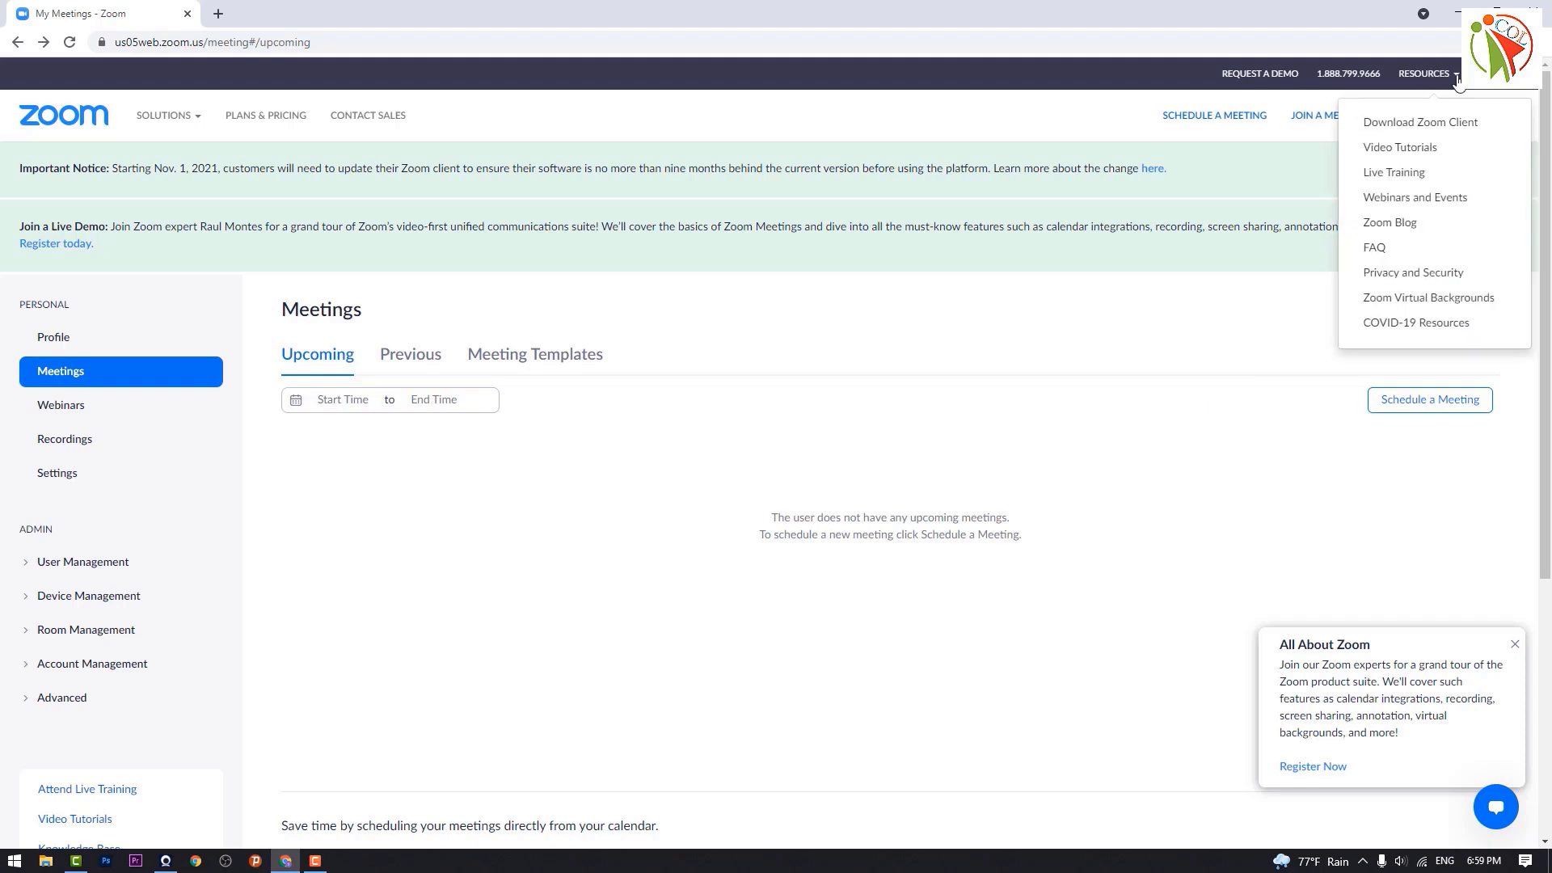
{"action": "left_click", "coordinate": [1452, 129]}
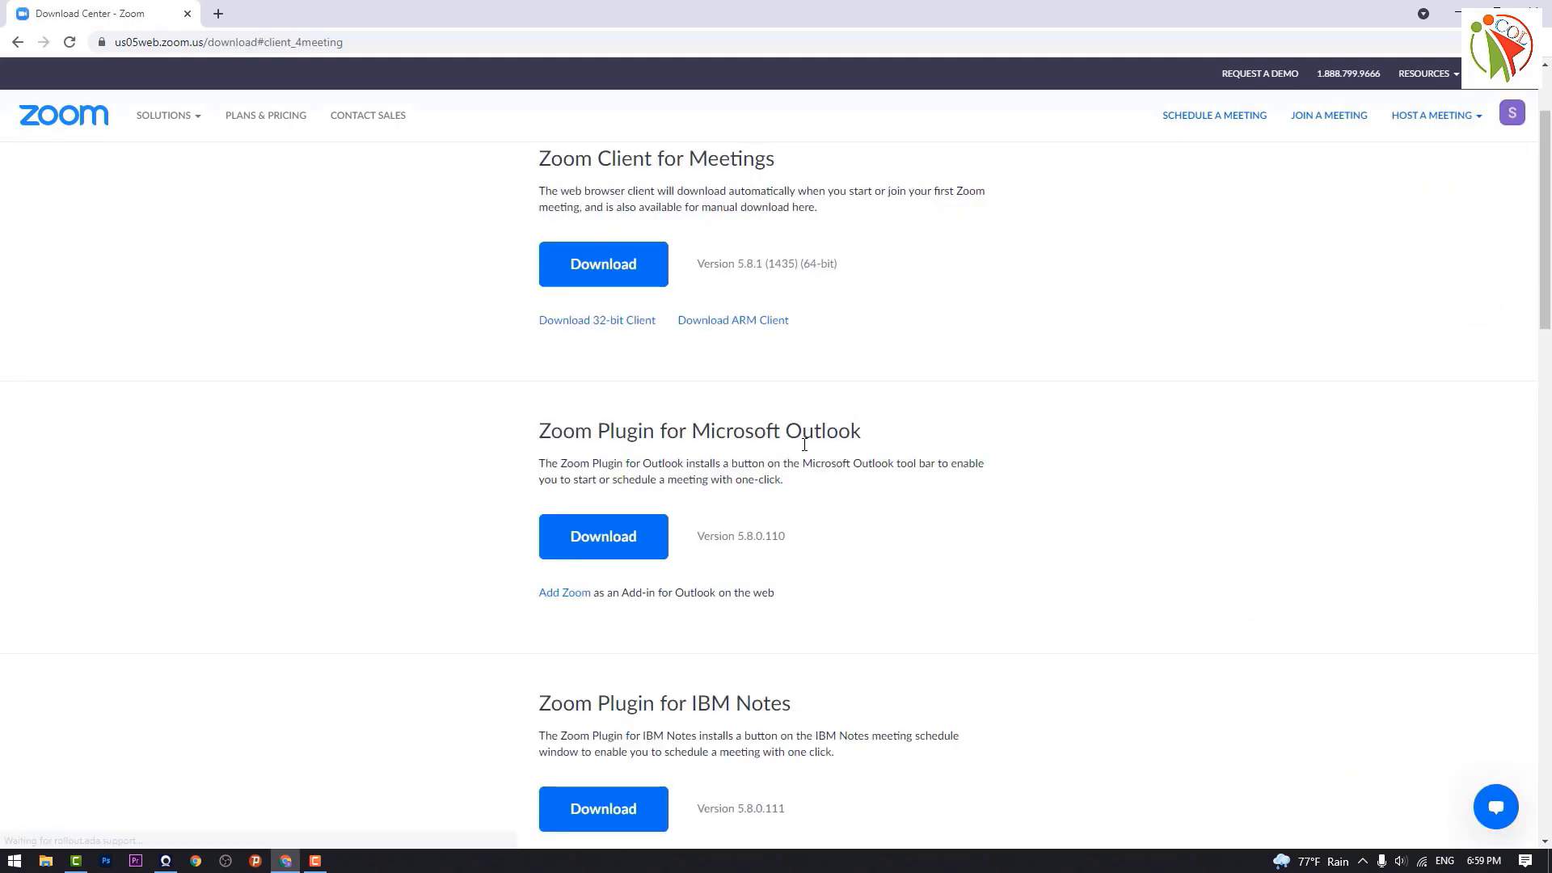
{"action": "left_click", "coordinate": [590, 282]}
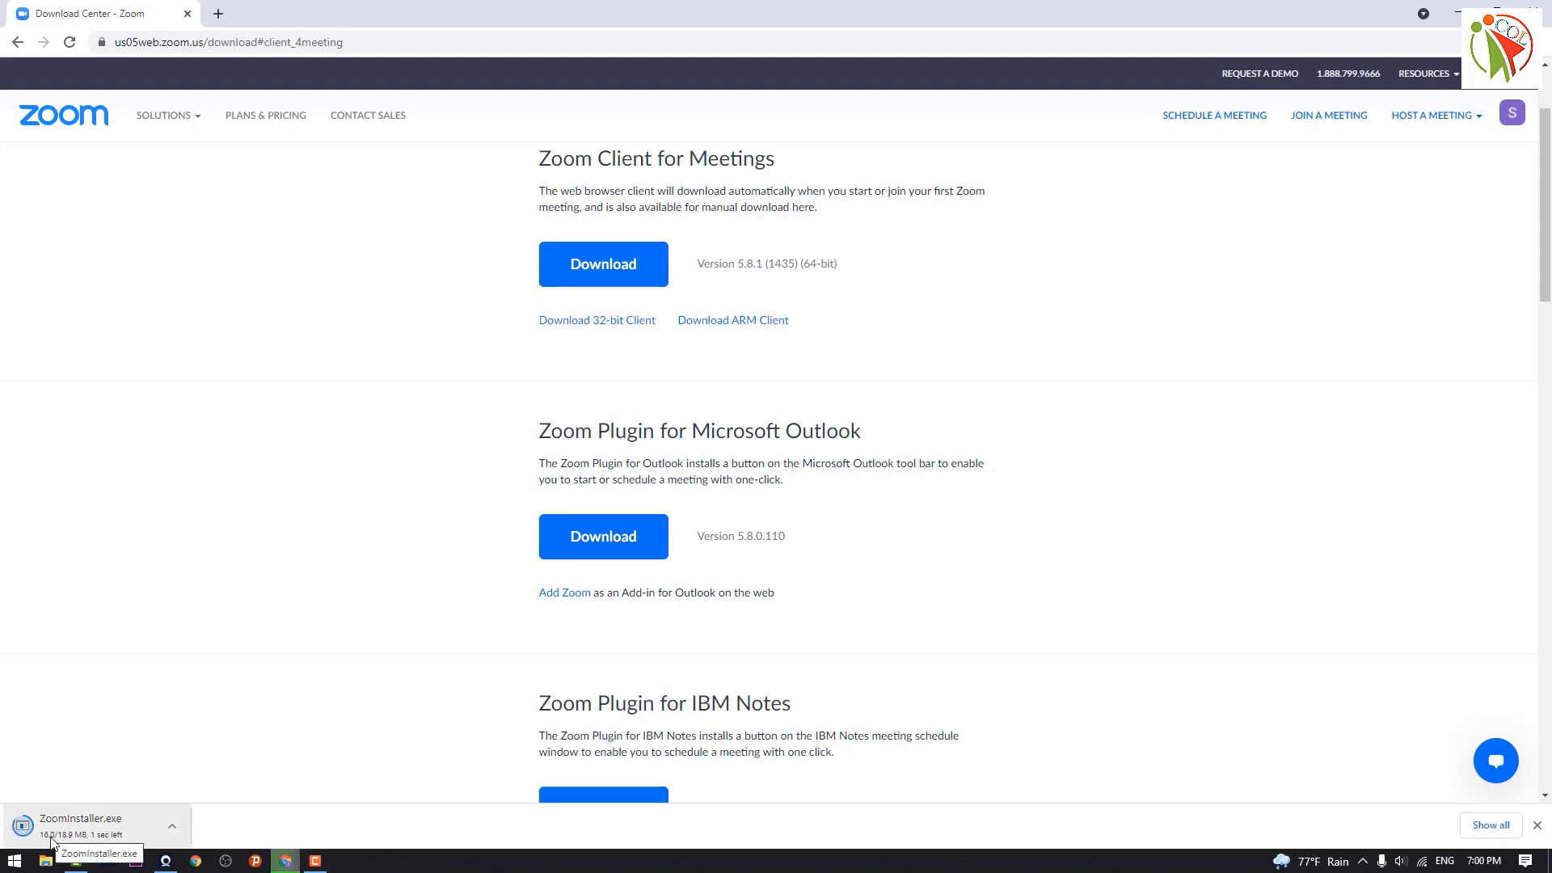
{"action": "left_click", "coordinate": [112, 826]}
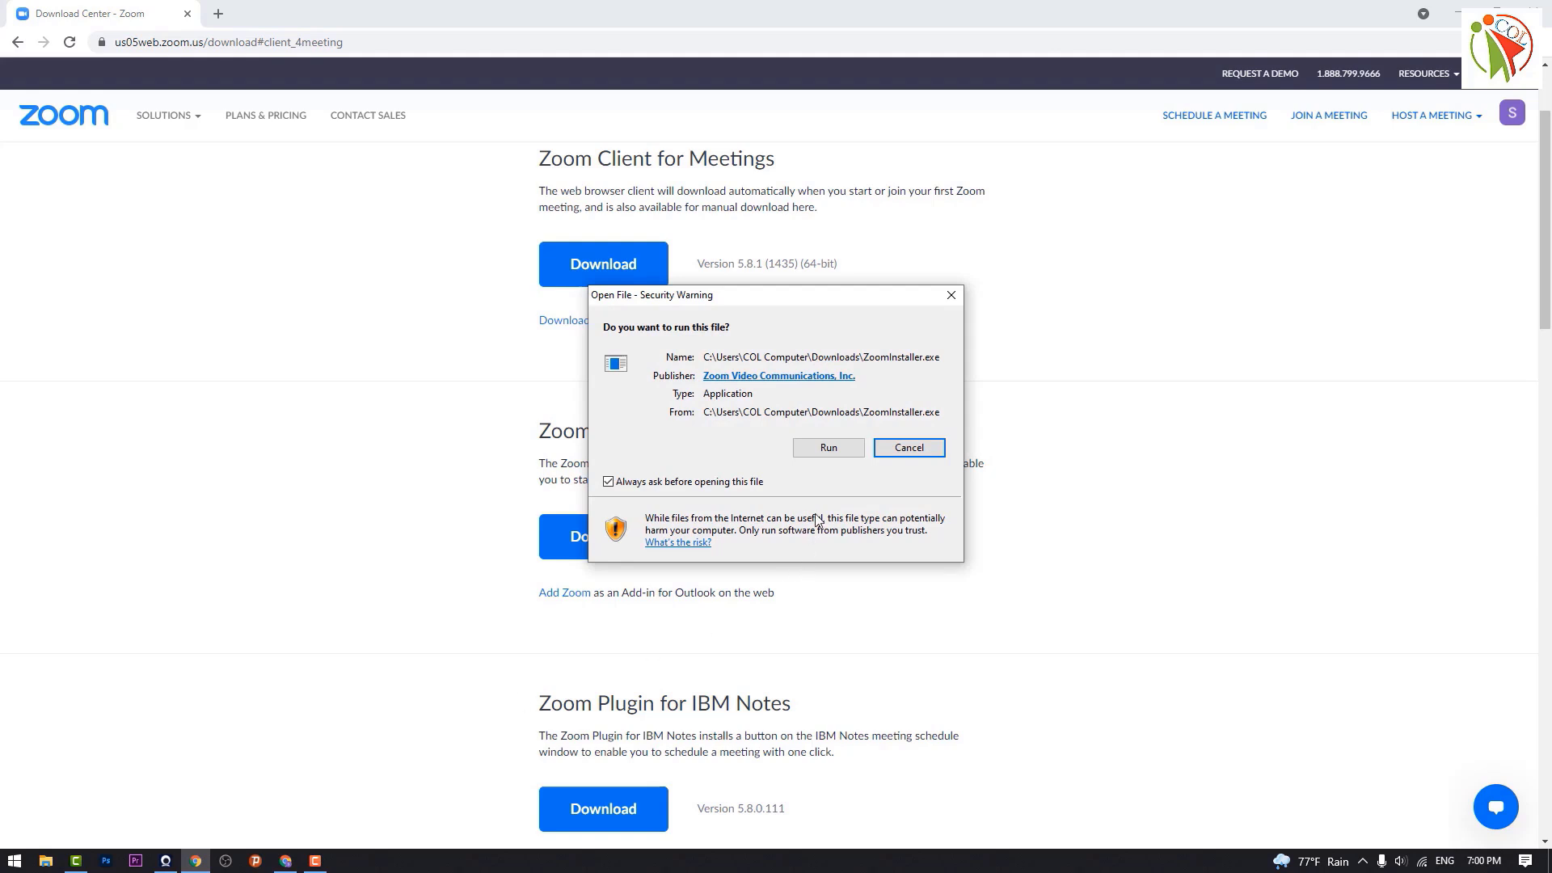
Step: Allow the installer to run, then bring the installed Zoom Cloud Meetings window forward
{"action": "left_click", "coordinate": [829, 448]}
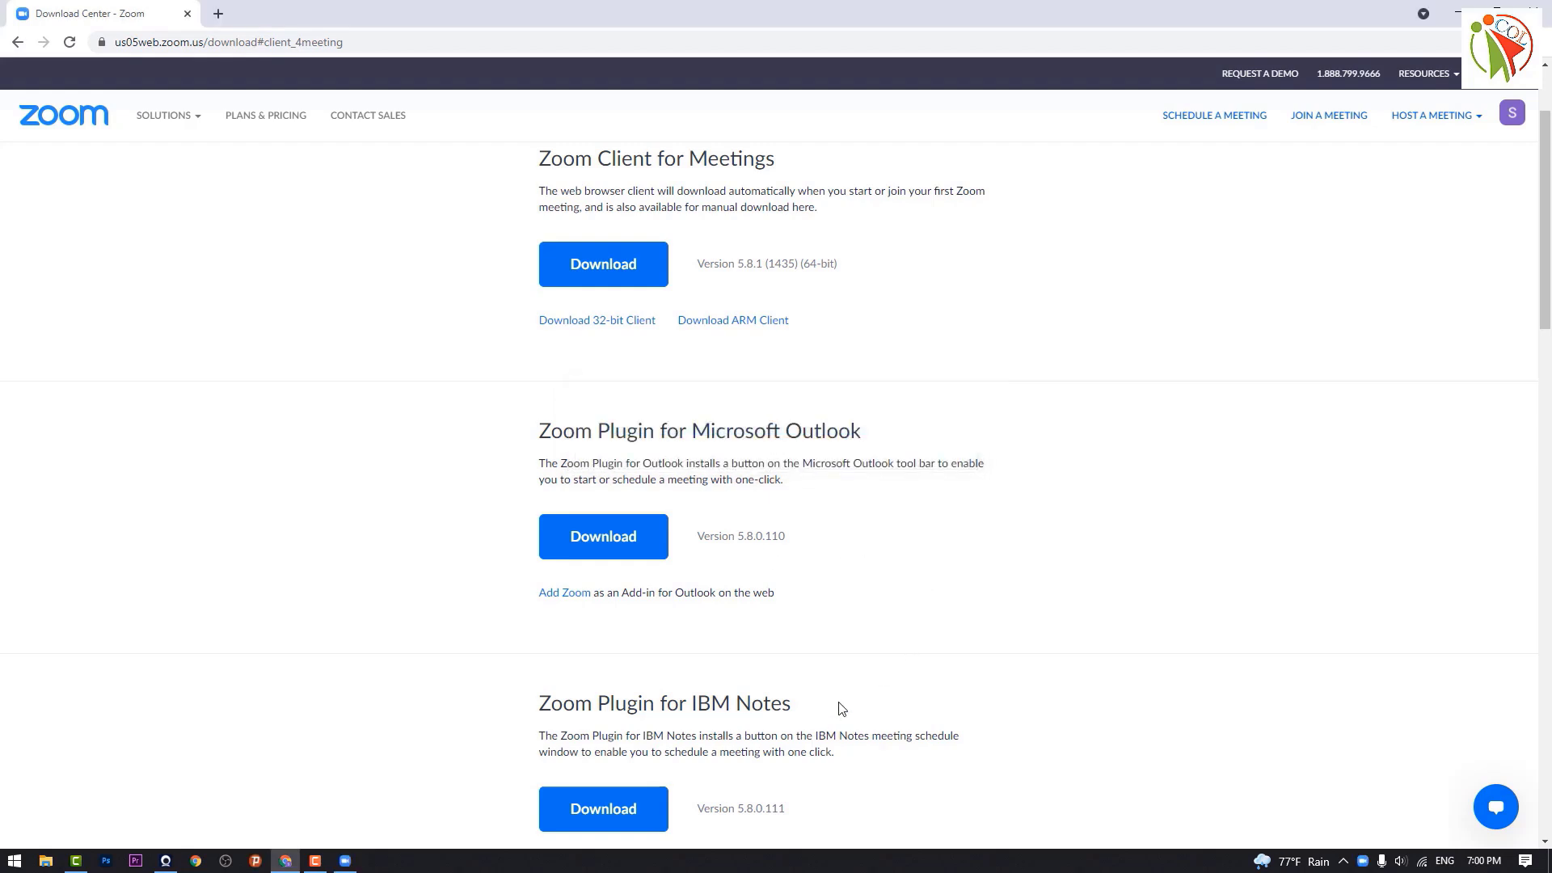
{"action": "mouse_move", "coordinate": [354, 867]}
{"action": "left_click", "coordinate": [344, 861]}
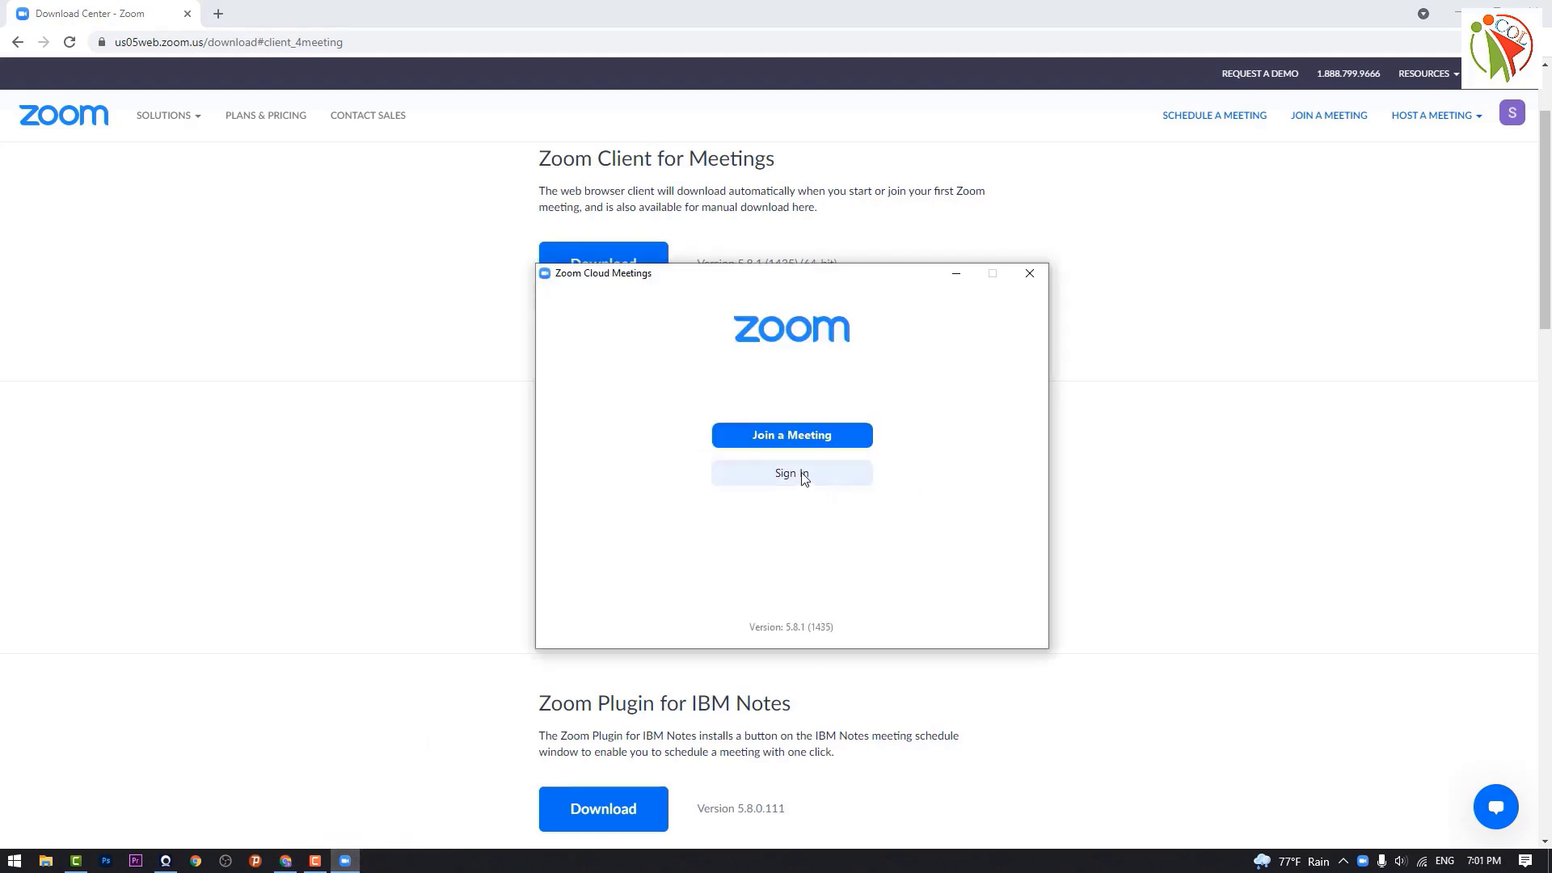
Step: Close Zoom, minimize the browser, and open the Downloads folder from This PC
{"action": "left_click", "coordinate": [1035, 274]}
{"action": "left_click", "coordinate": [1458, 13]}
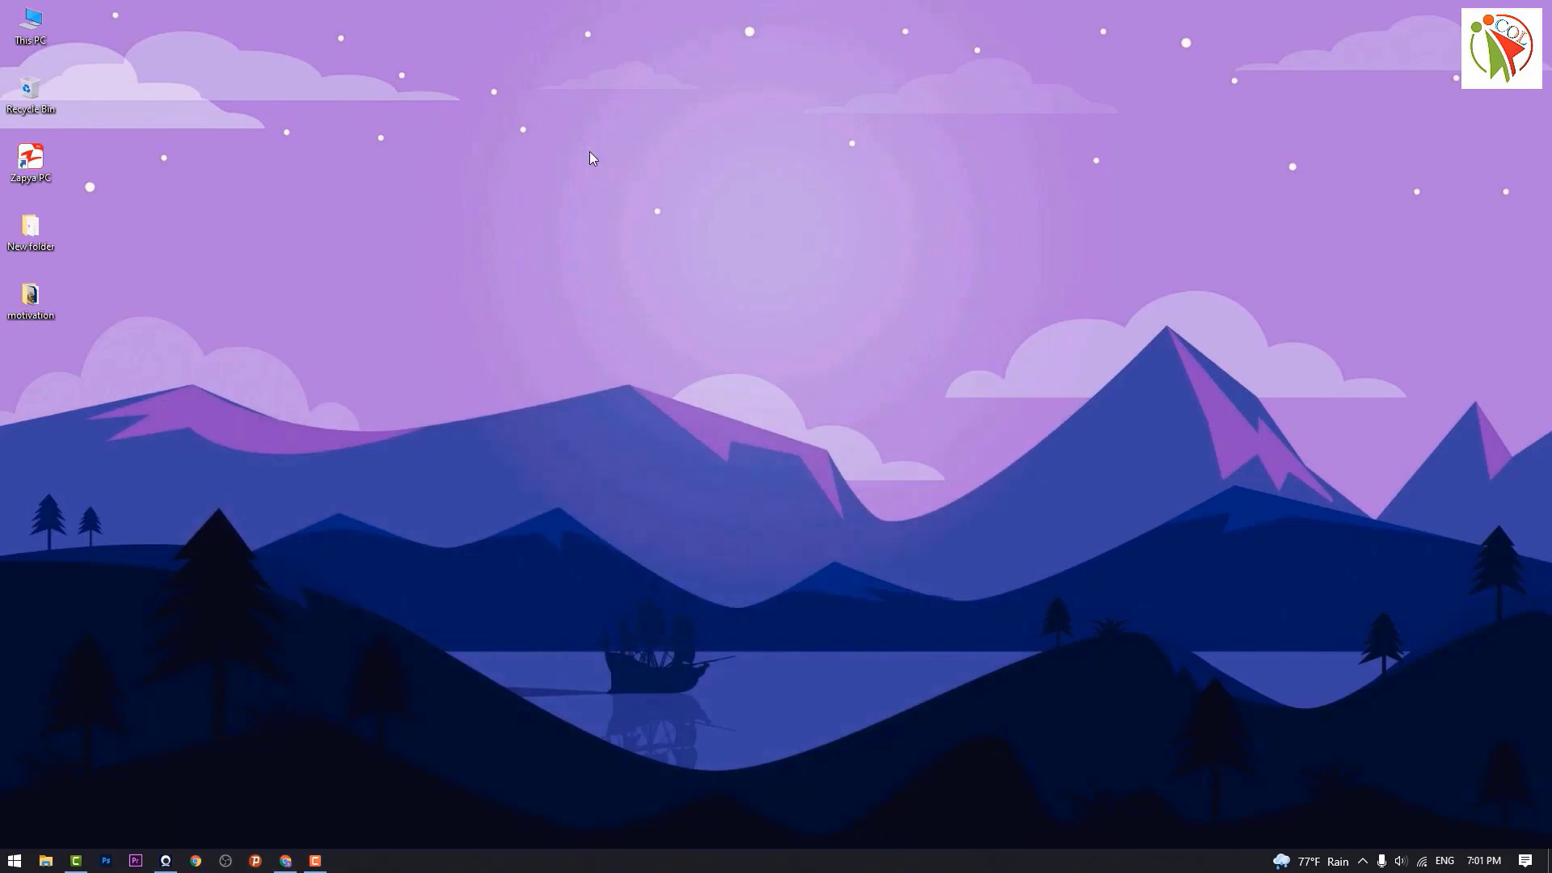
{"action": "right_click", "coordinate": [589, 159]}
{"action": "left_click", "coordinate": [31, 24]}
{"action": "double_click", "coordinate": [30, 24]}
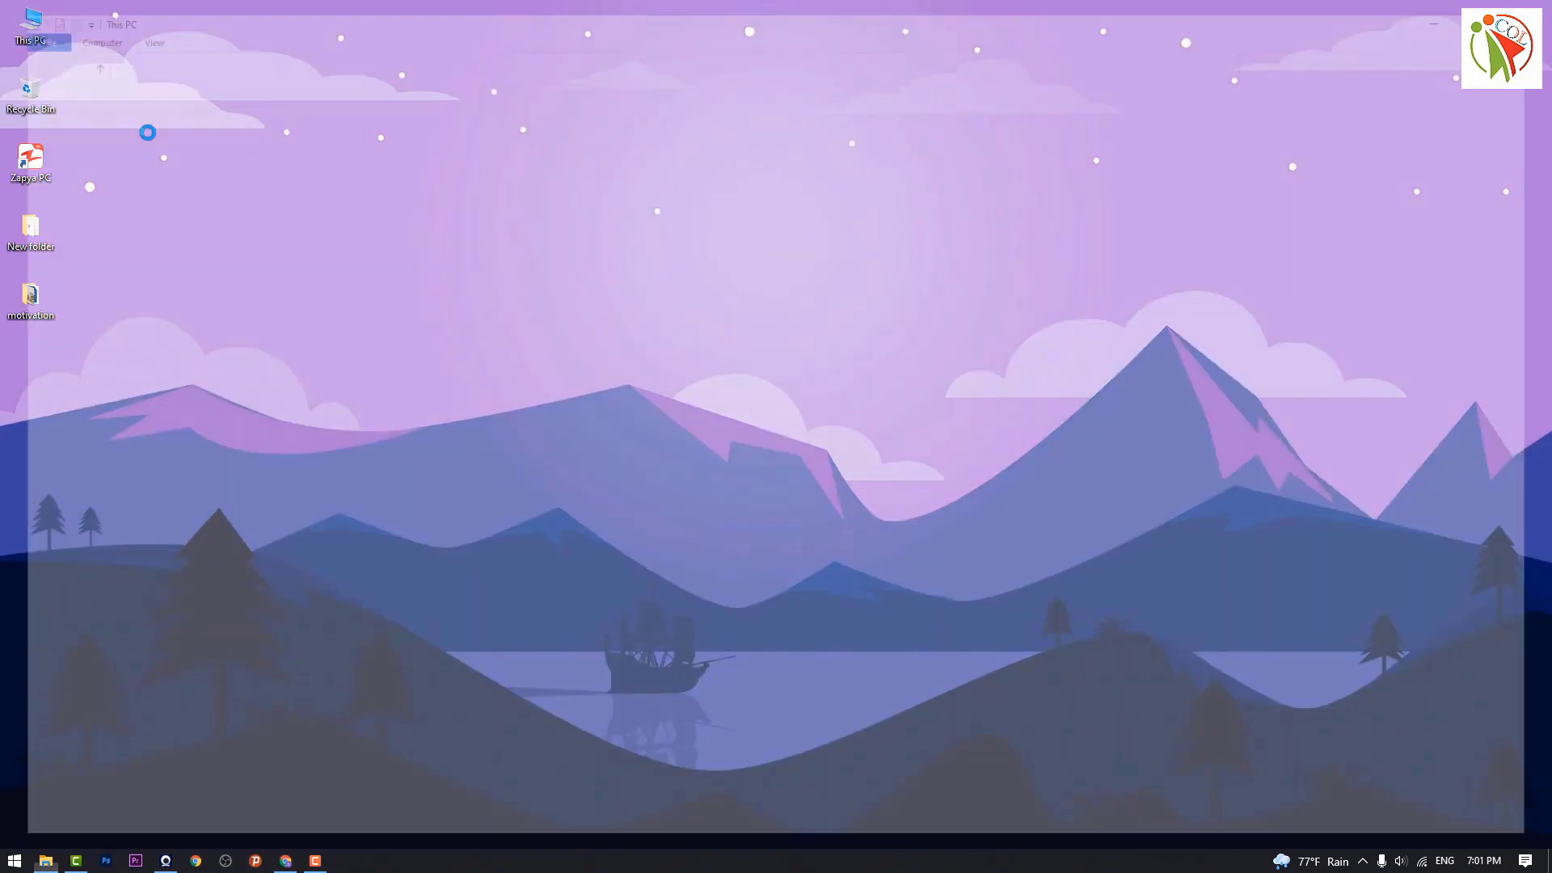
{"action": "left_click", "coordinate": [69, 133]}
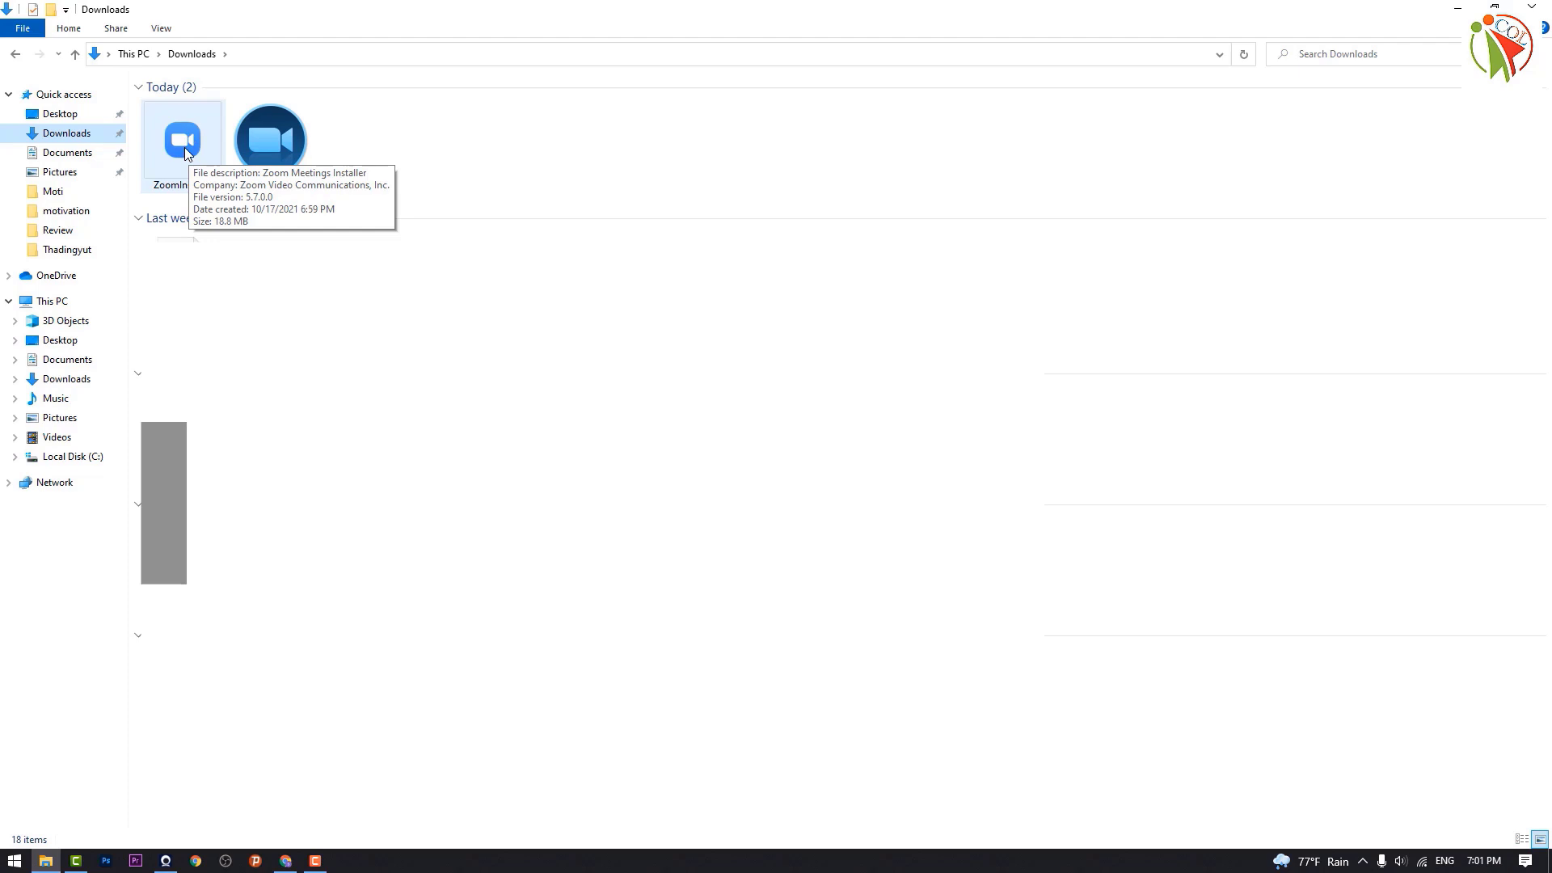
Step: Check the ZoomInstaller file's context menu in Downloads without choosing an action
{"action": "left_click", "coordinate": [185, 147]}
{"action": "right_click", "coordinate": [185, 148]}
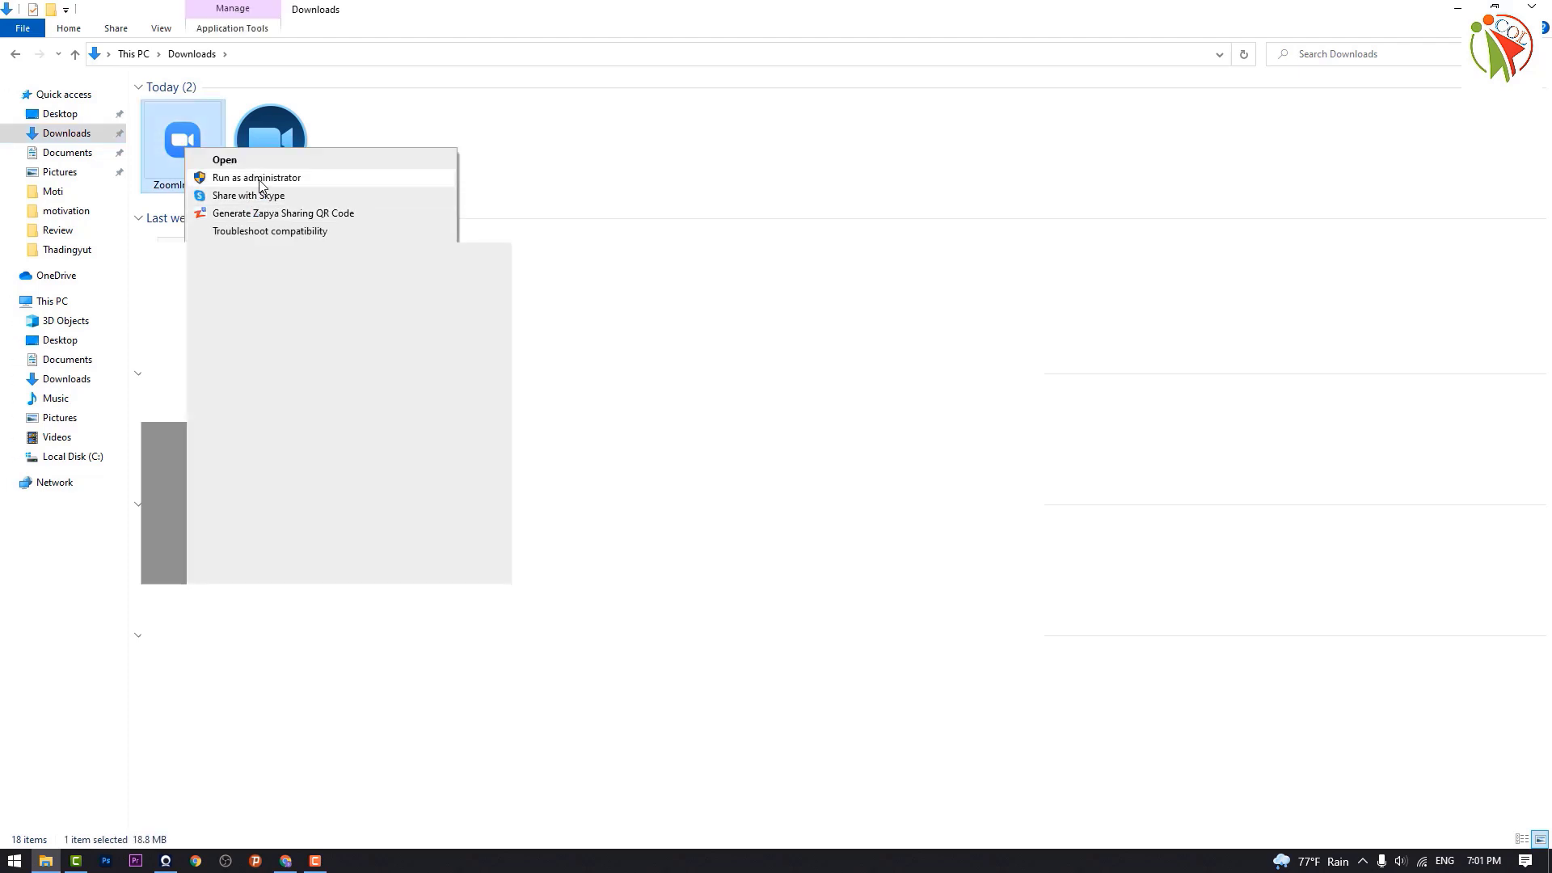
{"action": "left_click", "coordinate": [494, 149]}
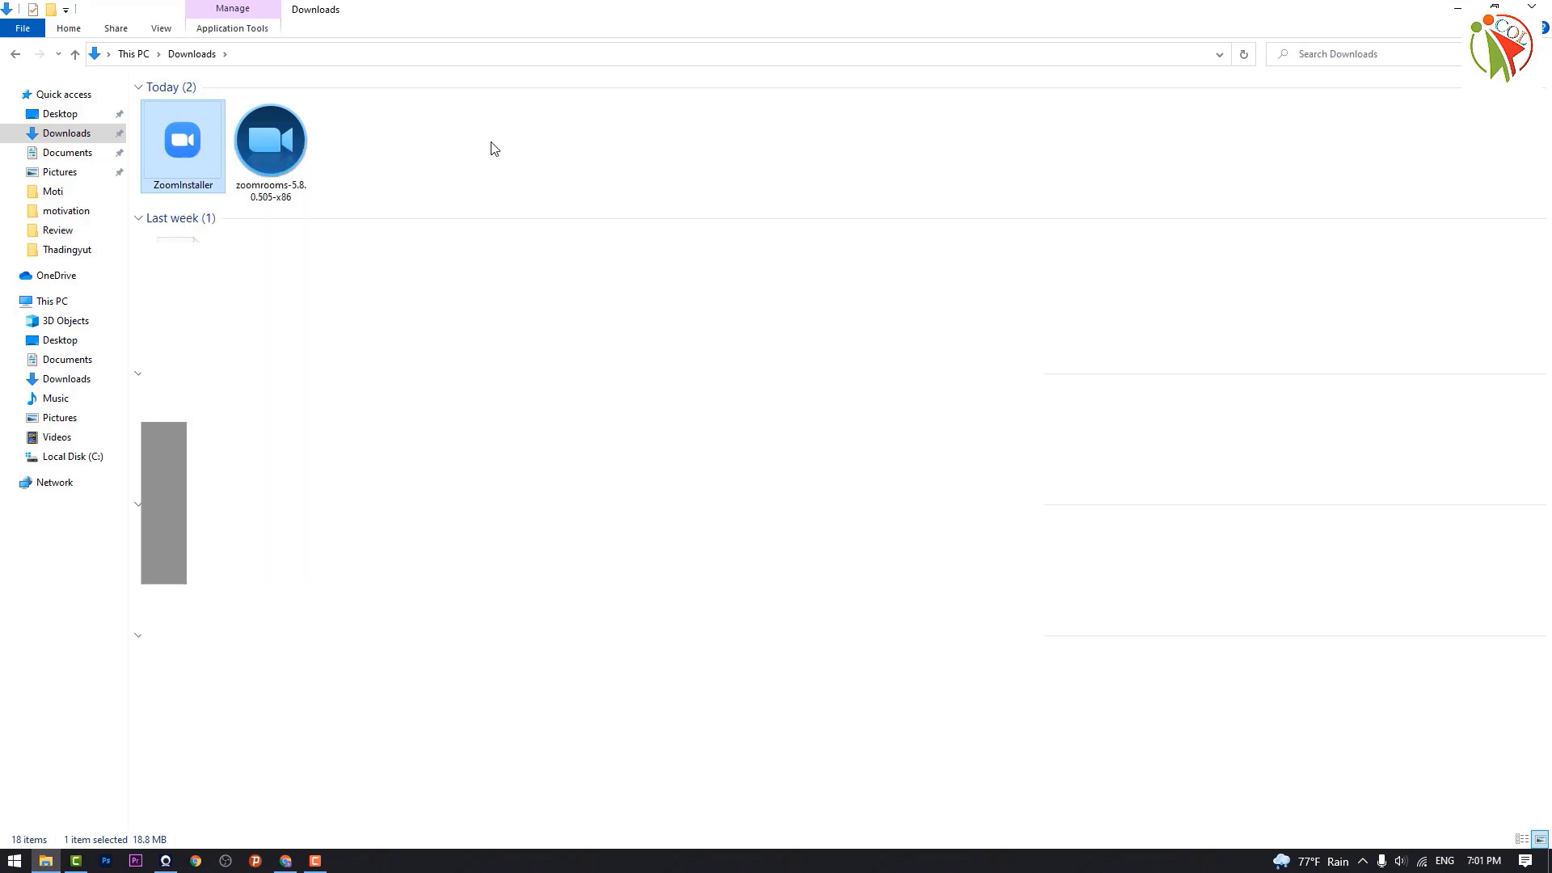
Step: Return to the desktop, refresh it, and bring up the Start menu
{"action": "key", "text": "super+d"}
{"action": "right_click", "coordinate": [545, 239]}
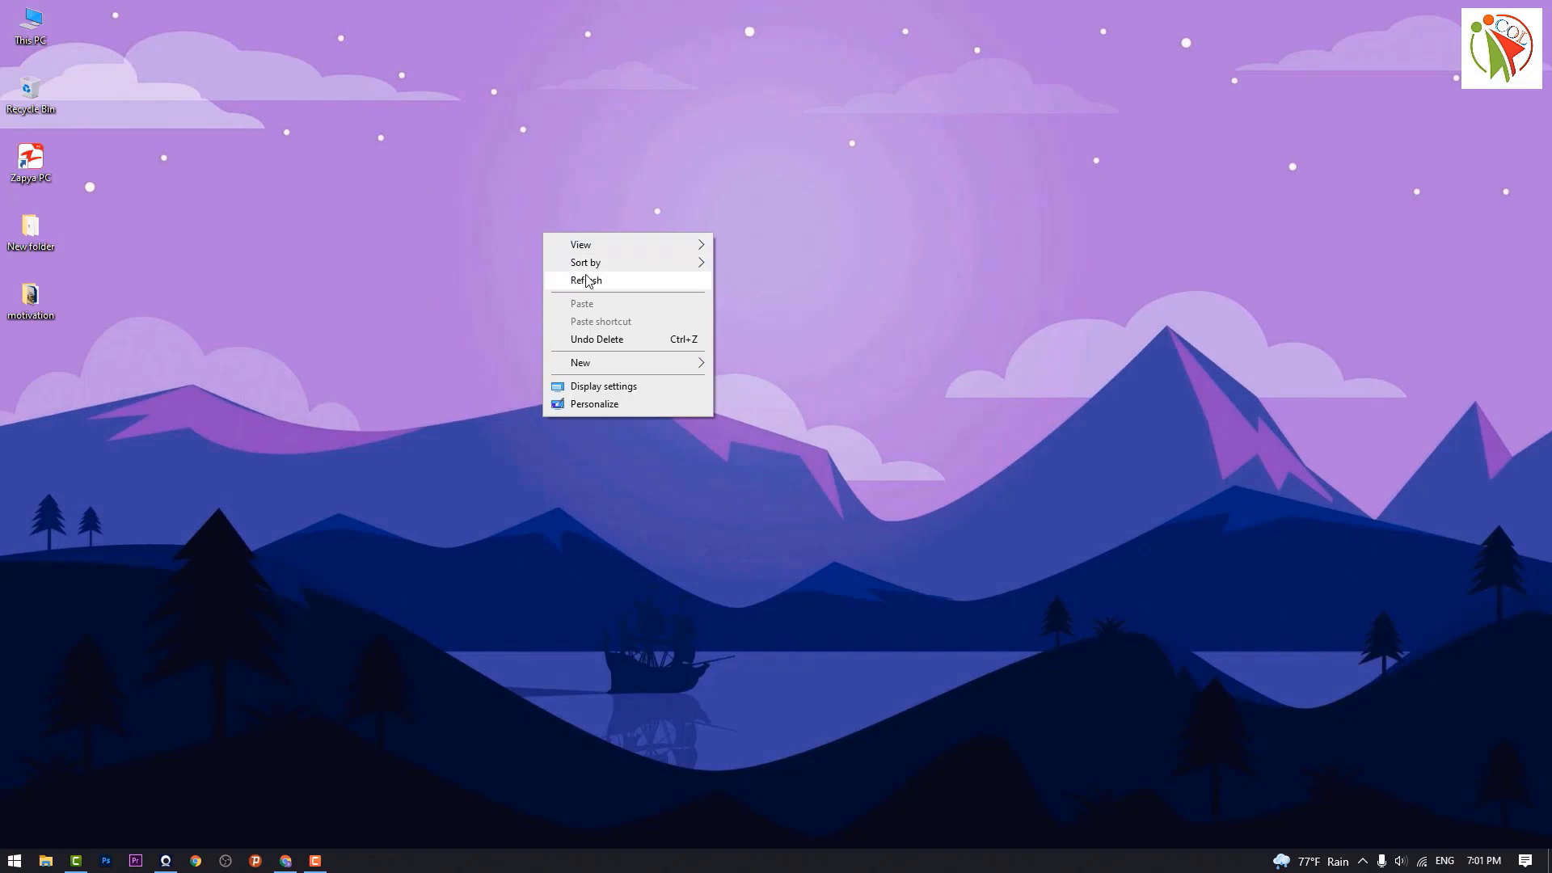
{"action": "left_click", "coordinate": [589, 281]}
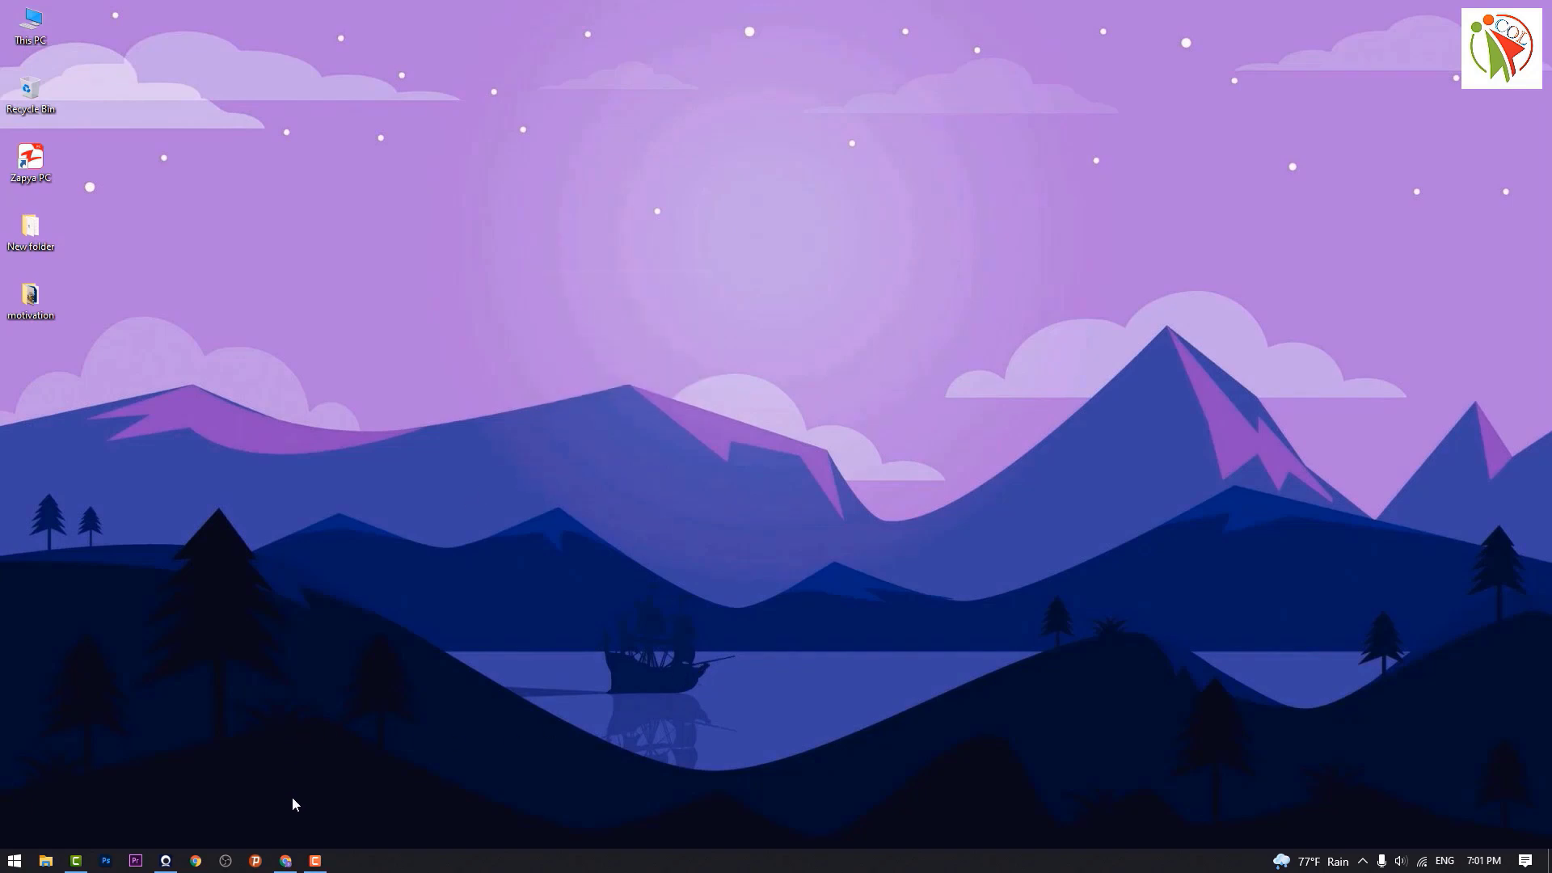
{"action": "left_click", "coordinate": [13, 863]}
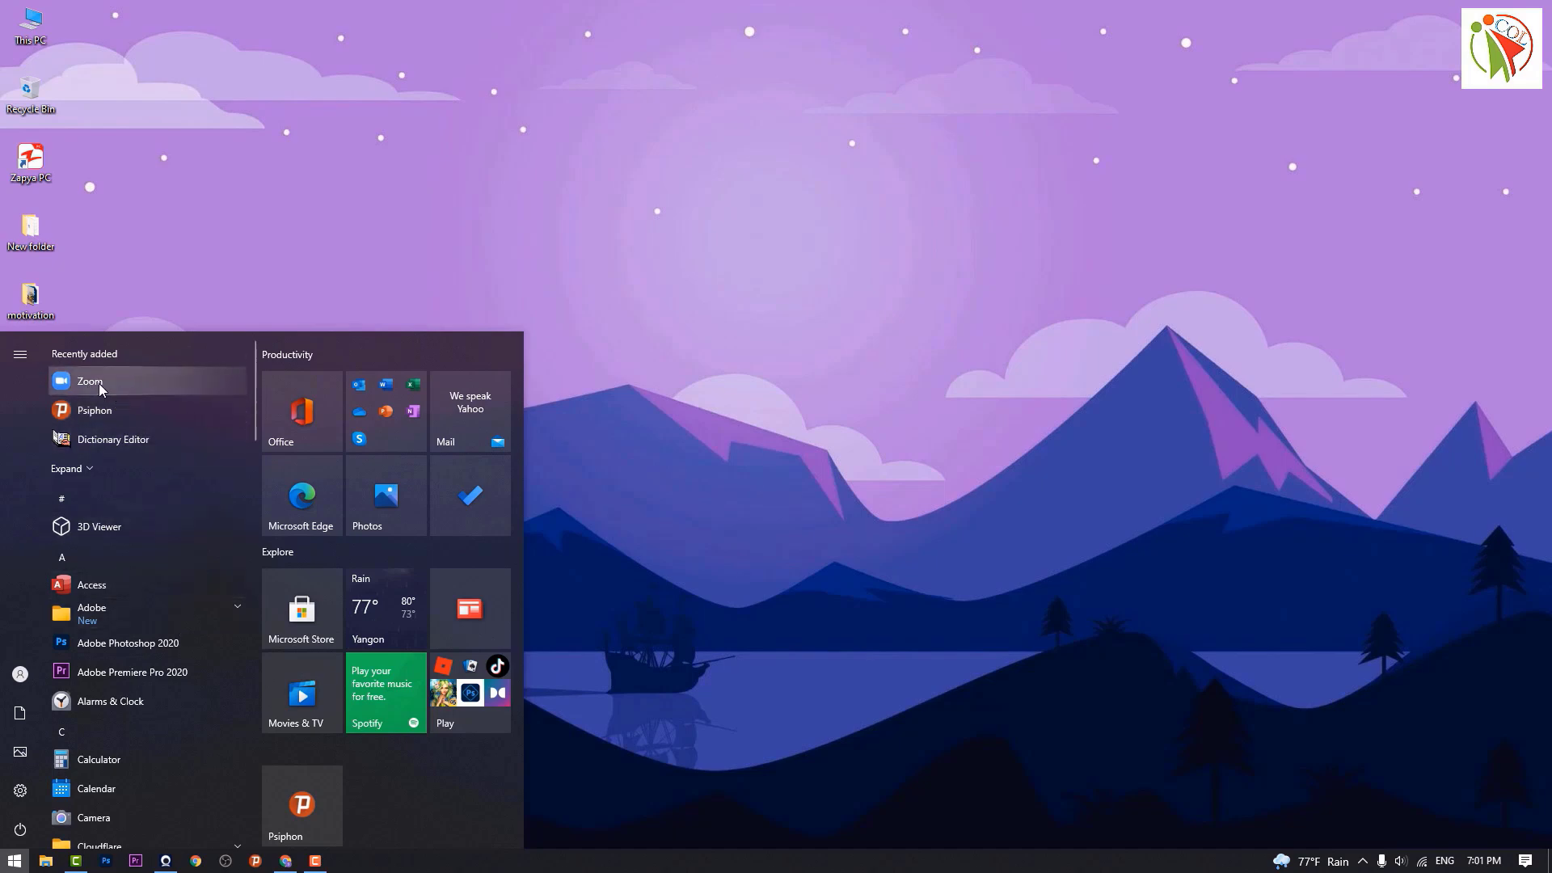
Step: Put a Zoom shortcut from Recently added on the desktop, reposition it, and launch it
{"action": "left_click_drag", "start_coordinate": [99, 383], "coordinate": [848, 236]}
{"action": "left_click", "coordinate": [878, 321]}
{"action": "left_click_drag", "start_coordinate": [842, 162], "coordinate": [255, 366]}
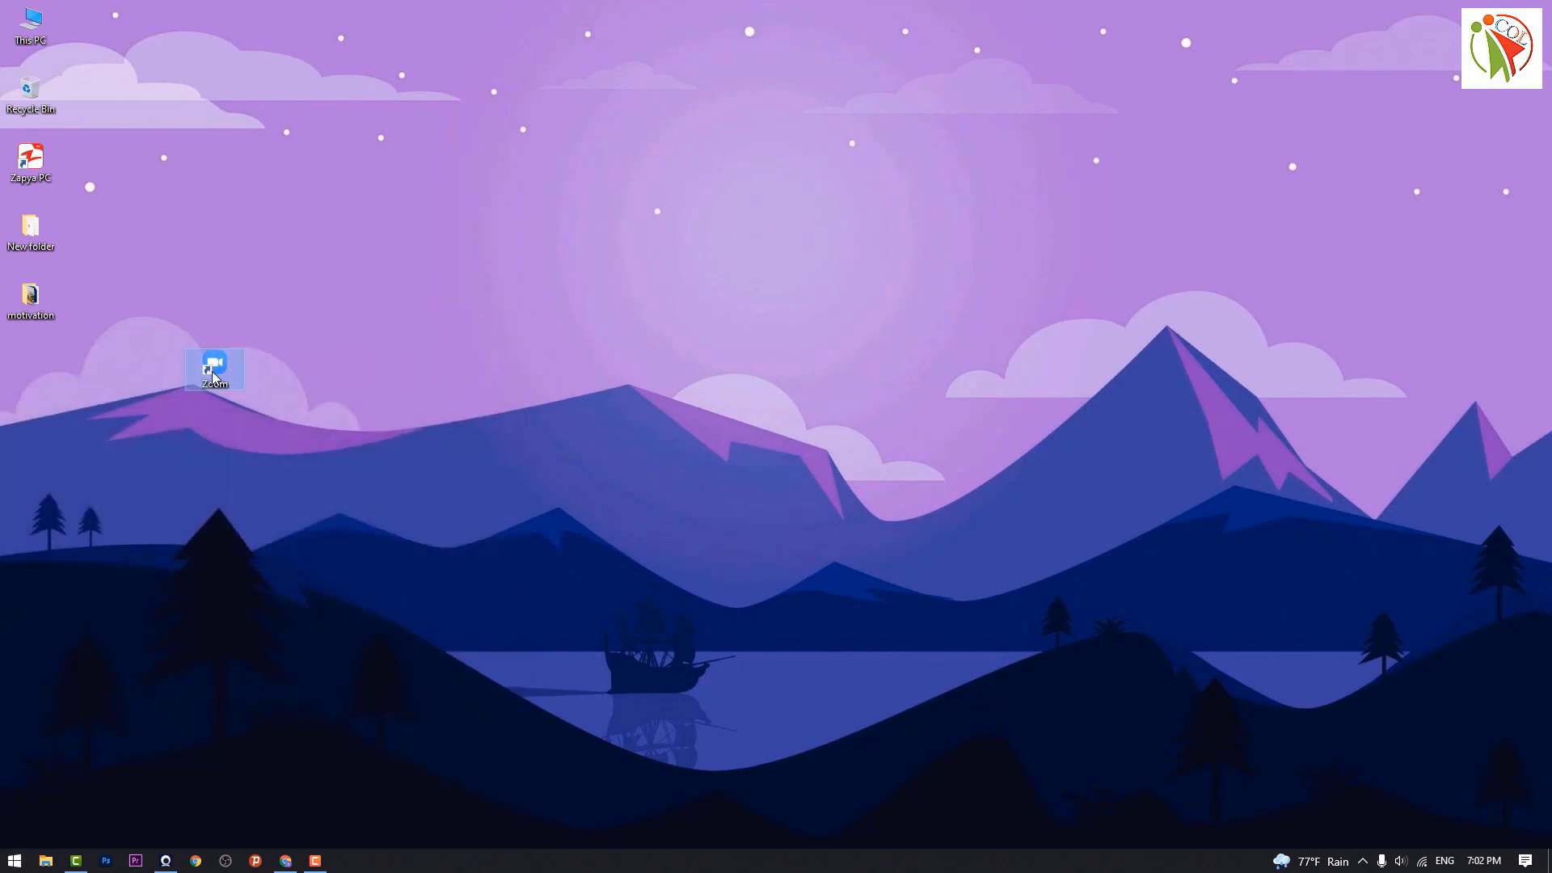
{"action": "key", "text": "Return"}
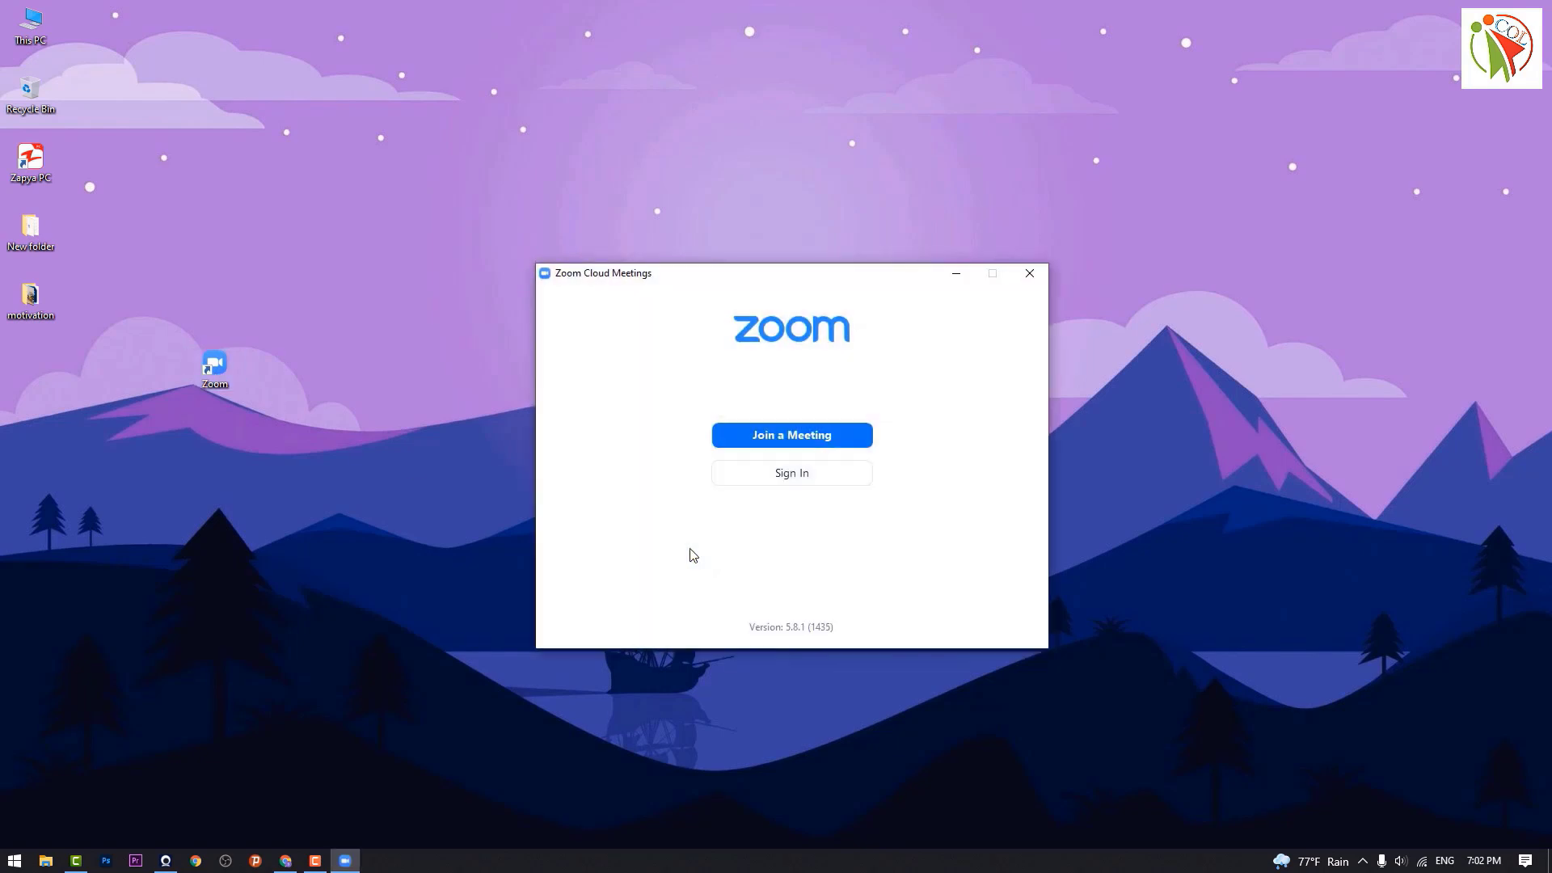
Step: Choose Google as the sign-in method on Zoom's sign-in screen
{"action": "left_click", "coordinate": [804, 477]}
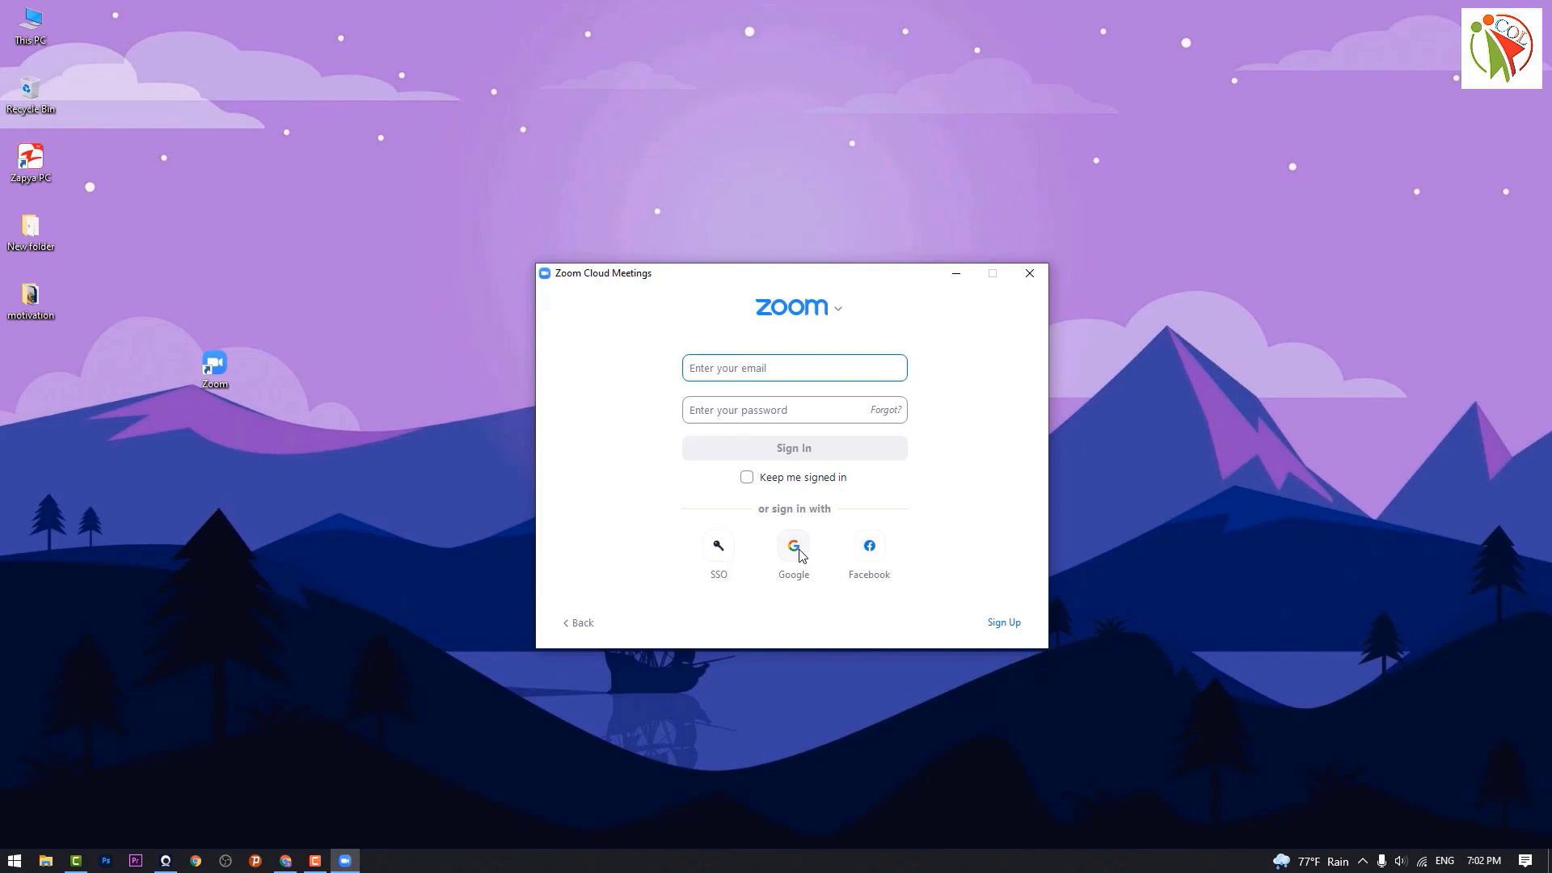
{"action": "left_click", "coordinate": [796, 553]}
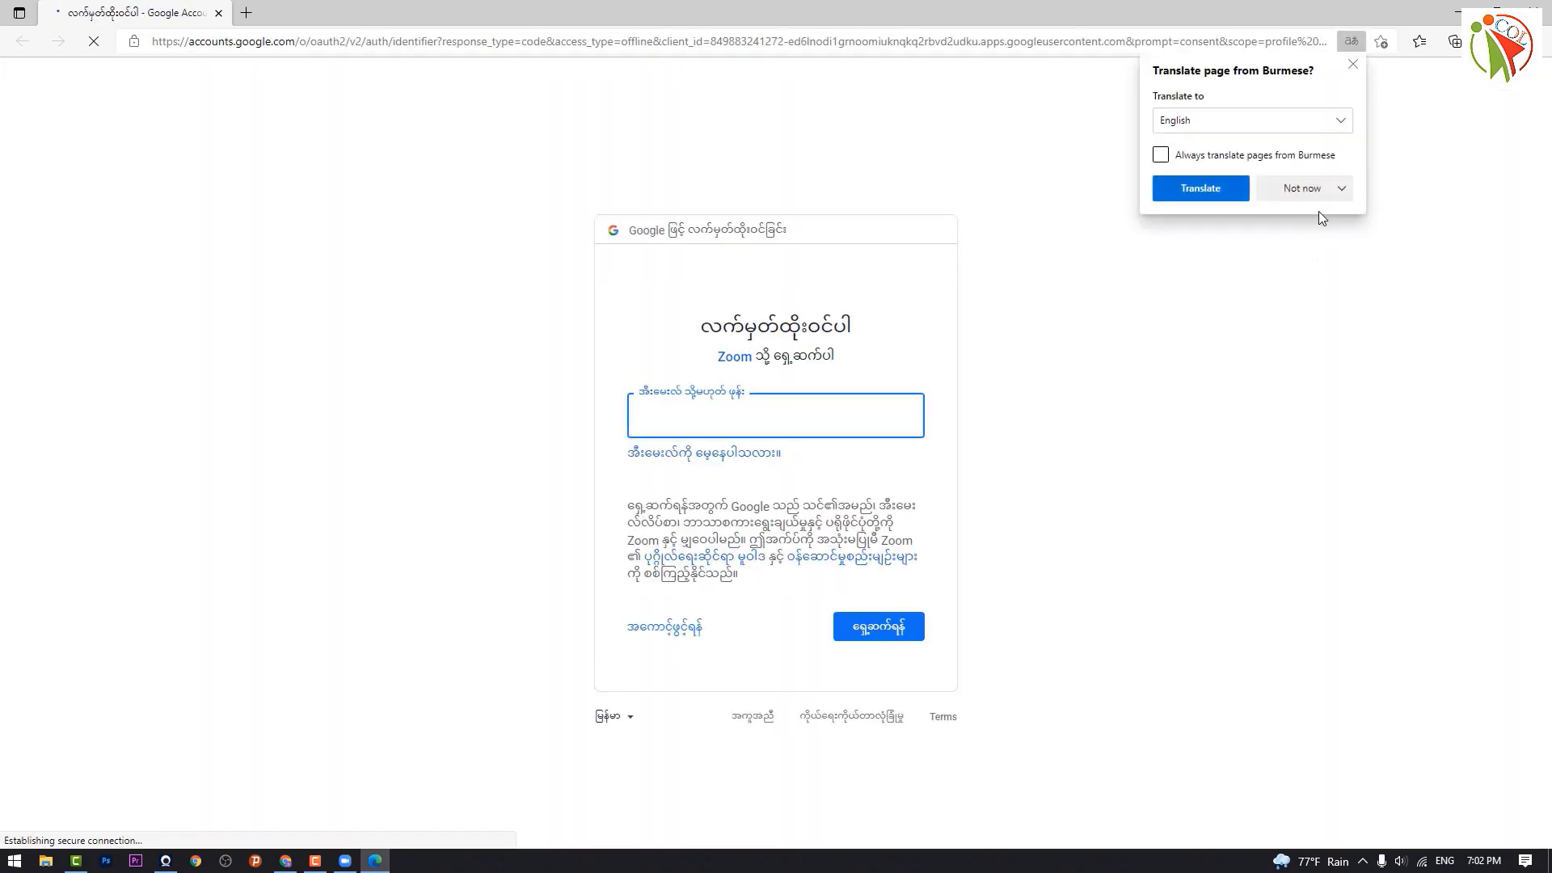
Step: Decline page translation and sign in with the Google account's email address and password
{"action": "left_click", "coordinate": [1323, 191]}
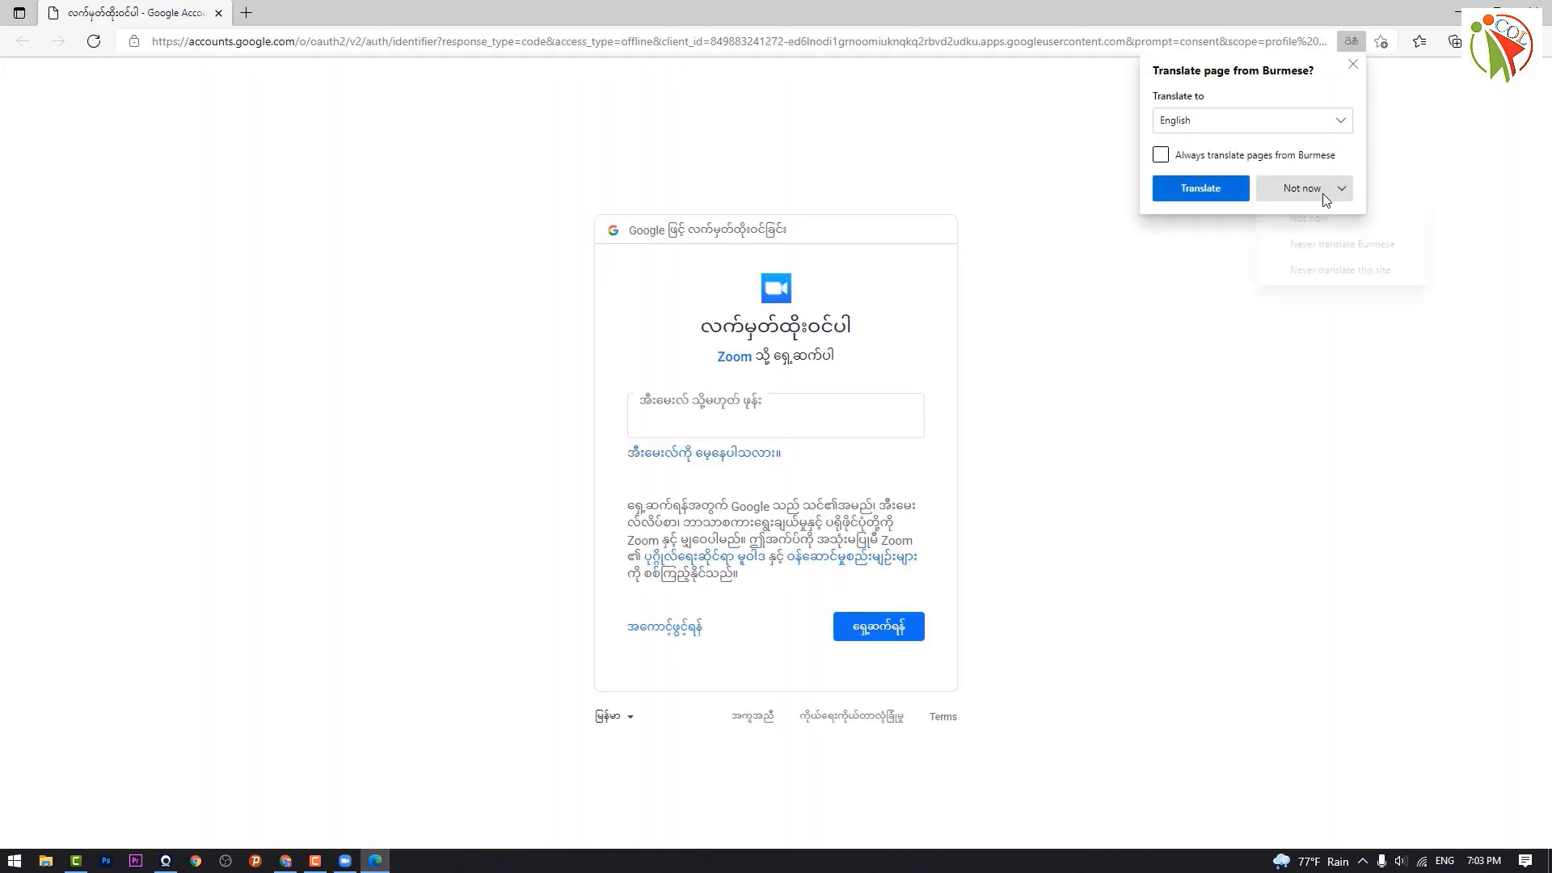
{"action": "left_click", "coordinate": [1354, 63]}
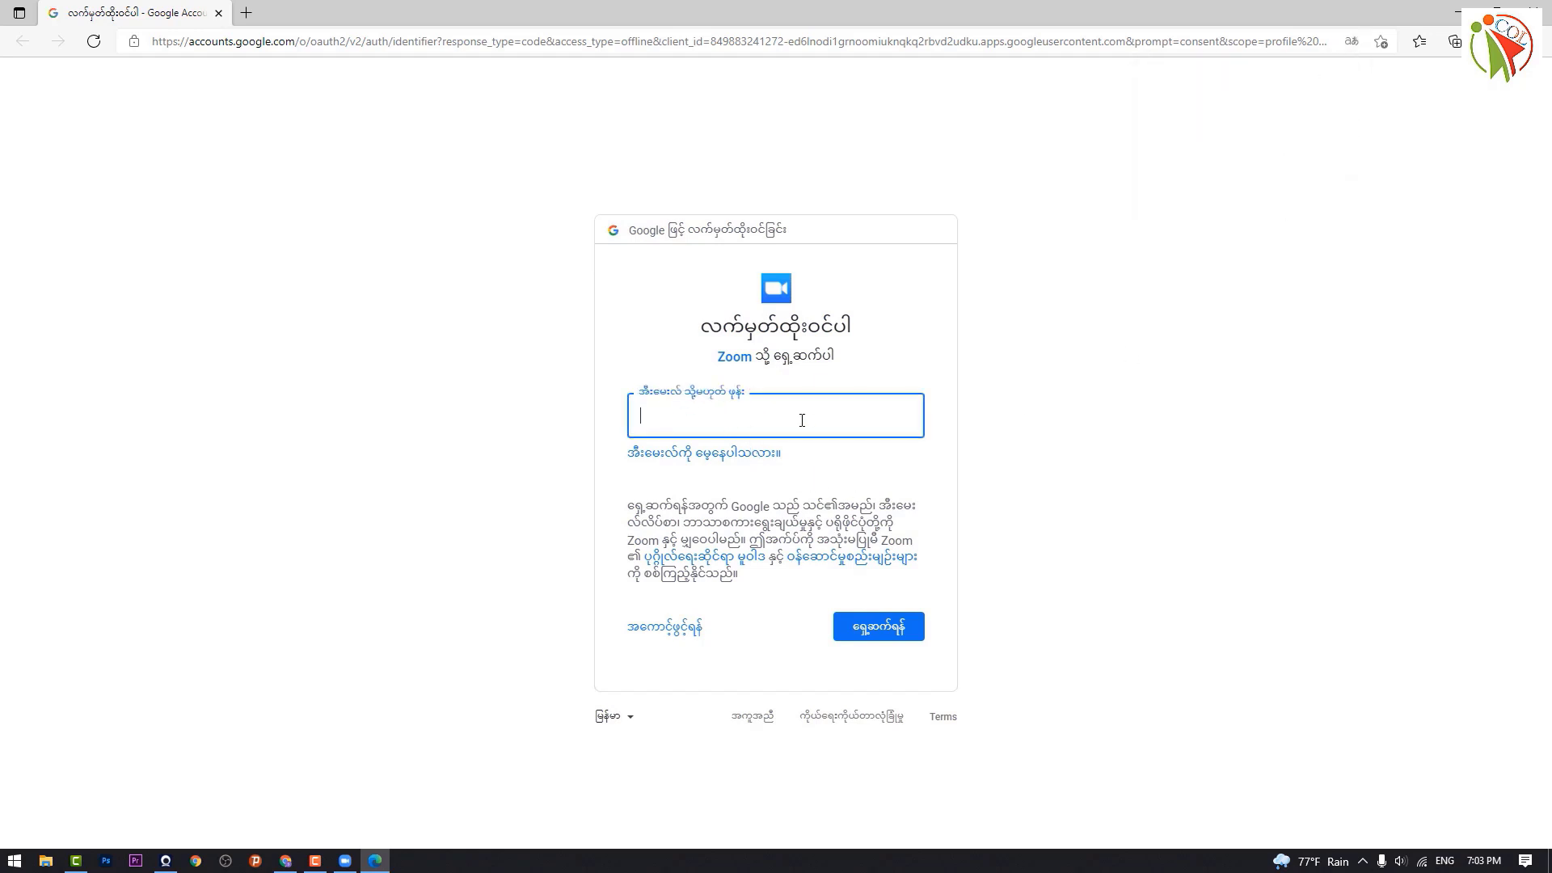
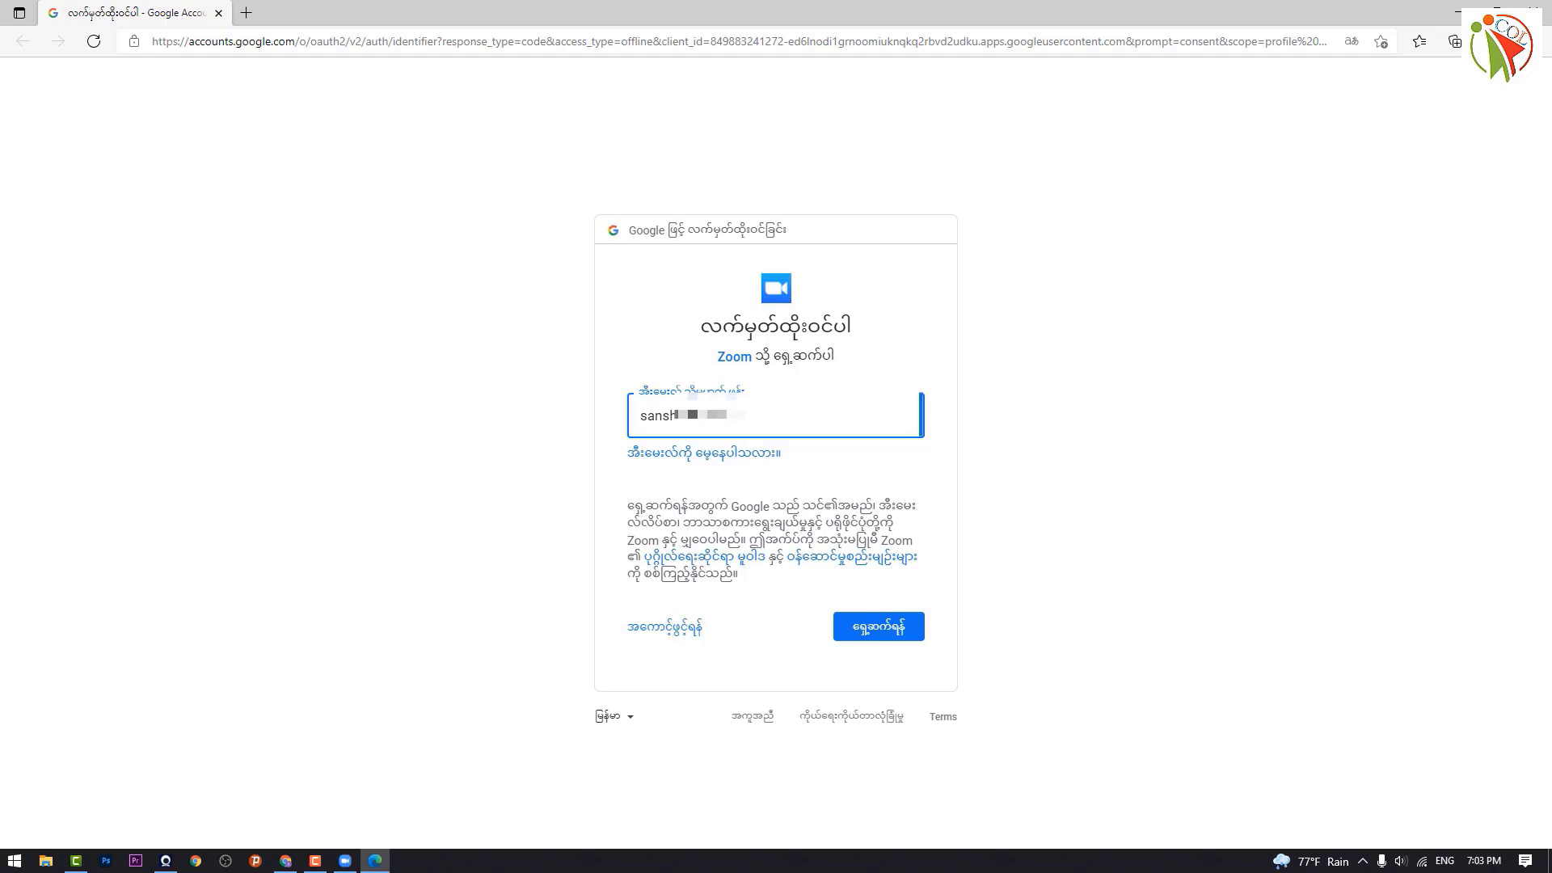
{"action": "left_click", "coordinate": [877, 639]}
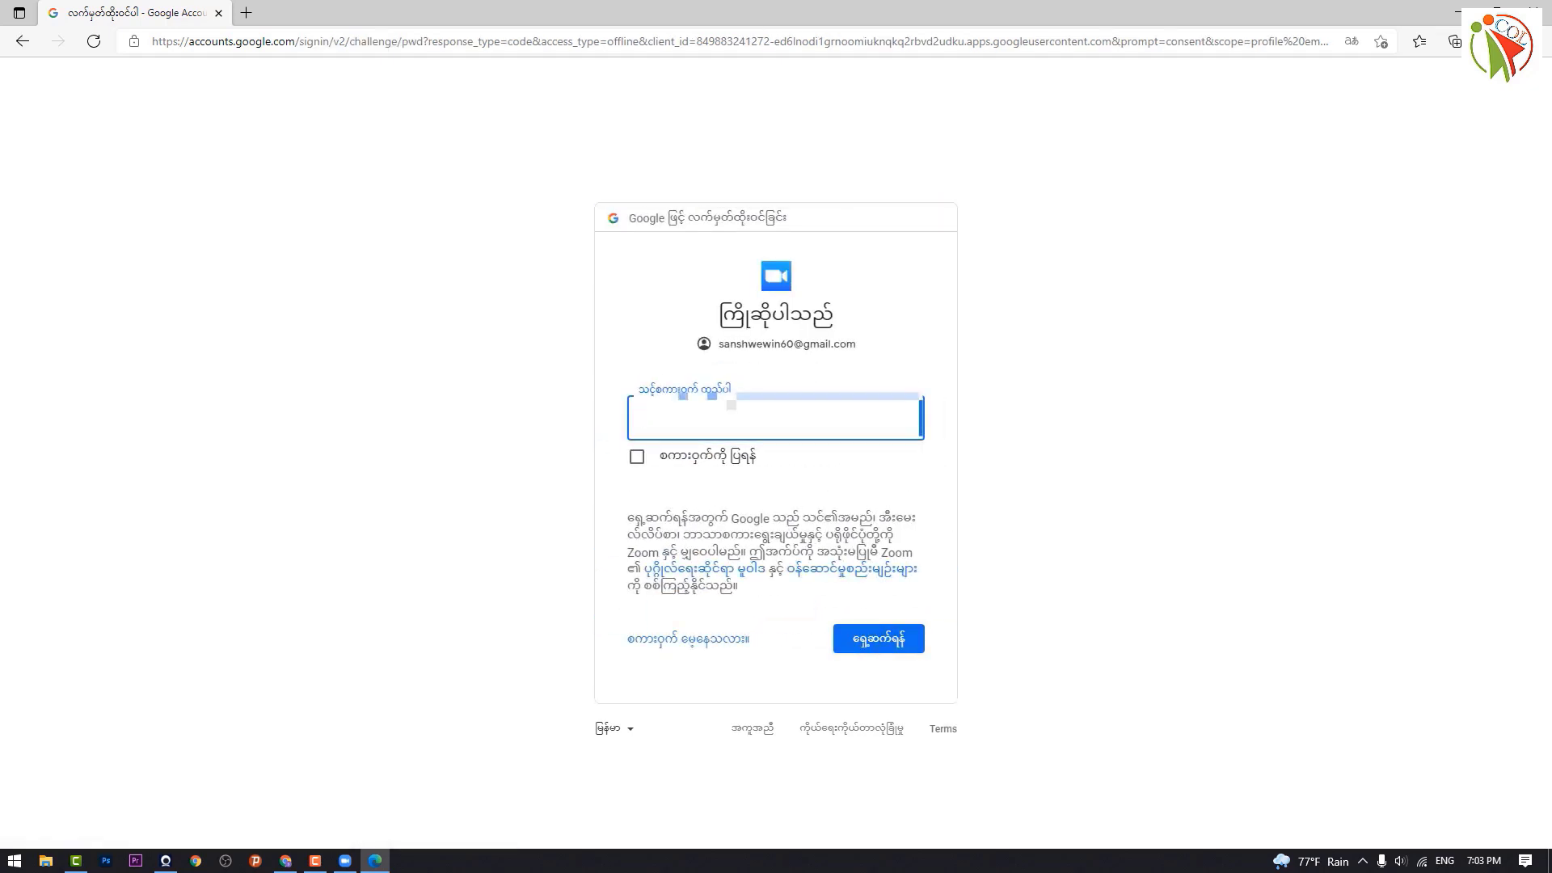
{"action": "type", "text": "••••••••"}
{"action": "left_click", "coordinate": [878, 643]}
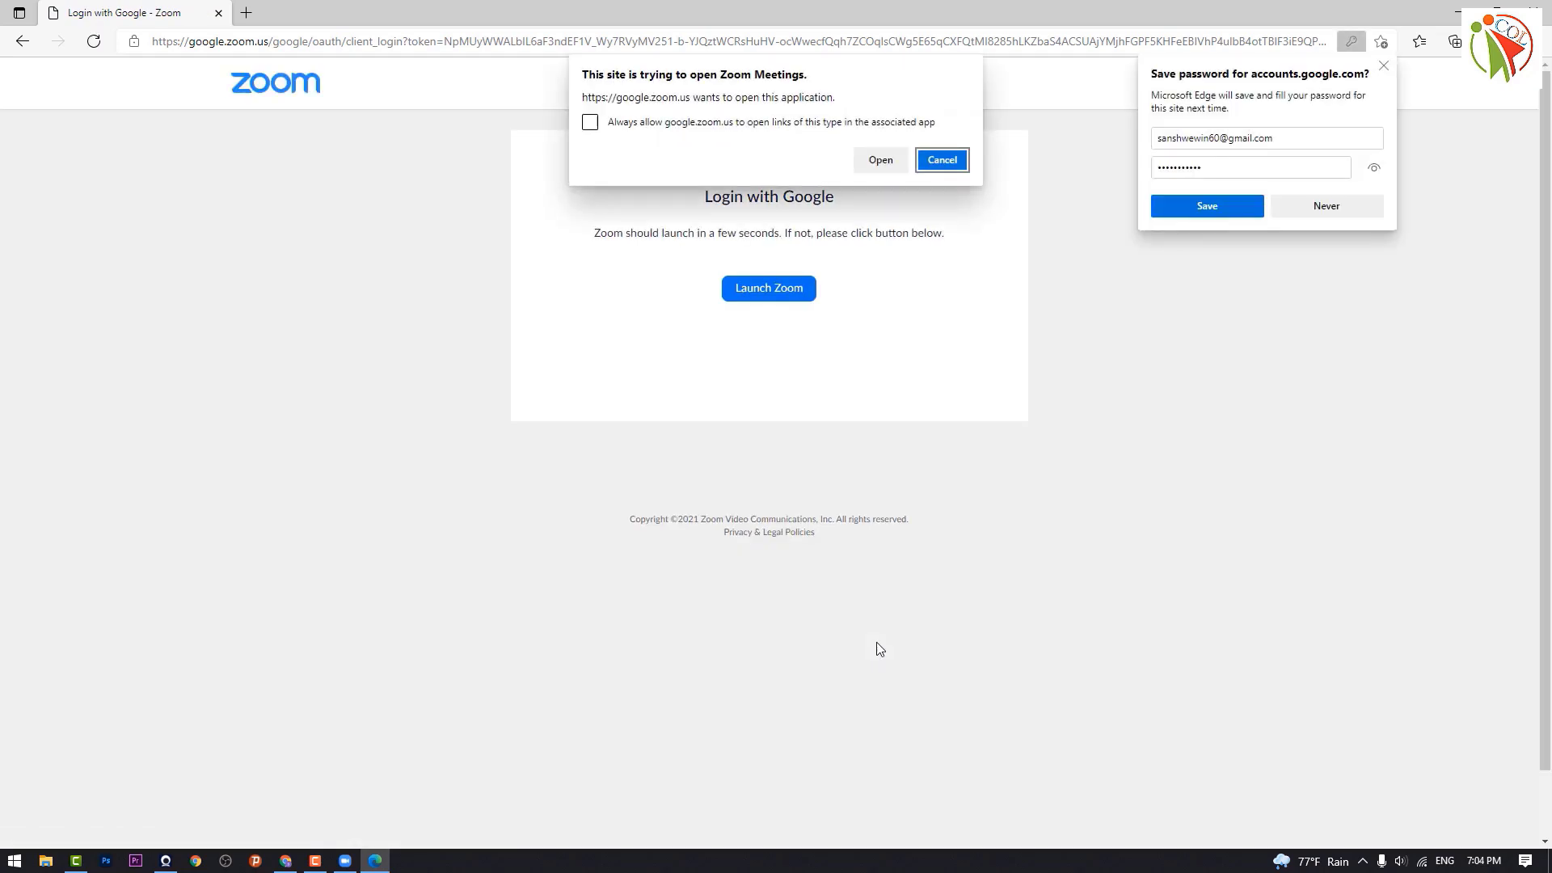
Step: Save the Google password in the browser and let the page open the Zoom Meetings app
{"action": "left_click", "coordinate": [1204, 207]}
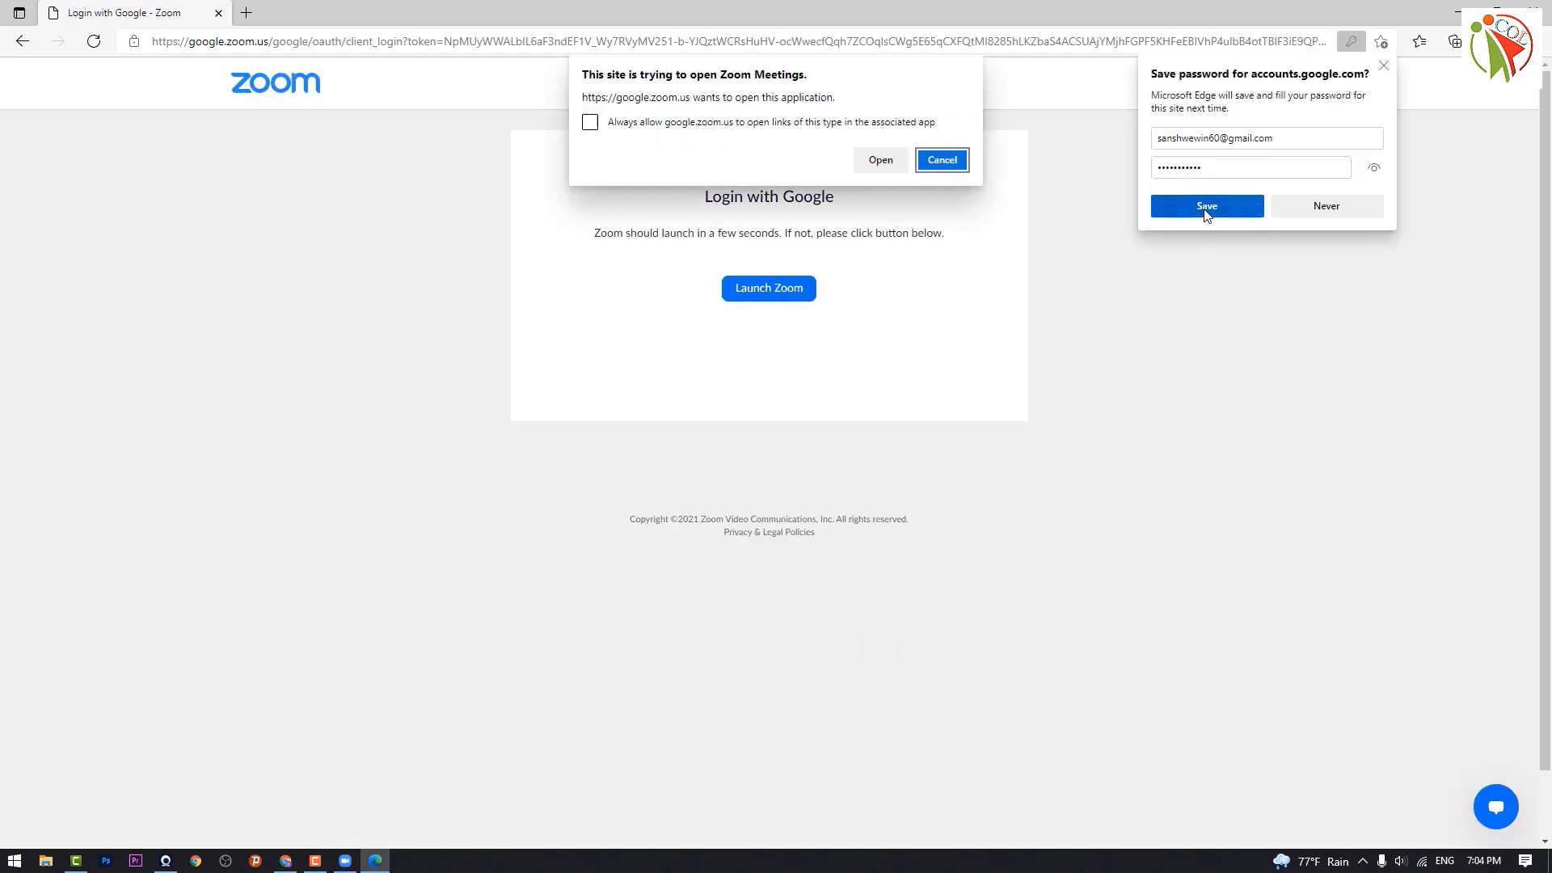
{"action": "left_click", "coordinate": [929, 161]}
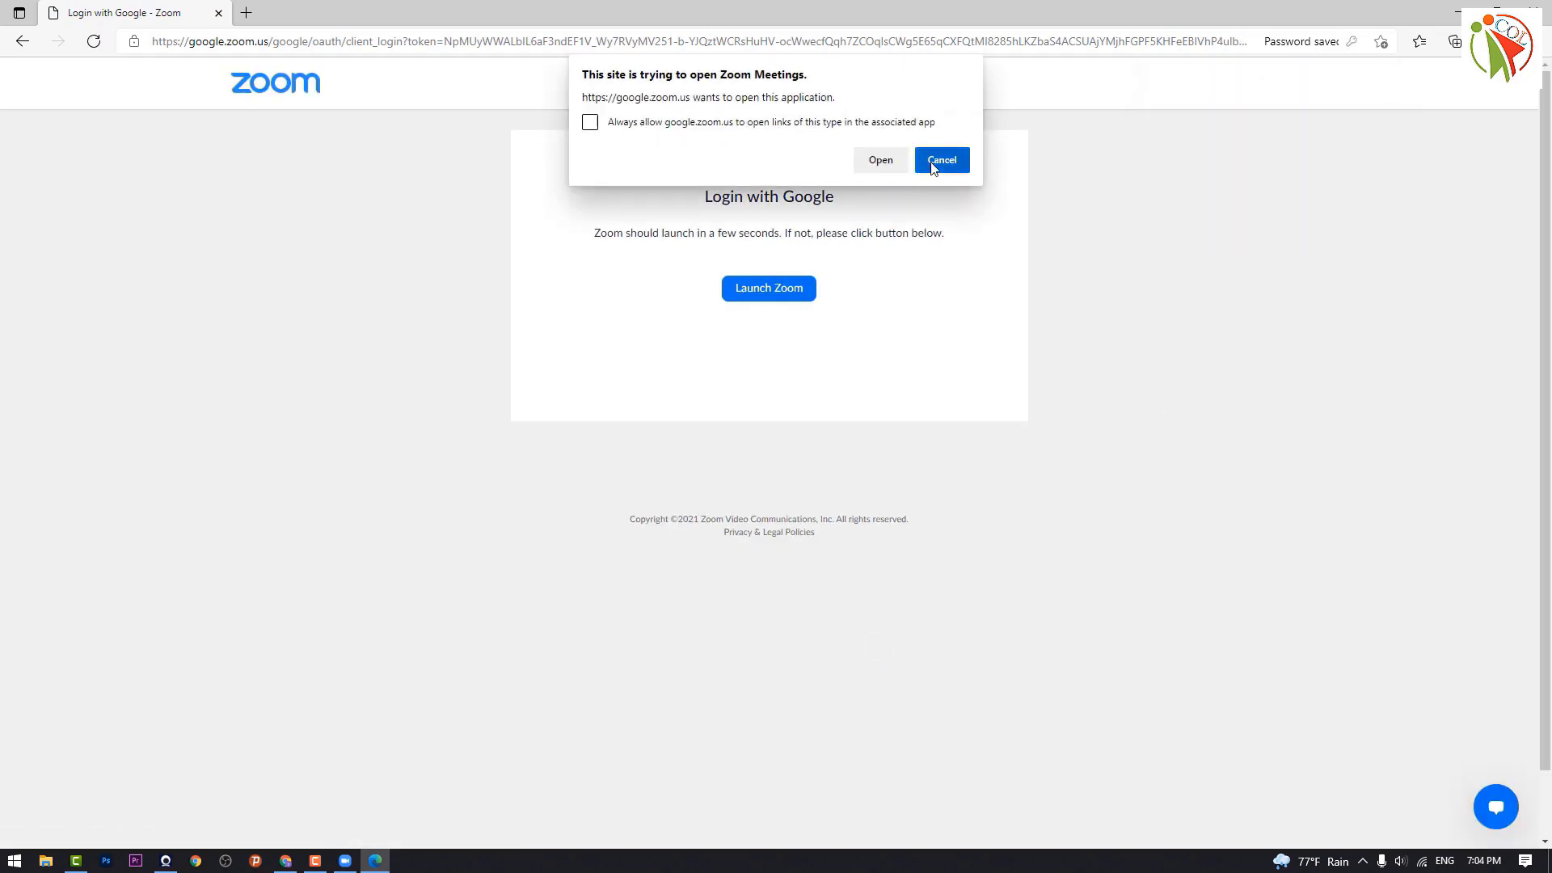
{"action": "left_click", "coordinate": [764, 292]}
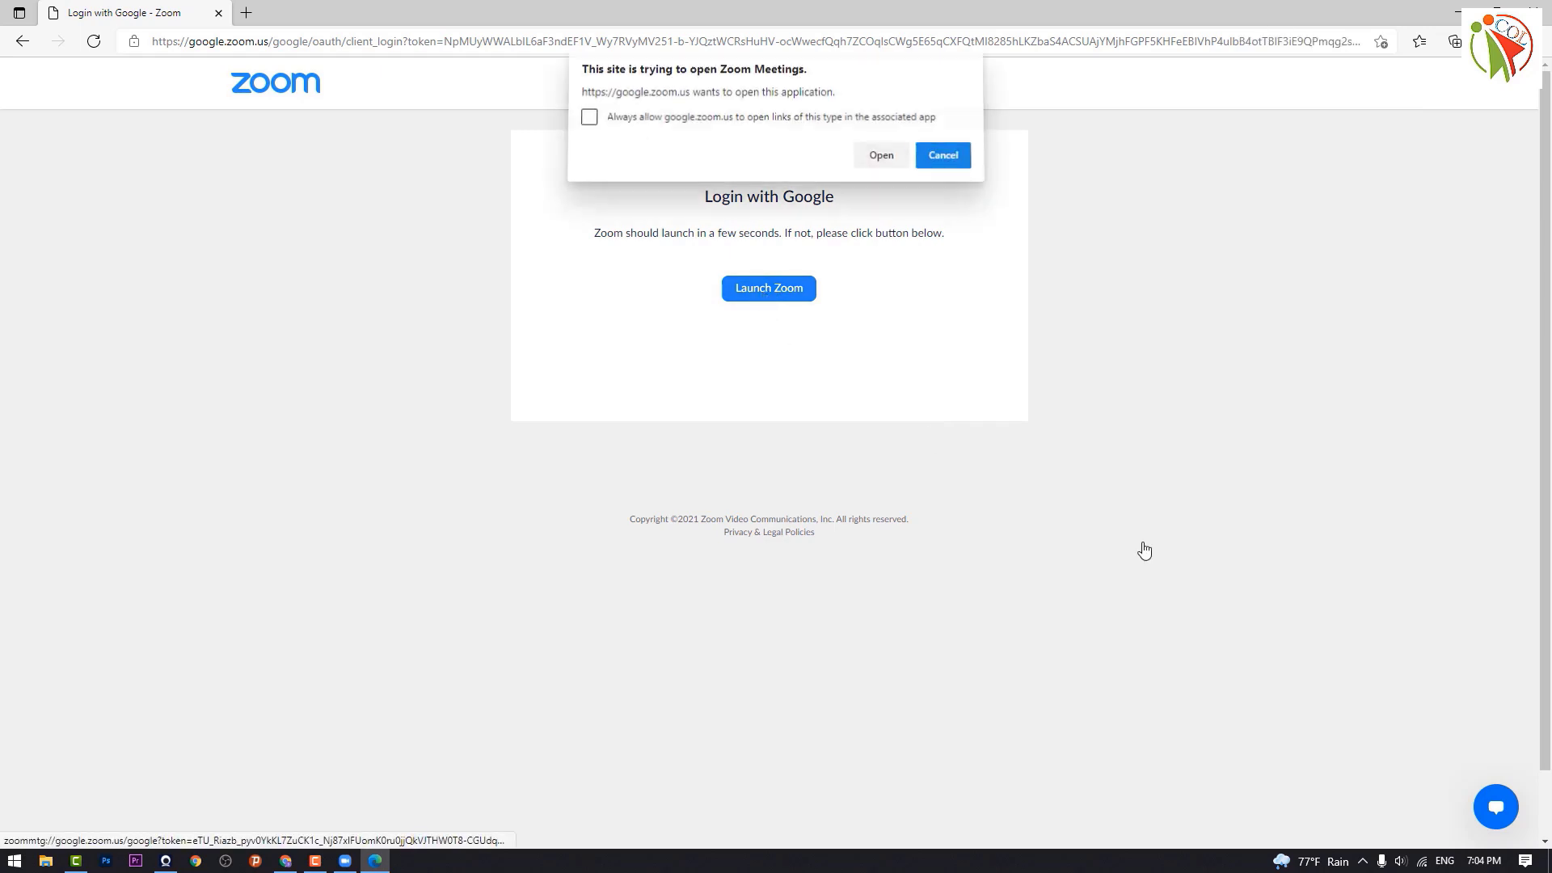
{"action": "left_click", "coordinate": [881, 161]}
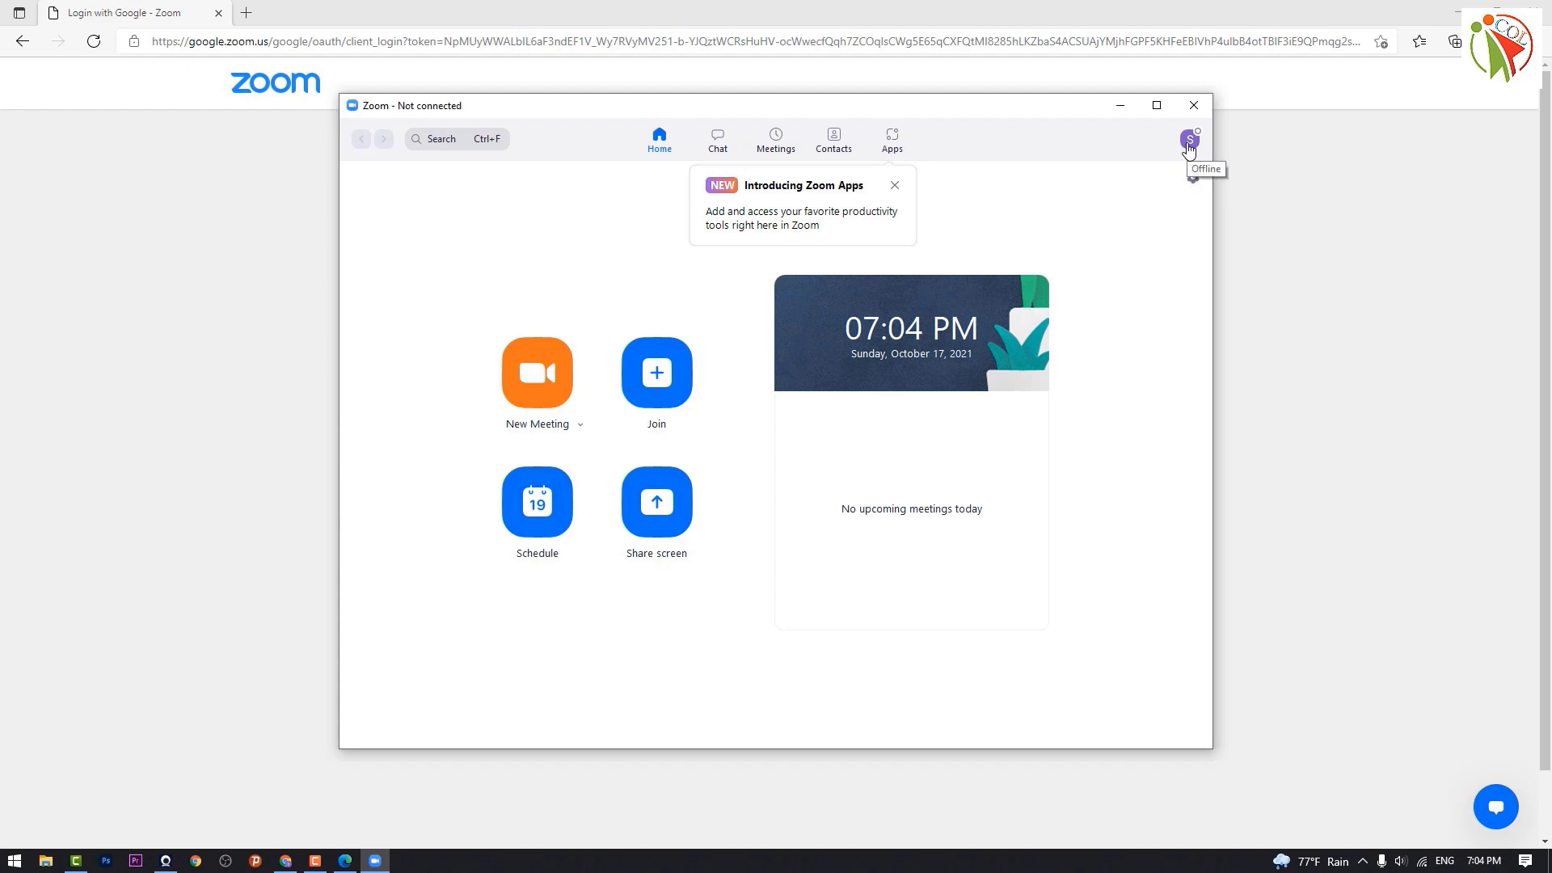
{"action": "left_click", "coordinate": [1189, 143]}
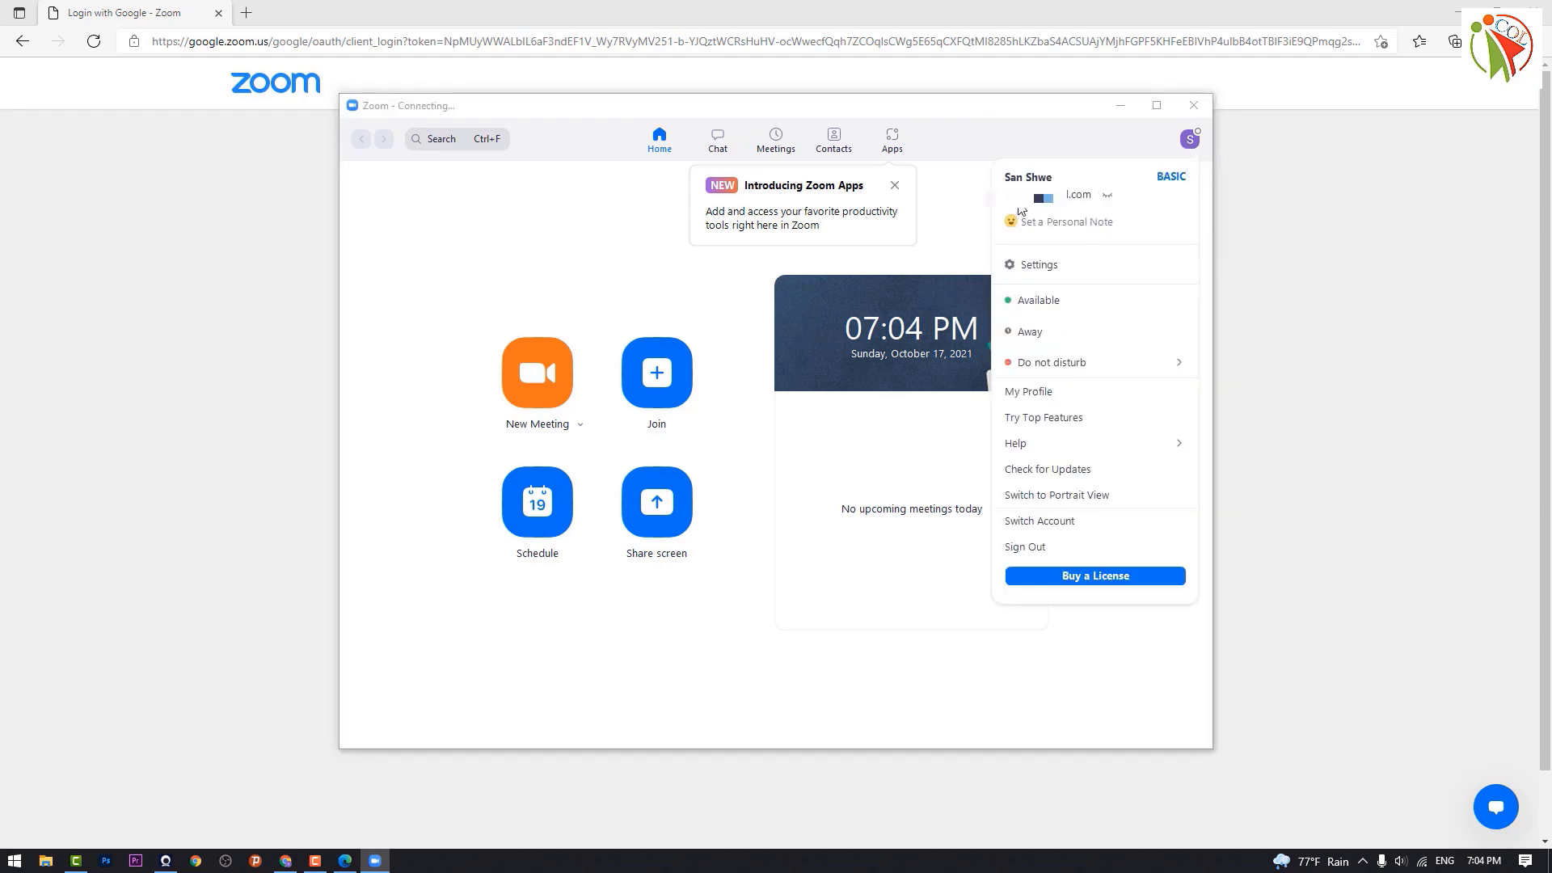
{"action": "left_click", "coordinate": [1106, 198]}
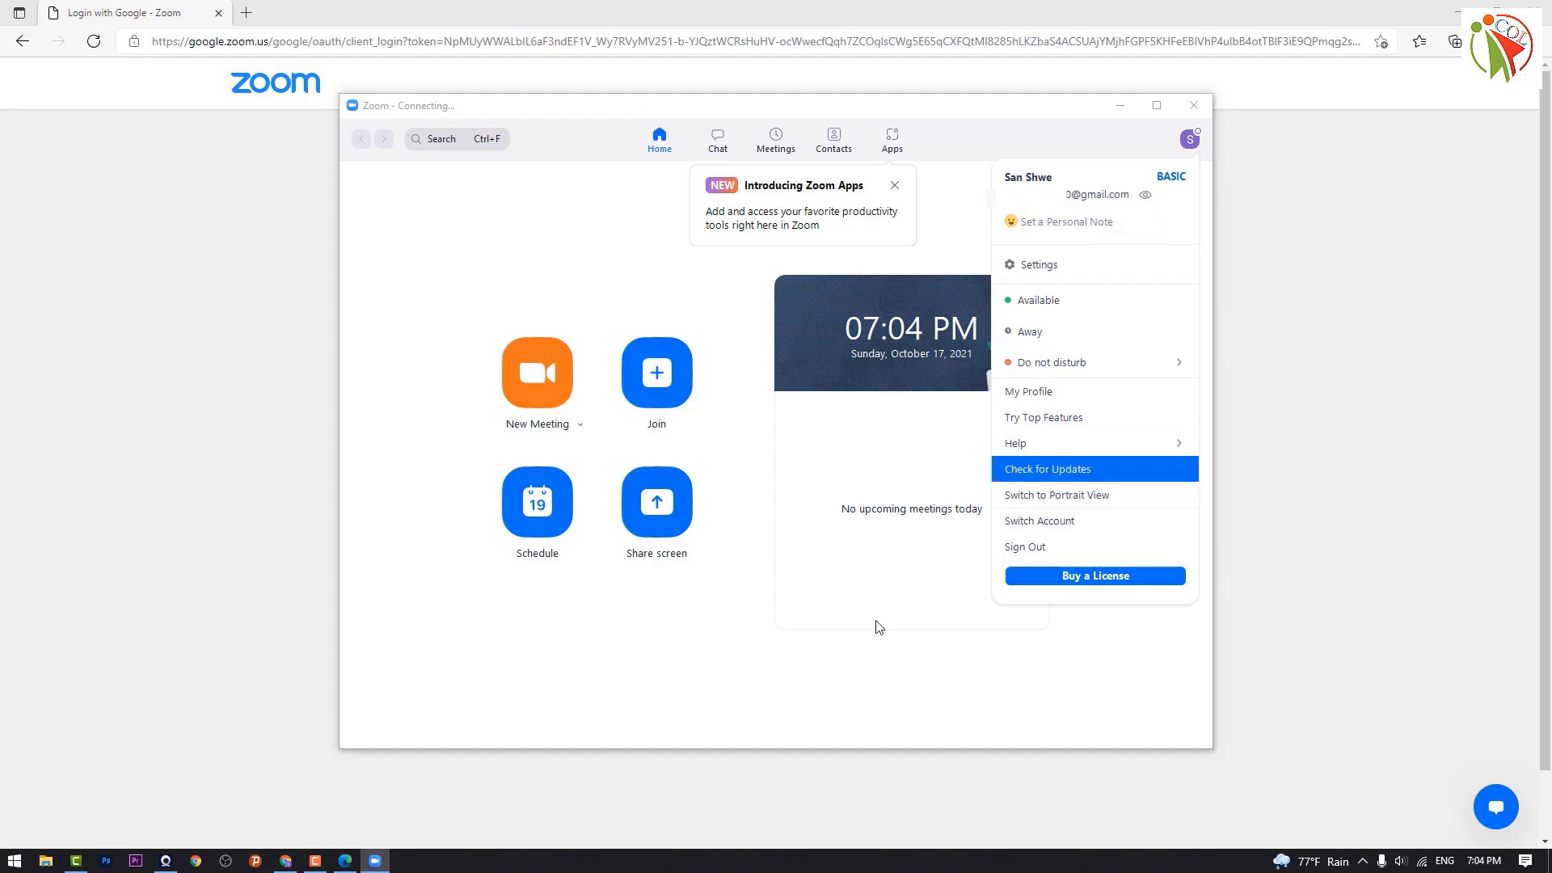
{"action": "left_click", "coordinate": [844, 666]}
Step: Close the Zoom window and the browser, then refresh the desktop
{"action": "left_click", "coordinate": [1193, 105]}
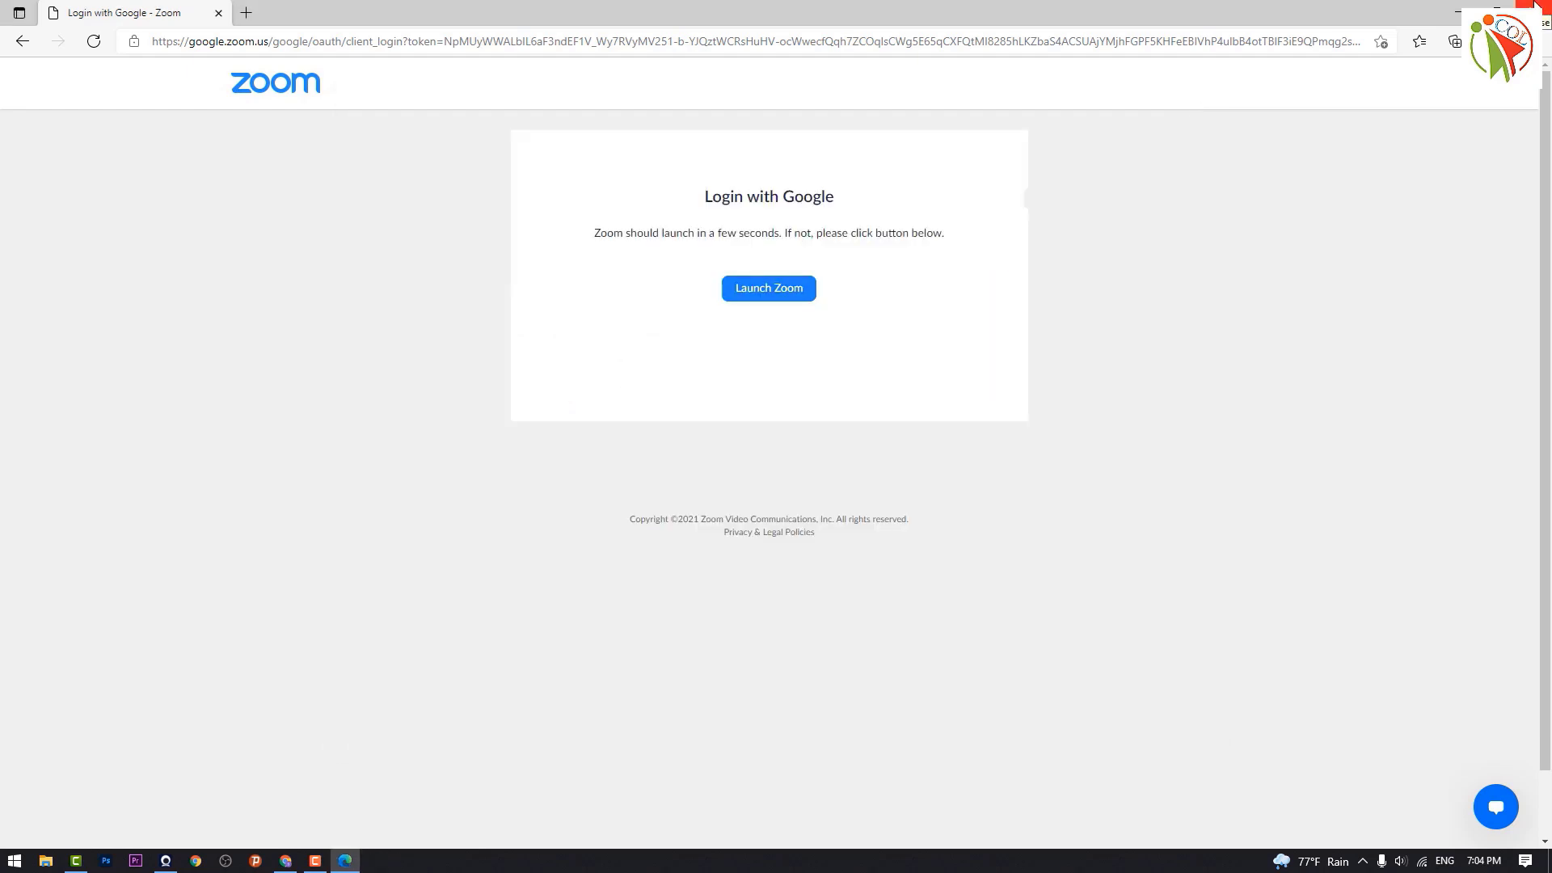
{"action": "left_click", "coordinate": [1535, 5]}
{"action": "right_click", "coordinate": [609, 208]}
{"action": "left_click", "coordinate": [639, 249]}
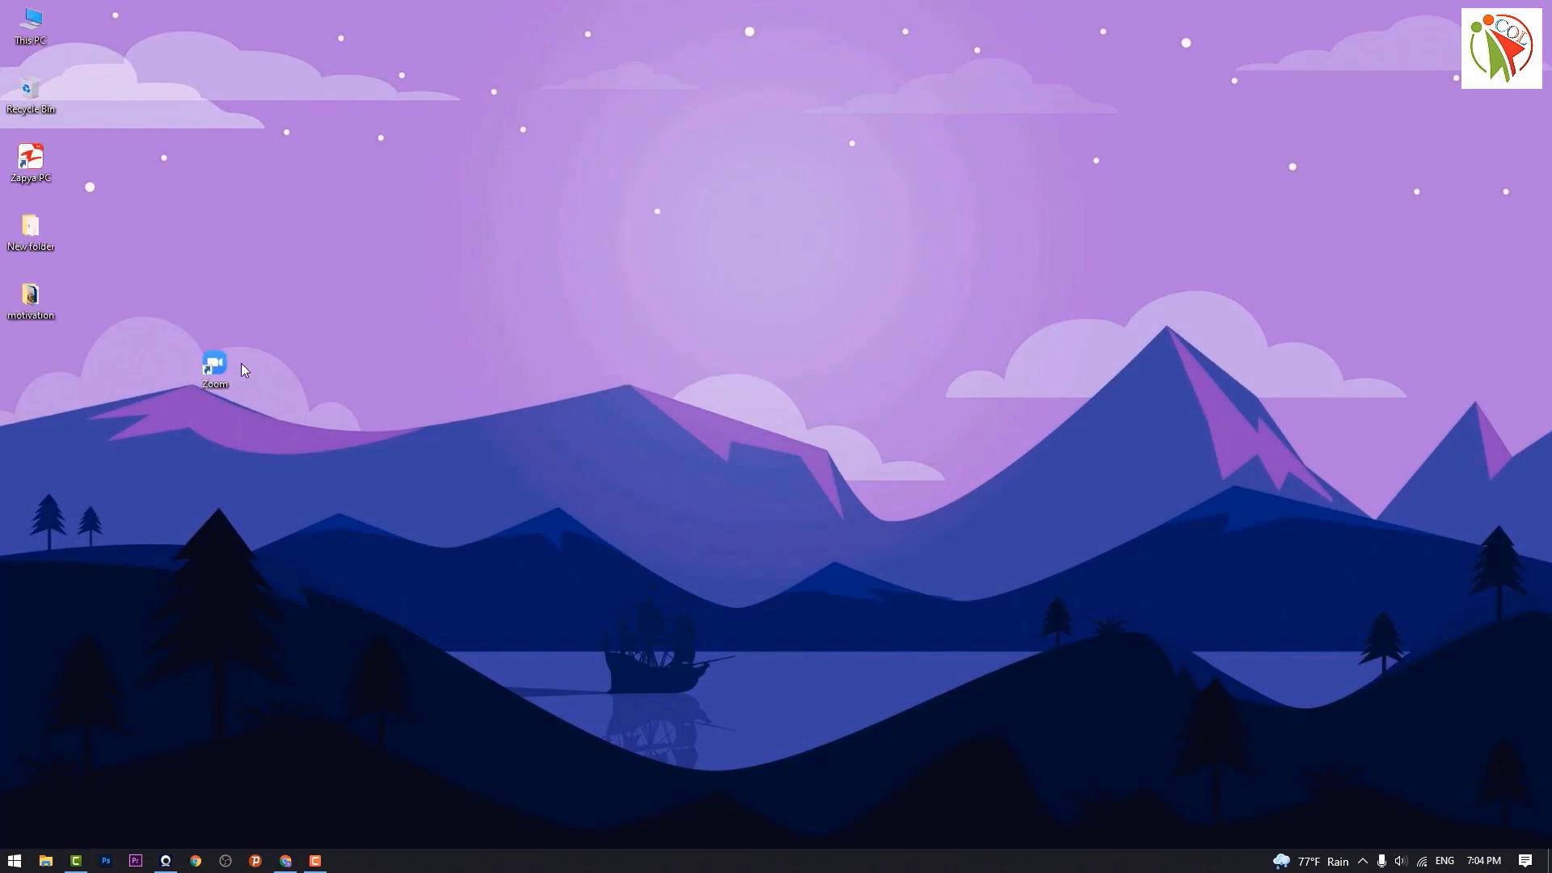
Step: Return to the Zoom web portal in Chrome and open the account's Profile page
{"action": "double_click", "coordinate": [214, 368]}
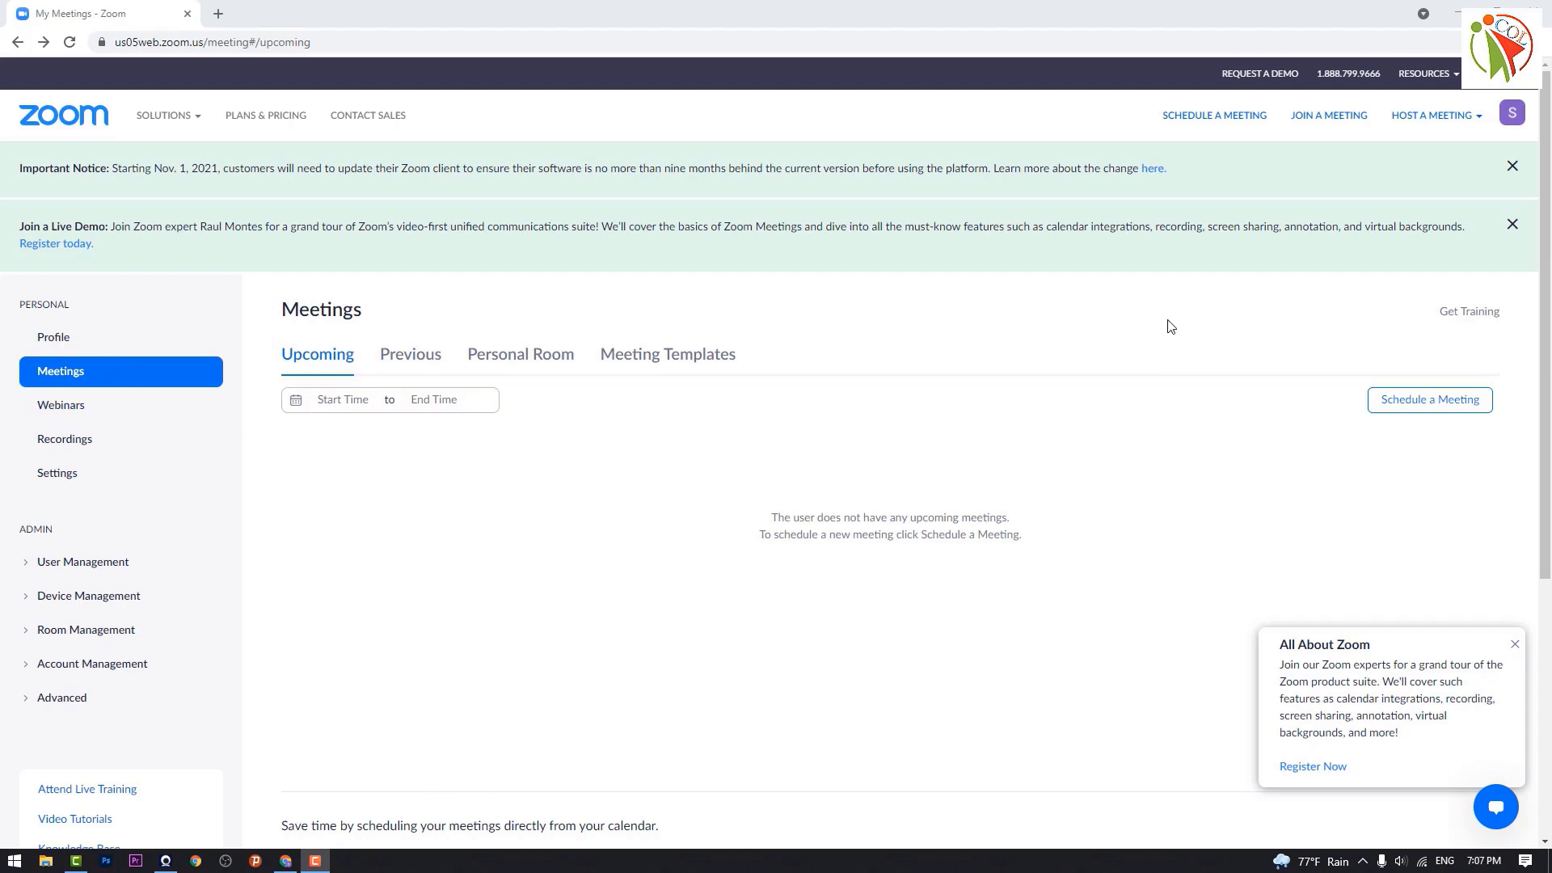
{"action": "left_click", "coordinate": [1458, 12]}
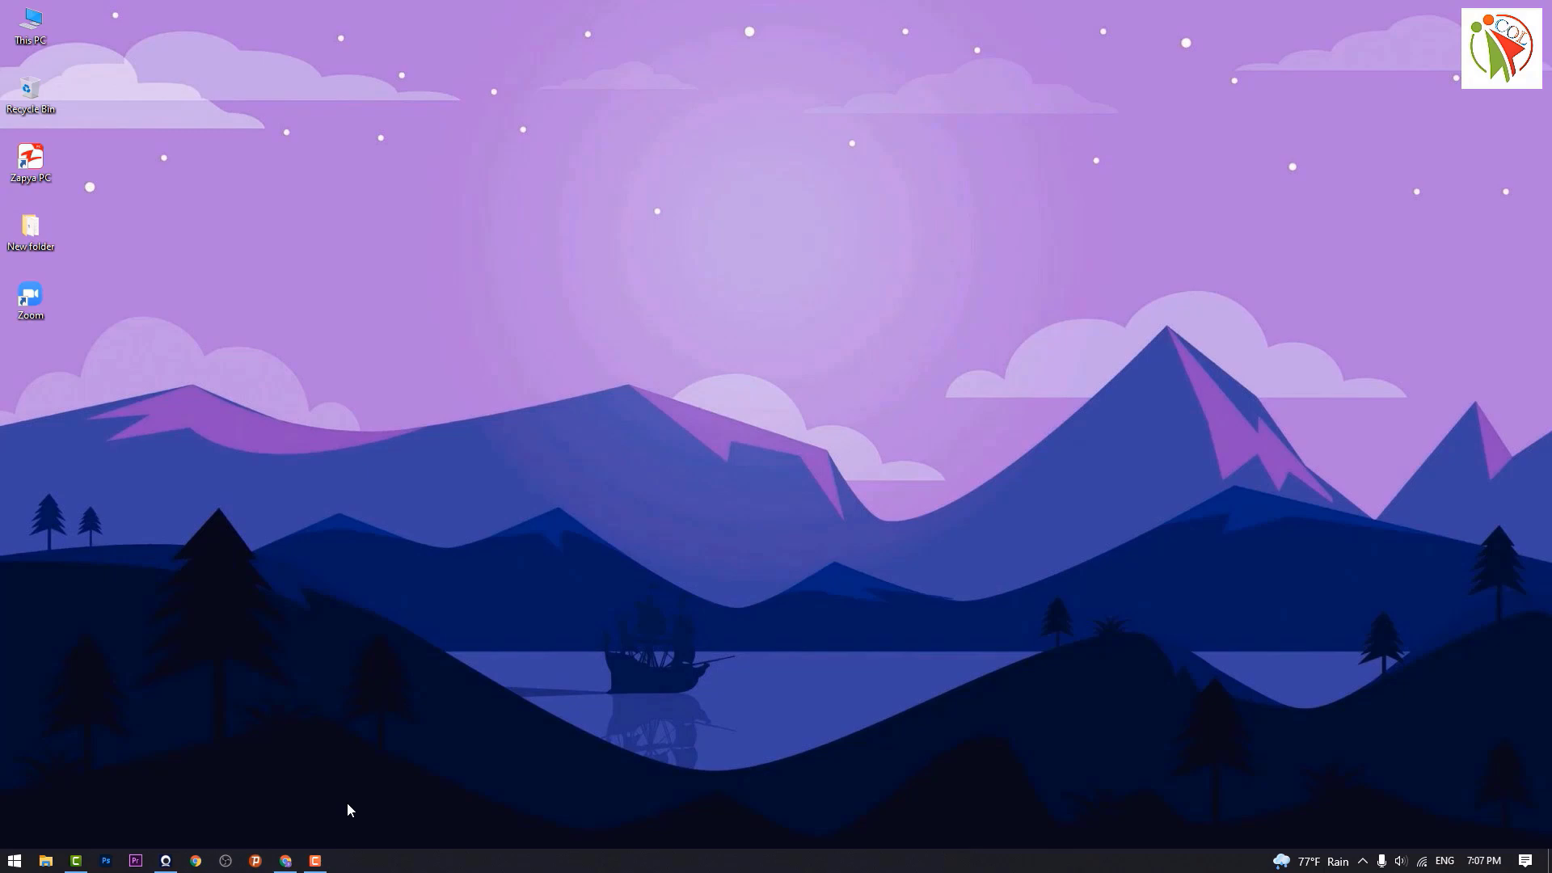
{"action": "left_click", "coordinate": [286, 862]}
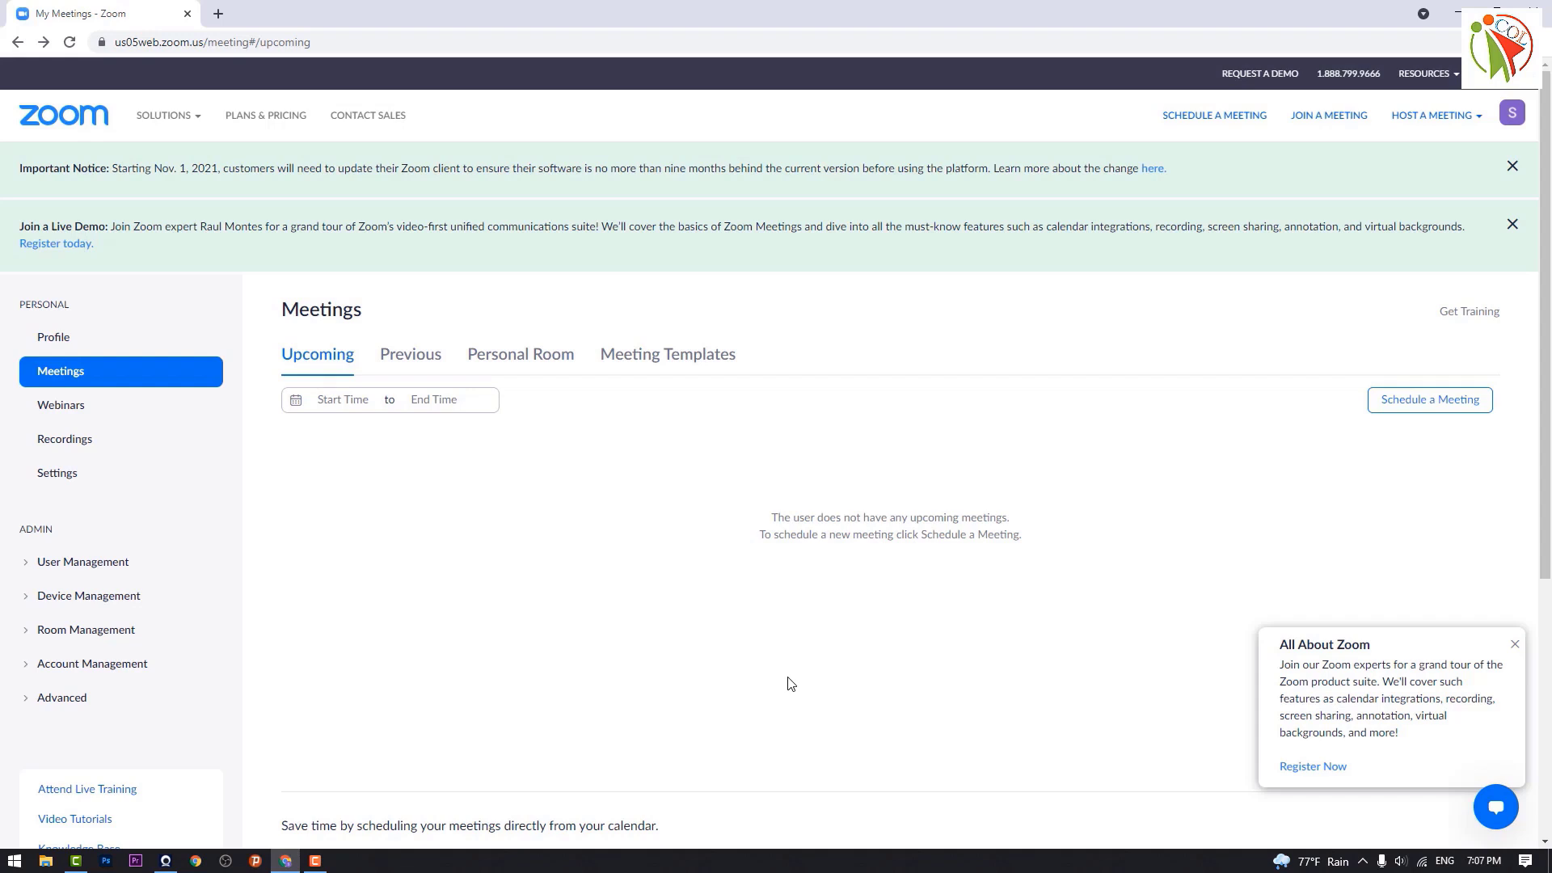
{"action": "left_click", "coordinate": [57, 349]}
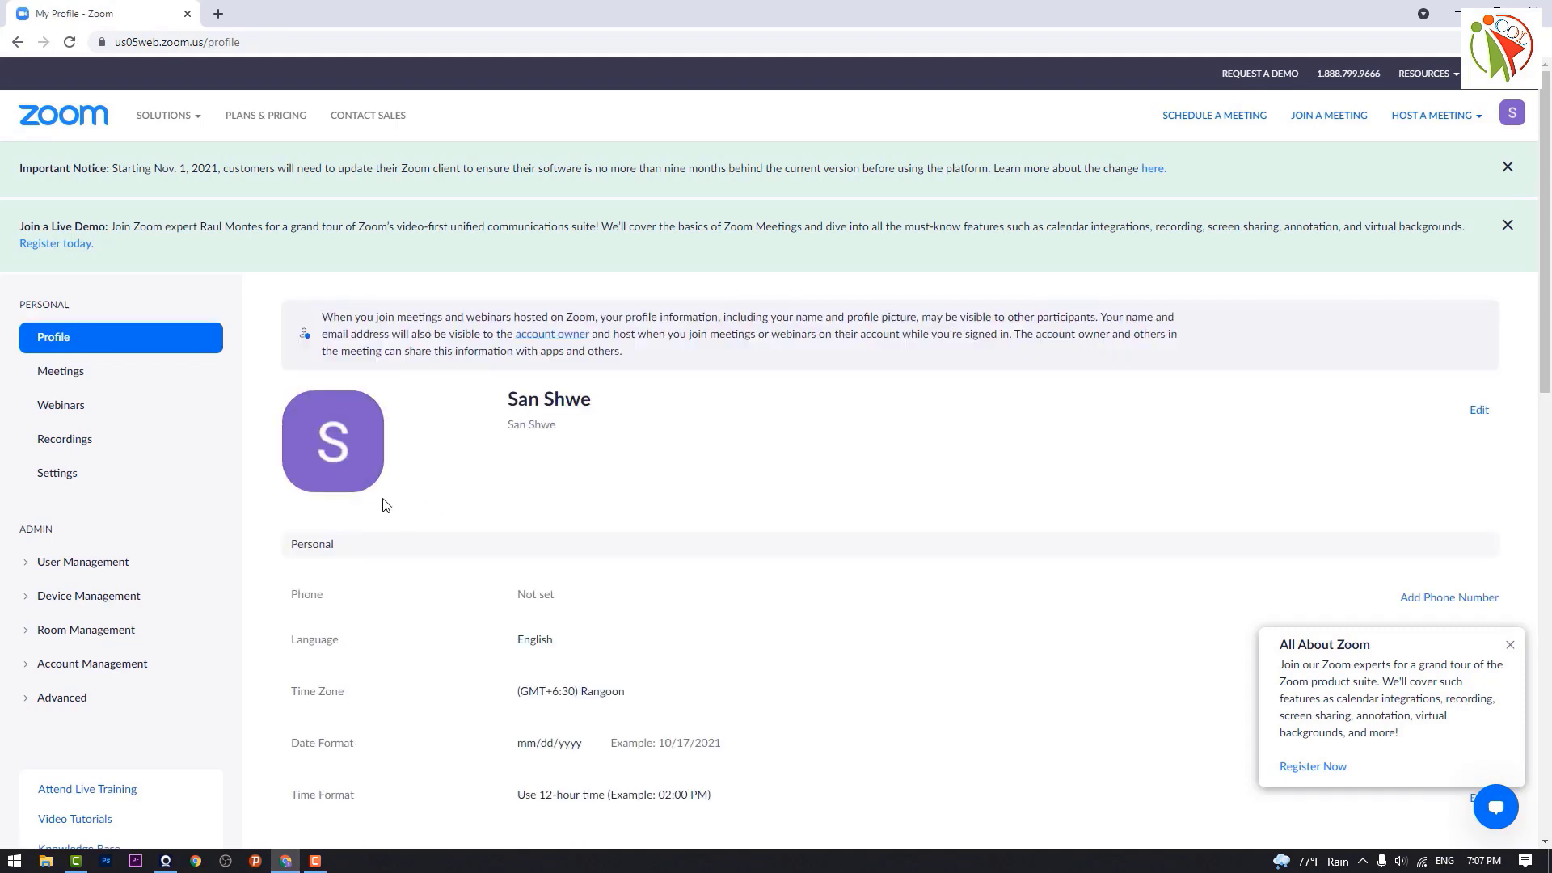
Step: Upload the couple-by-the-sea photo from Desktop > New folder > Ps Photo as the profile picture, cropped around the couple
{"action": "left_click", "coordinate": [335, 454]}
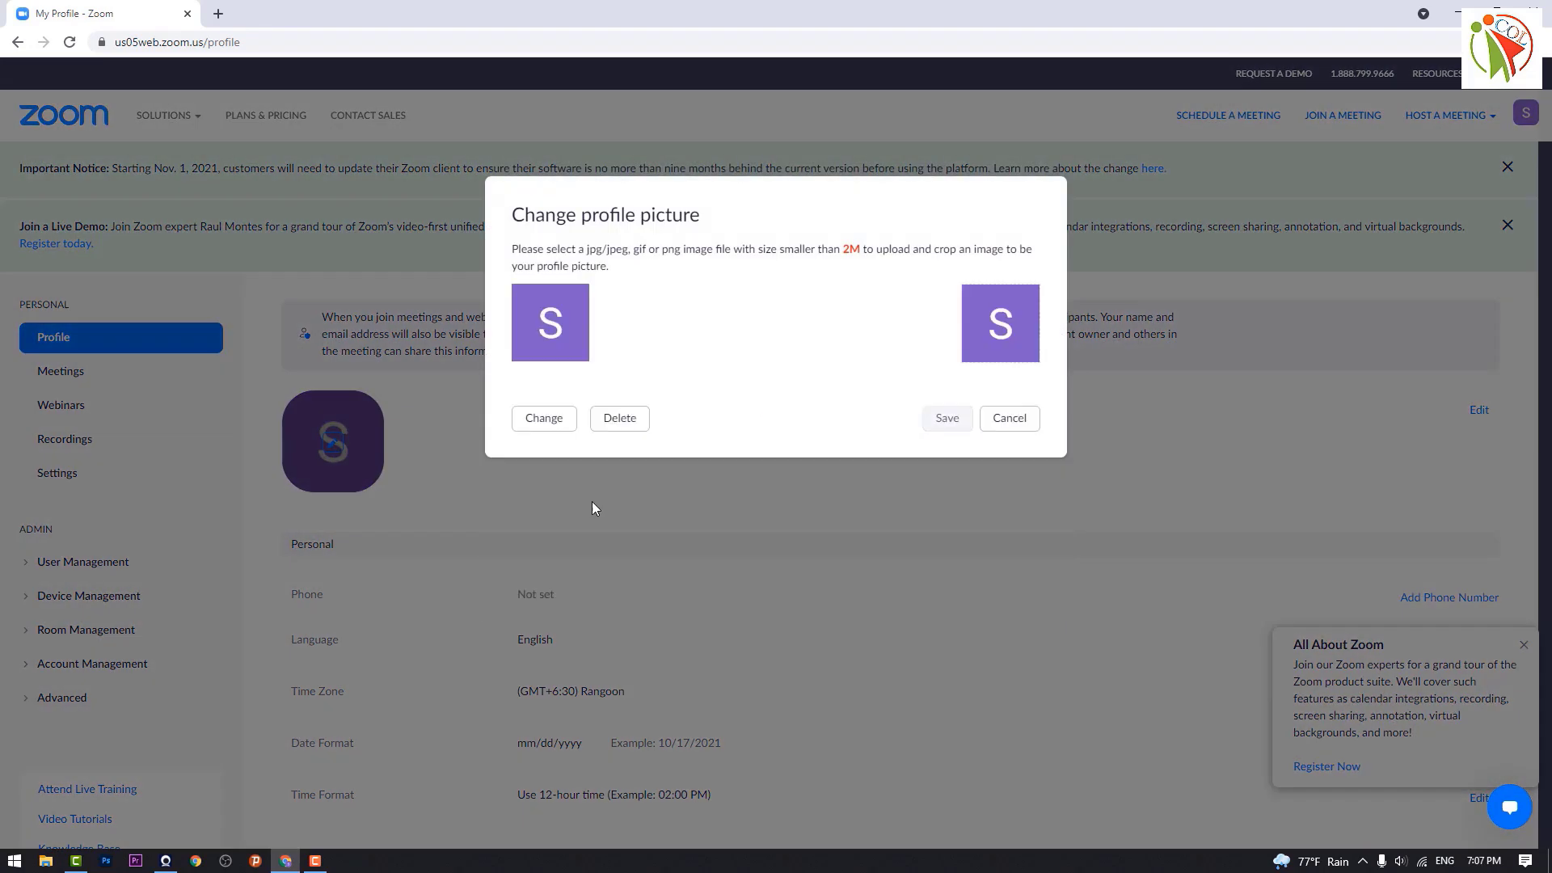
{"action": "left_click", "coordinate": [550, 420]}
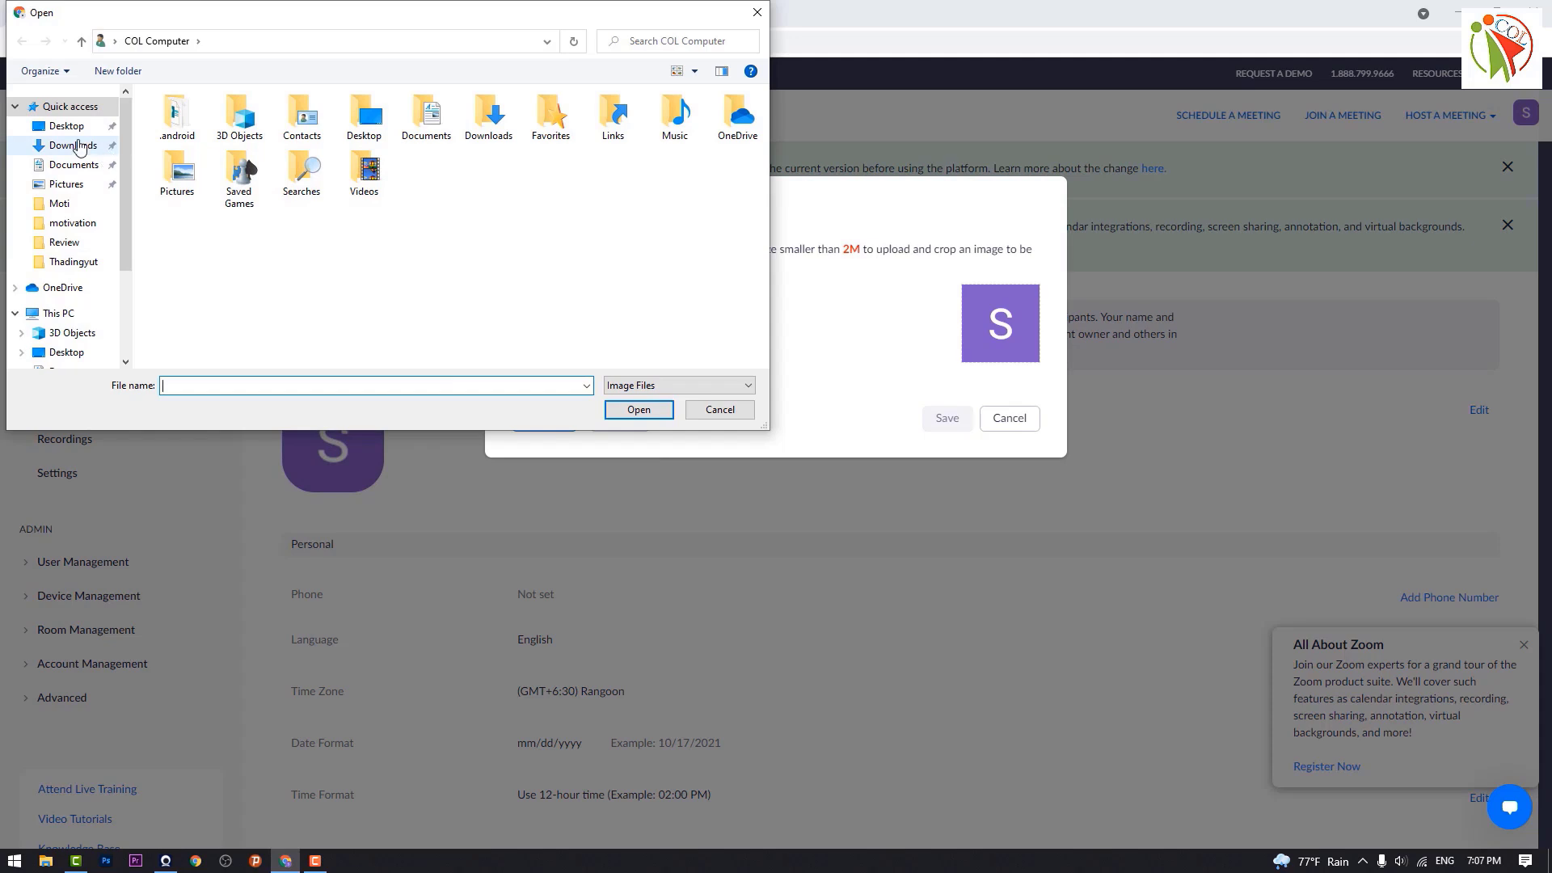
{"action": "left_click", "coordinate": [66, 126]}
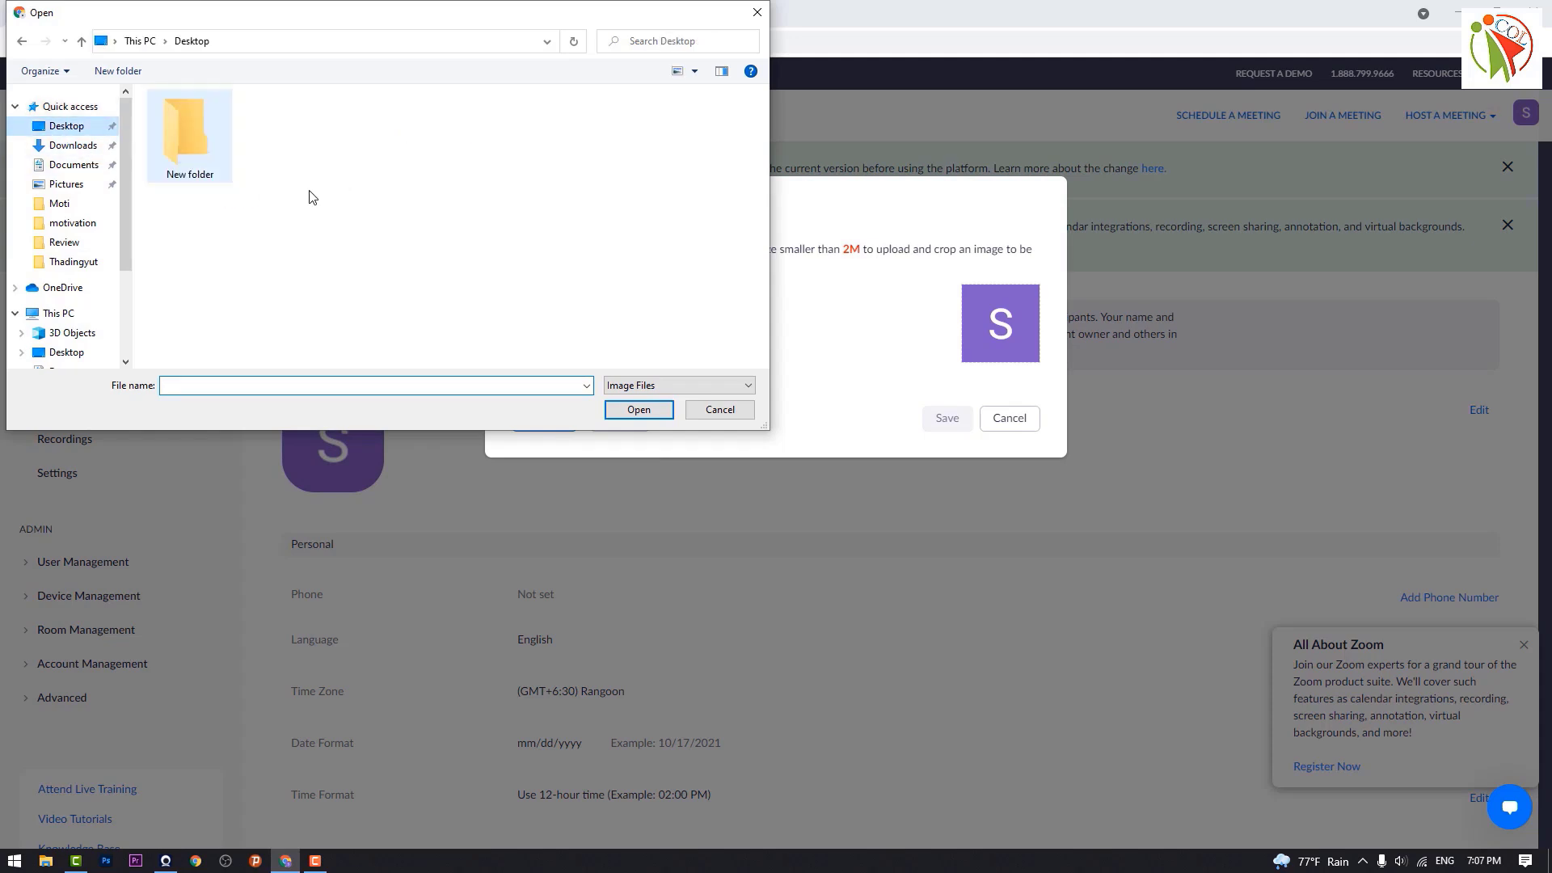
{"action": "double_click", "coordinate": [189, 131]}
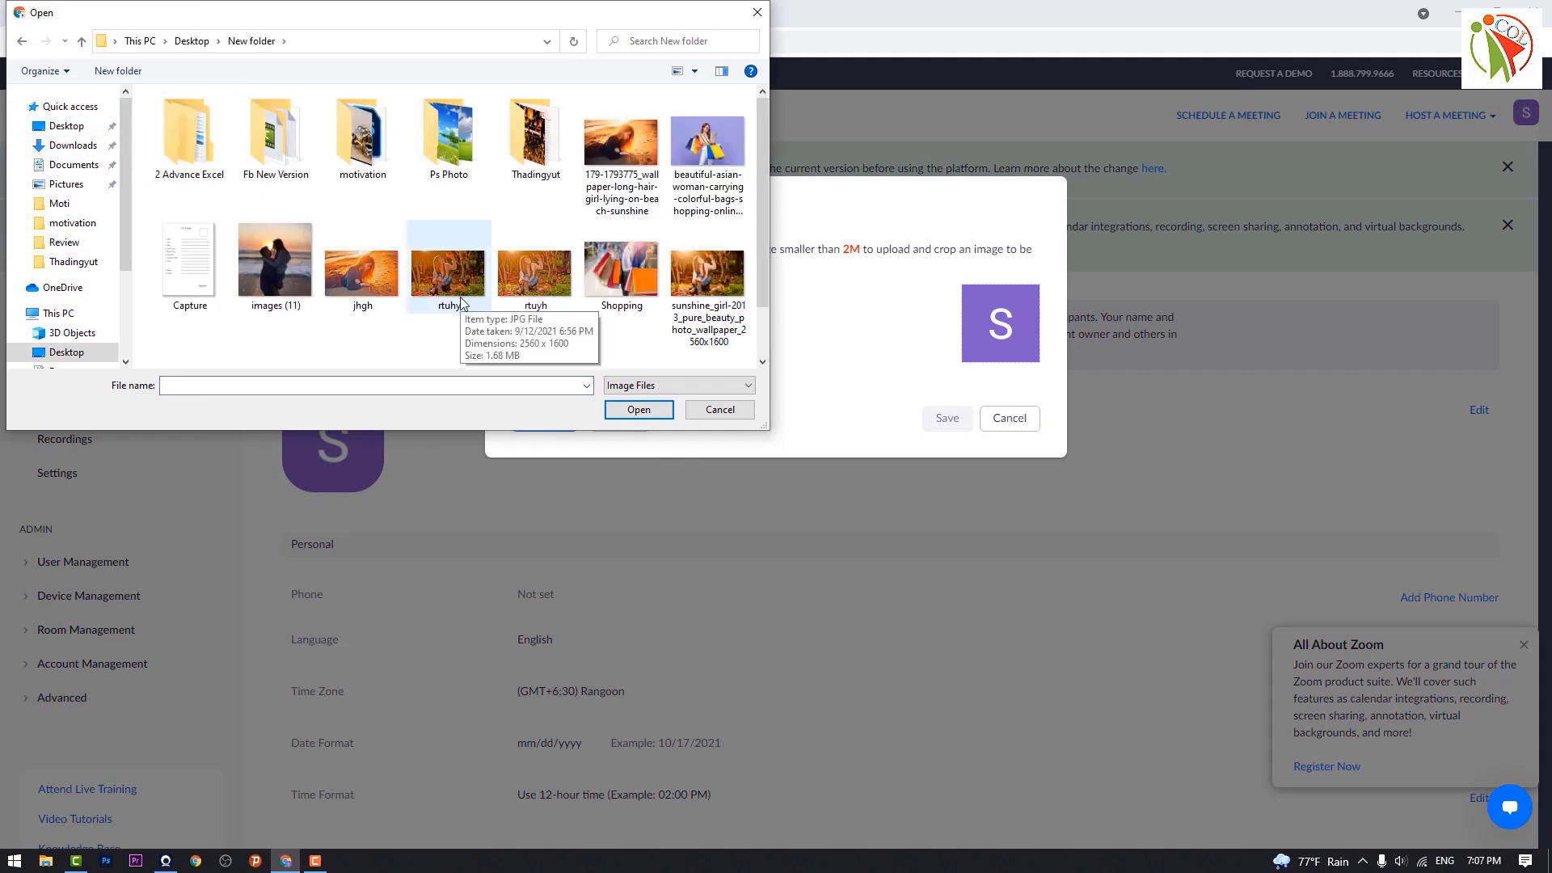
{"action": "scroll", "coordinate": [533, 289], "scroll_direction": "down", "scroll_amount": 1}
{"action": "double_click", "coordinate": [449, 95]}
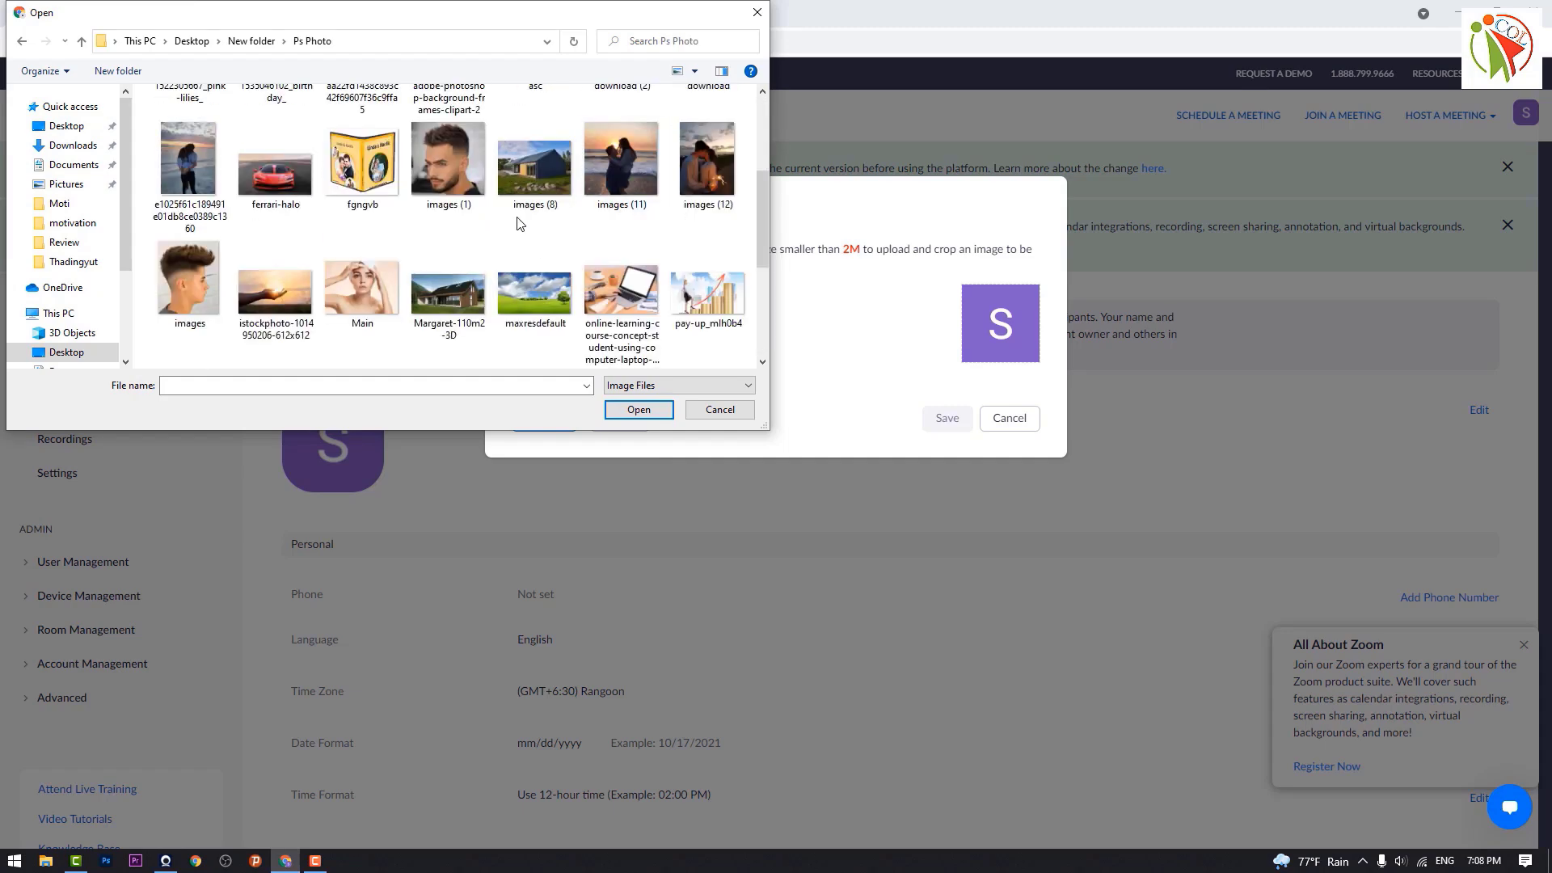
{"action": "left_click", "coordinate": [533, 133]}
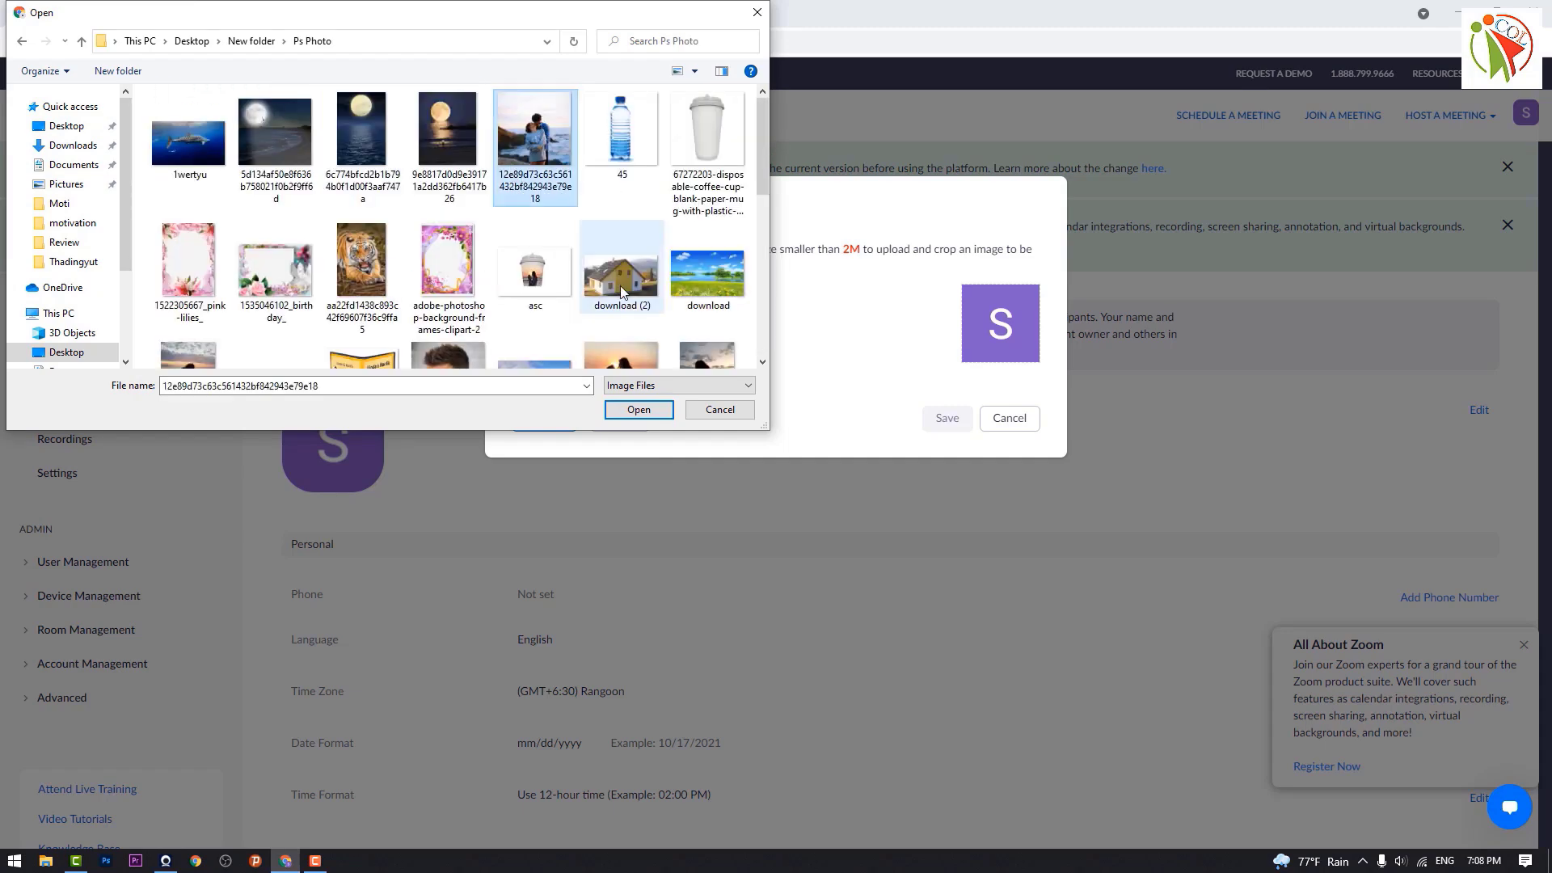
{"action": "left_click", "coordinate": [637, 410]}
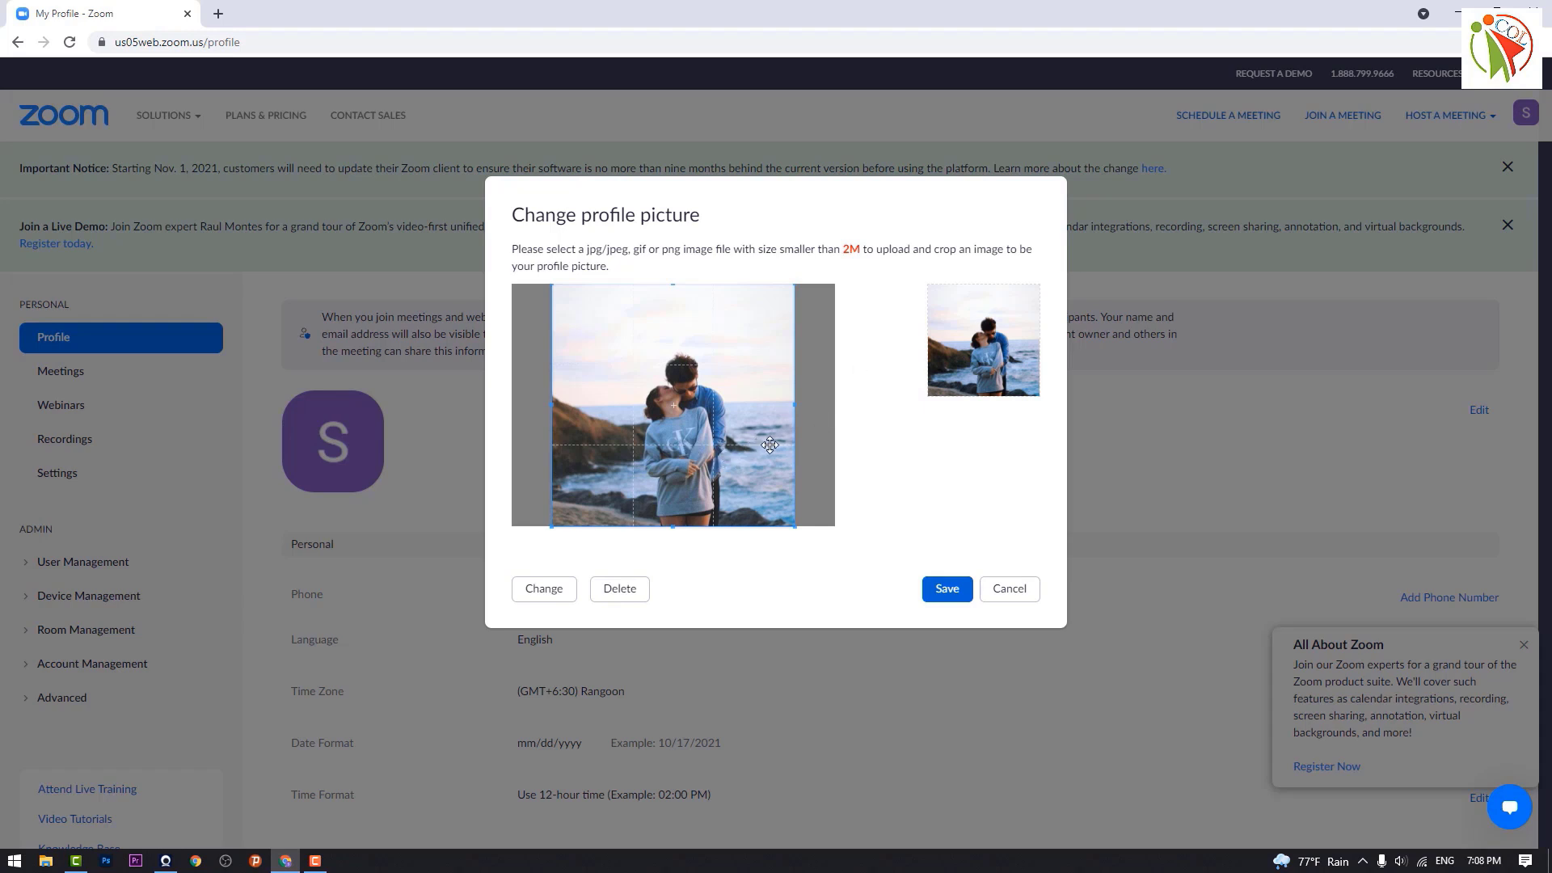
{"action": "left_click_drag", "start_coordinate": [795, 404], "coordinate": [880, 438]}
{"action": "left_click", "coordinate": [947, 591]}
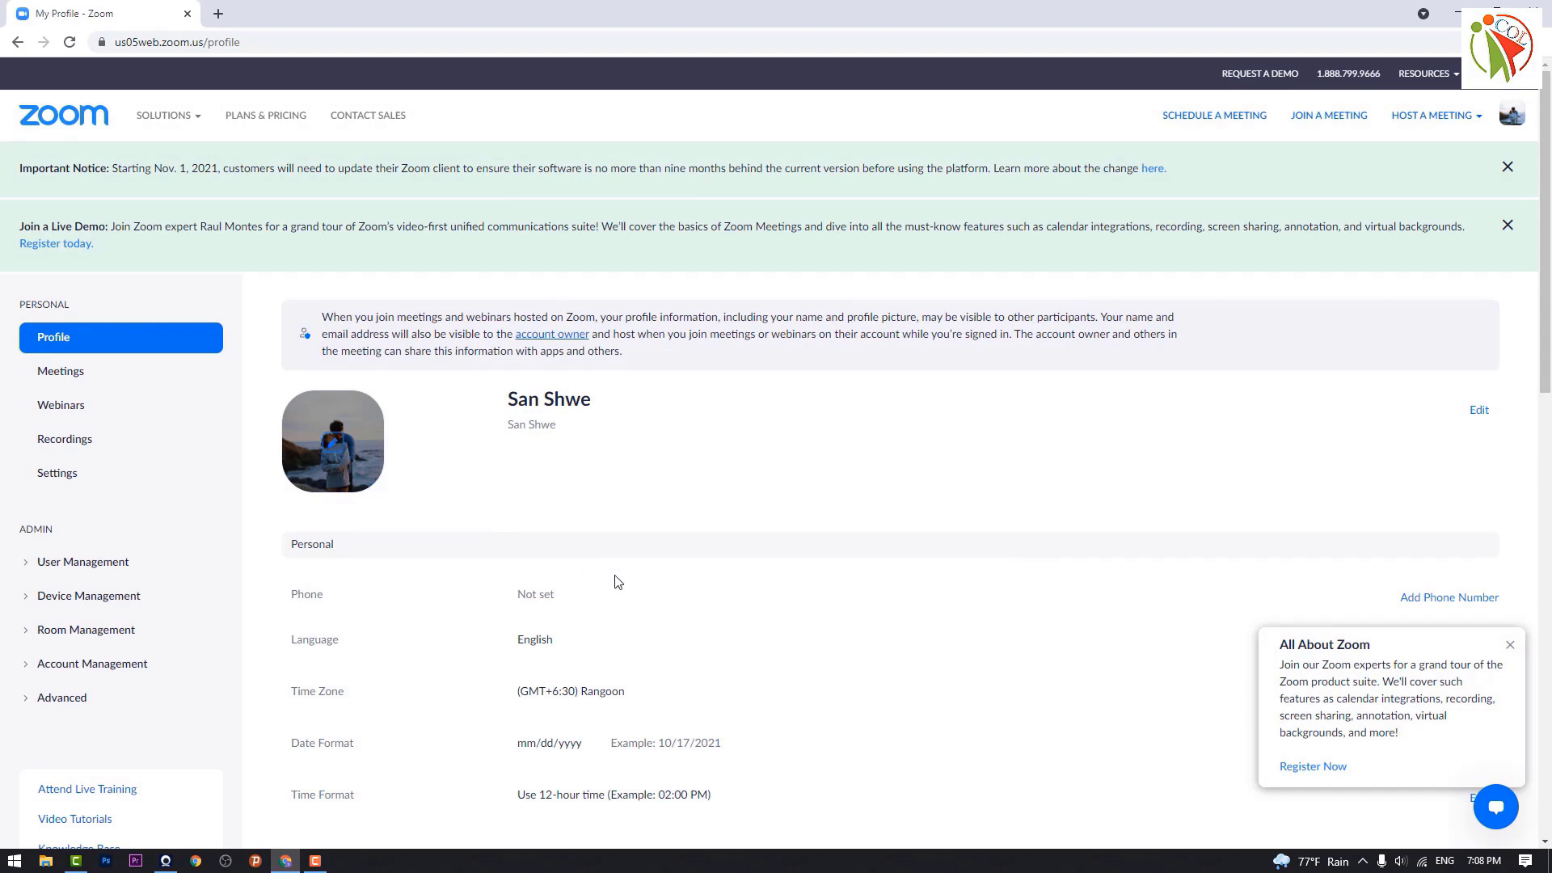
Step: Open the profile name editor and move between the Last Name and Display Name fields
{"action": "left_click", "coordinate": [1481, 413]}
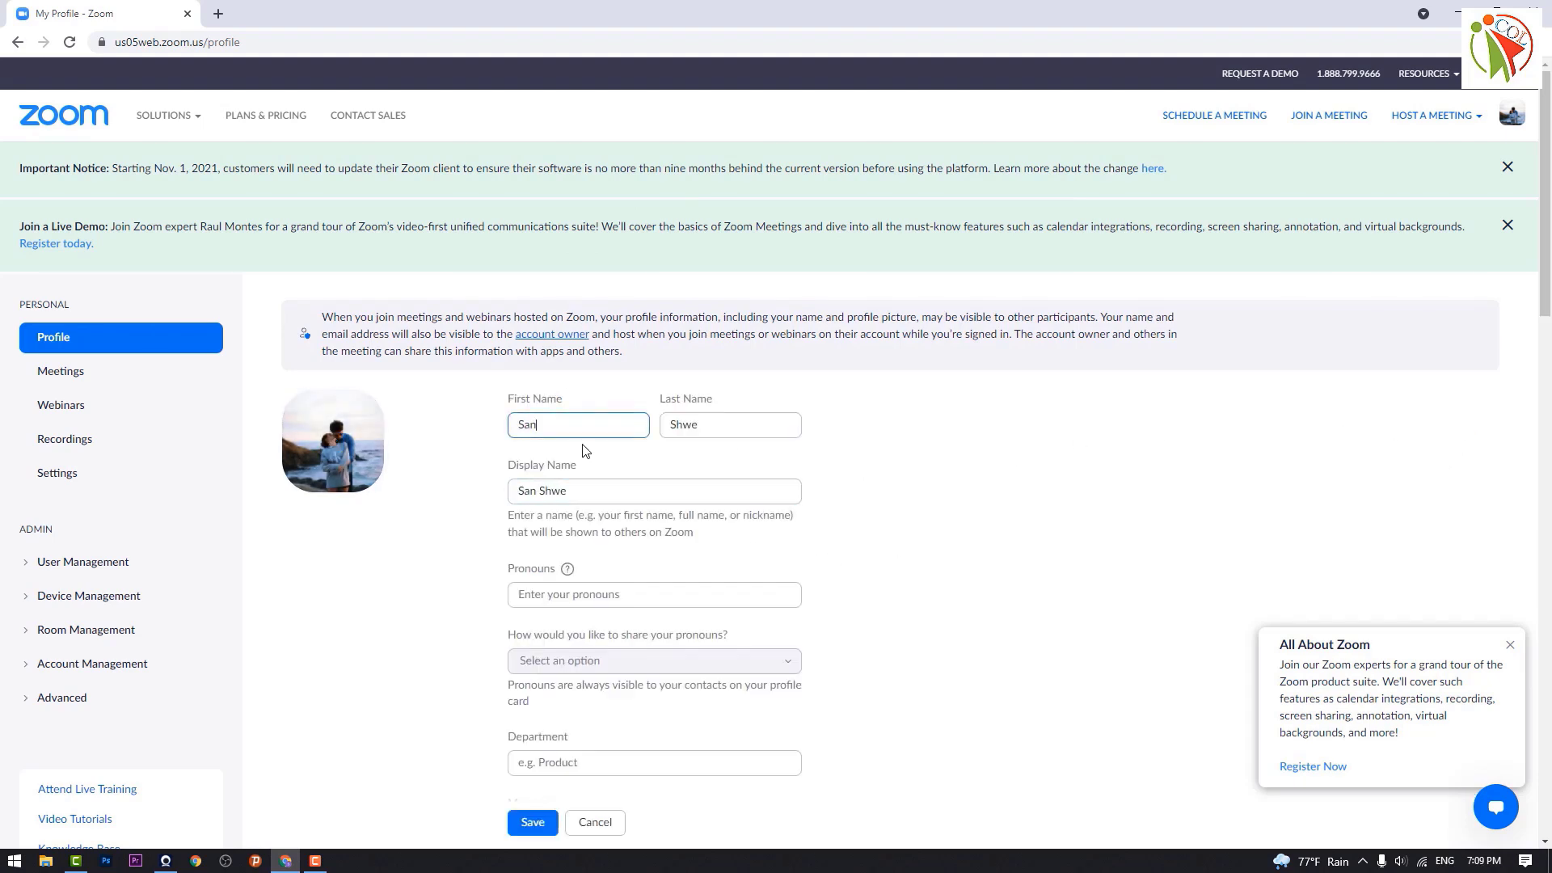
{"action": "left_click", "coordinate": [762, 421]}
{"action": "left_click", "coordinate": [626, 492]}
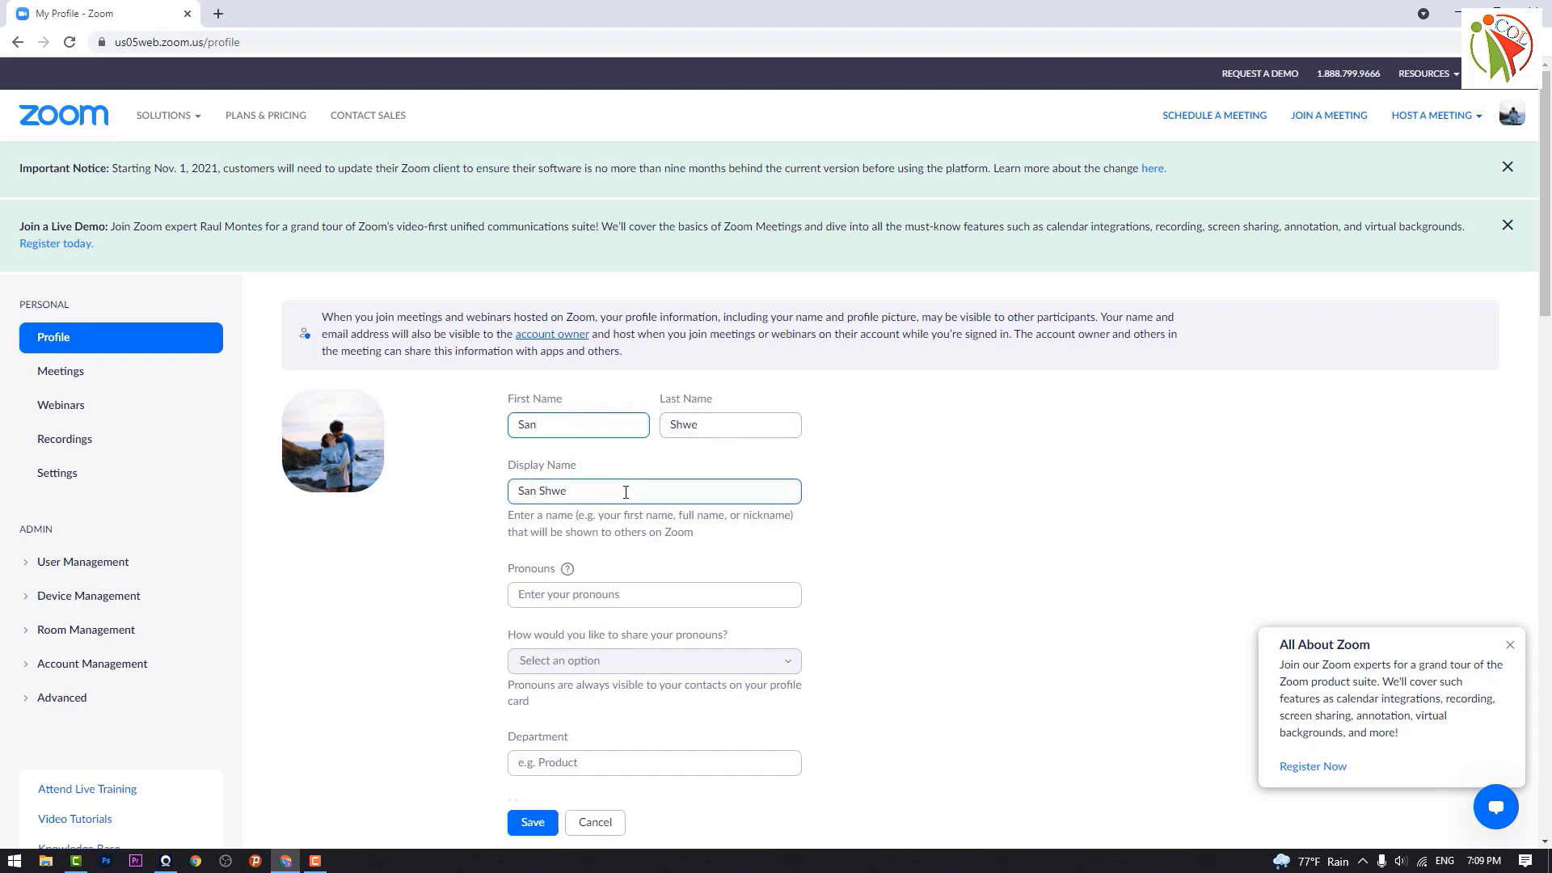
{"action": "left_click", "coordinate": [362, 494]}
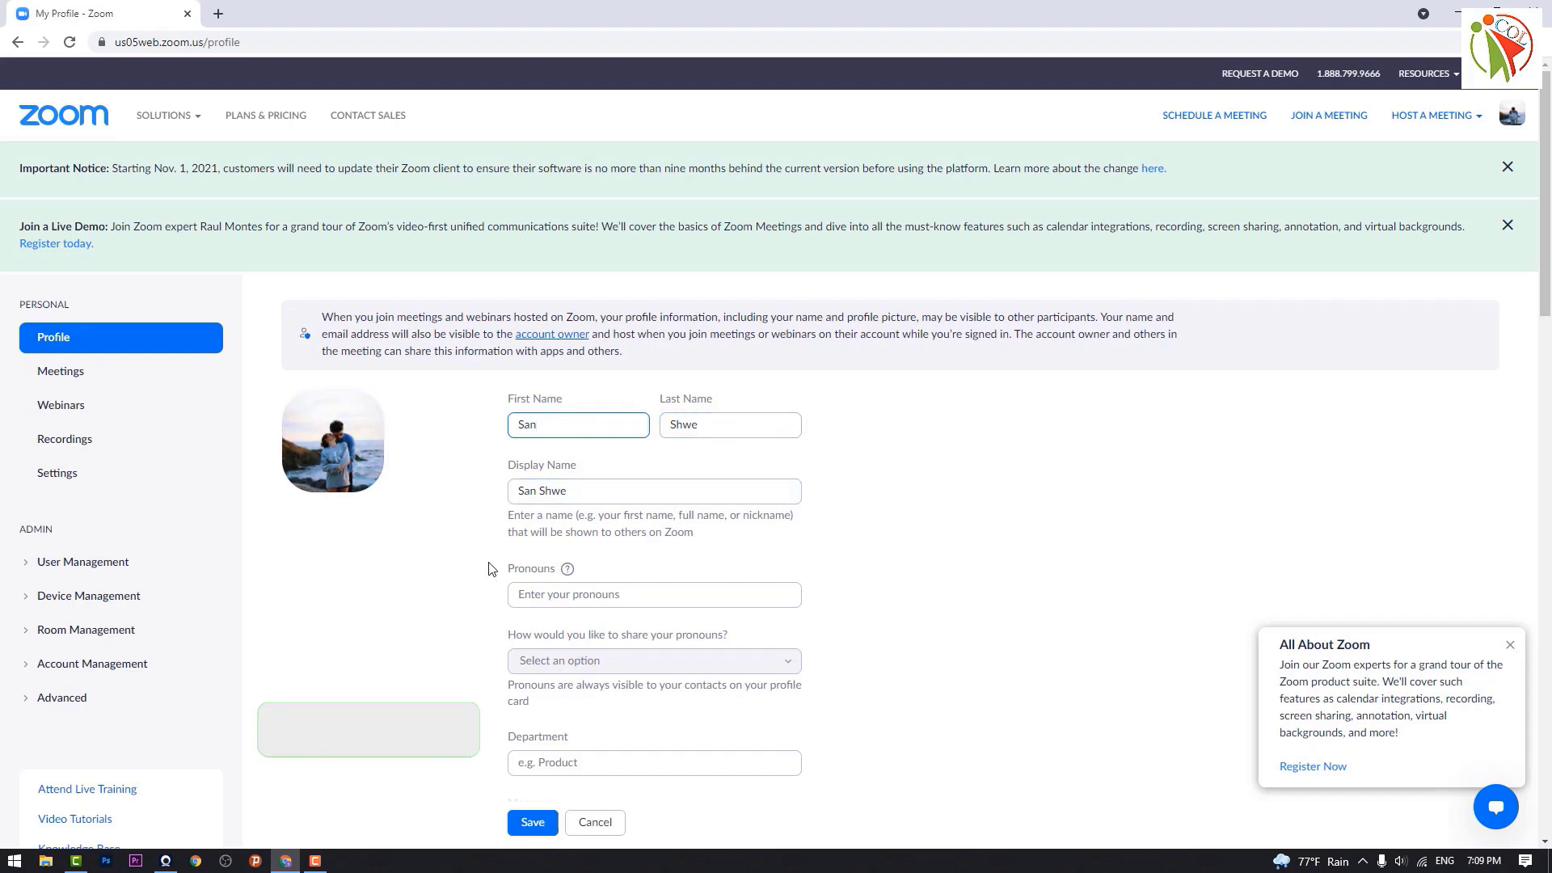
{"action": "left_click", "coordinate": [587, 494]}
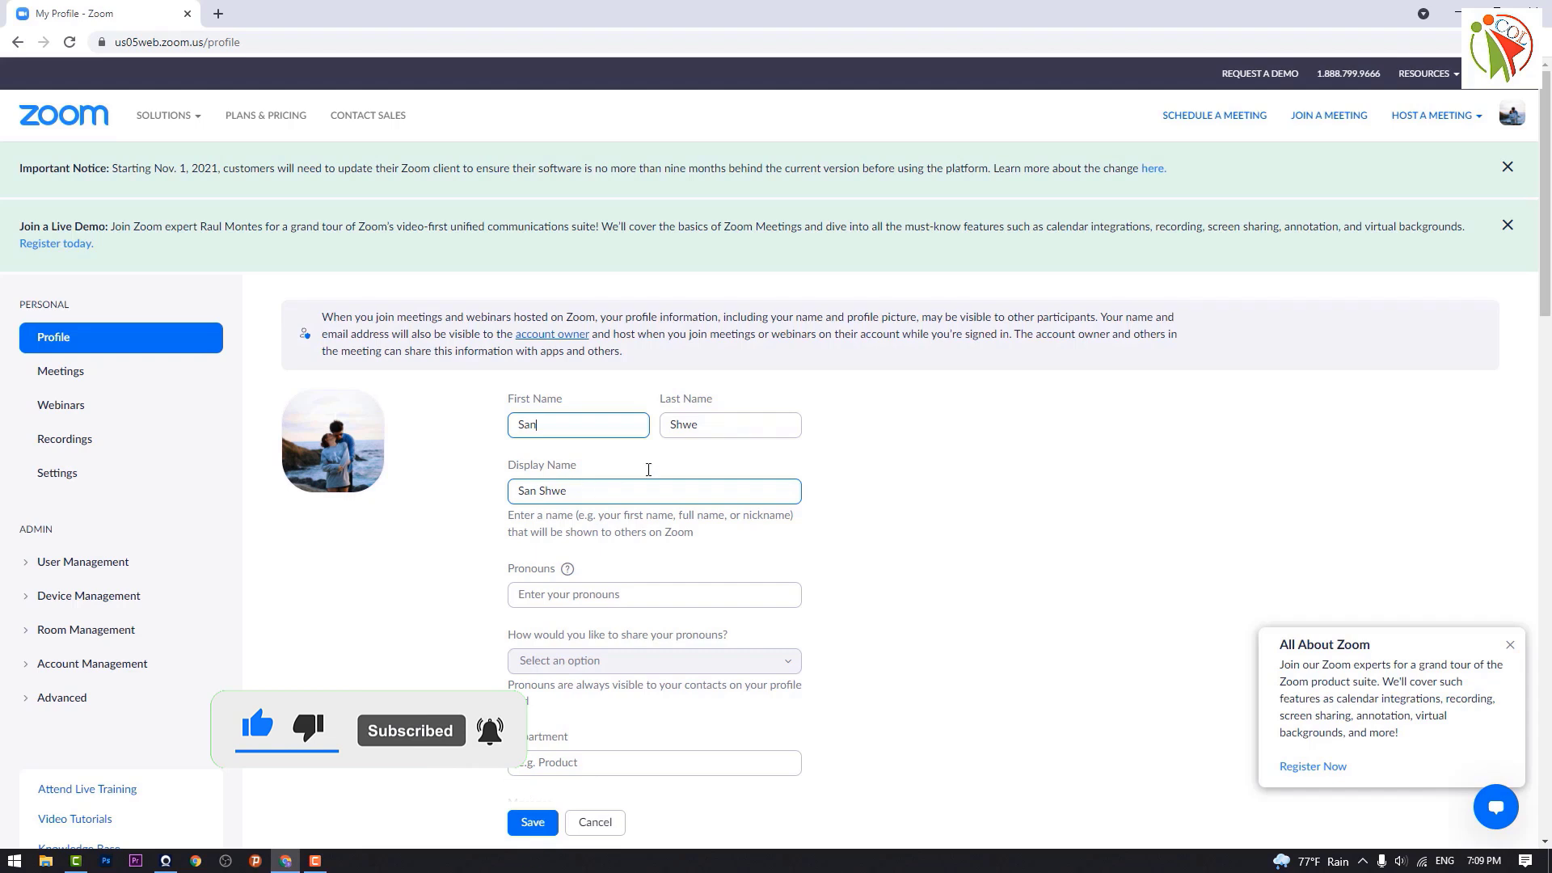
Step: Finish the last-name edit, visit the Meetings list, and return to the Profile page
{"action": "left_click", "coordinate": [716, 431]}
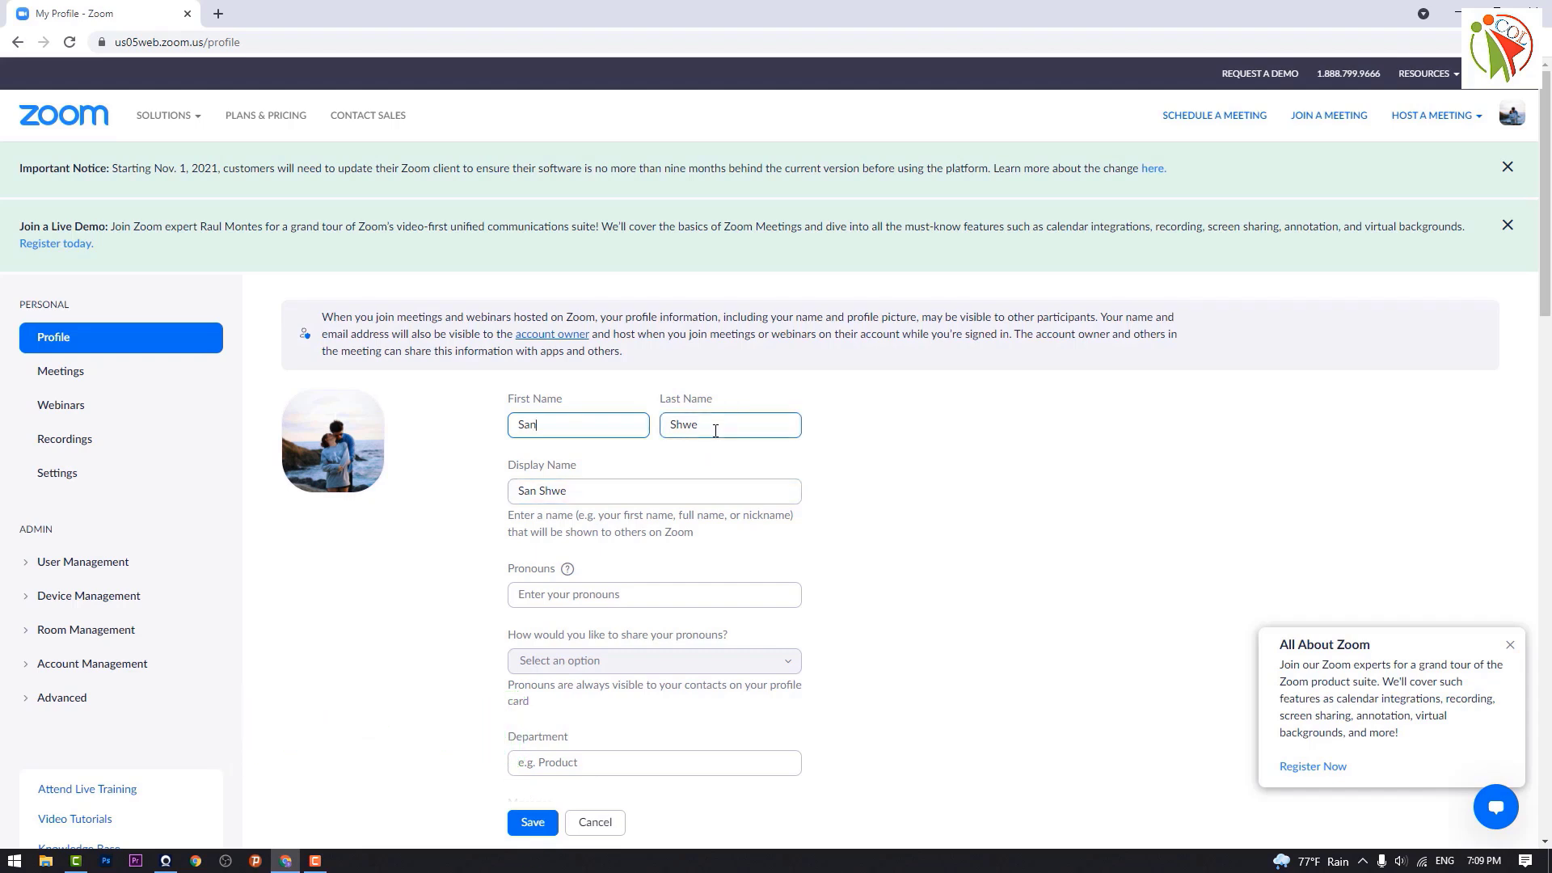
{"action": "left_click", "coordinate": [856, 527]}
{"action": "left_click", "coordinate": [17, 44]}
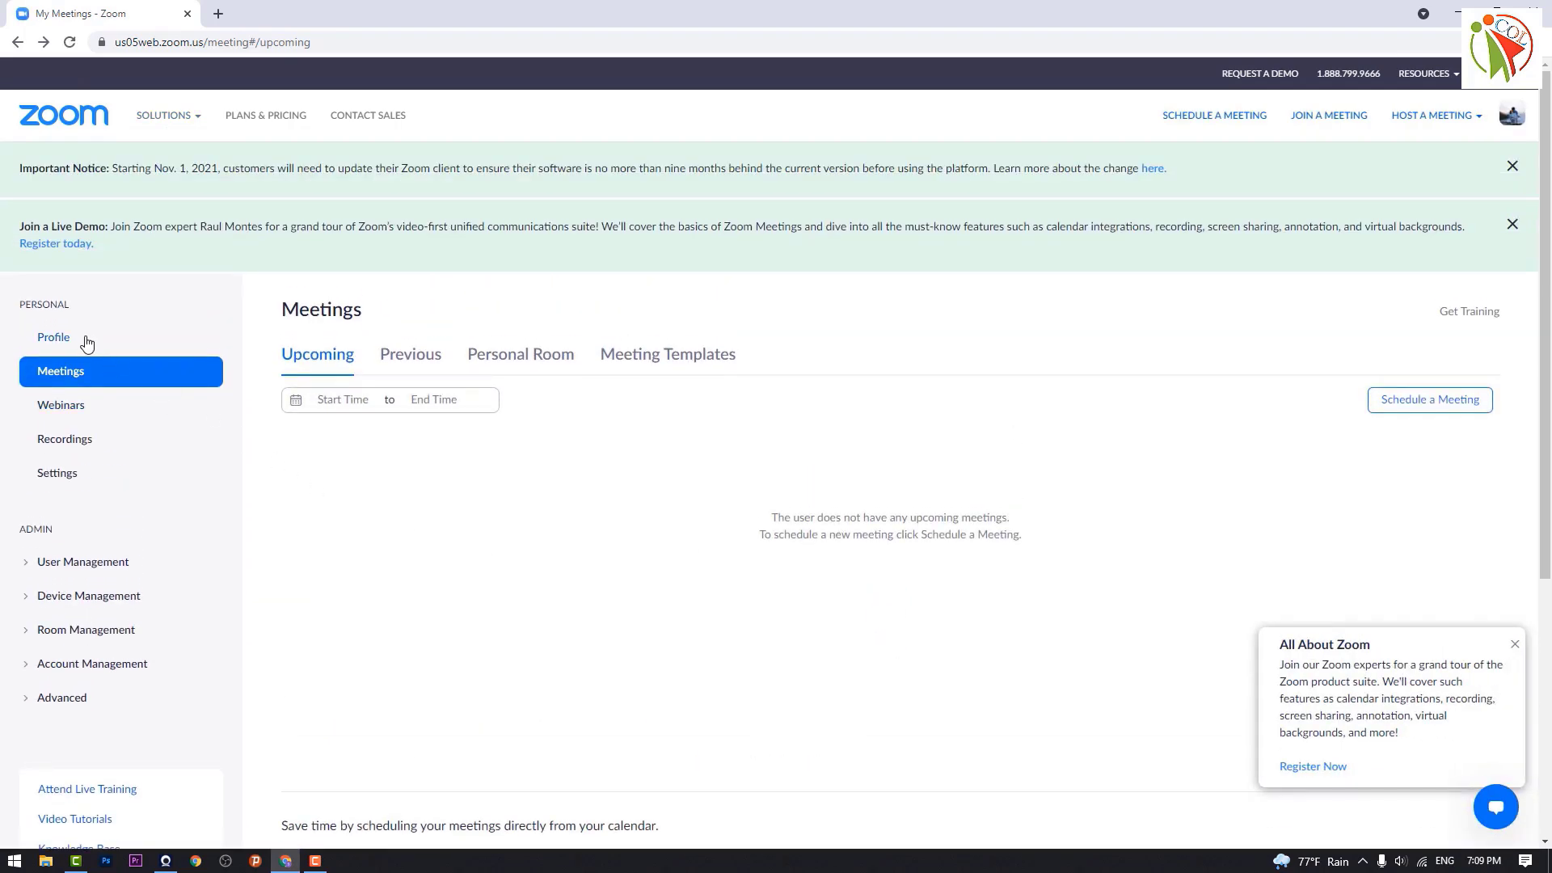
{"action": "left_click", "coordinate": [84, 338]}
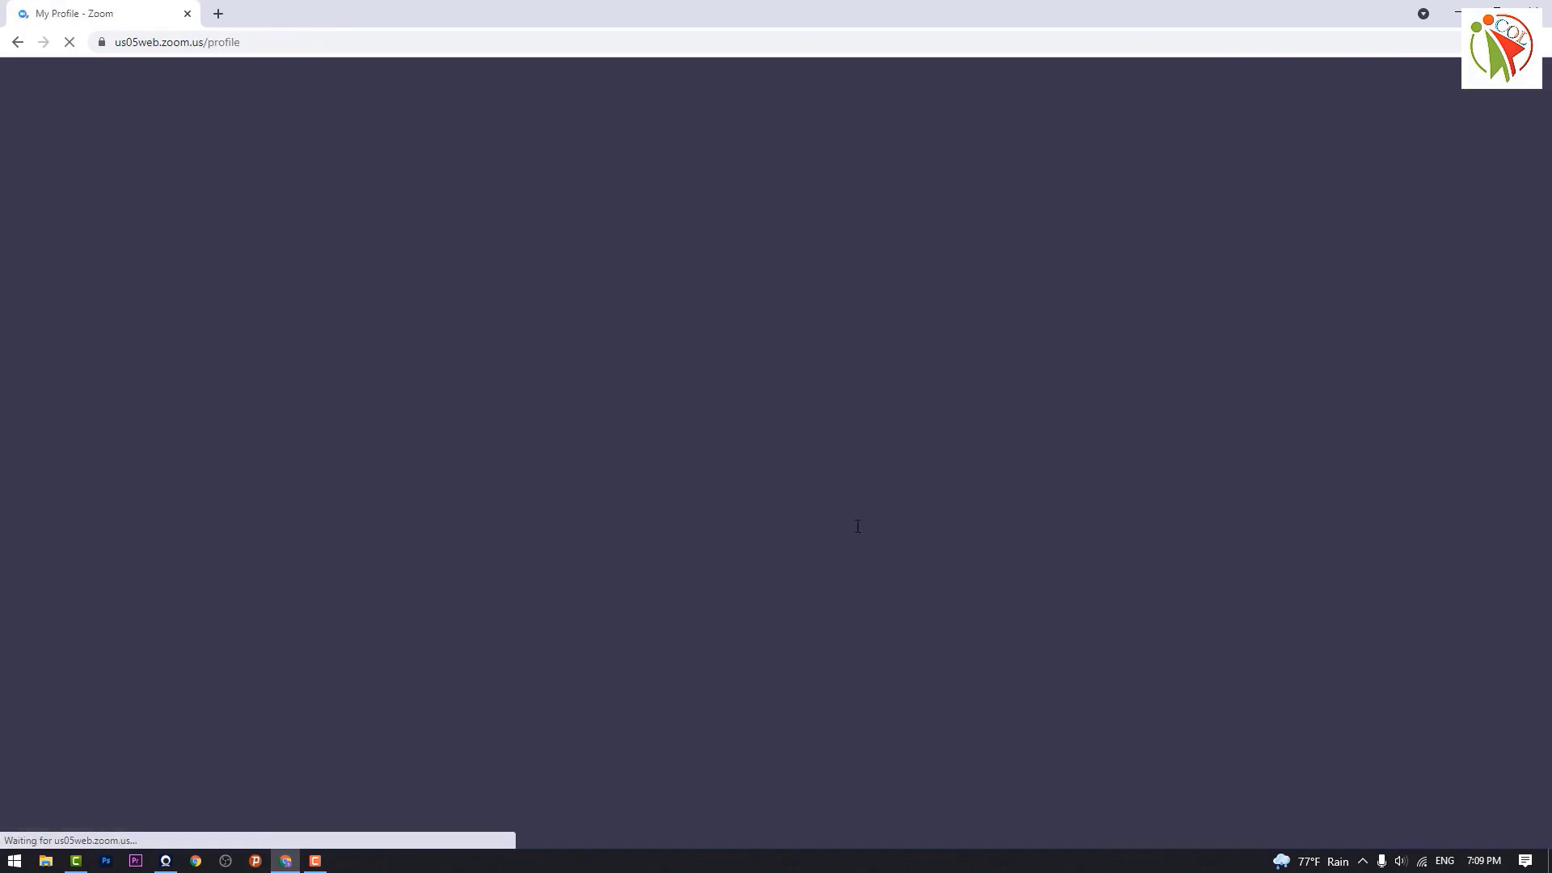
Step: Scroll the reloaded Profile page down to the Meeting section with the Personal Meeting ID
{"action": "scroll", "coordinate": [896, 485], "scroll_direction": "down", "scroll_amount": 1}
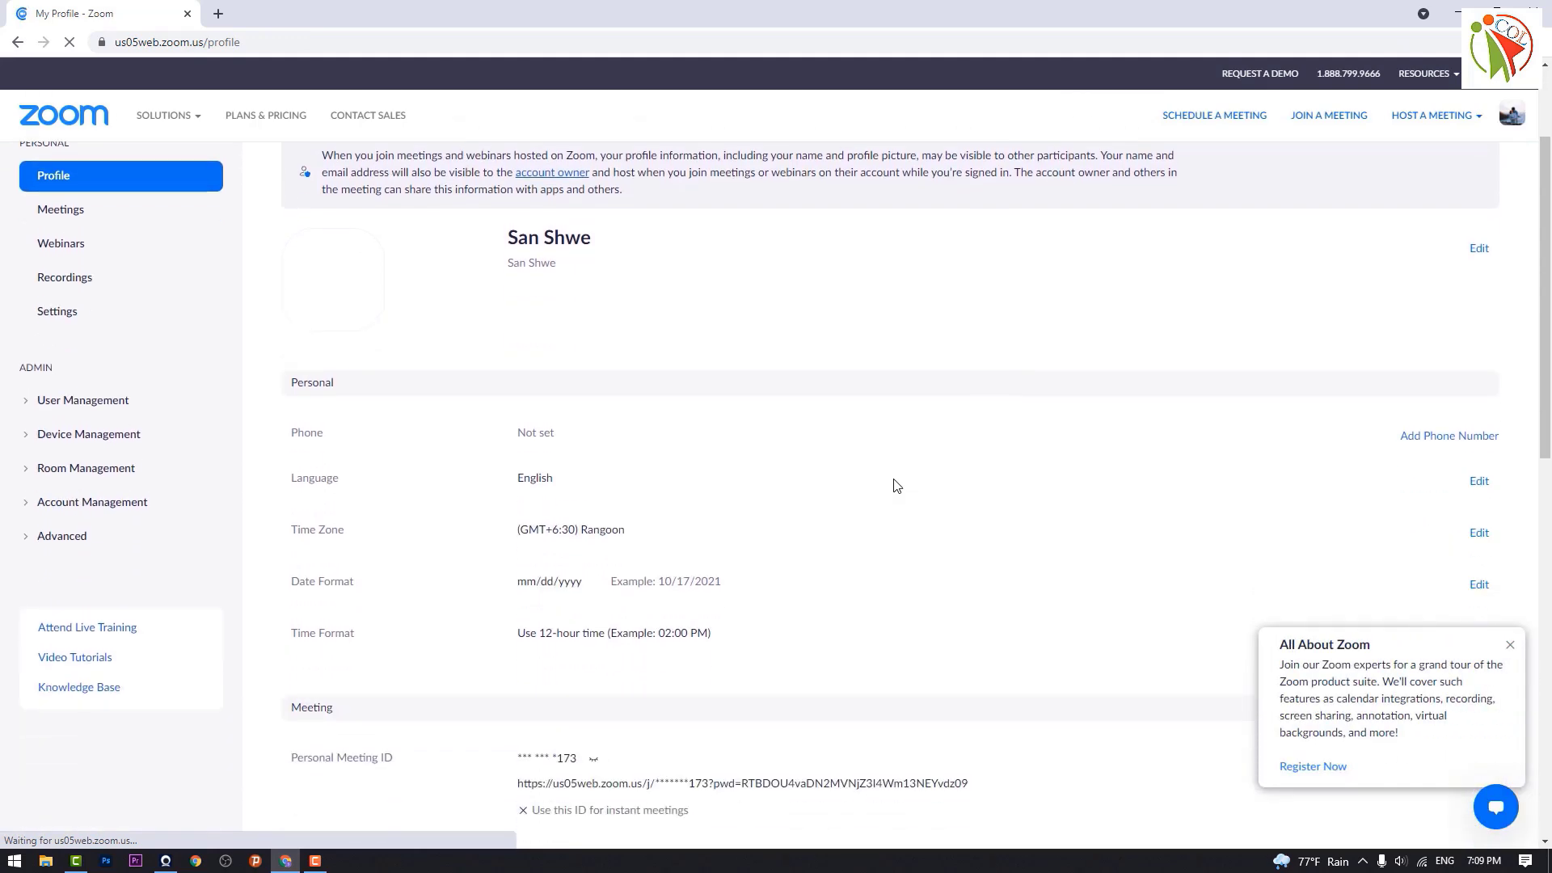
{"action": "scroll", "coordinate": [896, 485], "scroll_direction": "down", "scroll_amount": 2}
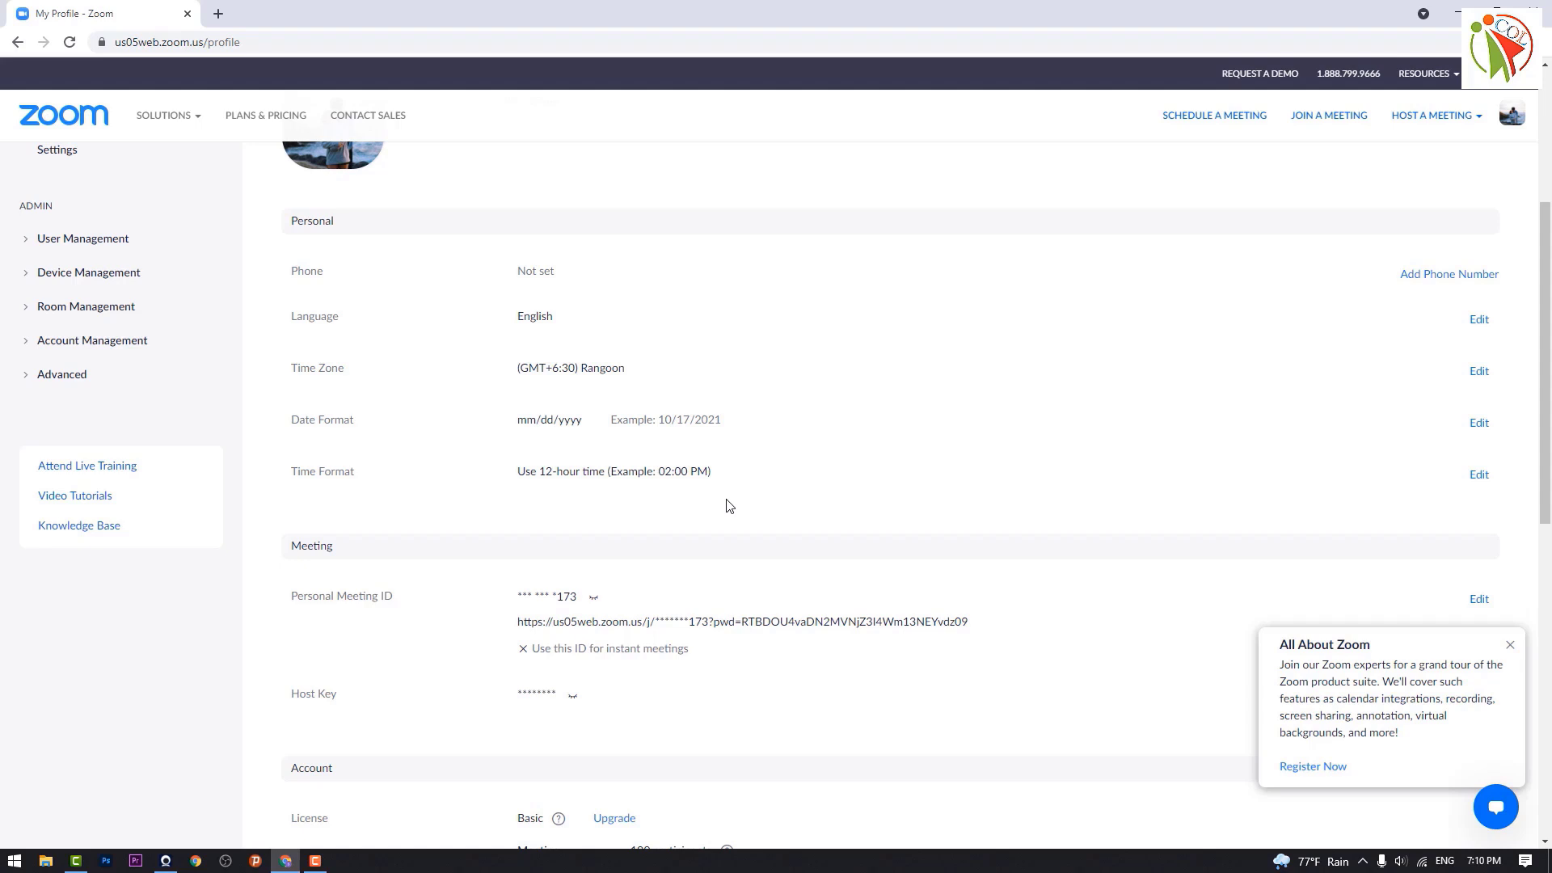
{"action": "scroll", "coordinate": [730, 506], "scroll_direction": "down", "scroll_amount": 1}
{"action": "scroll", "coordinate": [729, 506], "scroll_direction": "down", "scroll_amount": 1}
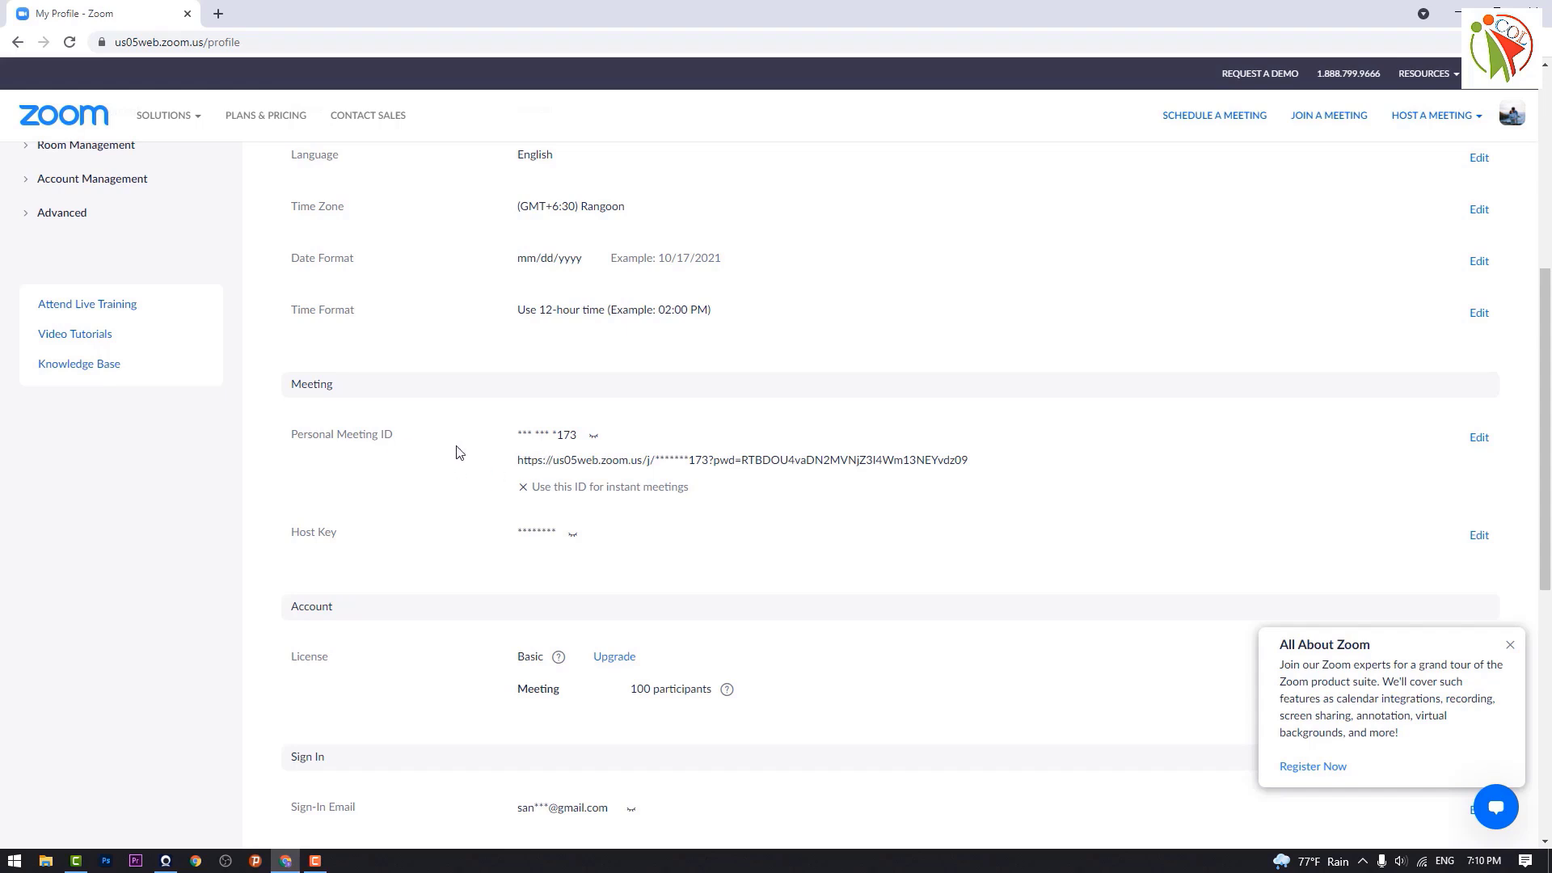
Step: Unhide the Personal Meeting ID and Host Key on the Profile page
{"action": "left_click", "coordinate": [596, 439]}
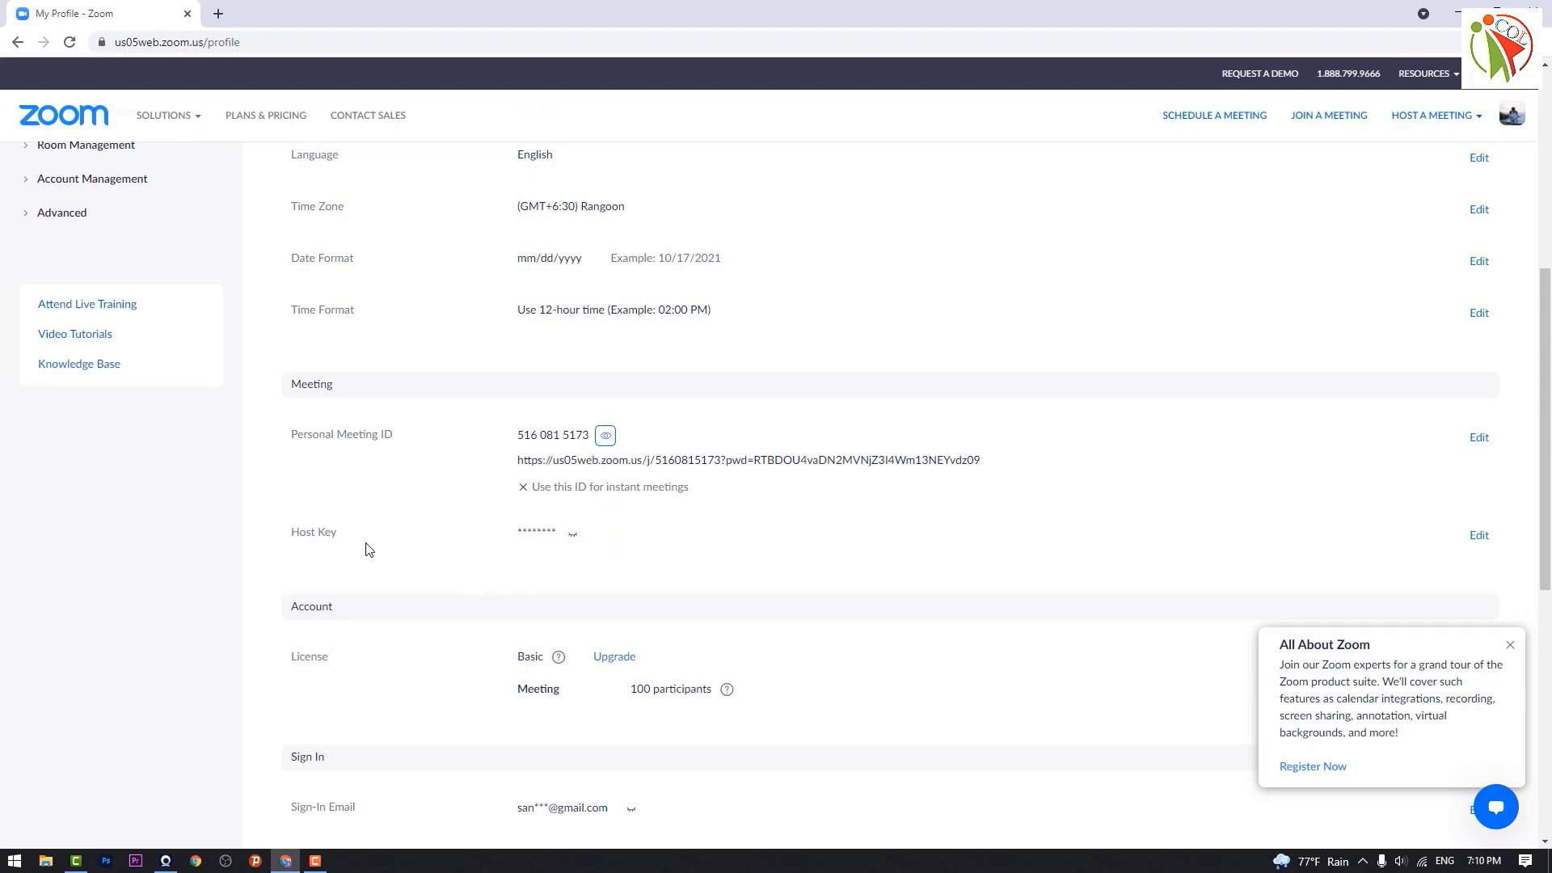
{"action": "left_click", "coordinate": [575, 538]}
{"action": "scroll", "coordinate": [578, 575], "scroll_direction": "down", "scroll_amount": 3}
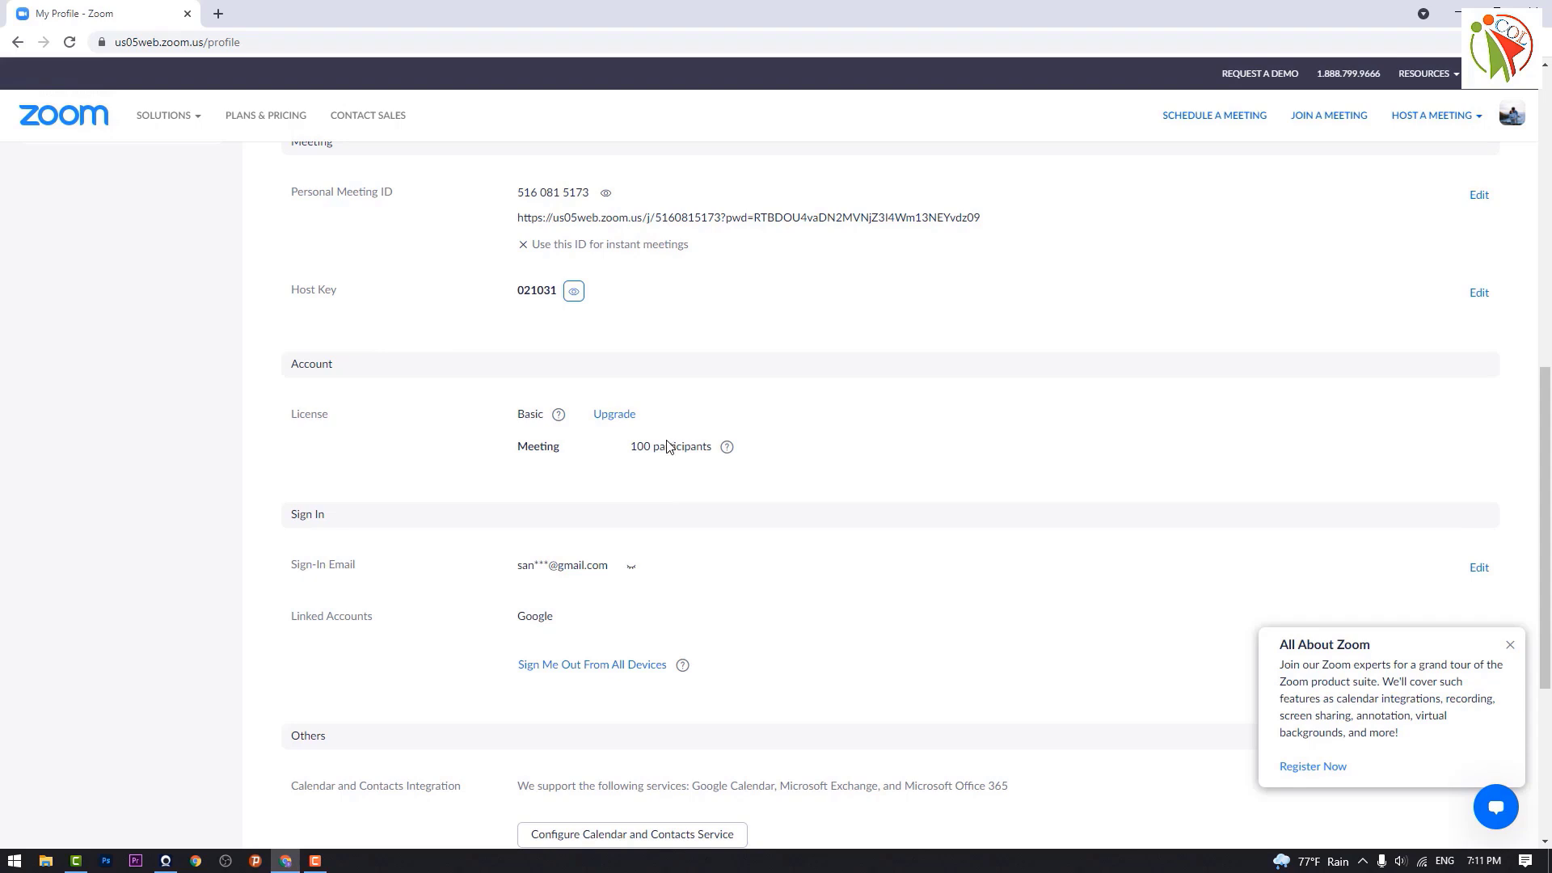
{"action": "scroll", "coordinate": [716, 582], "scroll_direction": "down", "scroll_amount": 1}
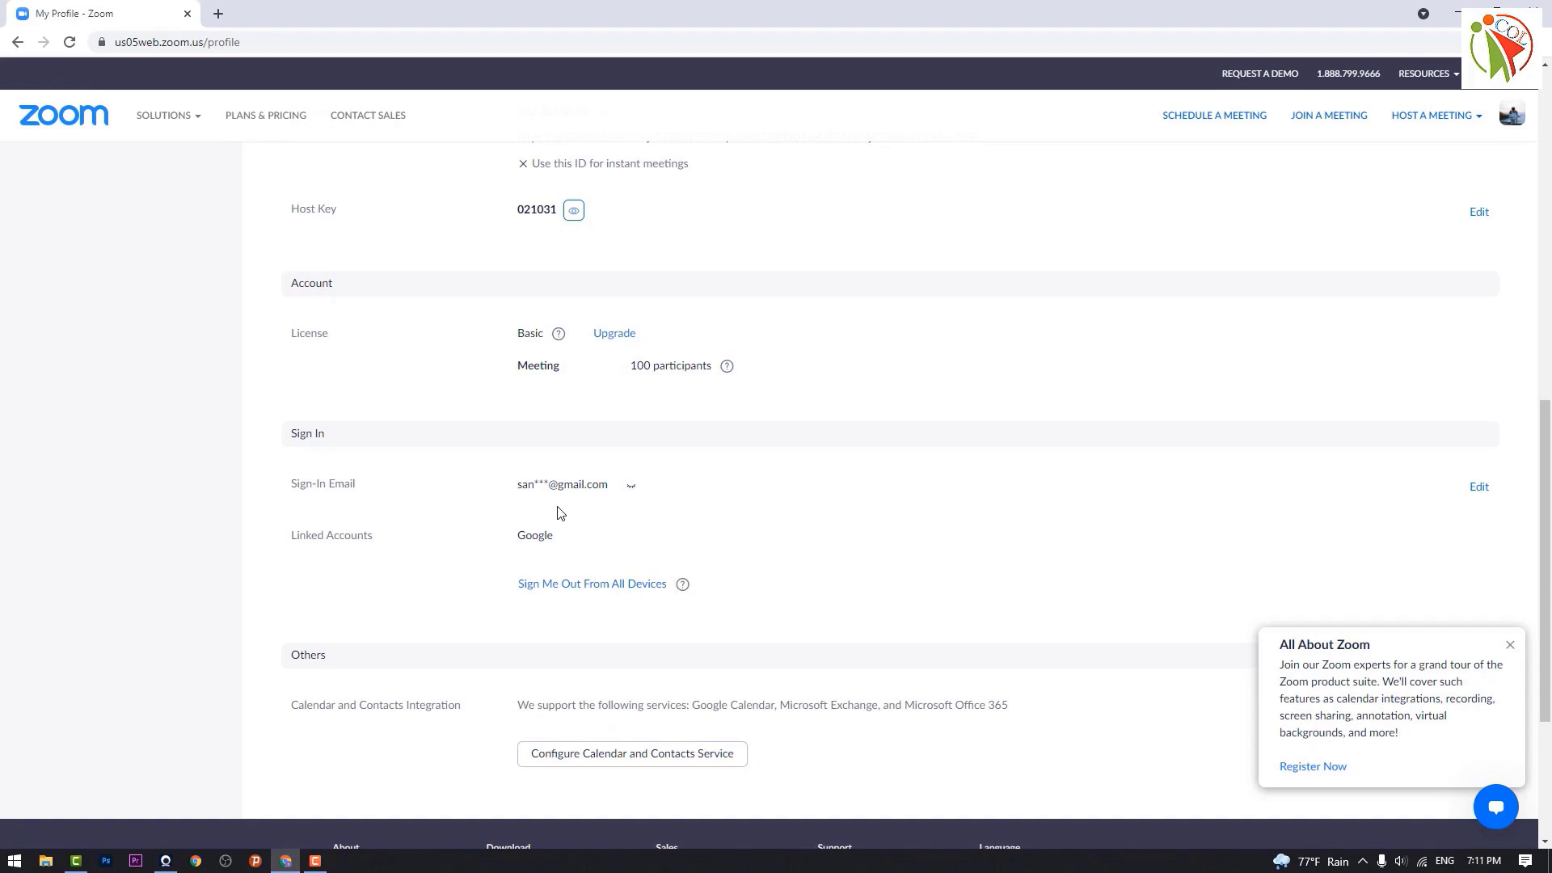
Step: Unhide the full sign-in email, then launch the Zoom desktop app from its shortcut
{"action": "left_click", "coordinate": [635, 492]}
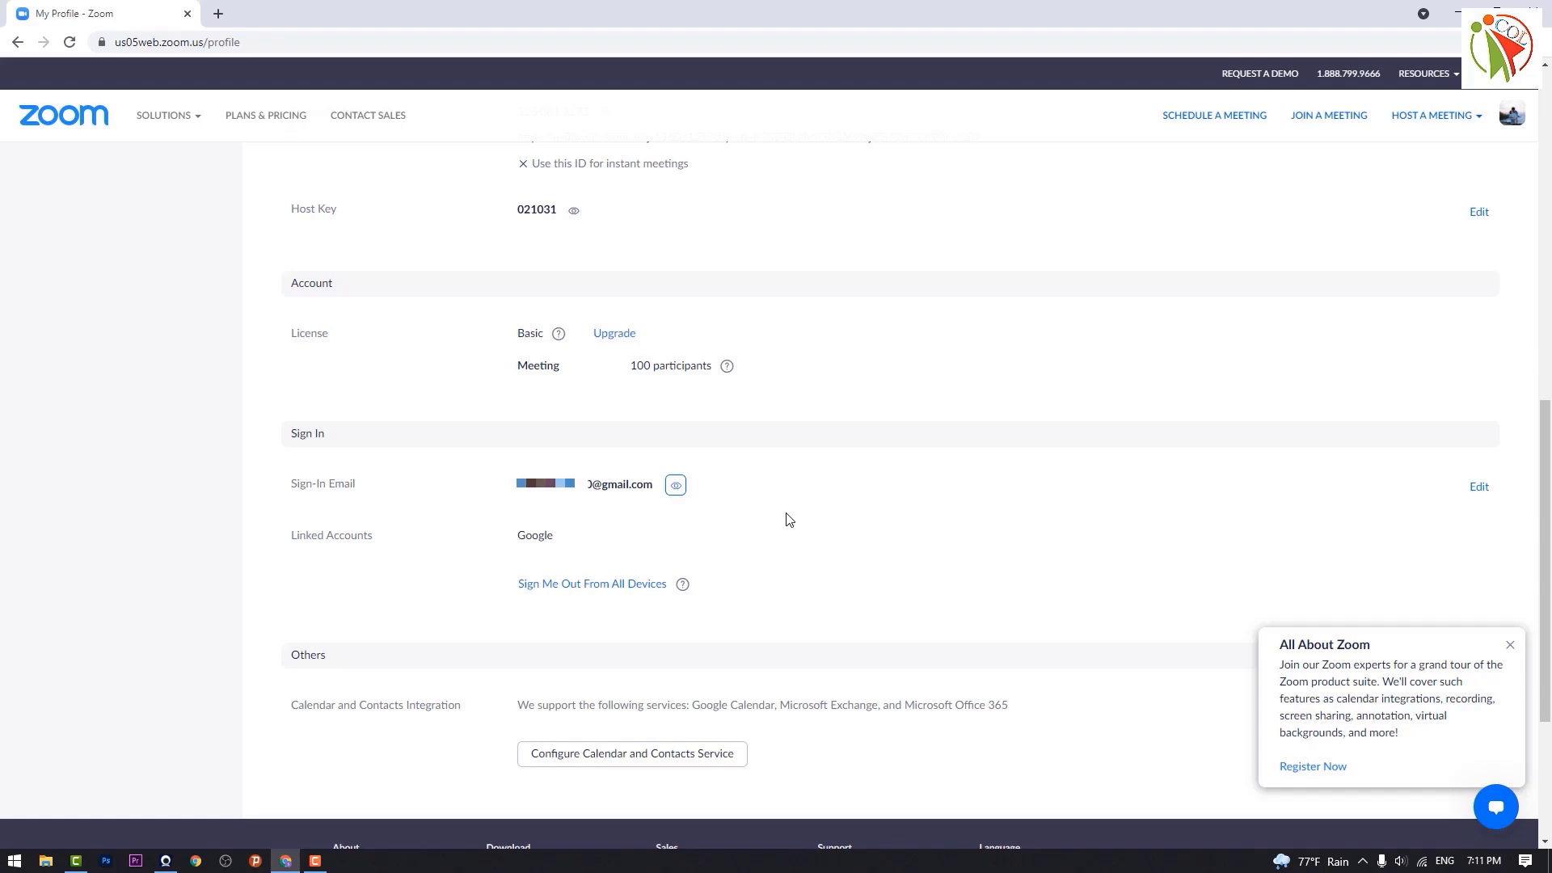
{"action": "scroll", "coordinate": [800, 537], "scroll_direction": "down", "scroll_amount": 1}
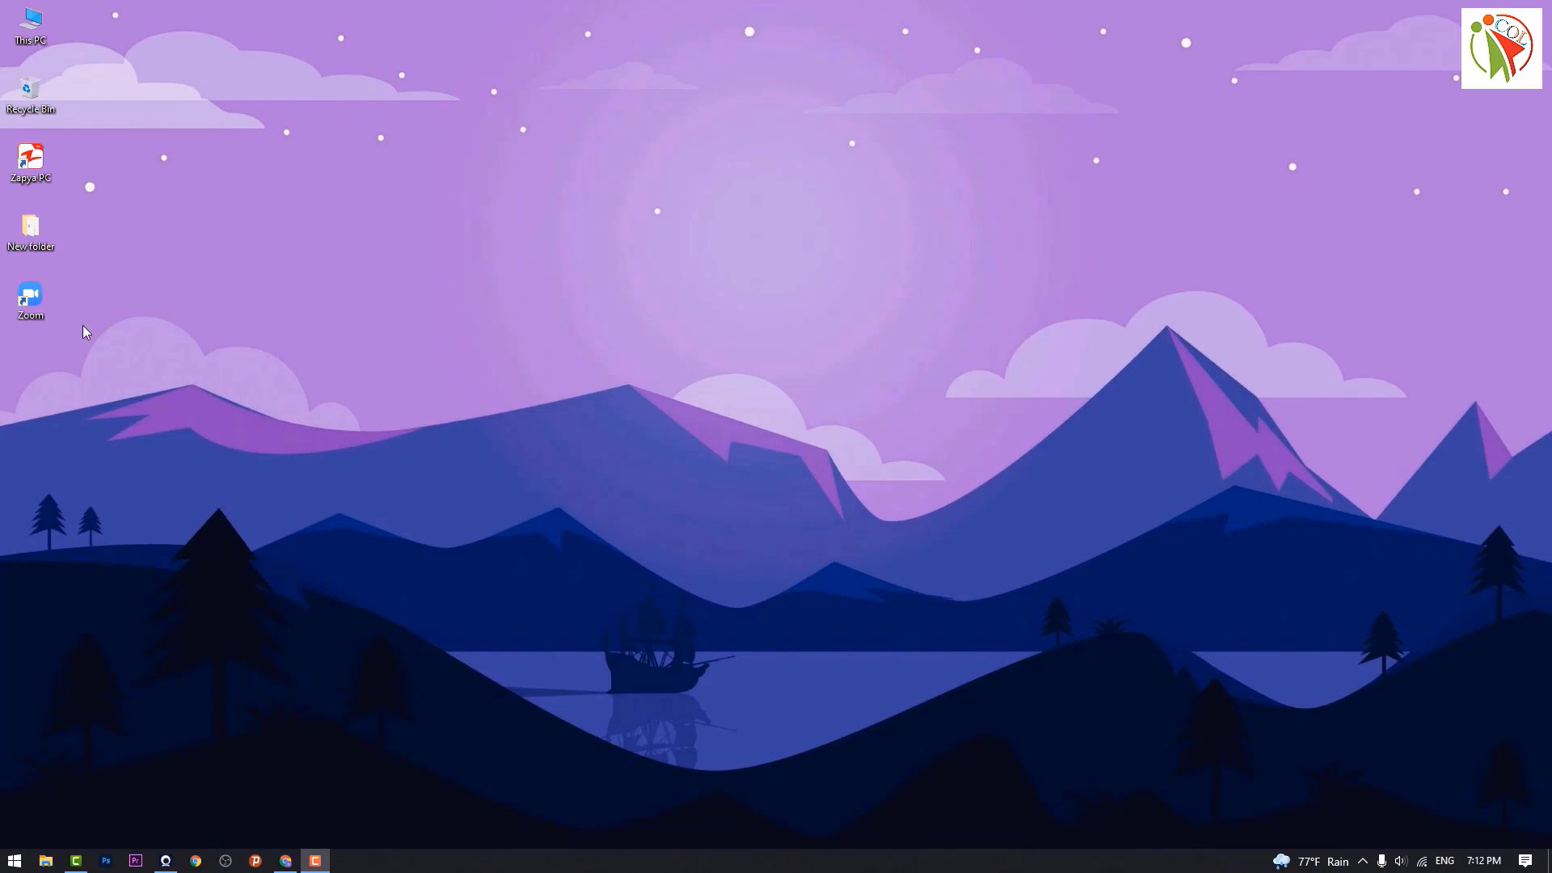
{"action": "double_click", "coordinate": [31, 299]}
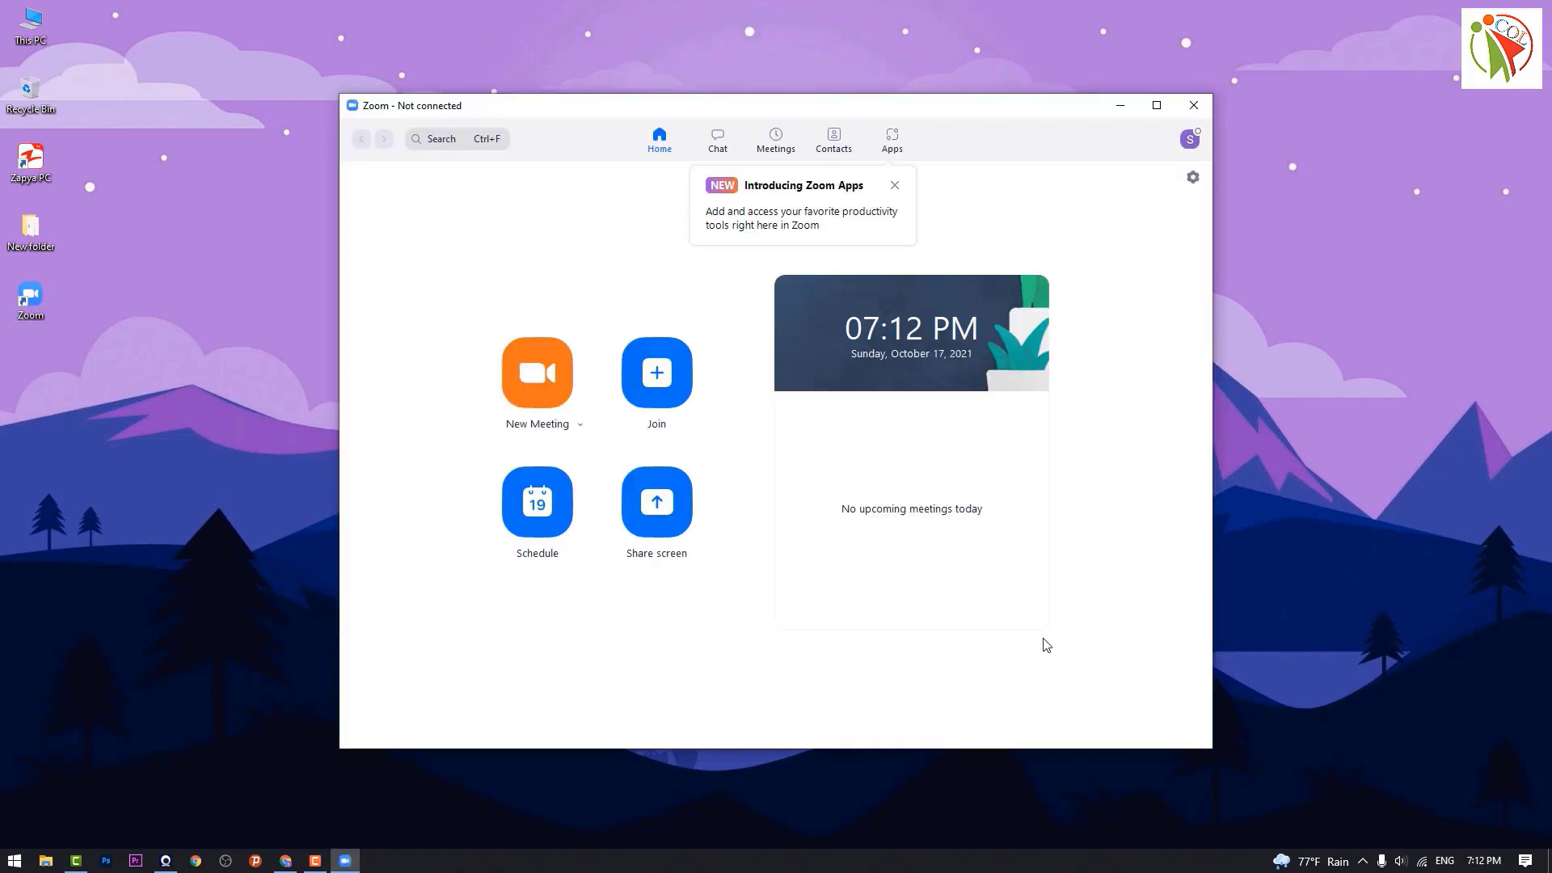
Step: Open Zoom's Video settings and check the camera list, keeping Iriun Webcam selected
{"action": "left_click", "coordinate": [1190, 139]}
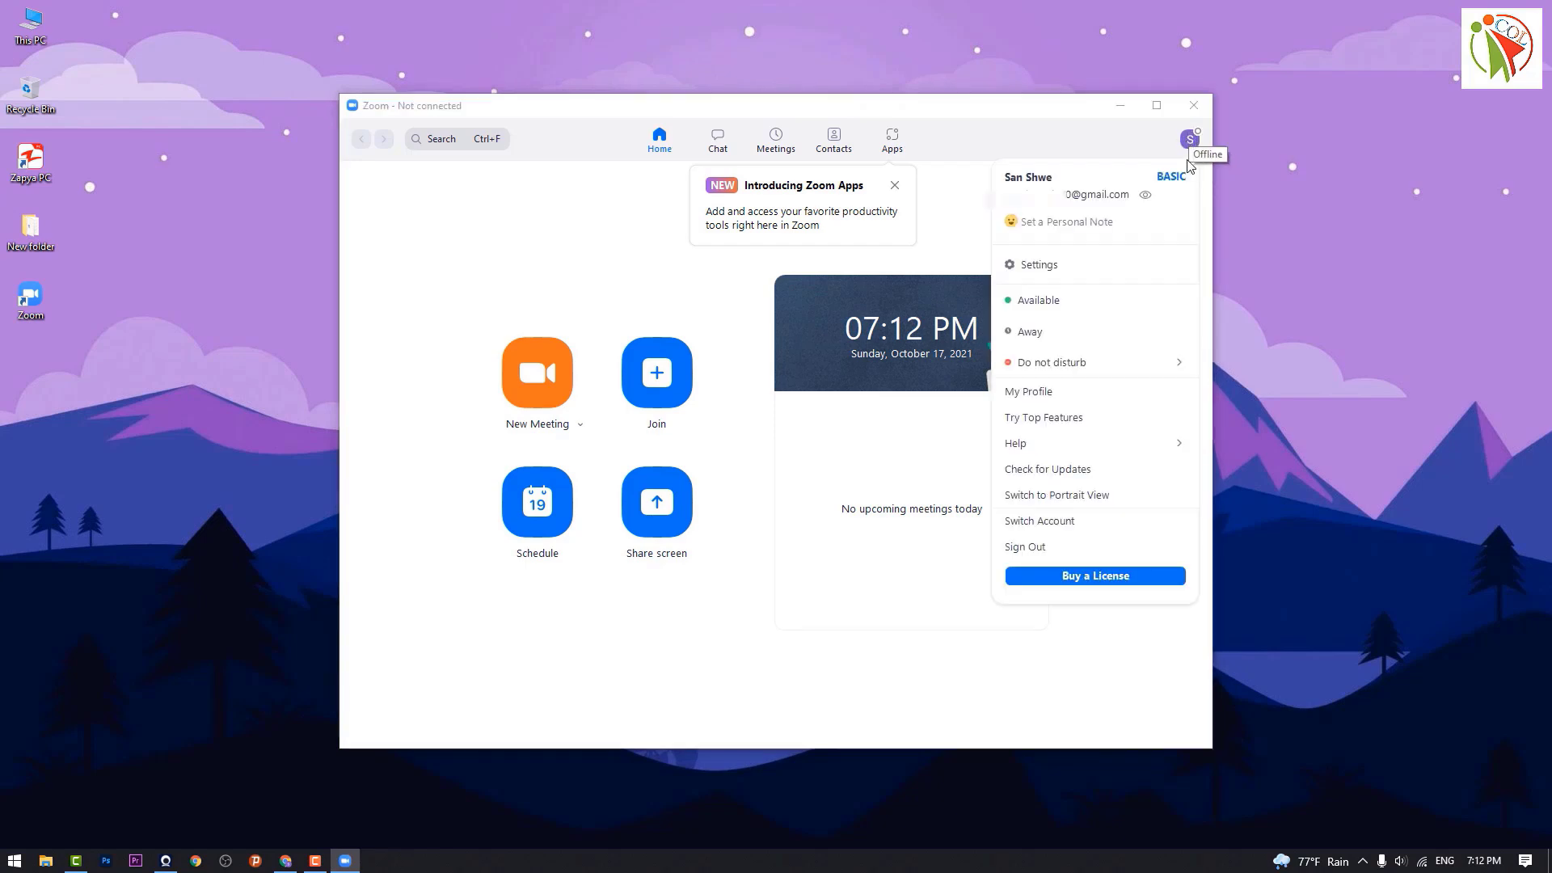
{"action": "left_click", "coordinate": [1041, 272]}
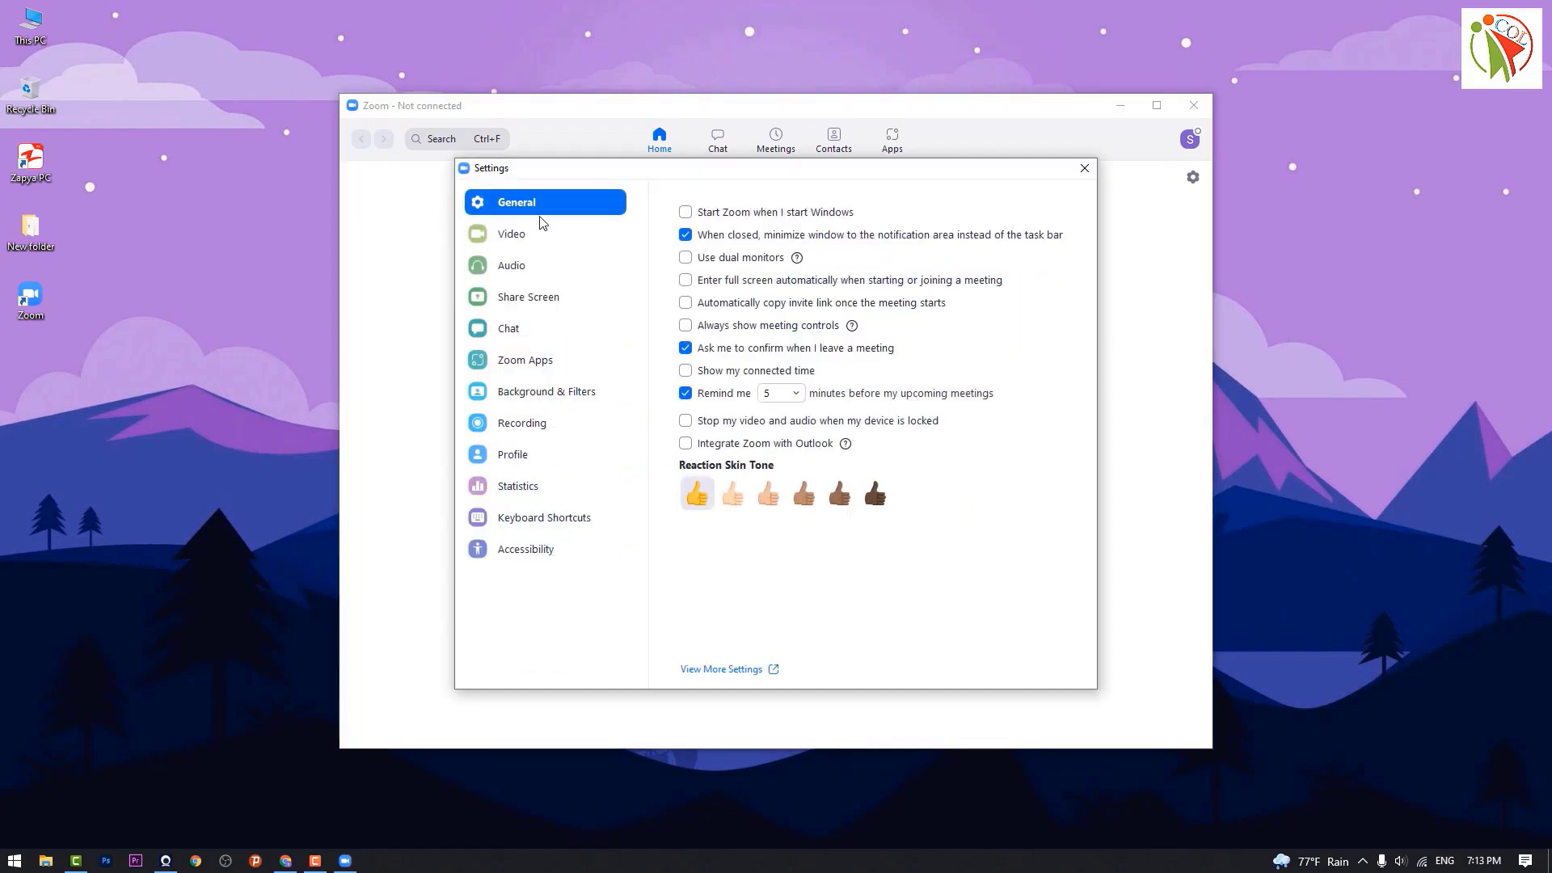
{"action": "left_click", "coordinate": [520, 235]}
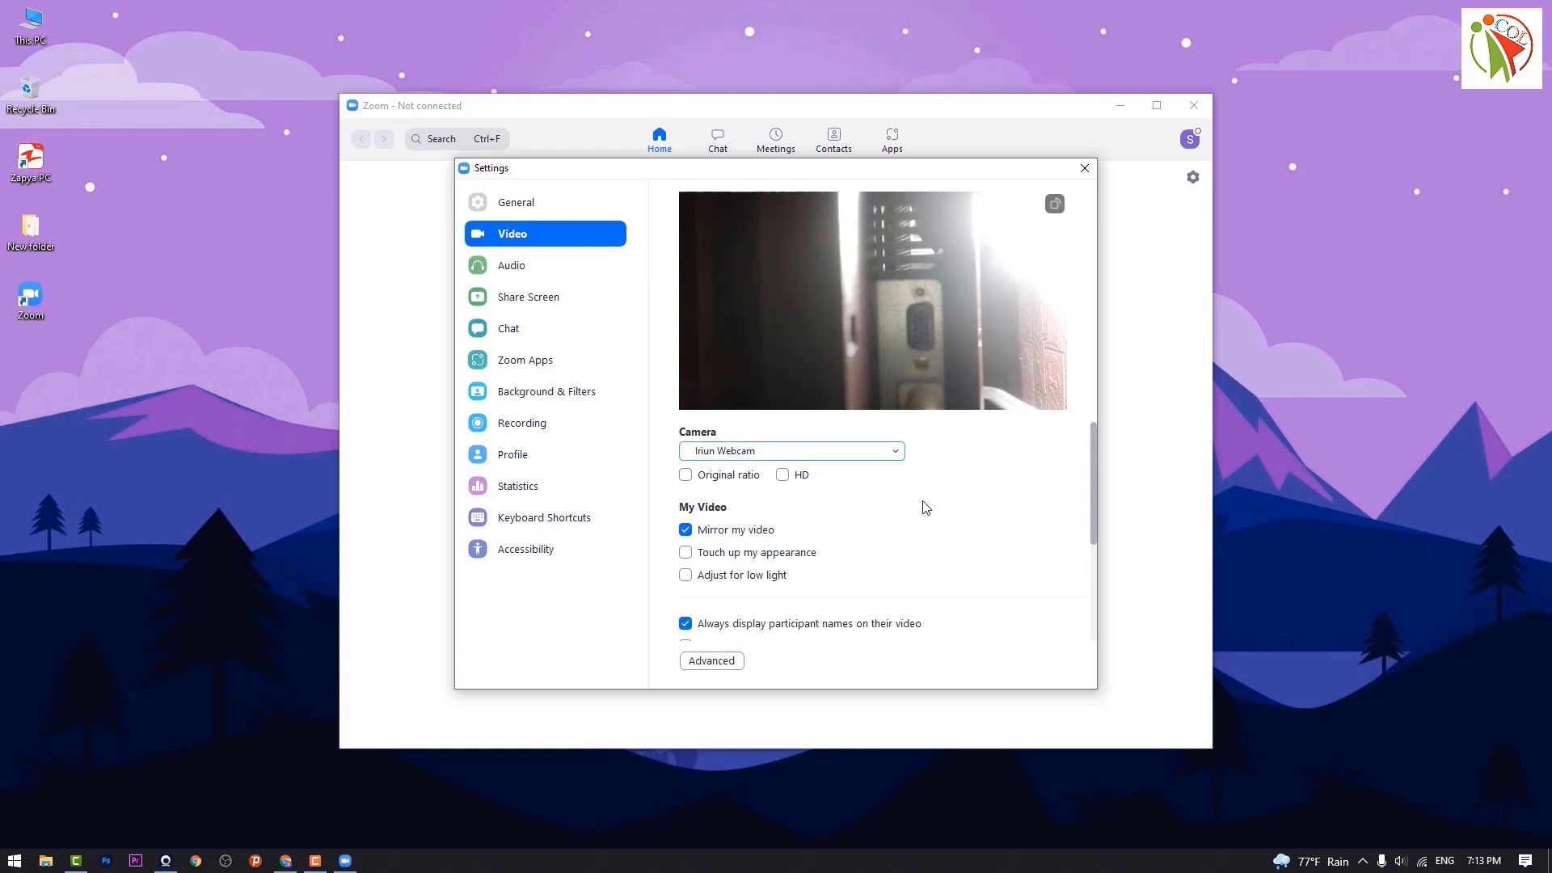
{"action": "left_click", "coordinate": [899, 455]}
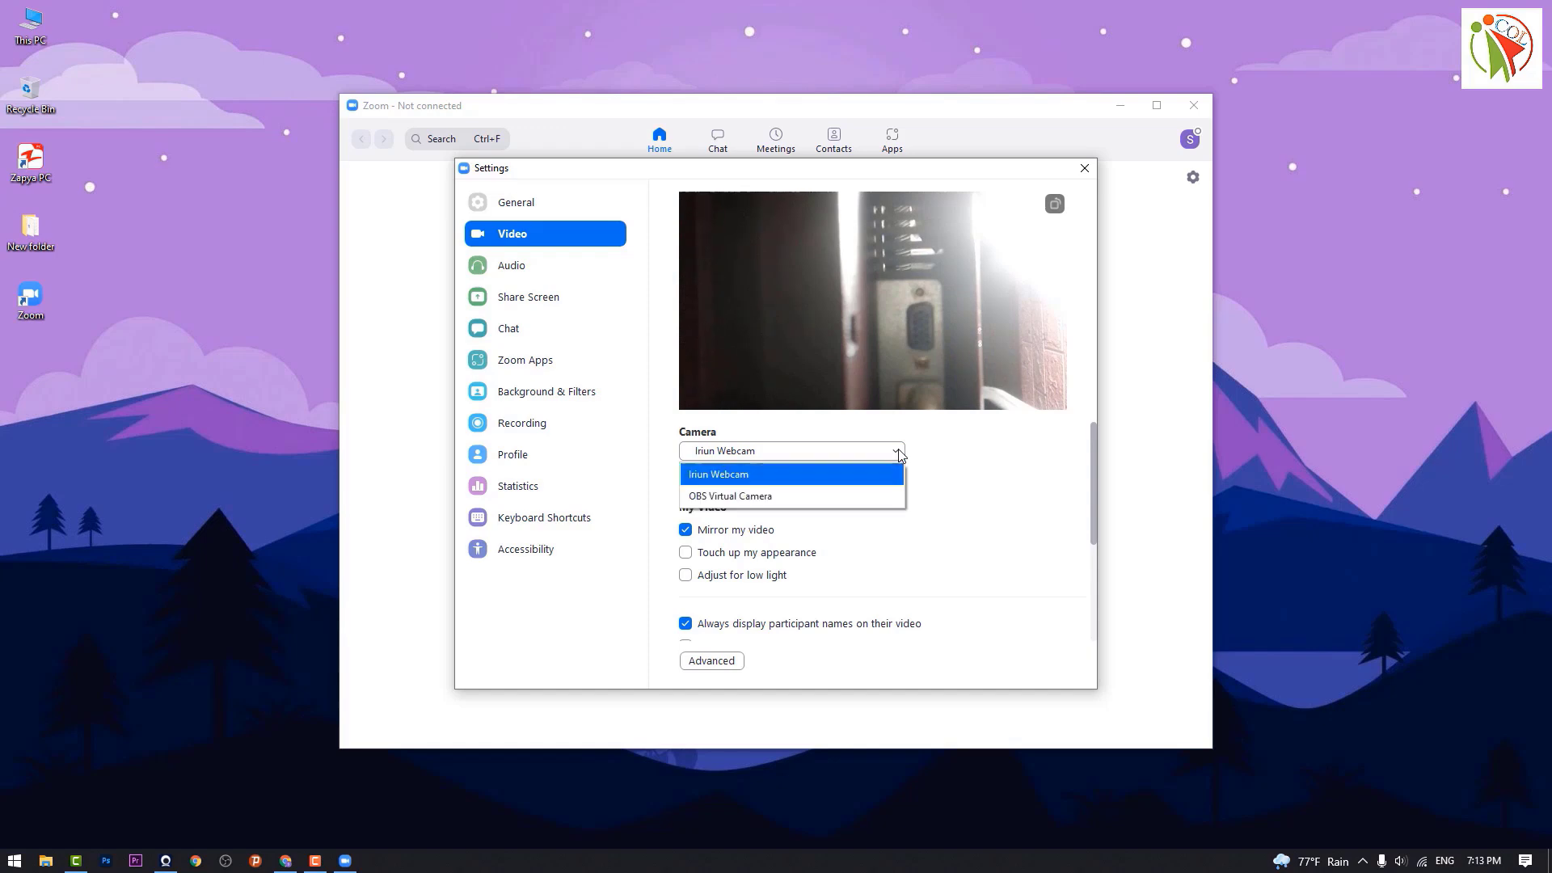
{"action": "left_click", "coordinate": [994, 575]}
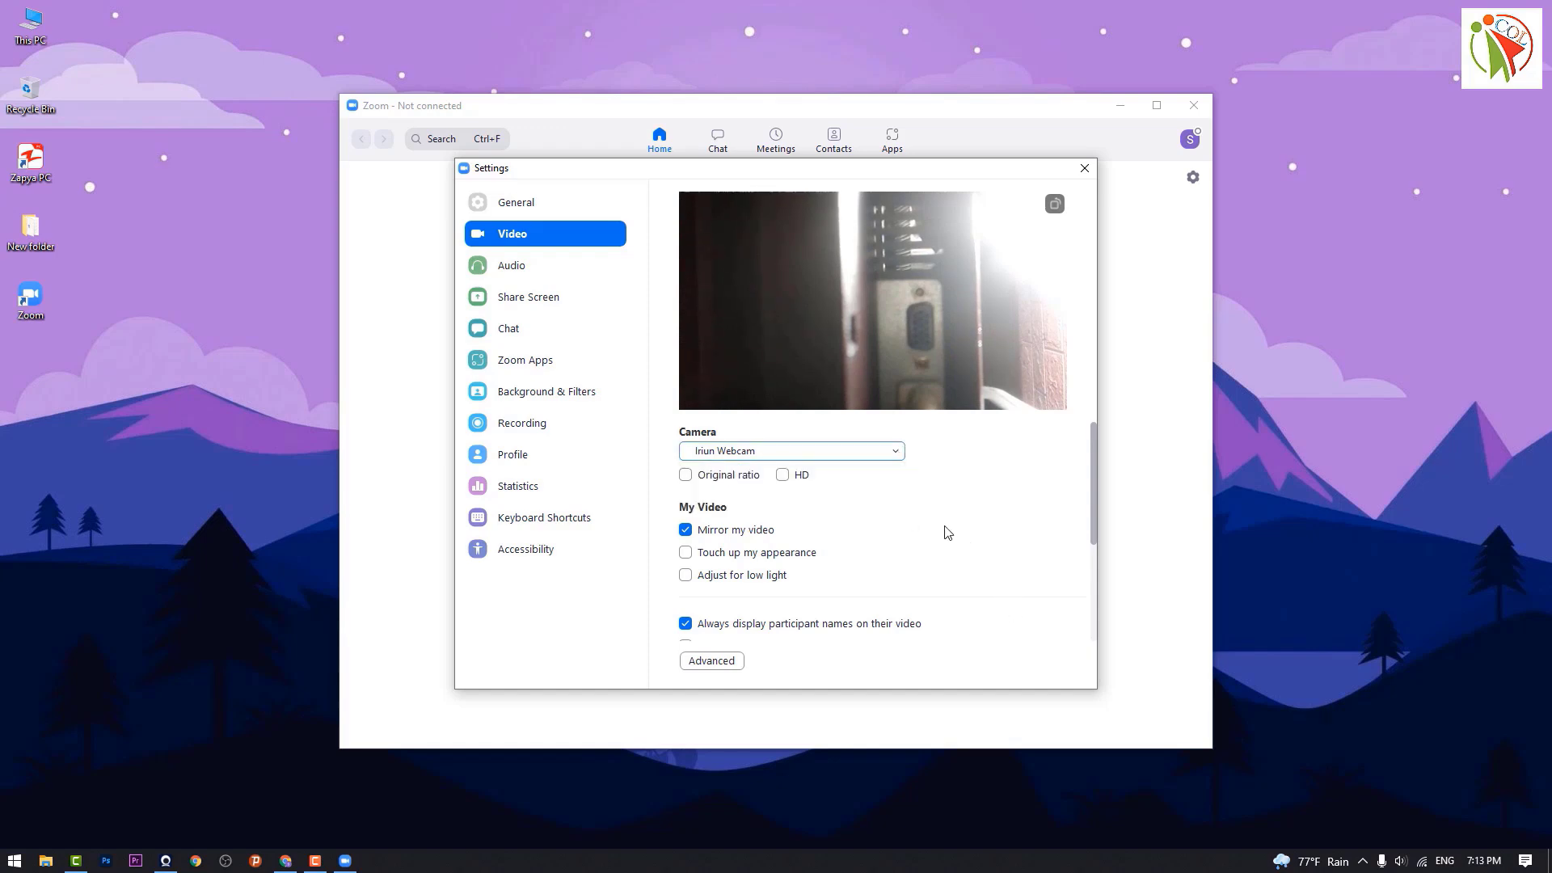
Step: Check the microphone and speaker lists on the Audio page unchanged, then view Share Screen settings
{"action": "left_click", "coordinate": [512, 267]}
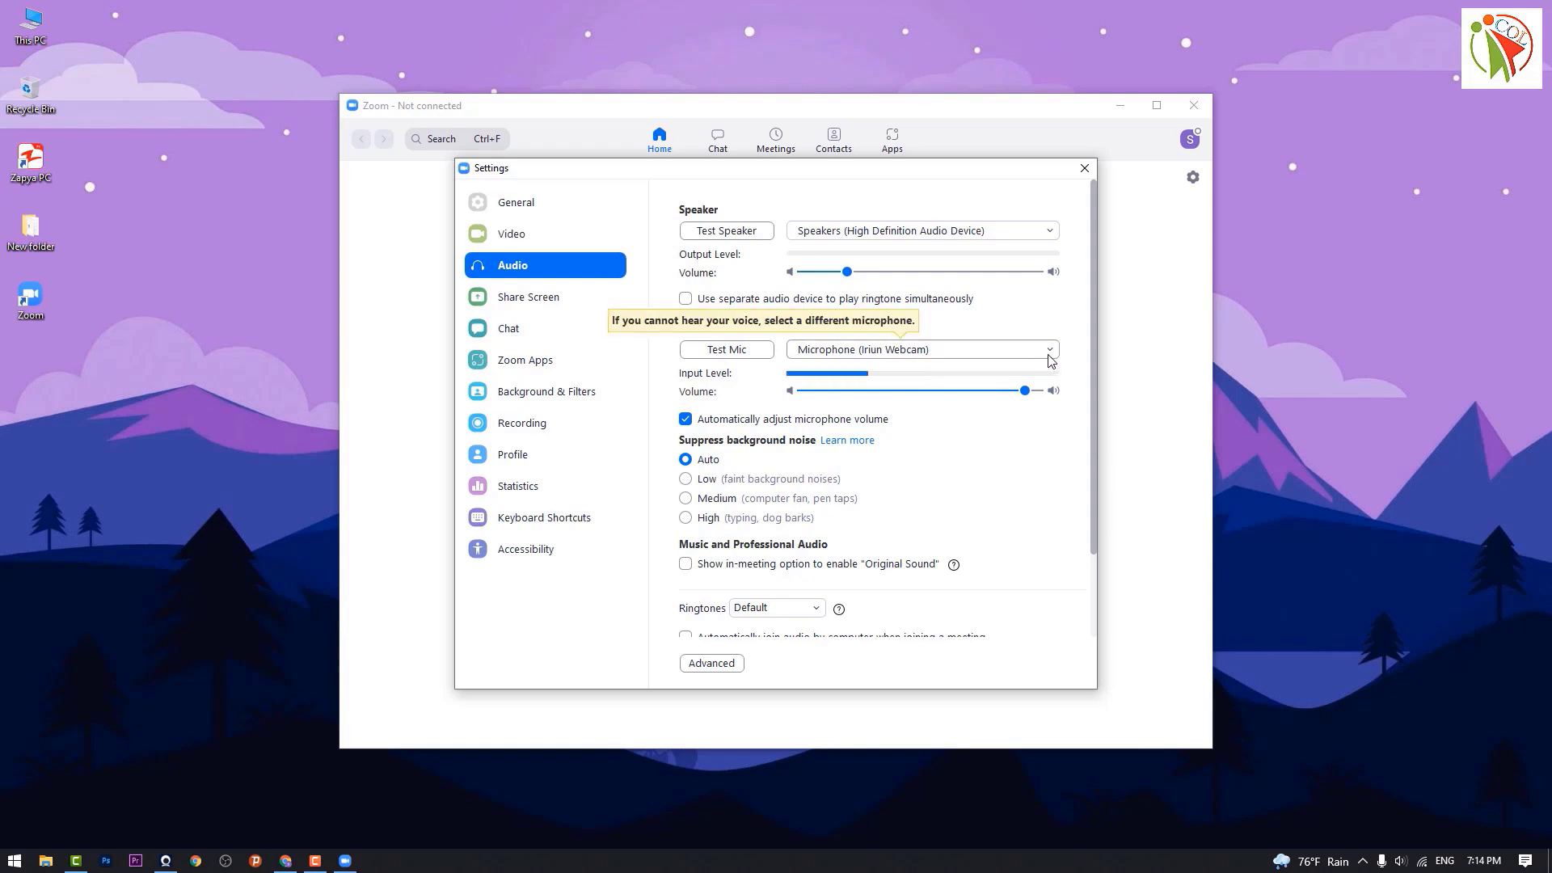
{"action": "left_click", "coordinate": [1050, 353]}
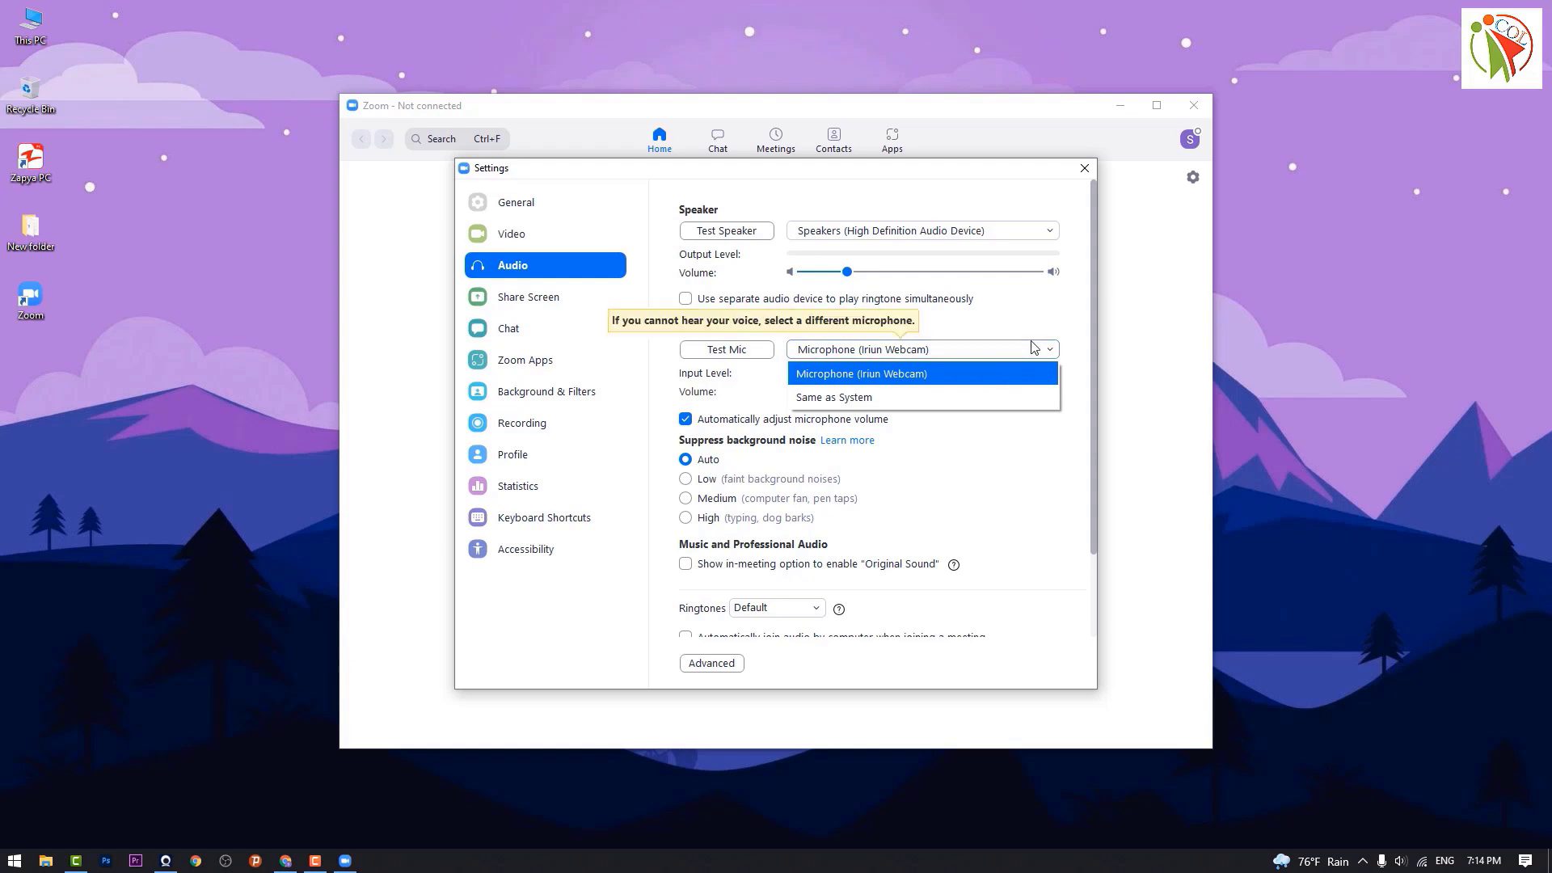
{"action": "left_click", "coordinate": [1069, 356]}
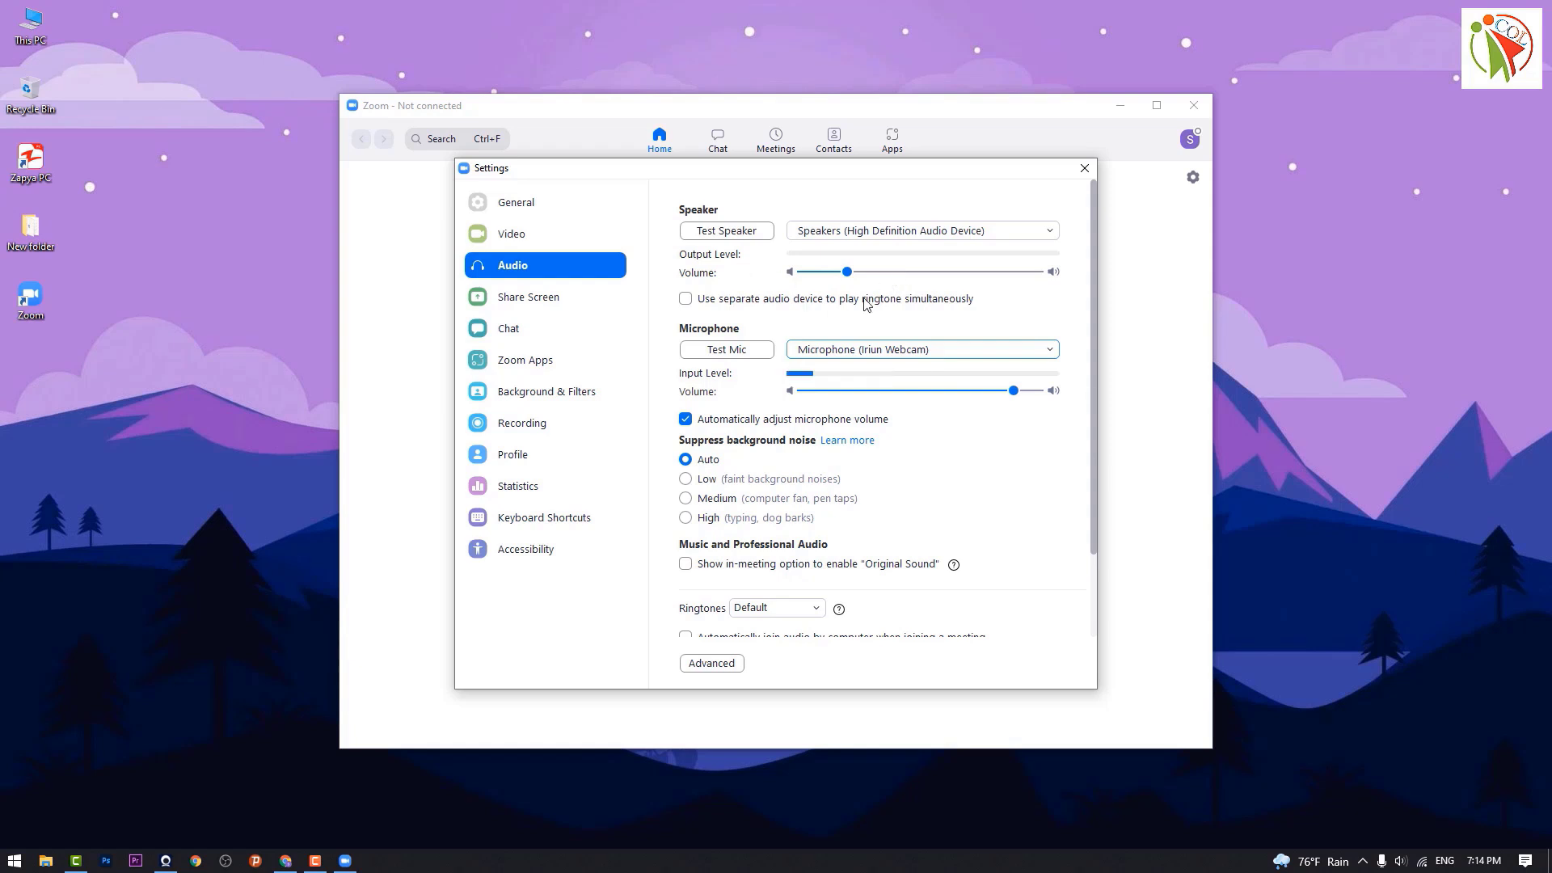
{"action": "left_click", "coordinate": [1051, 234]}
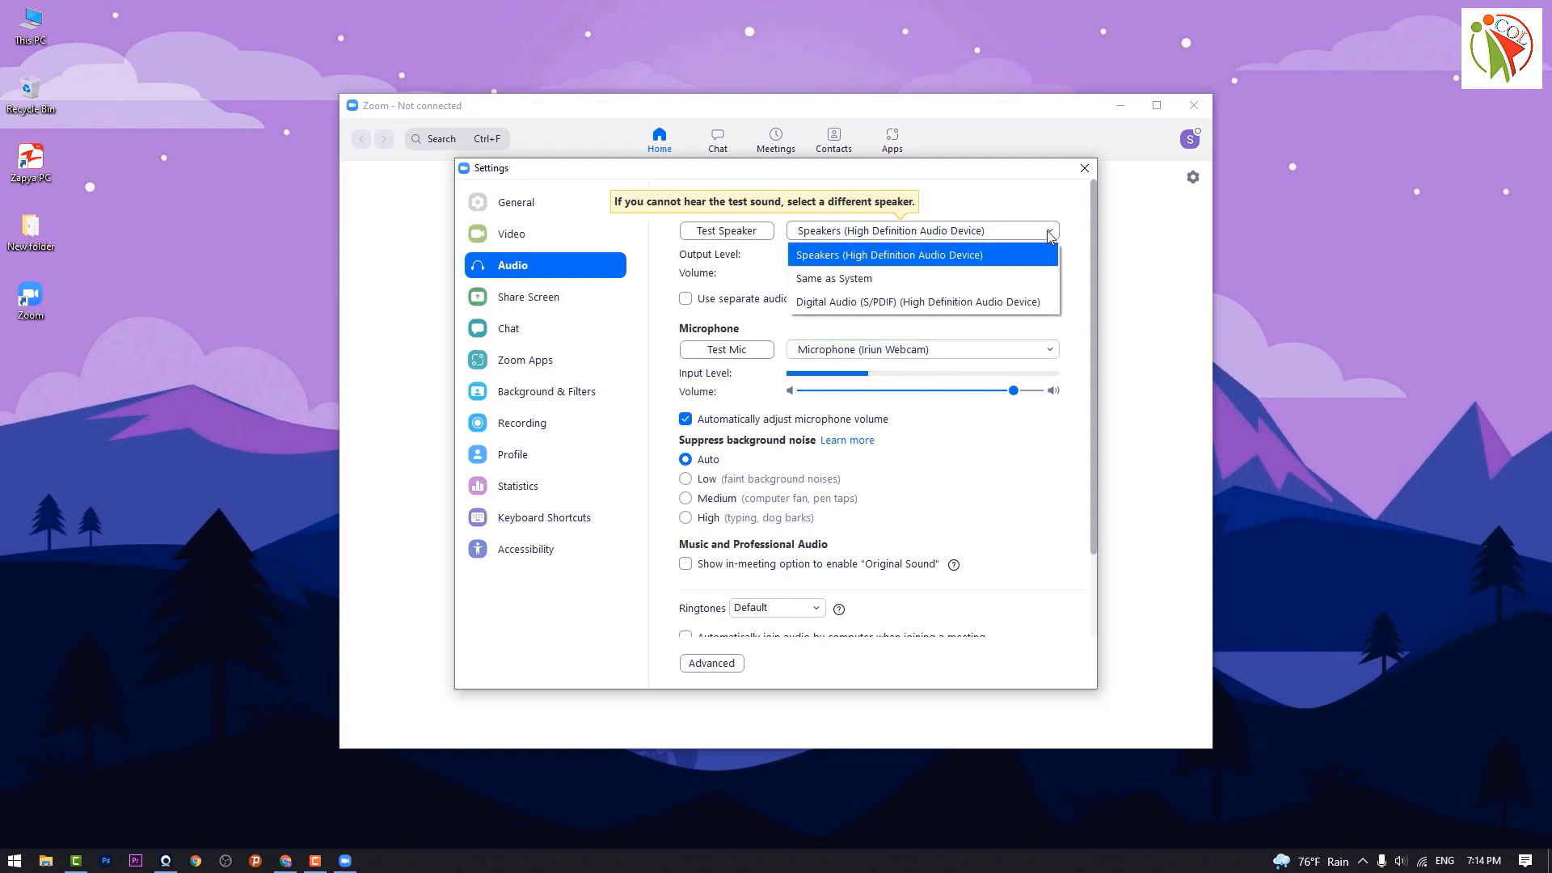
{"action": "left_click", "coordinate": [1049, 234]}
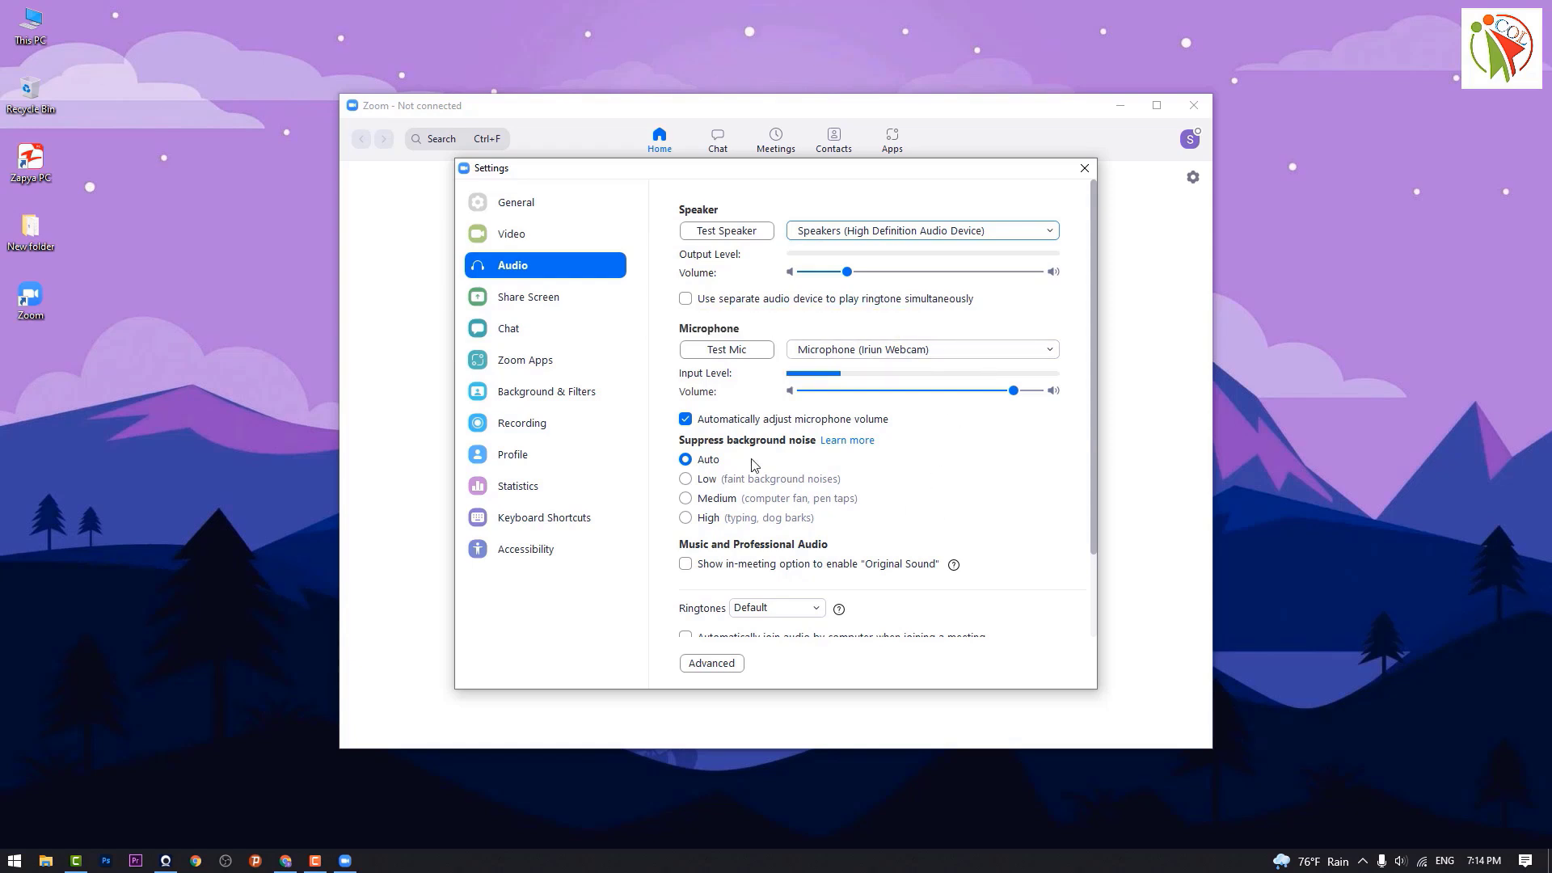
{"action": "left_click", "coordinate": [523, 306]}
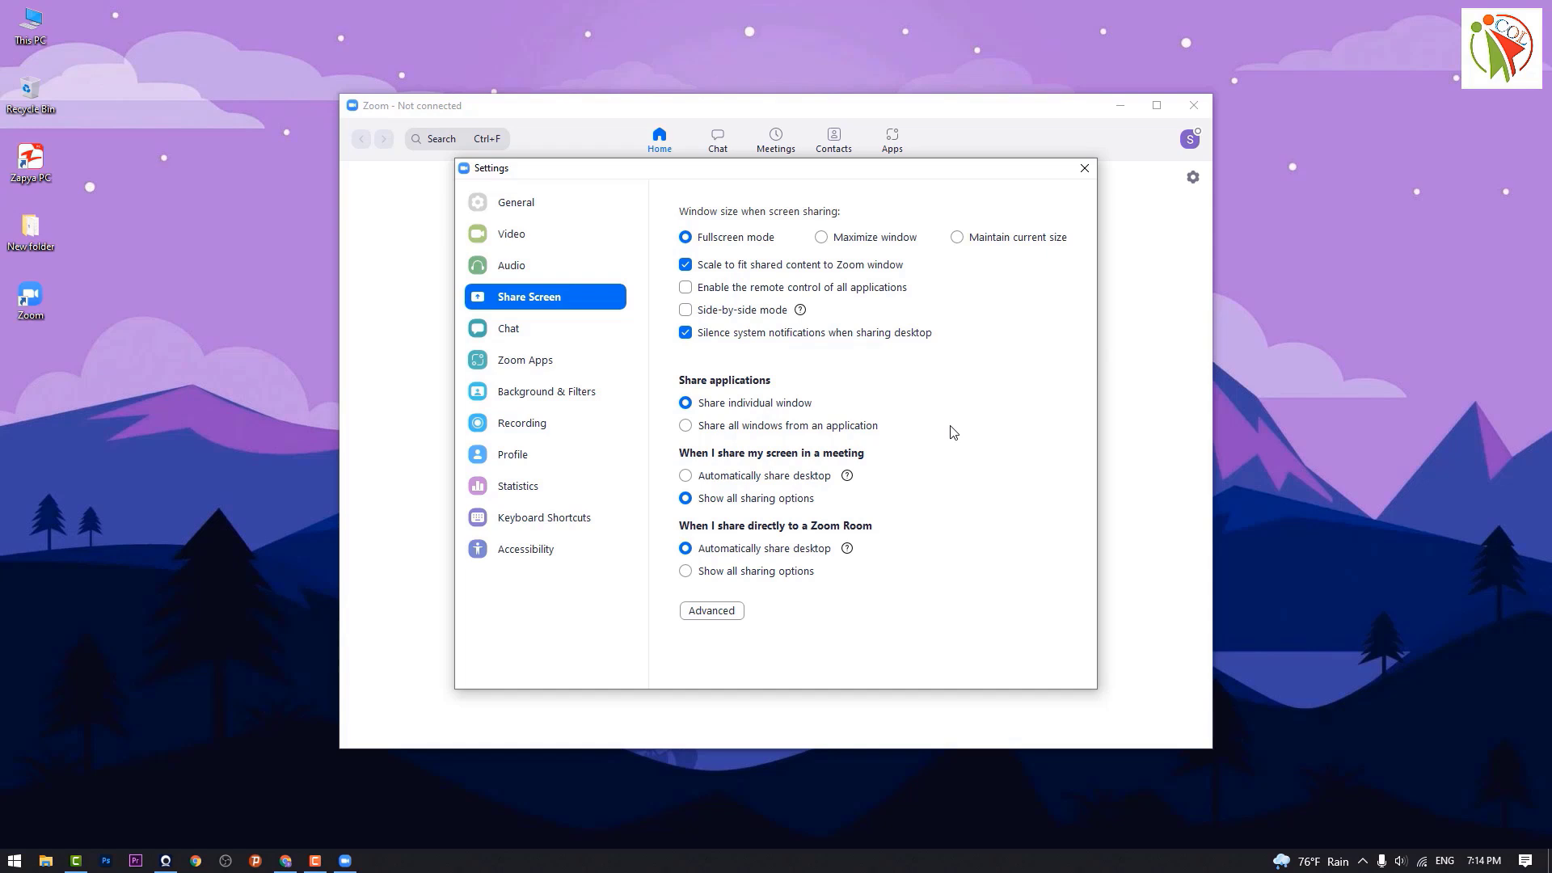
Step: Browse the Chat, Zoom Apps and Background & Filters pages, ending on local Recording settings
{"action": "left_click", "coordinate": [507, 332]}
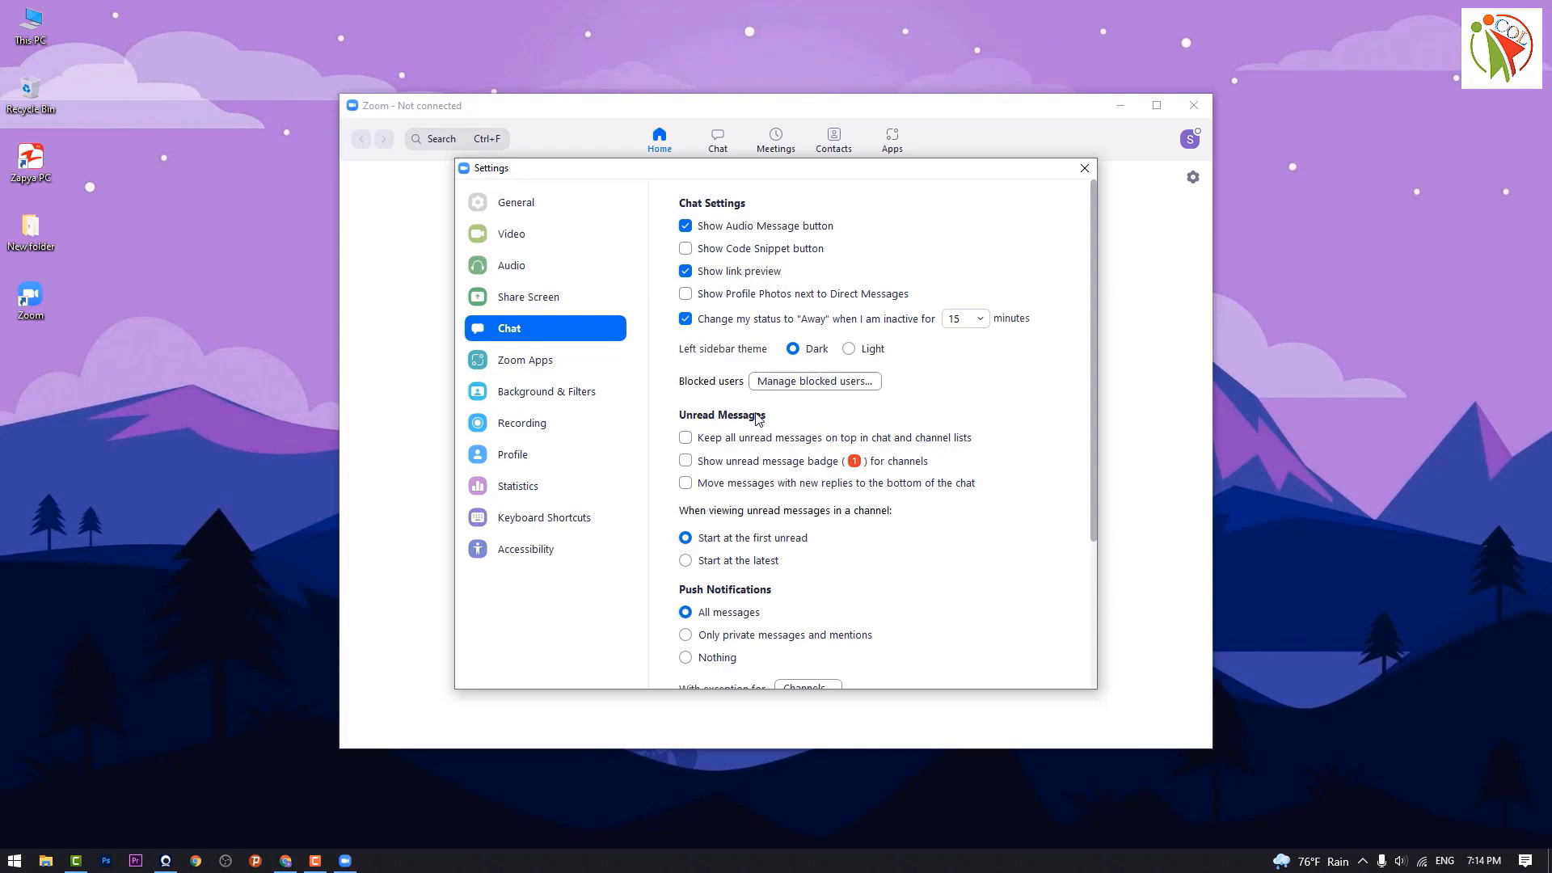
{"action": "left_click", "coordinate": [602, 364]}
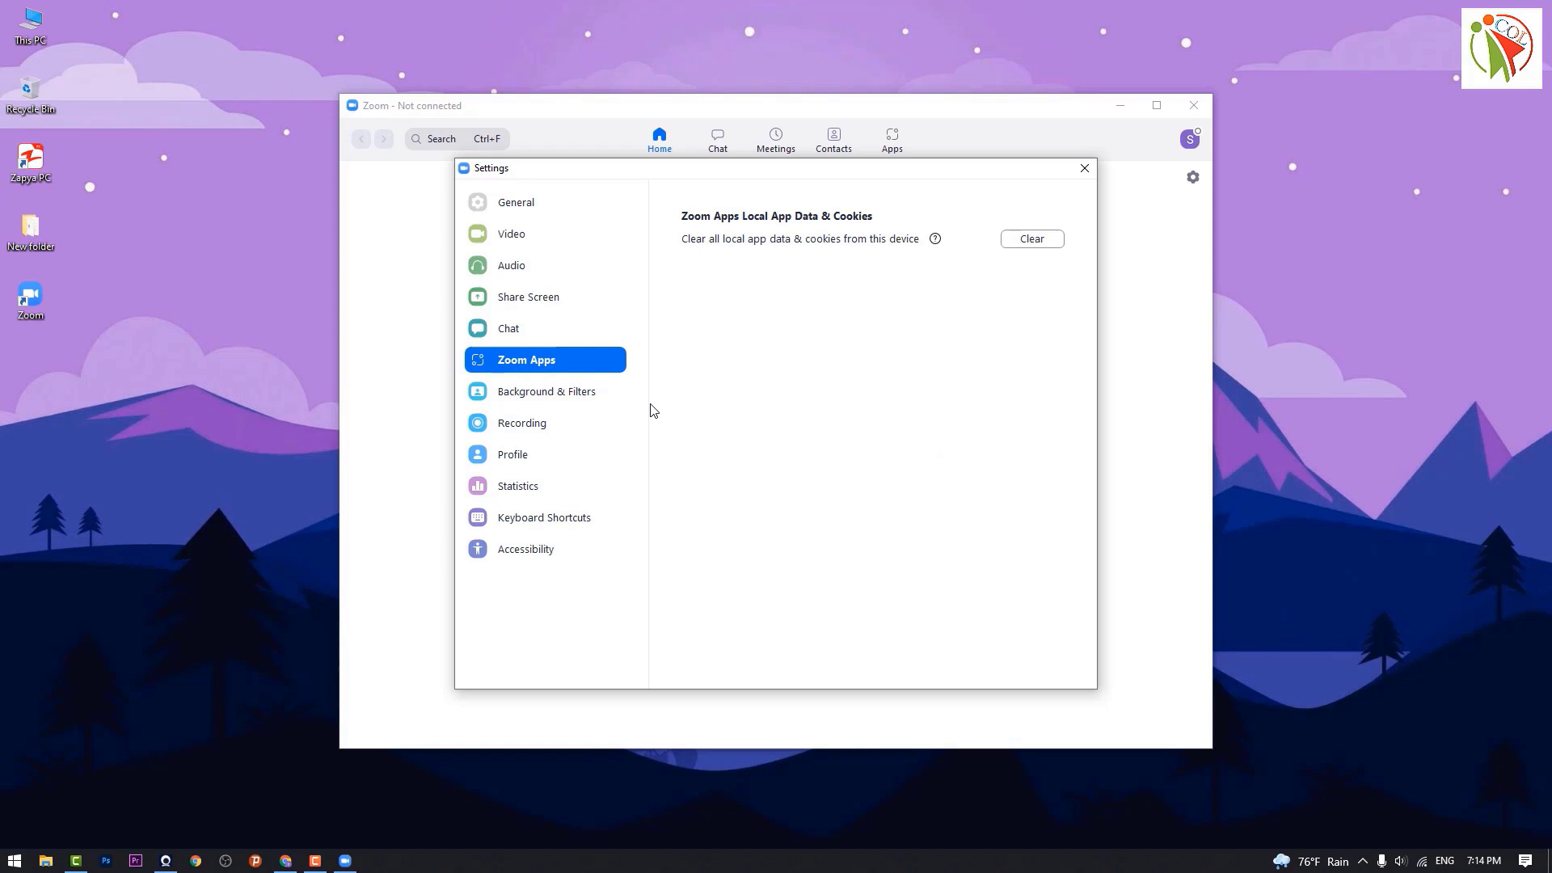
{"action": "left_click", "coordinate": [563, 404]}
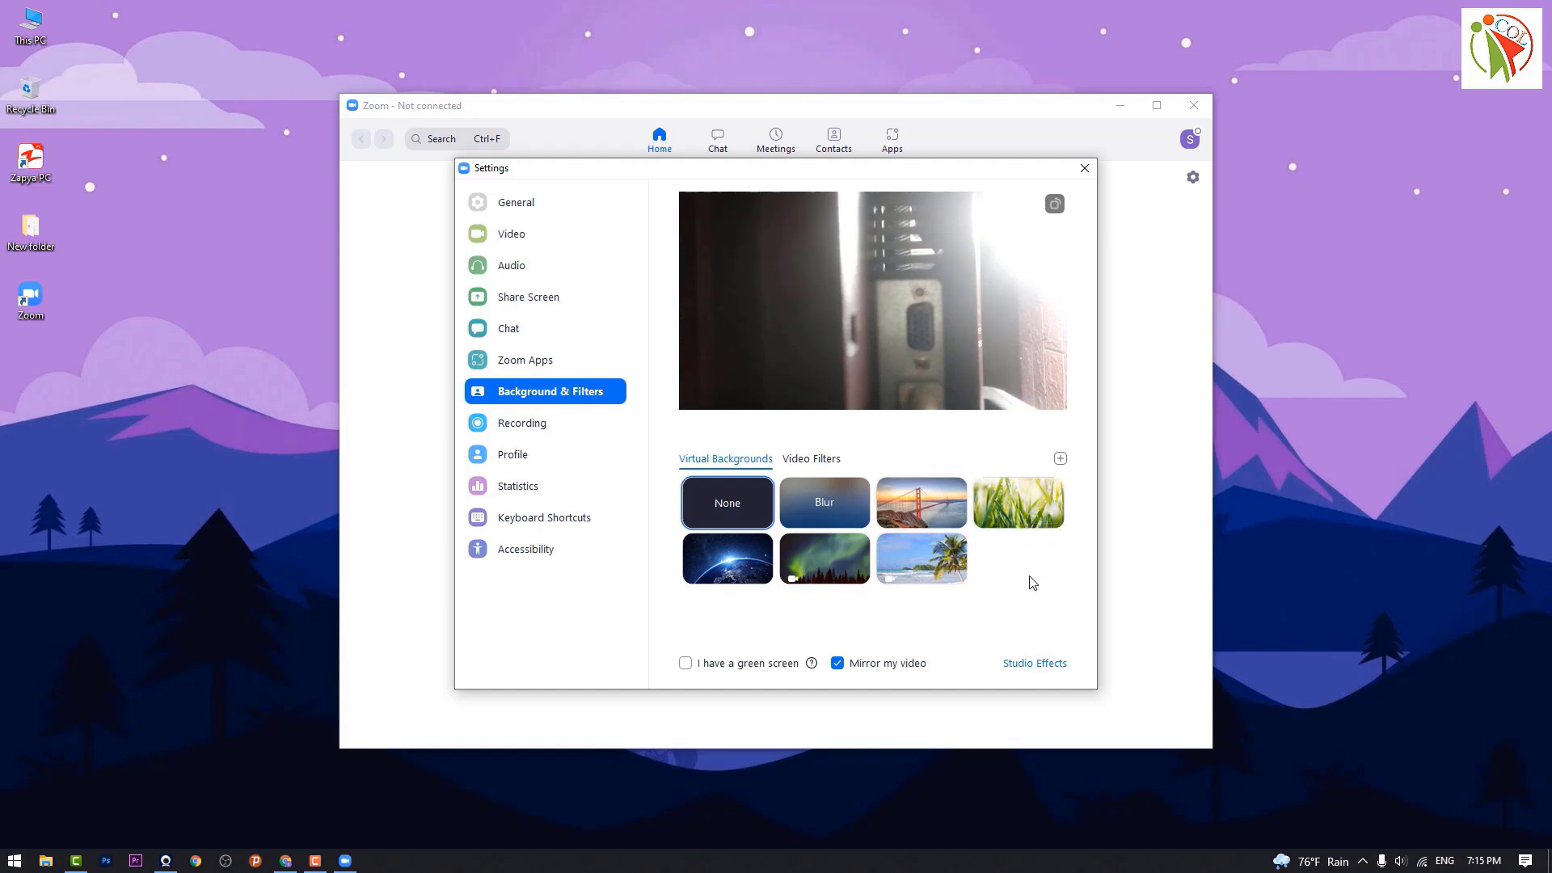
{"action": "left_click", "coordinate": [524, 424]}
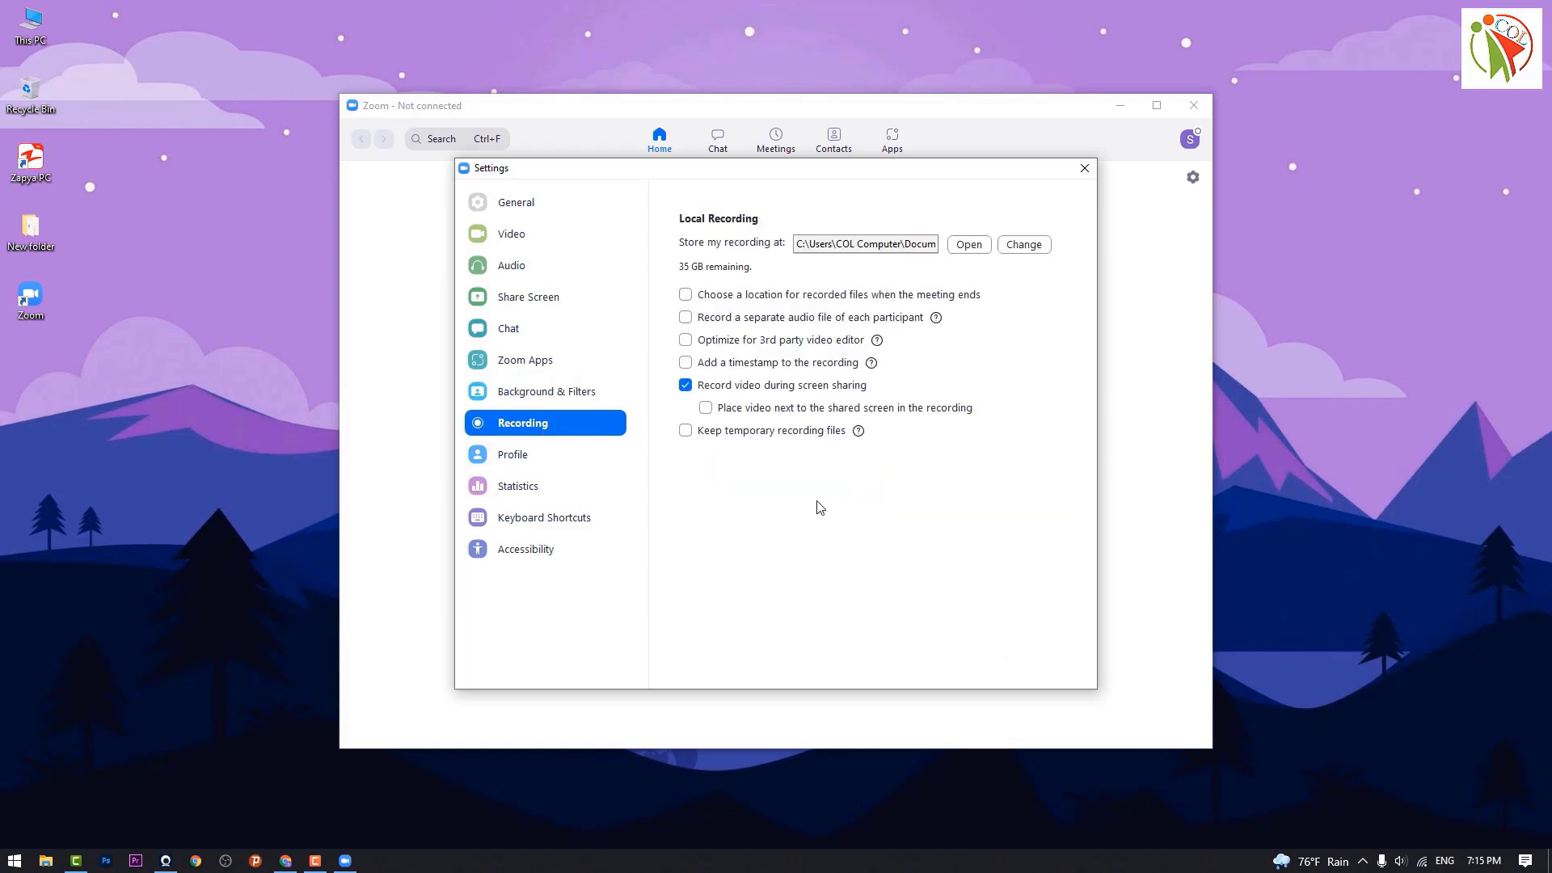
Step: Glance at the Profile and Statistics pages, then show the Keyboard Shortcuts list
{"action": "left_click", "coordinate": [512, 464]}
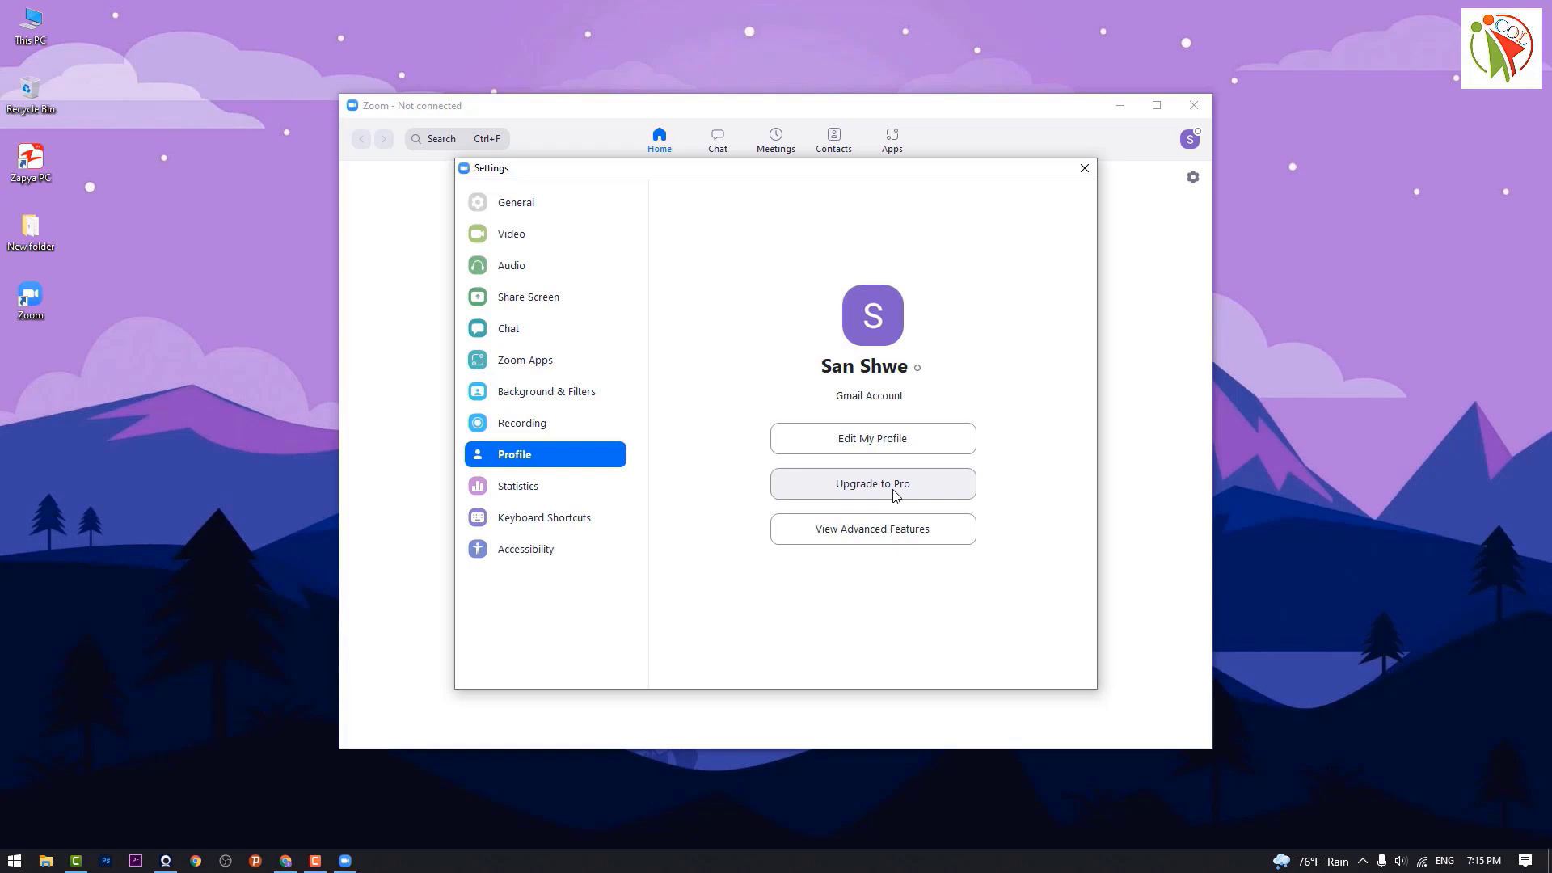
{"action": "left_click", "coordinate": [516, 486]}
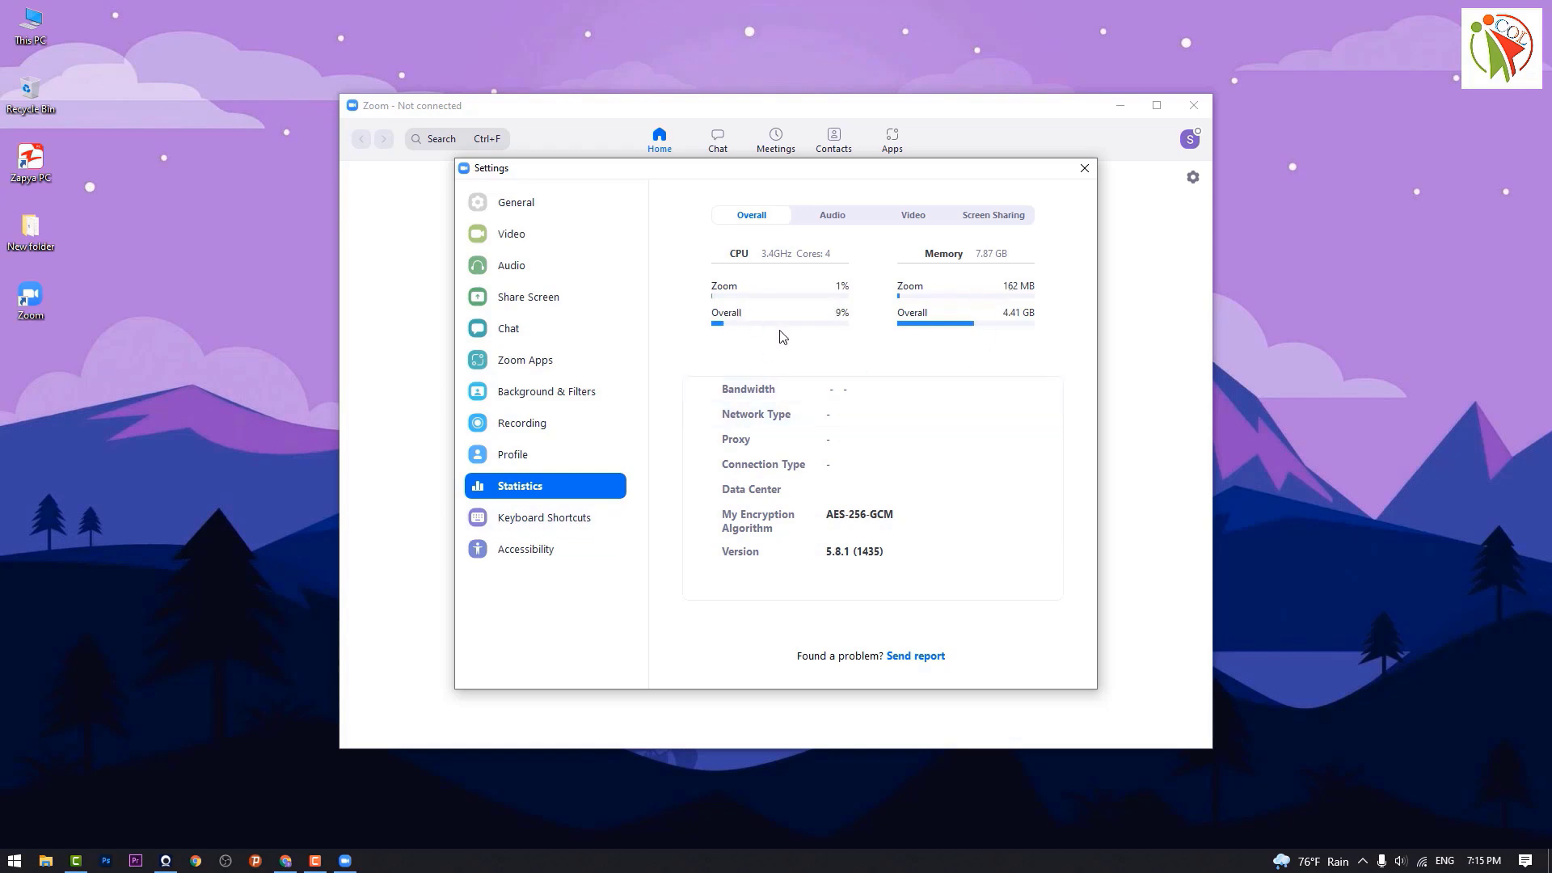
{"action": "left_click", "coordinate": [539, 520]}
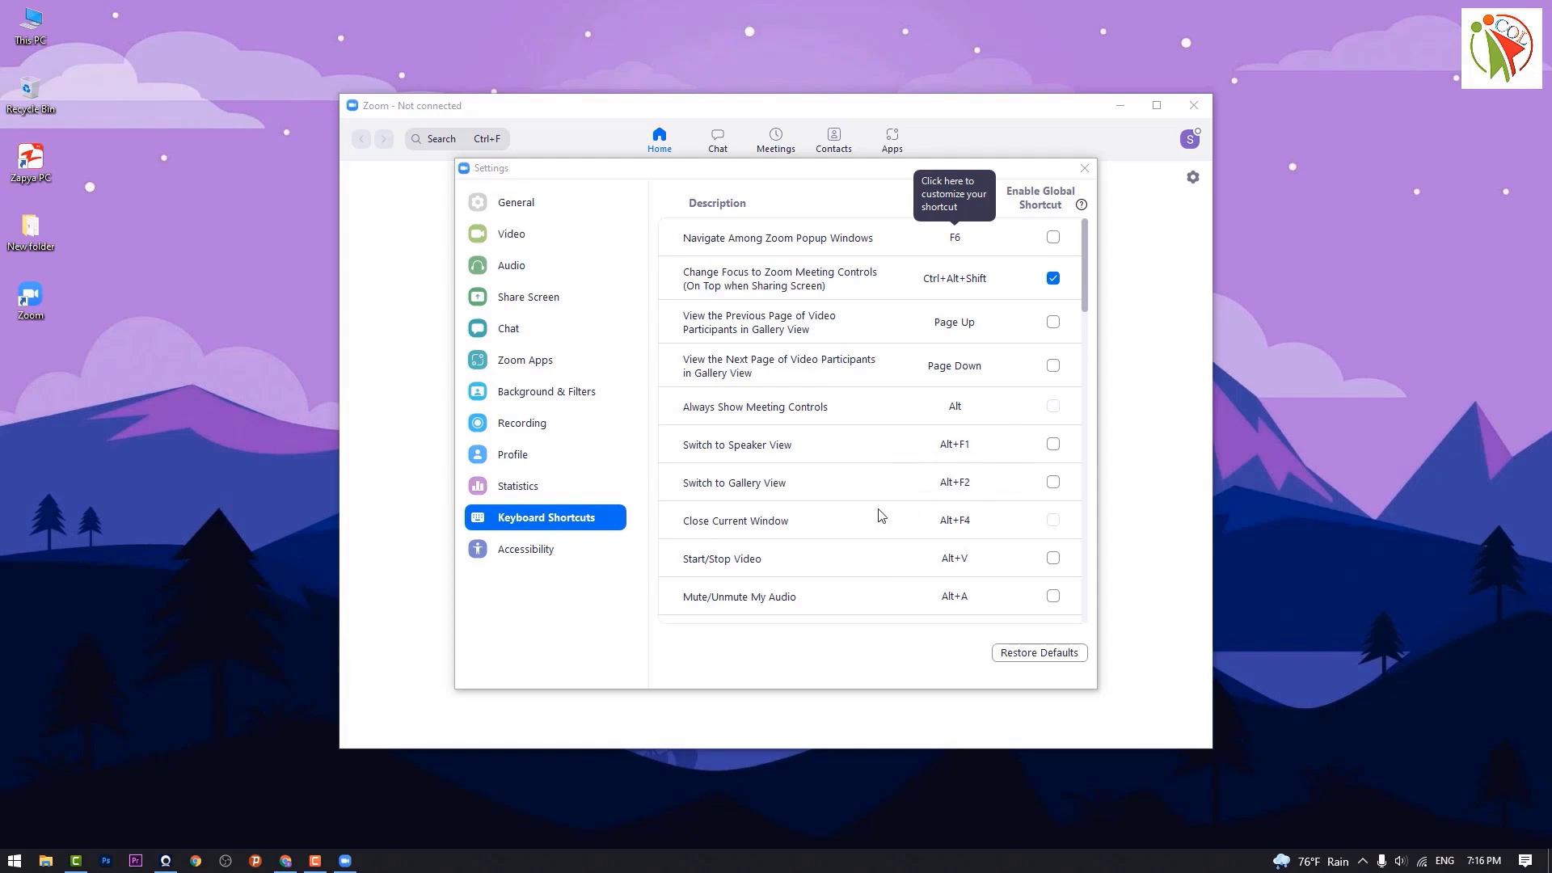
Step: Review the Accessibility options, then close the Zoom Settings window
{"action": "left_click", "coordinate": [533, 553]}
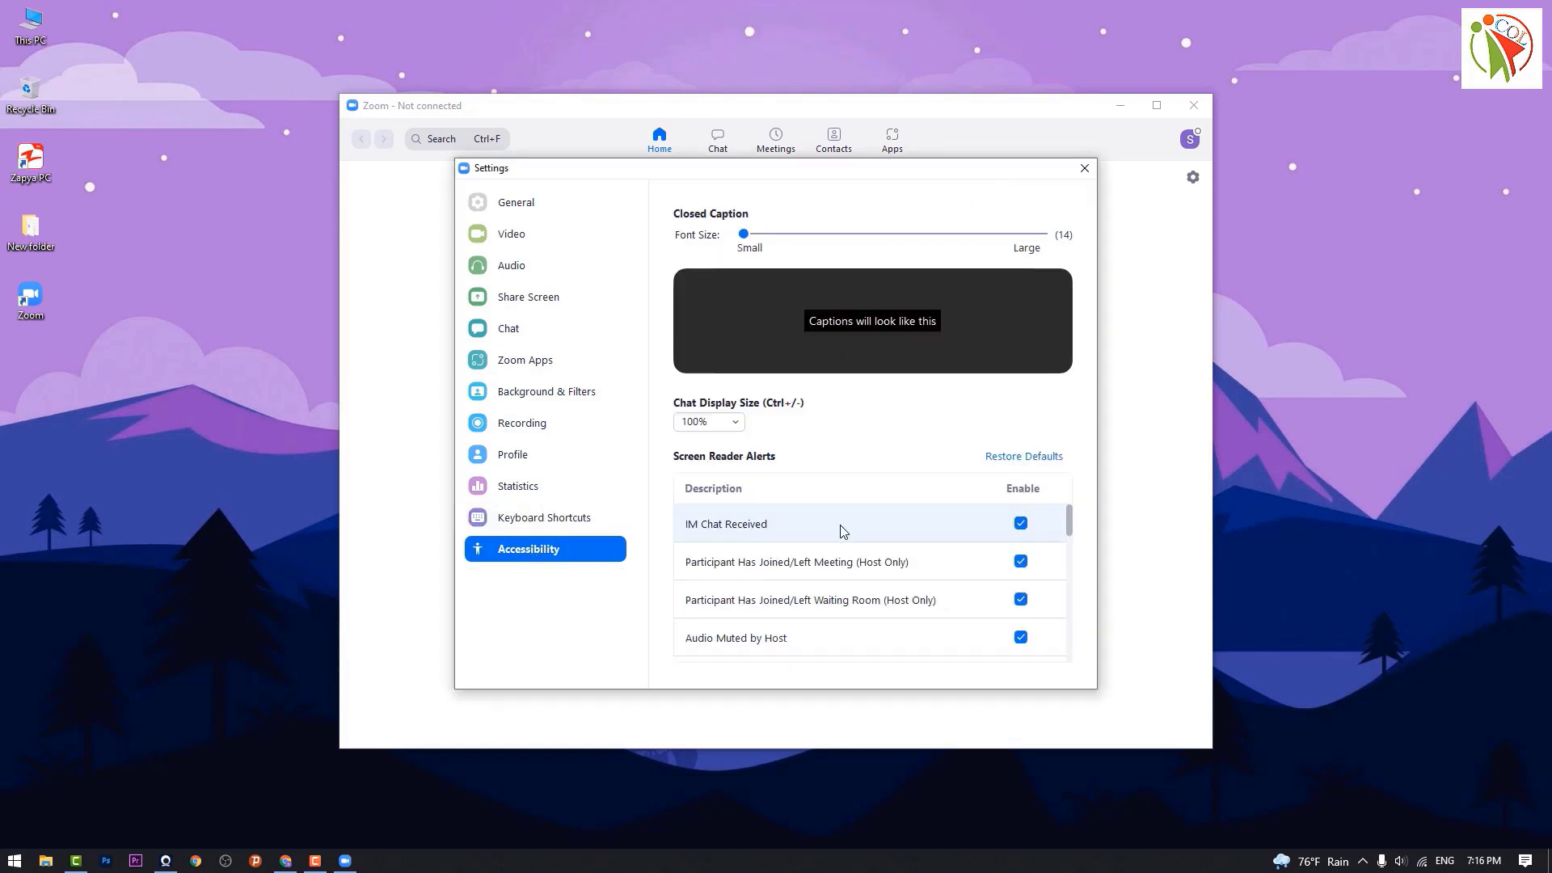
{"action": "scroll", "coordinate": [841, 531], "scroll_direction": "down", "scroll_amount": 1}
{"action": "scroll", "coordinate": [808, 525], "scroll_direction": "up", "scroll_amount": 1}
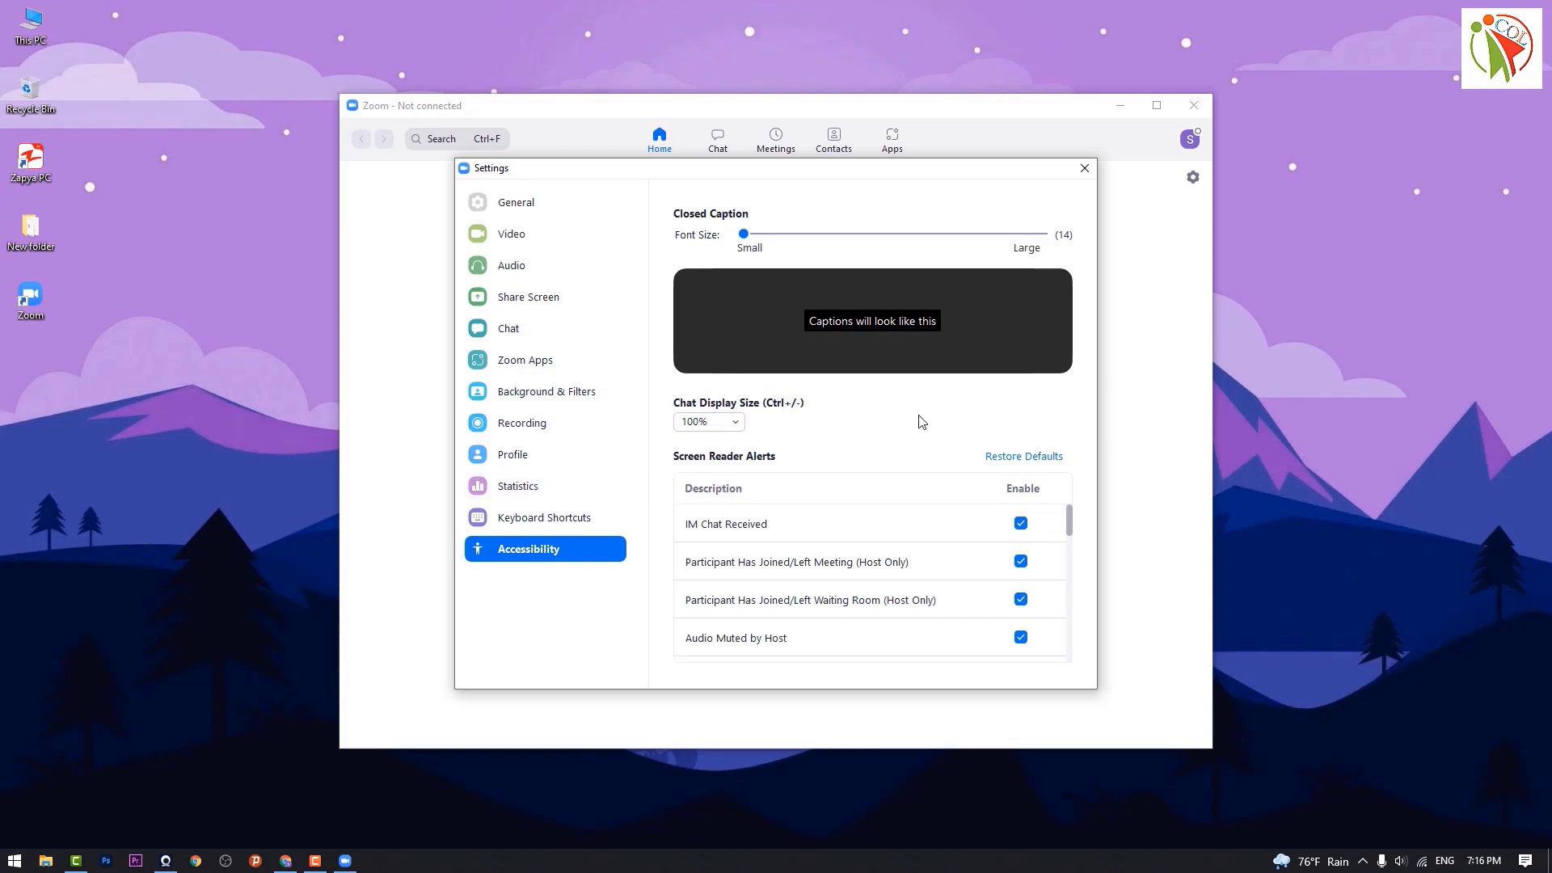
{"action": "left_click", "coordinate": [1084, 168]}
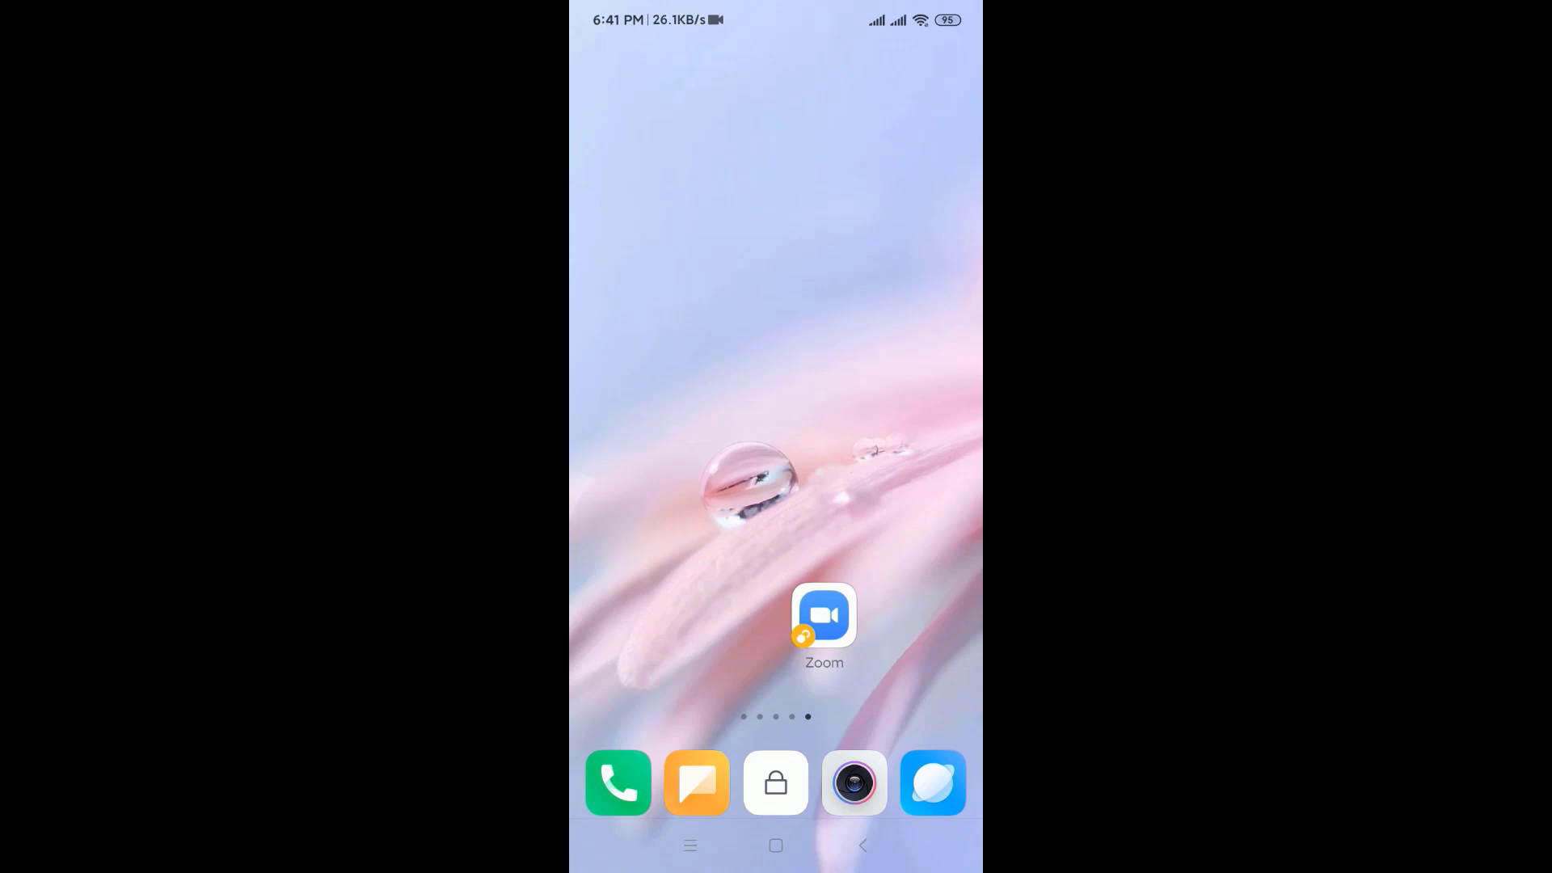
Step: Launch the Zoom app on the phone and begin signing in with Google
{"action": "left_click", "coordinate": [824, 616]}
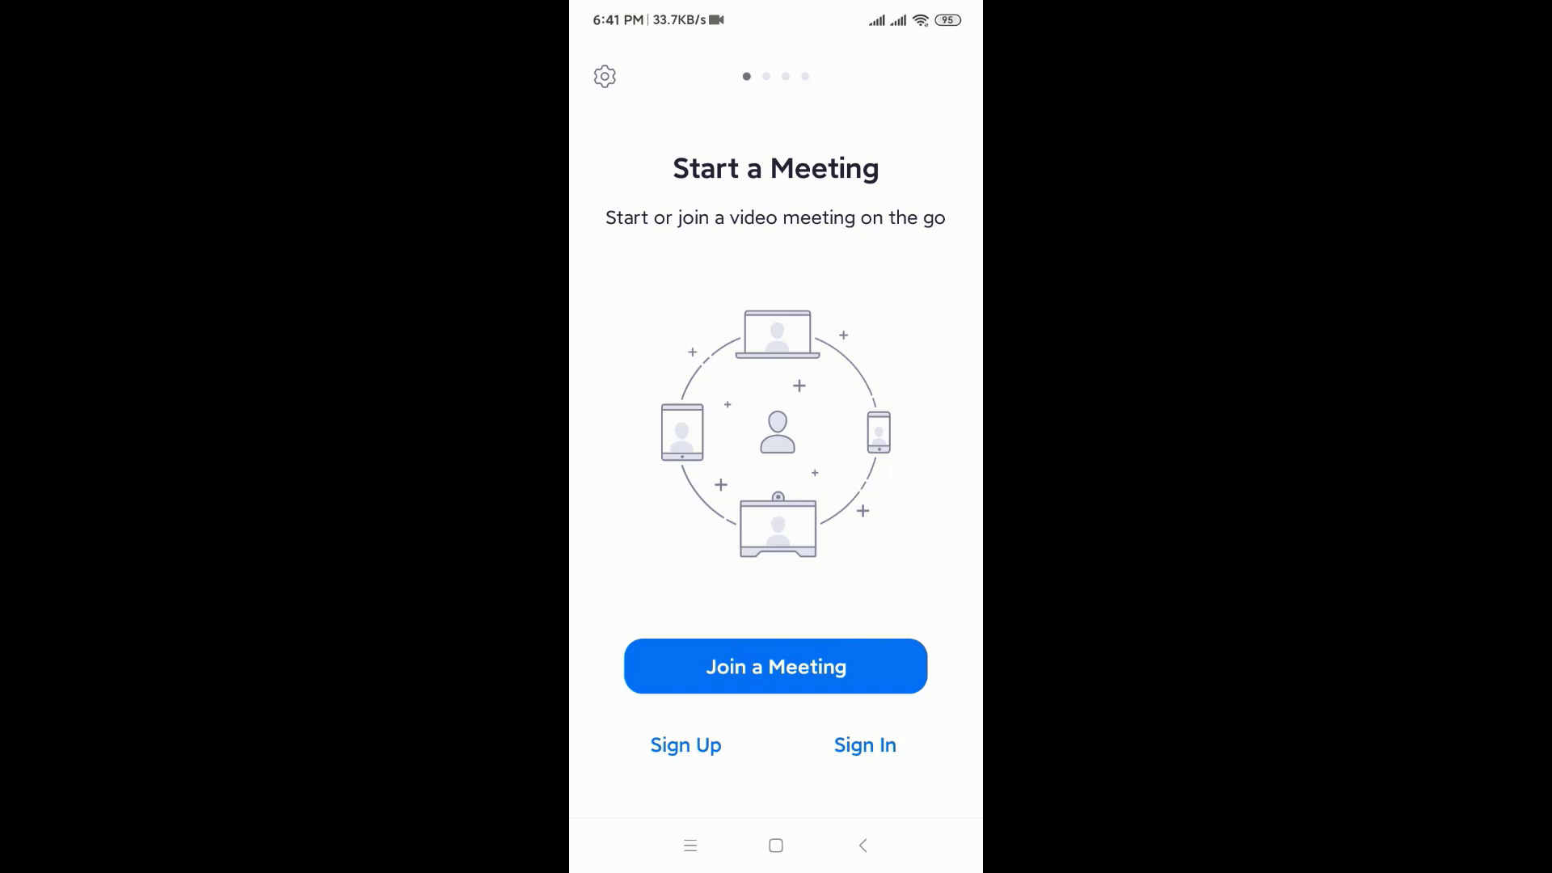
{"action": "left_click", "coordinate": [865, 745]}
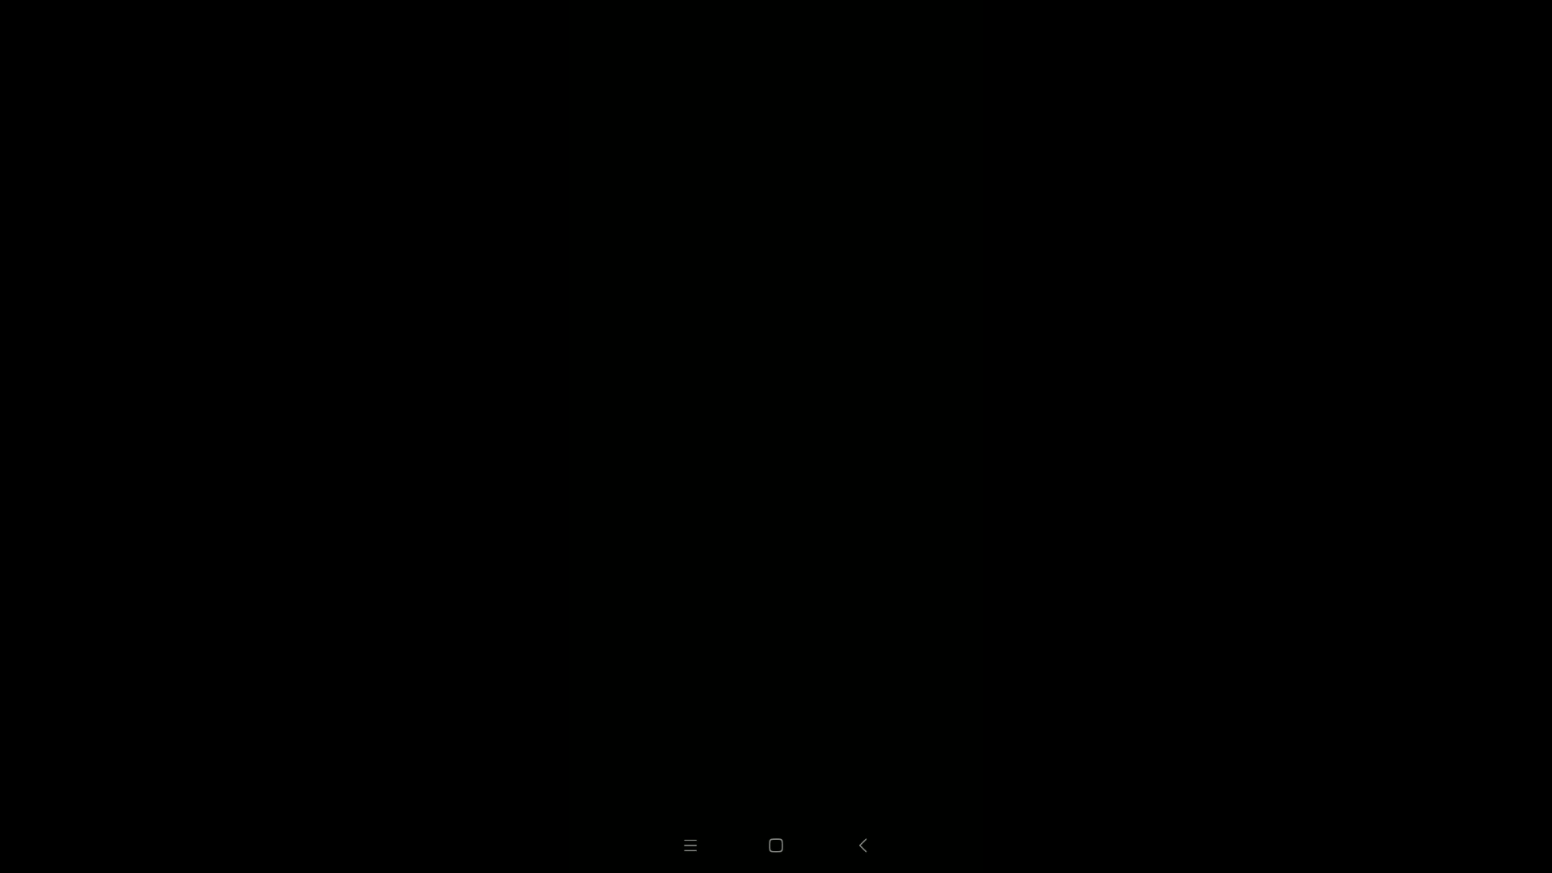
{"action": "left_click", "coordinate": [752, 663]}
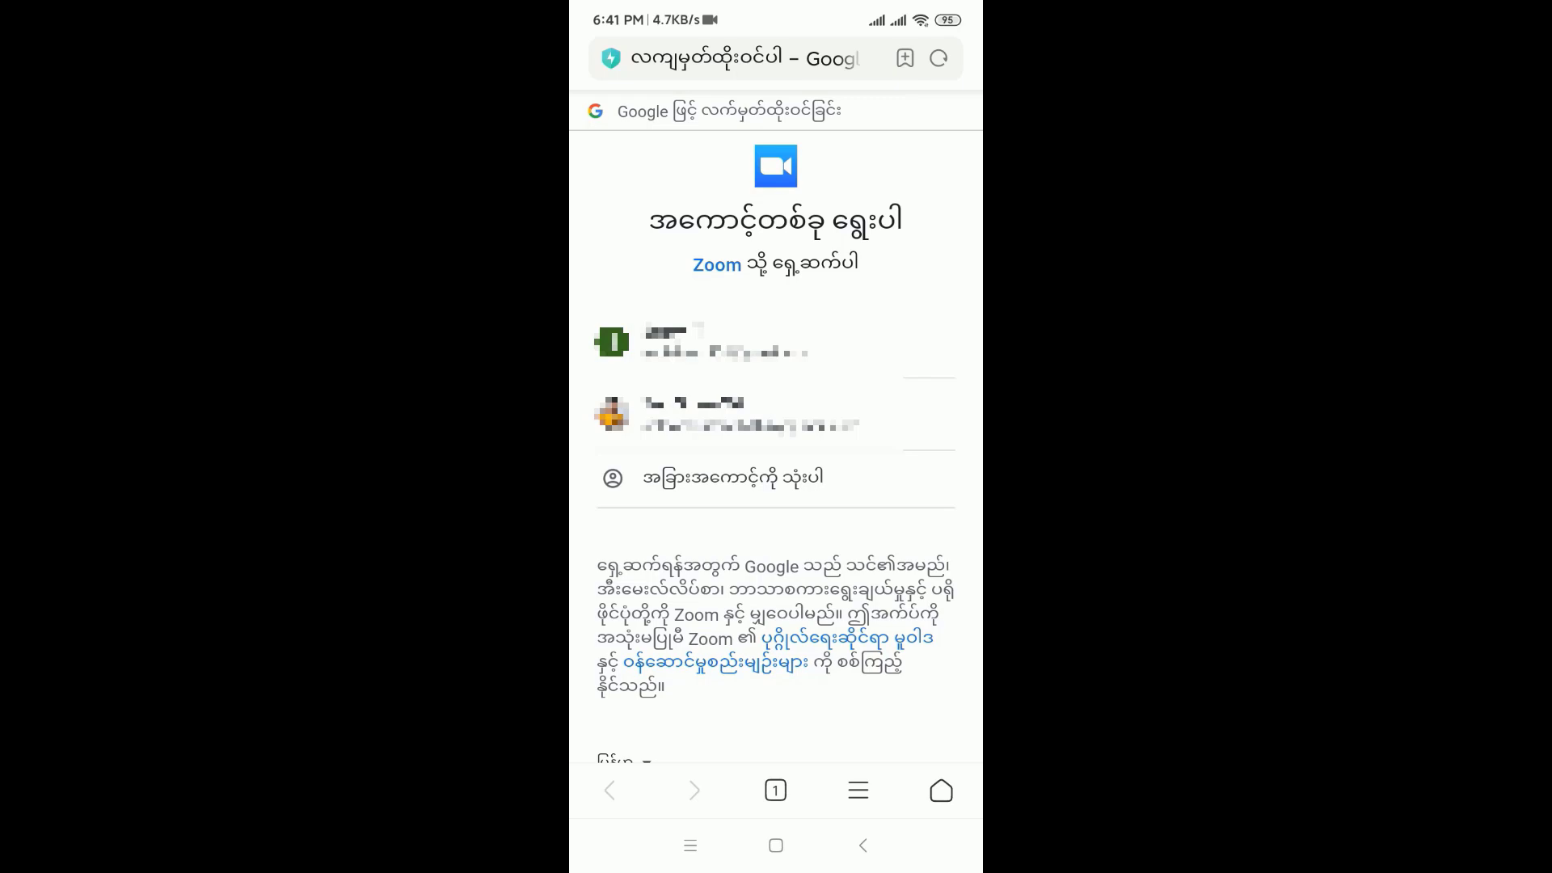
Step: Choose a different Google account and enter its email address, then continue
{"action": "left_click", "coordinate": [696, 481]}
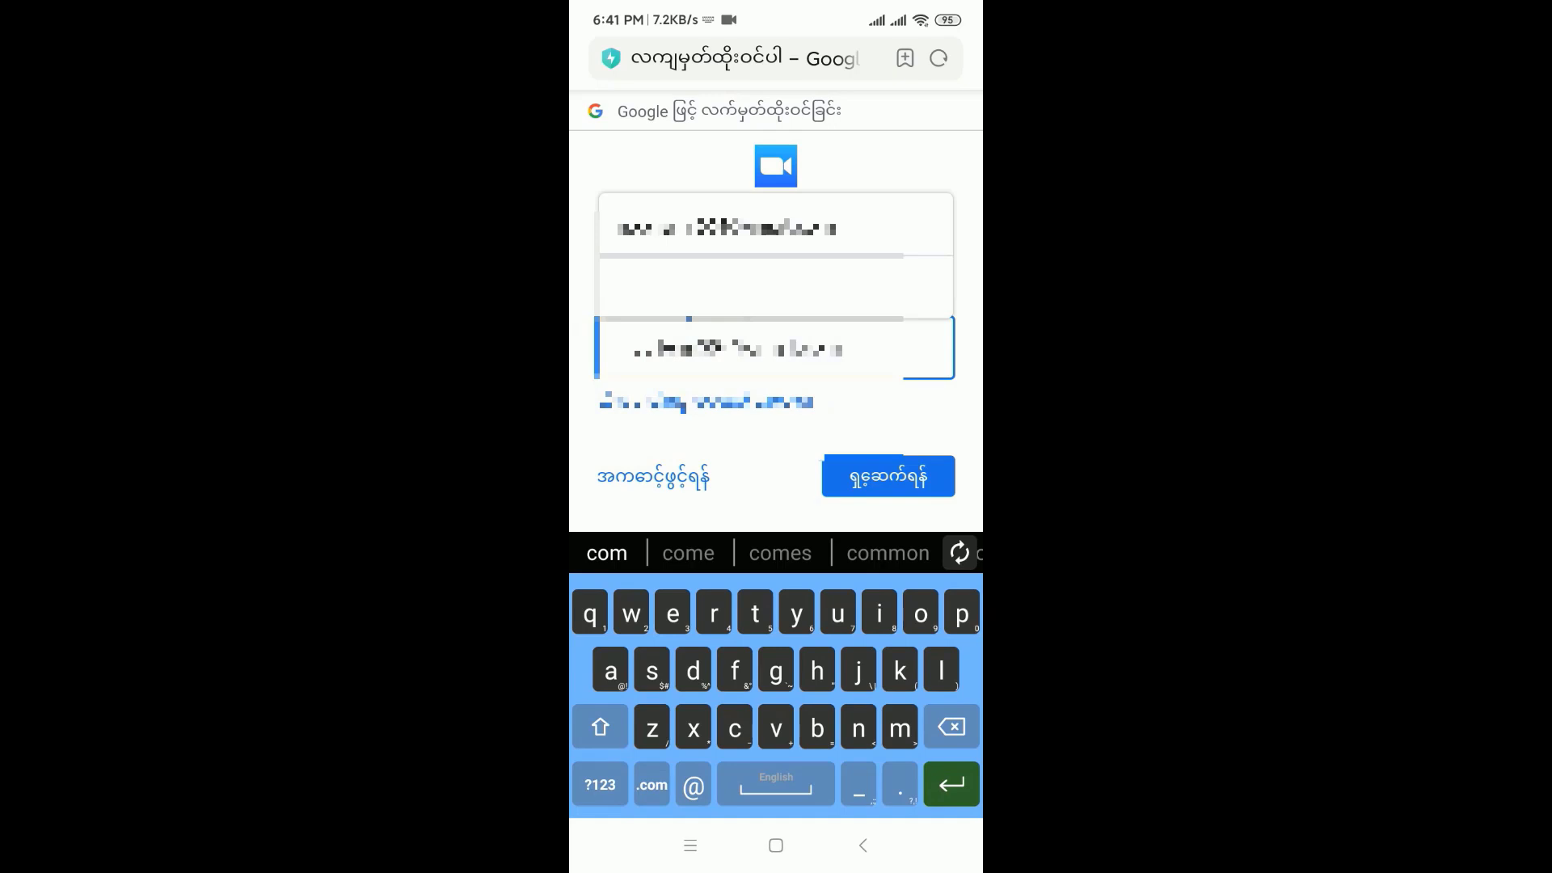
{"action": "left_click", "coordinate": [731, 352]}
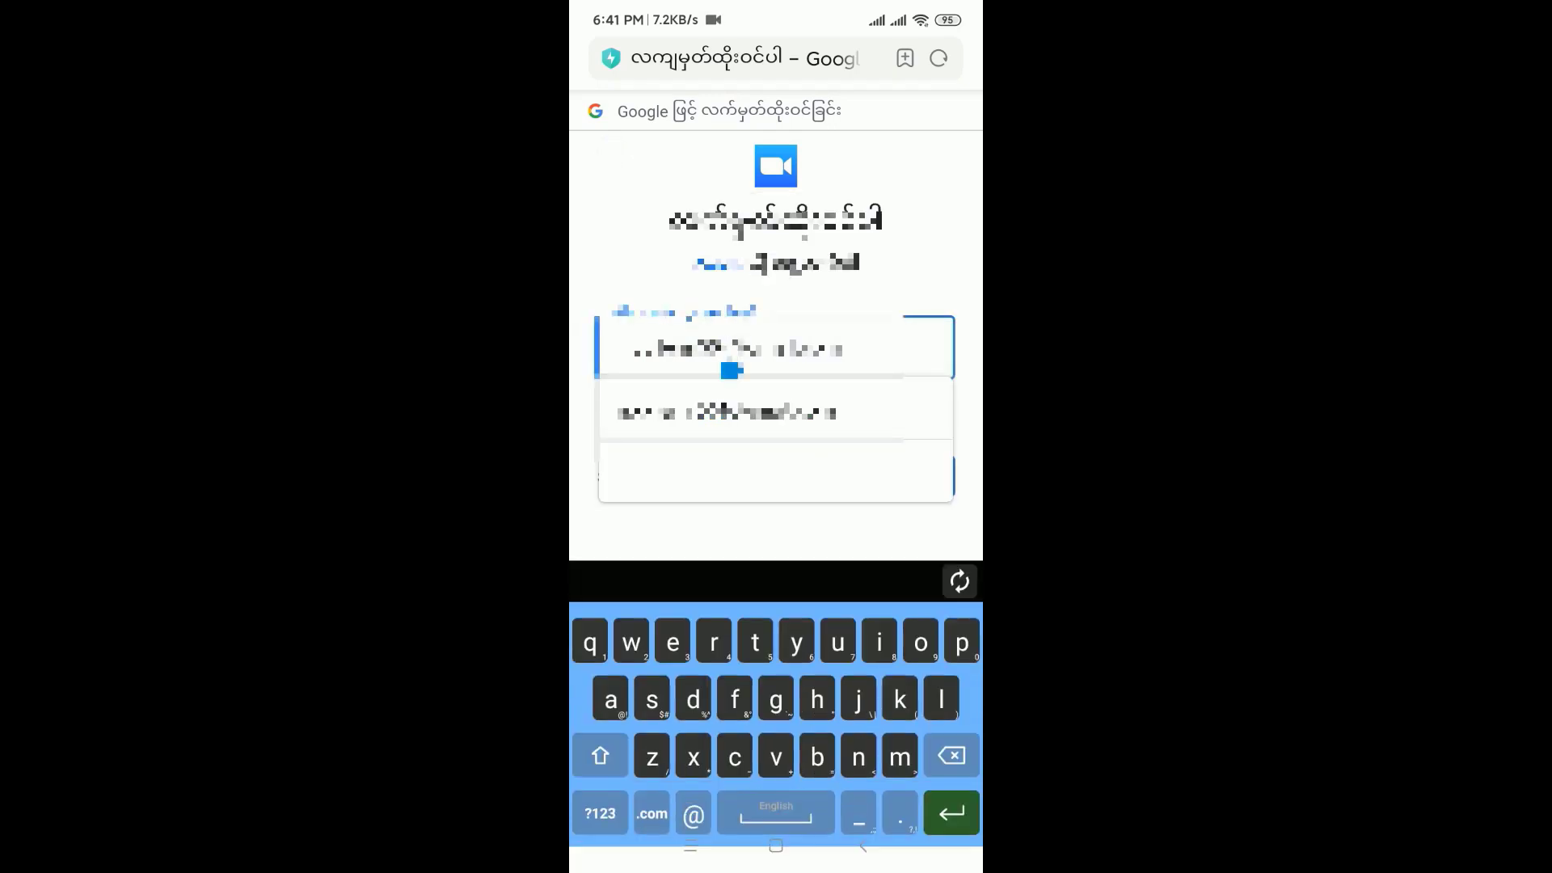
{"action": "key", "text": "BackSpace"}
{"action": "key", "text": "BackSpace"}
{"action": "key", "text": "BackSpace"}
{"action": "key", "text": "BackSpace"}
{"action": "key", "text": "BackSpace"}
{"action": "key", "text": "BackSpace"}
{"action": "key", "text": "BackSpace"}
{"action": "key", "text": "BackSpace"}
{"action": "key", "text": "BackSpace"}
{"action": "key", "text": "BackSpace"}
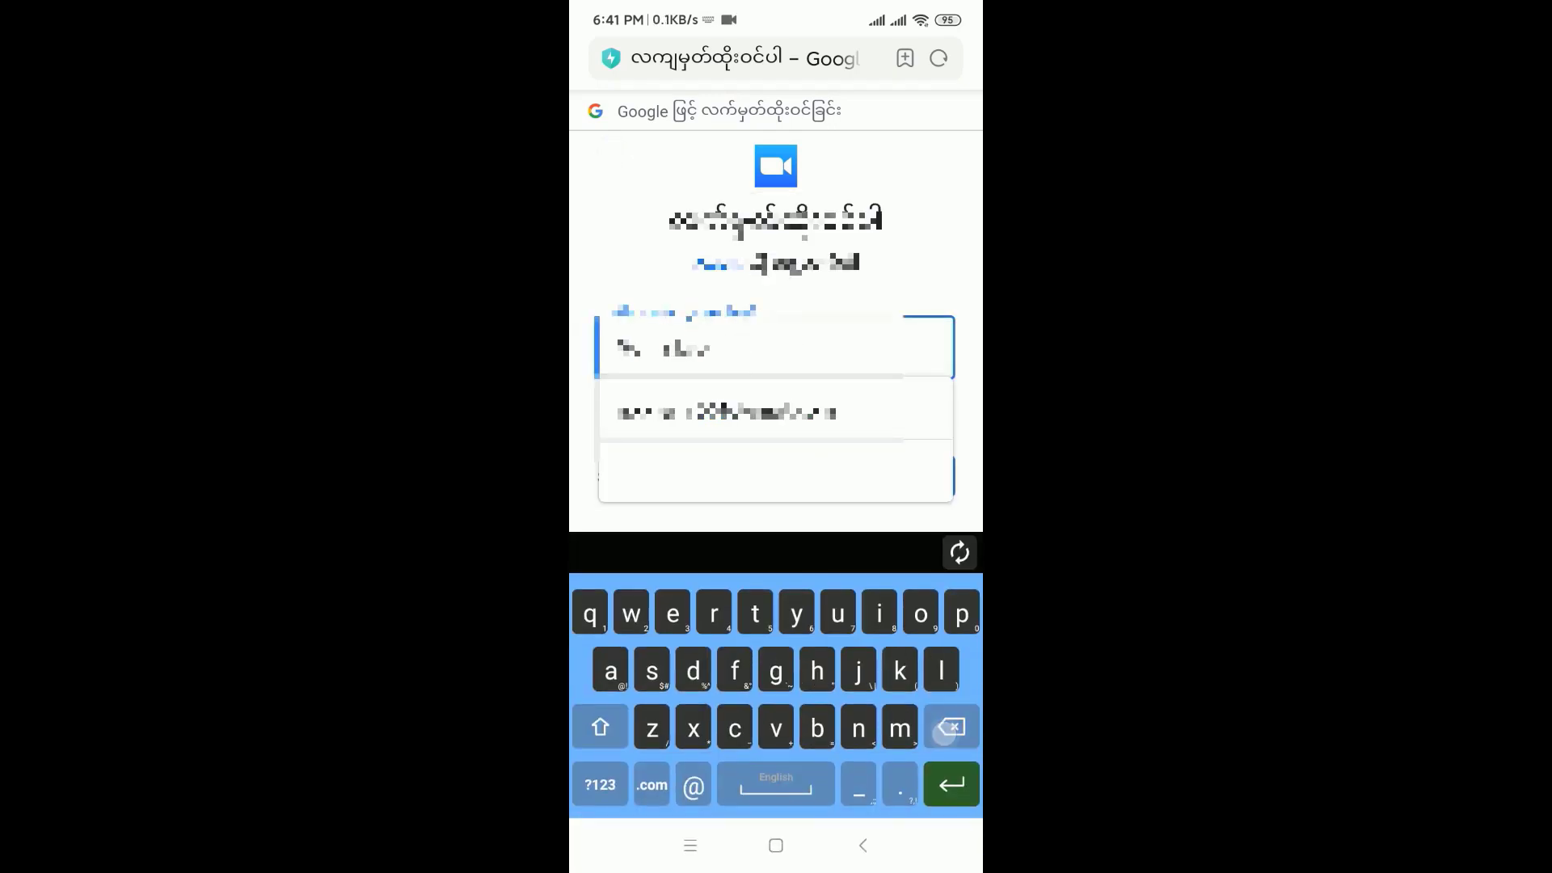
{"action": "left_click", "coordinate": [914, 287]}
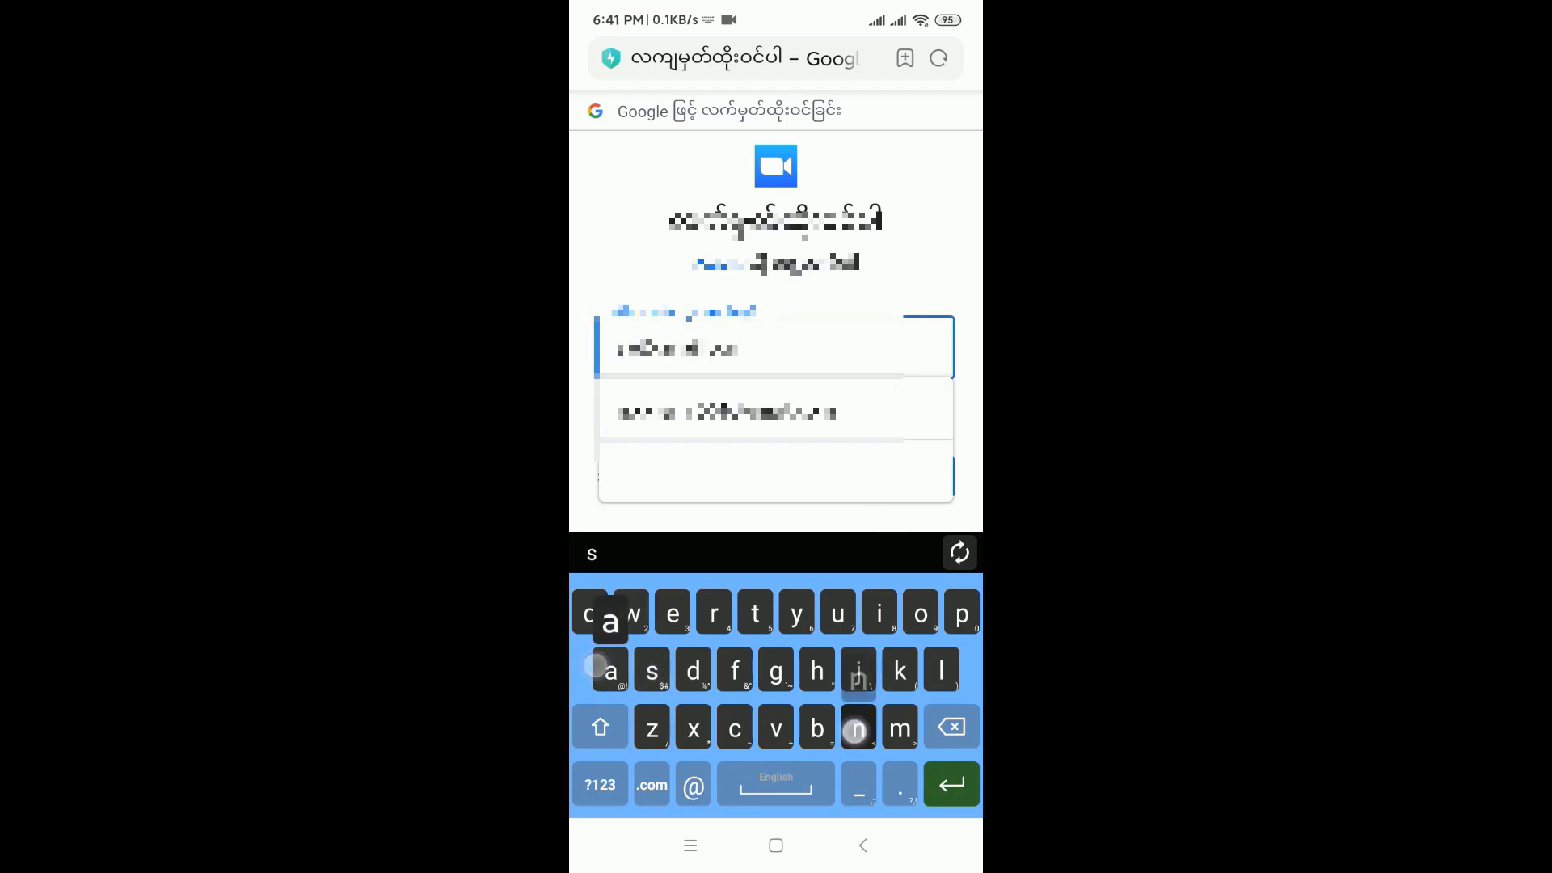
{"action": "left_click", "coordinate": [600, 784]}
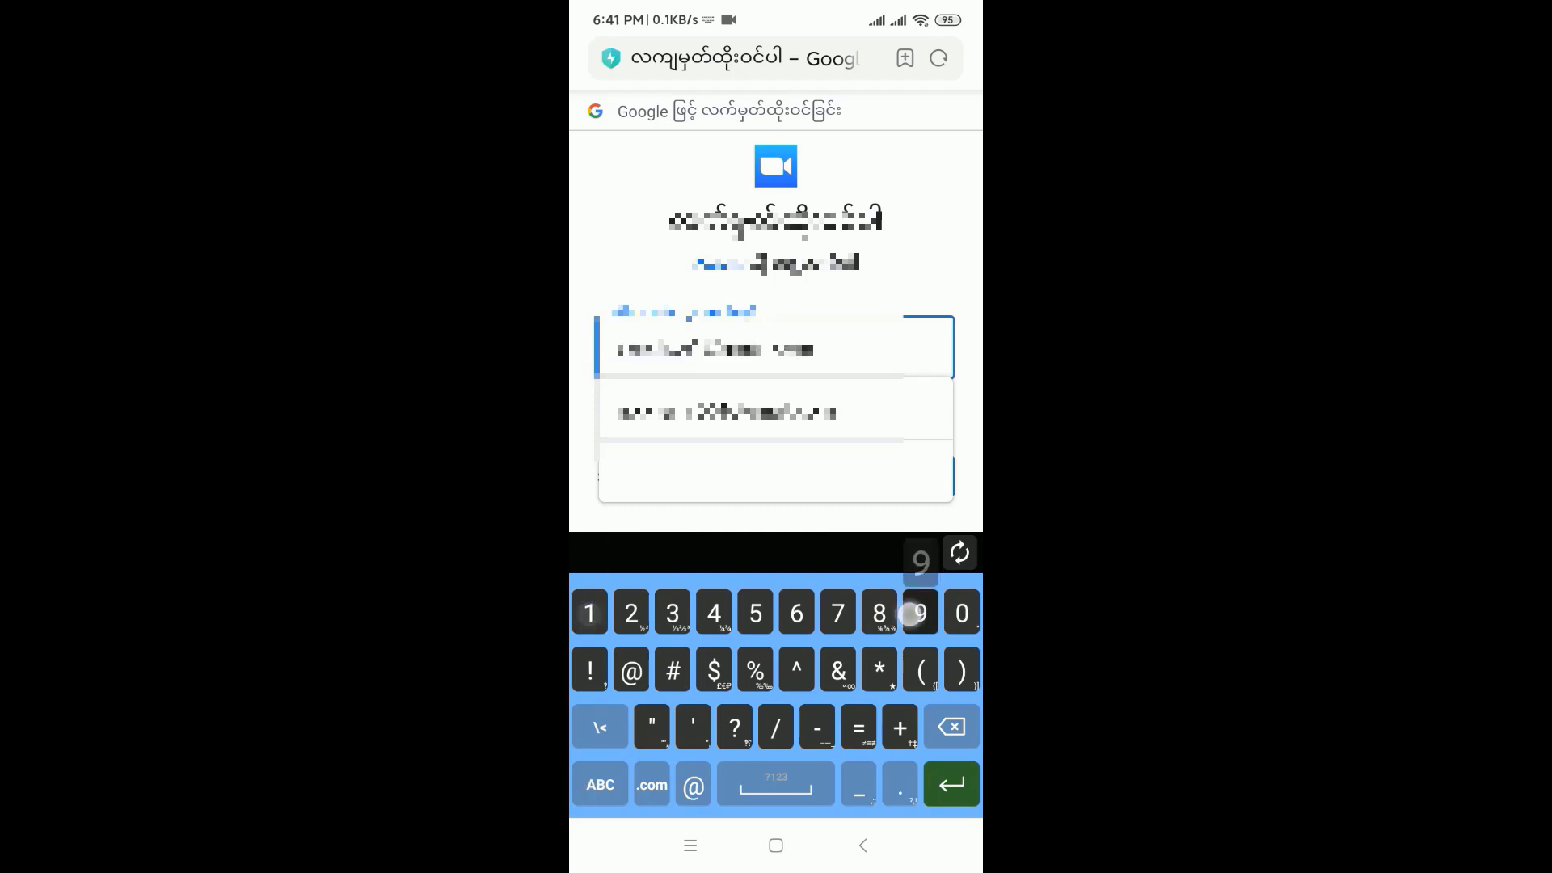
{"action": "key", "text": "Escape"}
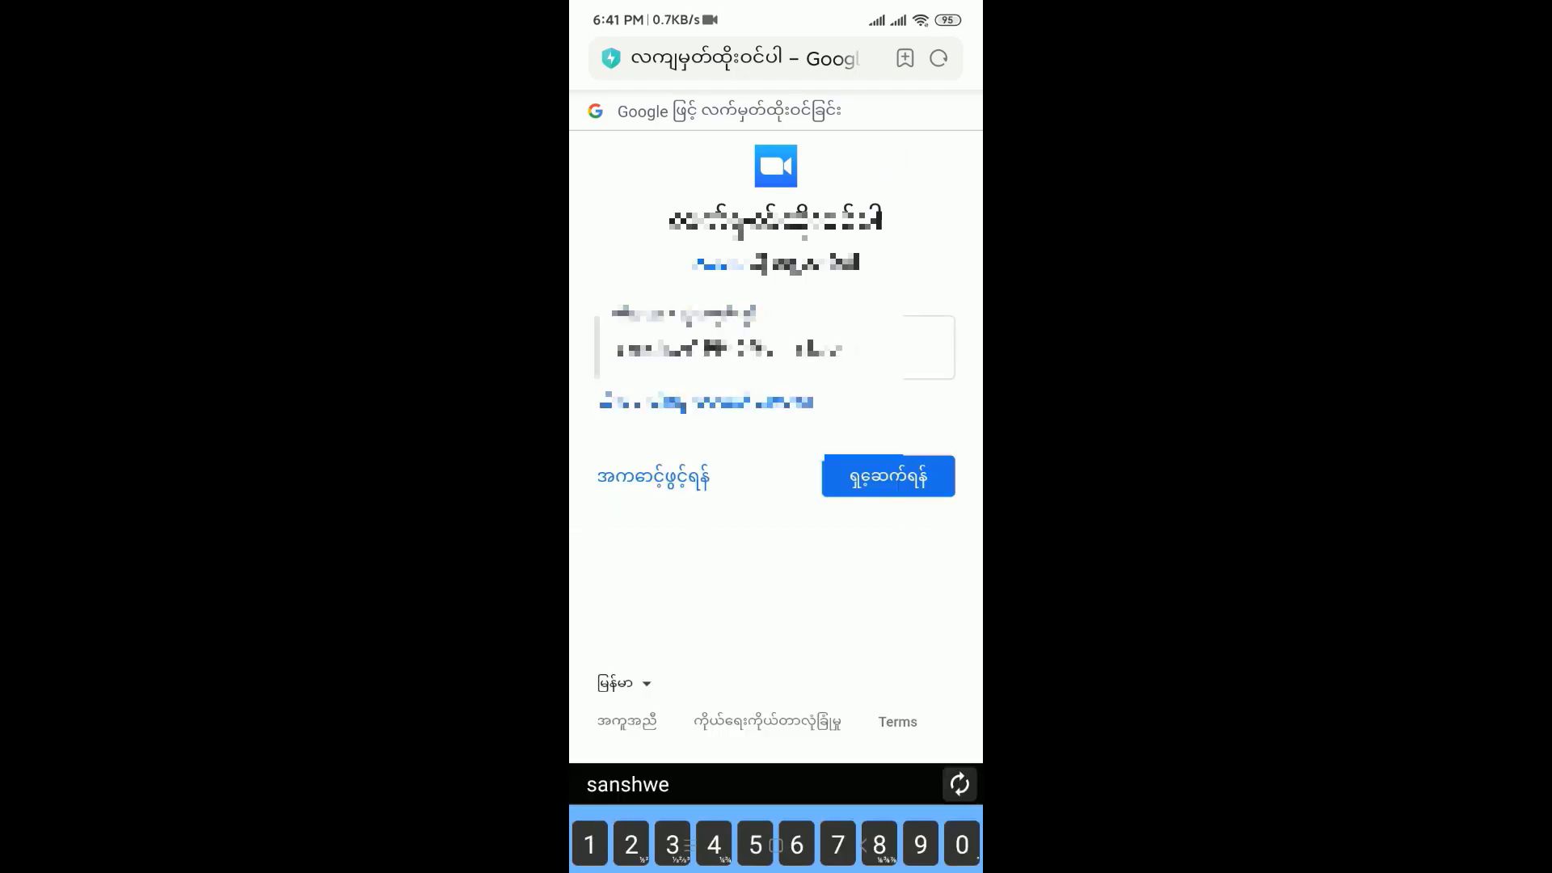
{"action": "left_click", "coordinate": [904, 477]}
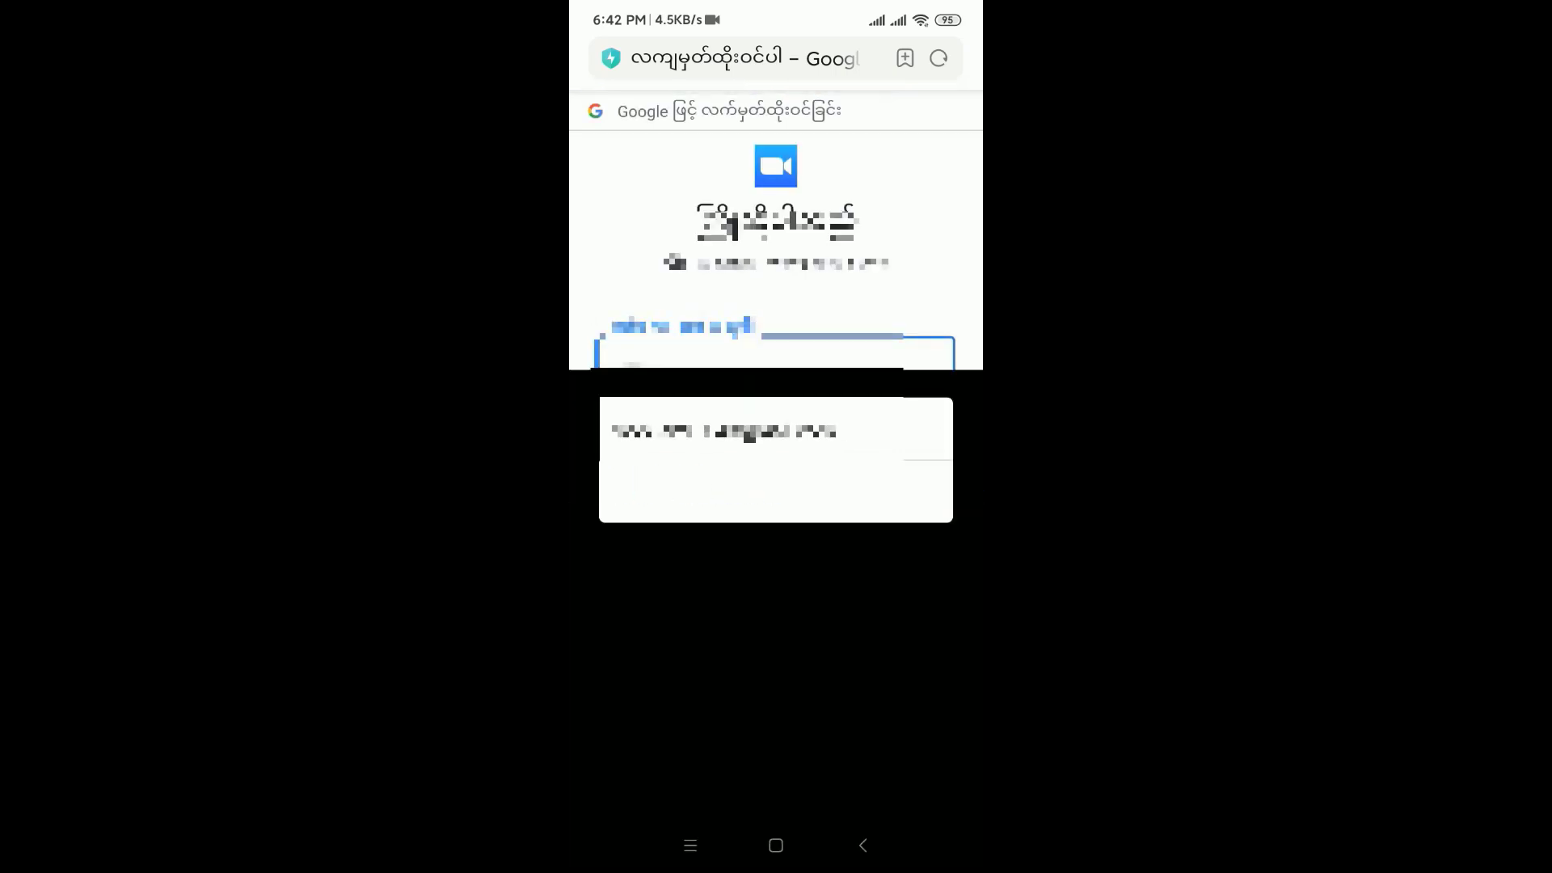
Step: Enter the Google account password and submit it to sign in
{"action": "left_click", "coordinate": [668, 367]}
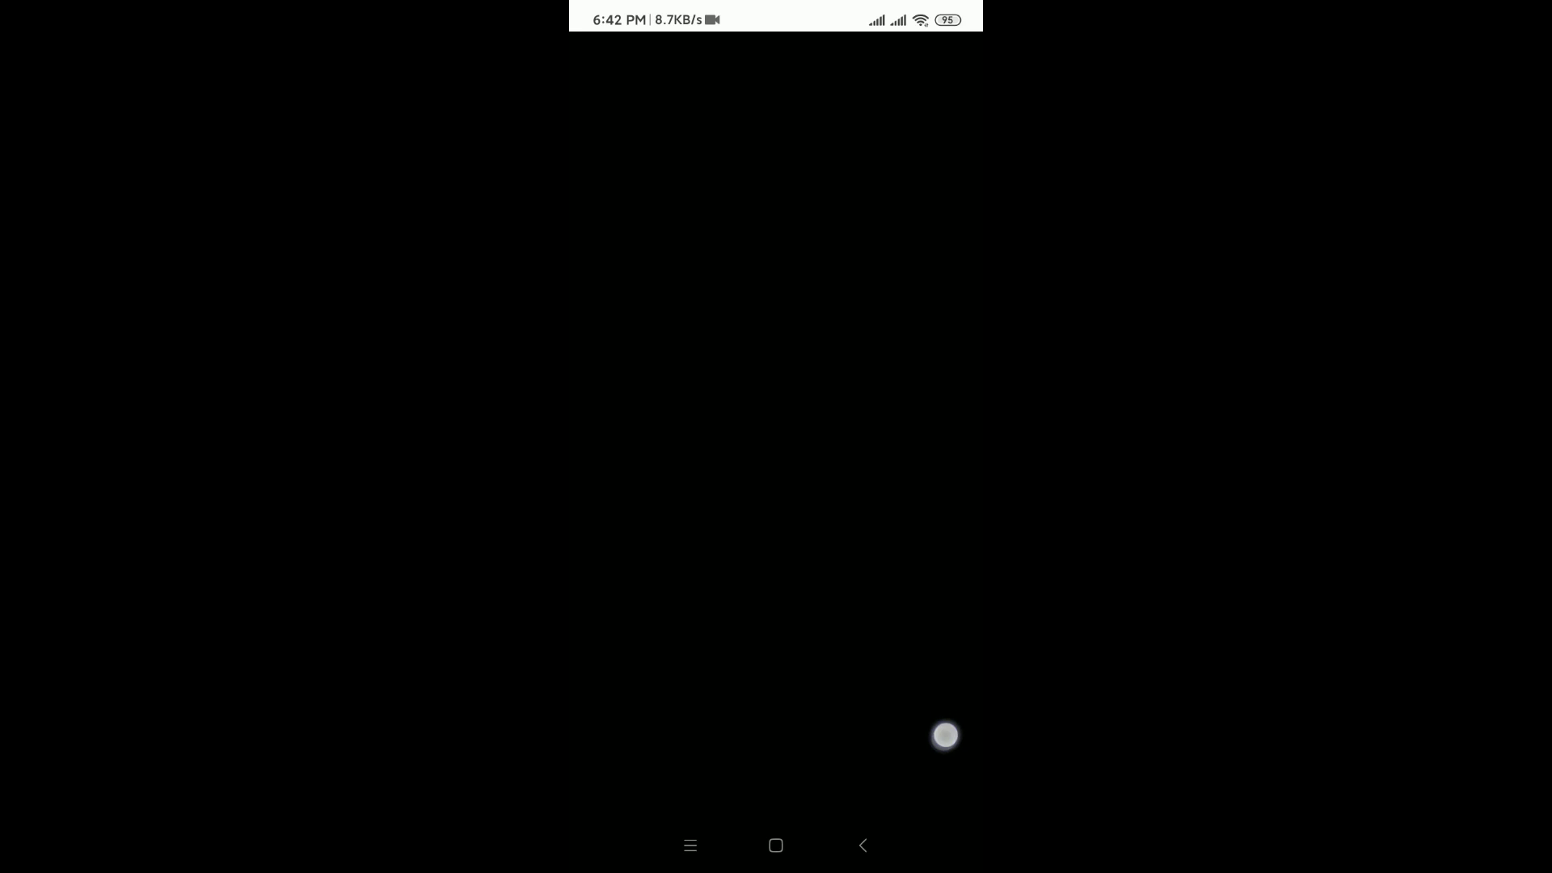
{"action": "left_click", "coordinate": [957, 734]}
{"action": "left_click", "coordinate": [660, 672]}
{"action": "left_click", "coordinate": [813, 678]}
{"action": "left_click", "coordinate": [610, 422]}
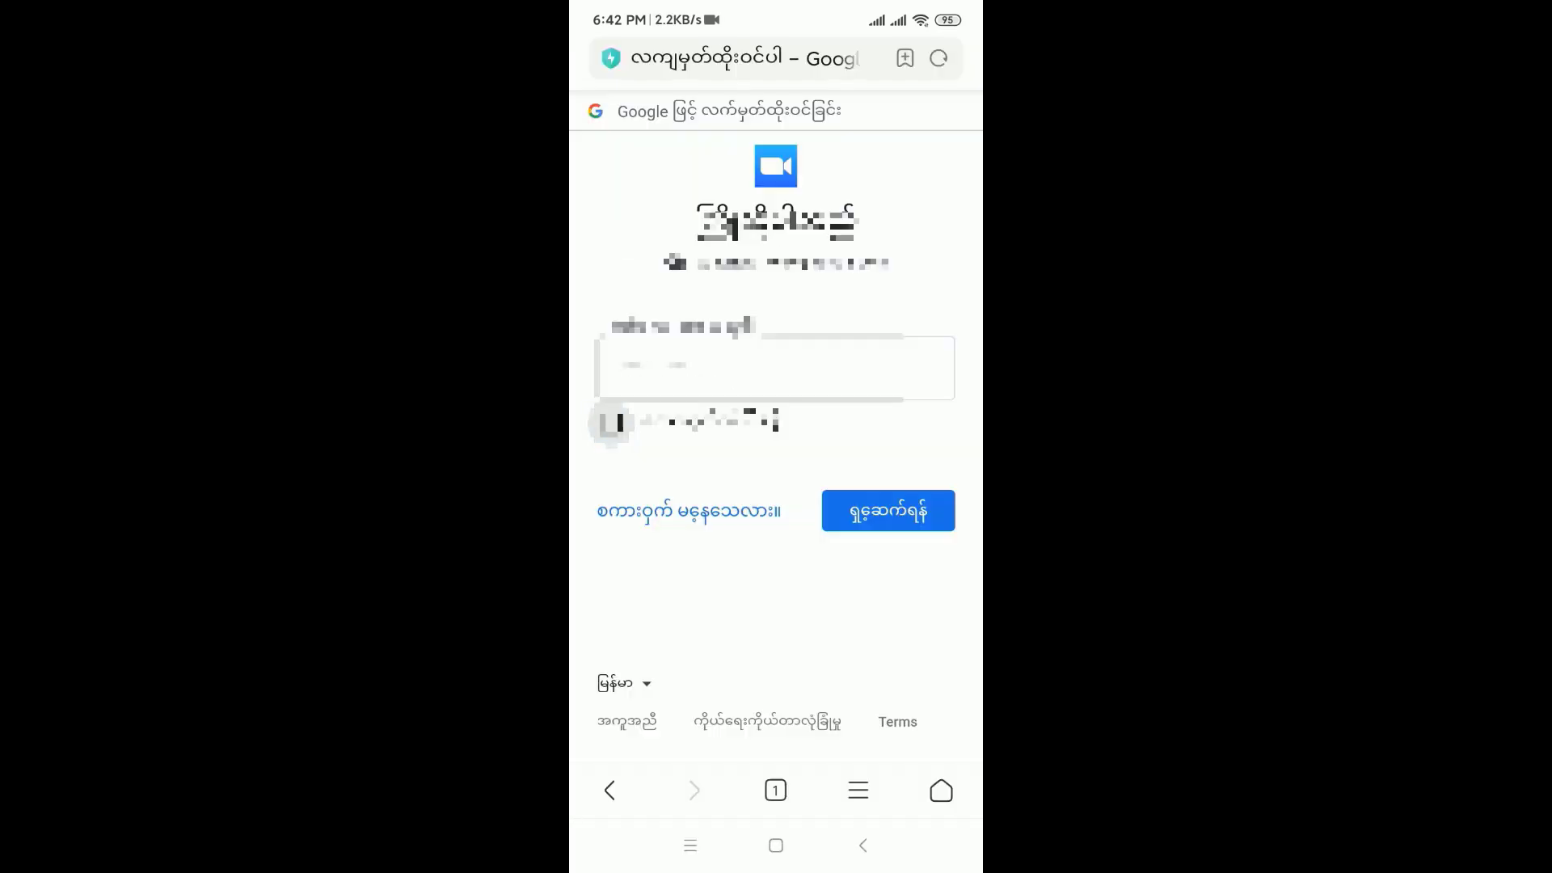
{"action": "left_click", "coordinate": [866, 517]}
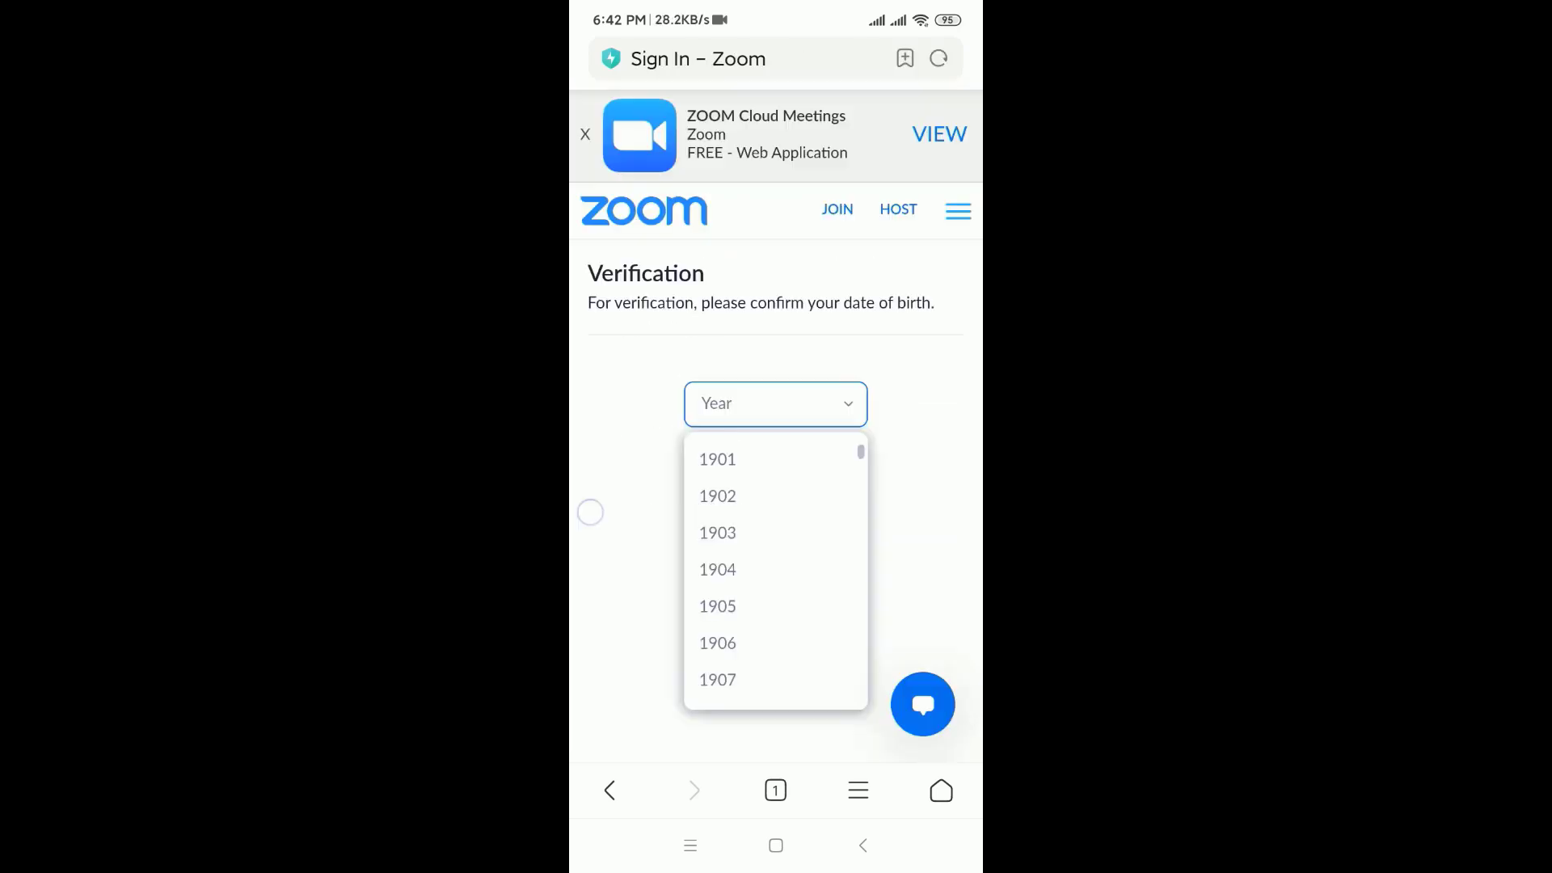
Step: Pick 1994 from the birth-year list, declining the browser's save prompt, and continue
{"action": "left_click", "coordinate": [591, 512]}
{"action": "left_click", "coordinate": [837, 396]}
{"action": "scroll", "coordinate": [735, 544], "scroll_direction": "down", "scroll_amount": 6}
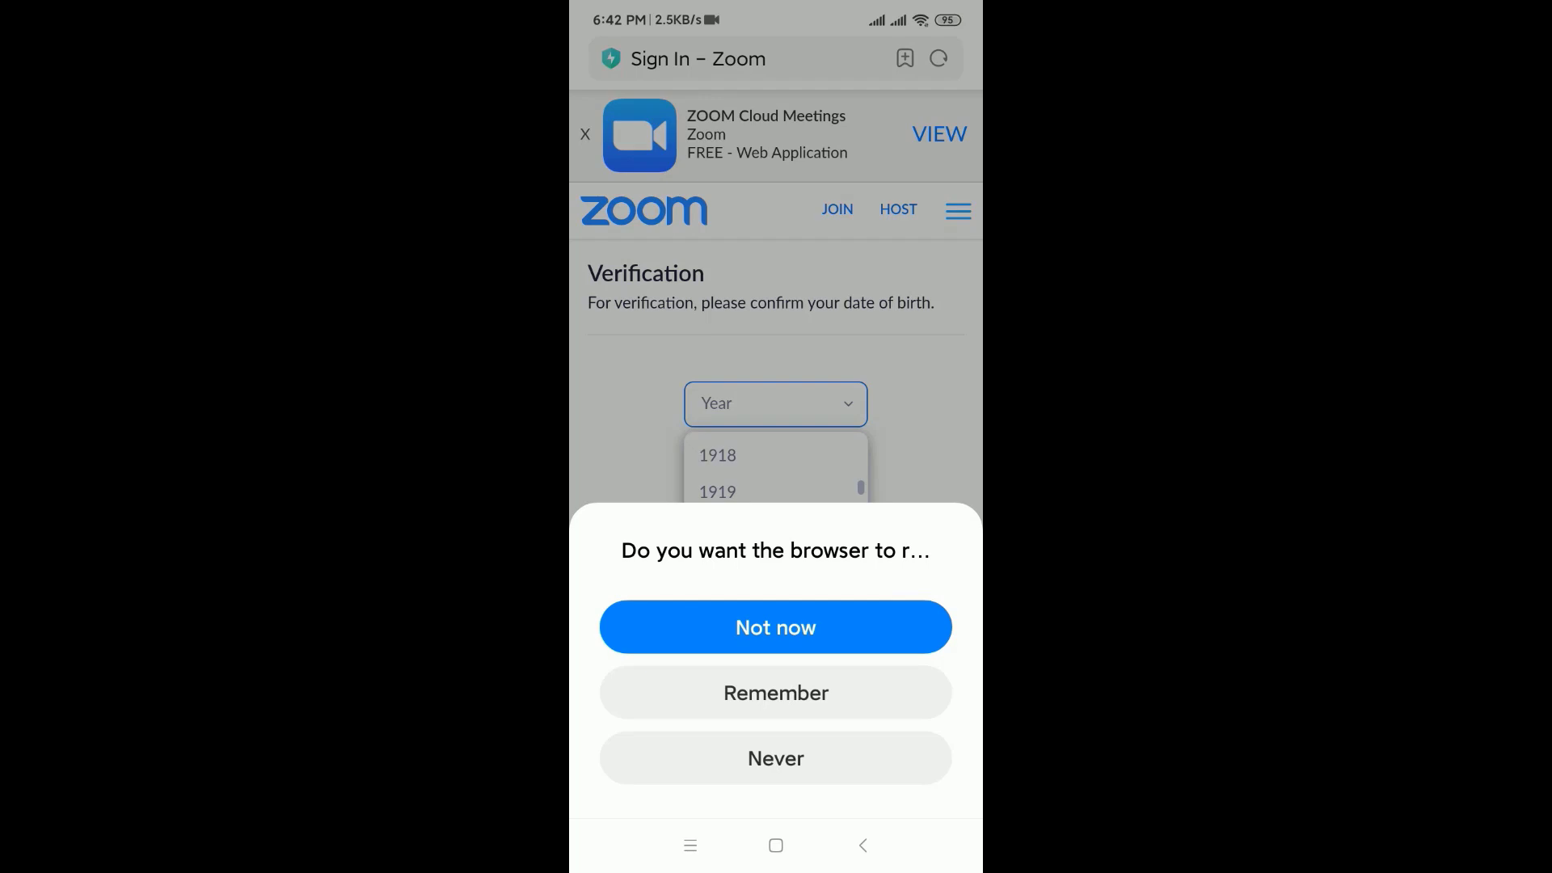
{"action": "left_click", "coordinate": [712, 629]}
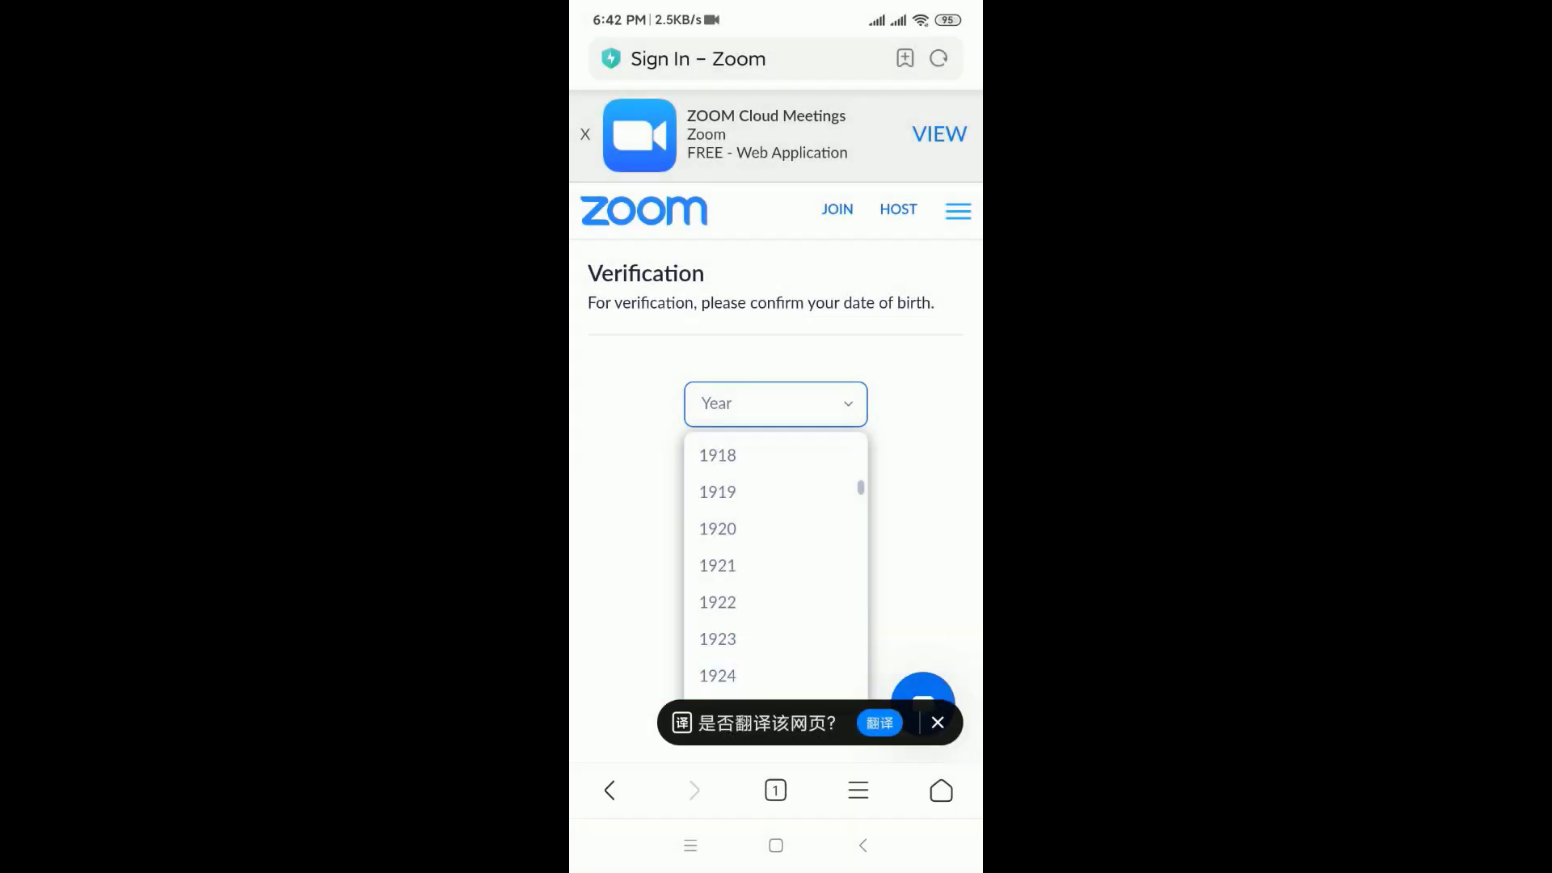
{"action": "scroll", "coordinate": [775, 566], "scroll_direction": "down", "scroll_amount": 5}
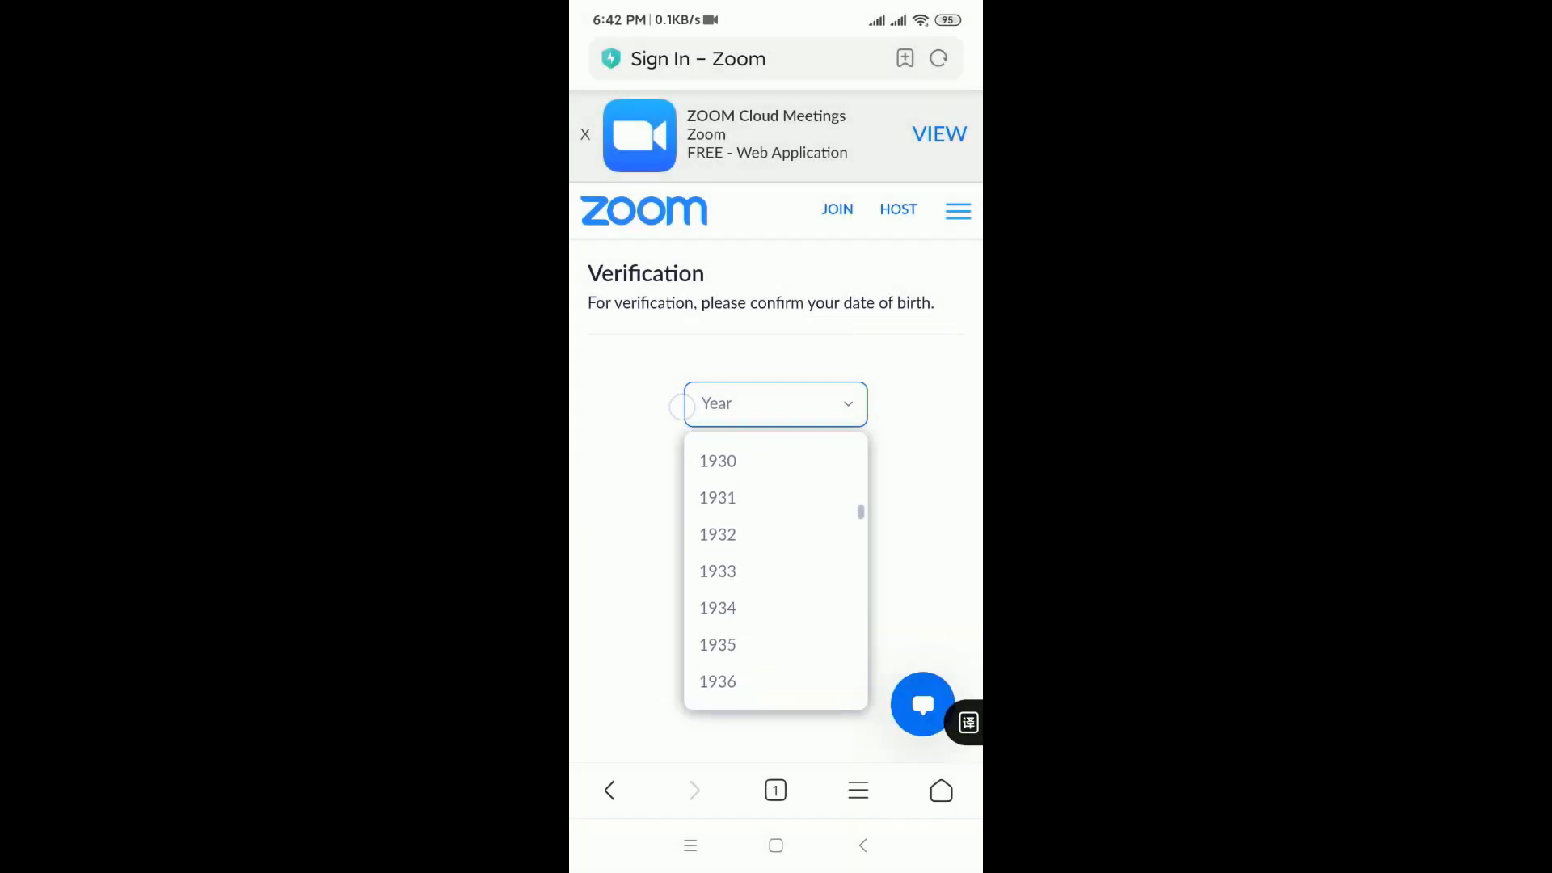
{"action": "scroll", "coordinate": [775, 566], "scroll_direction": "down", "scroll_amount": 5}
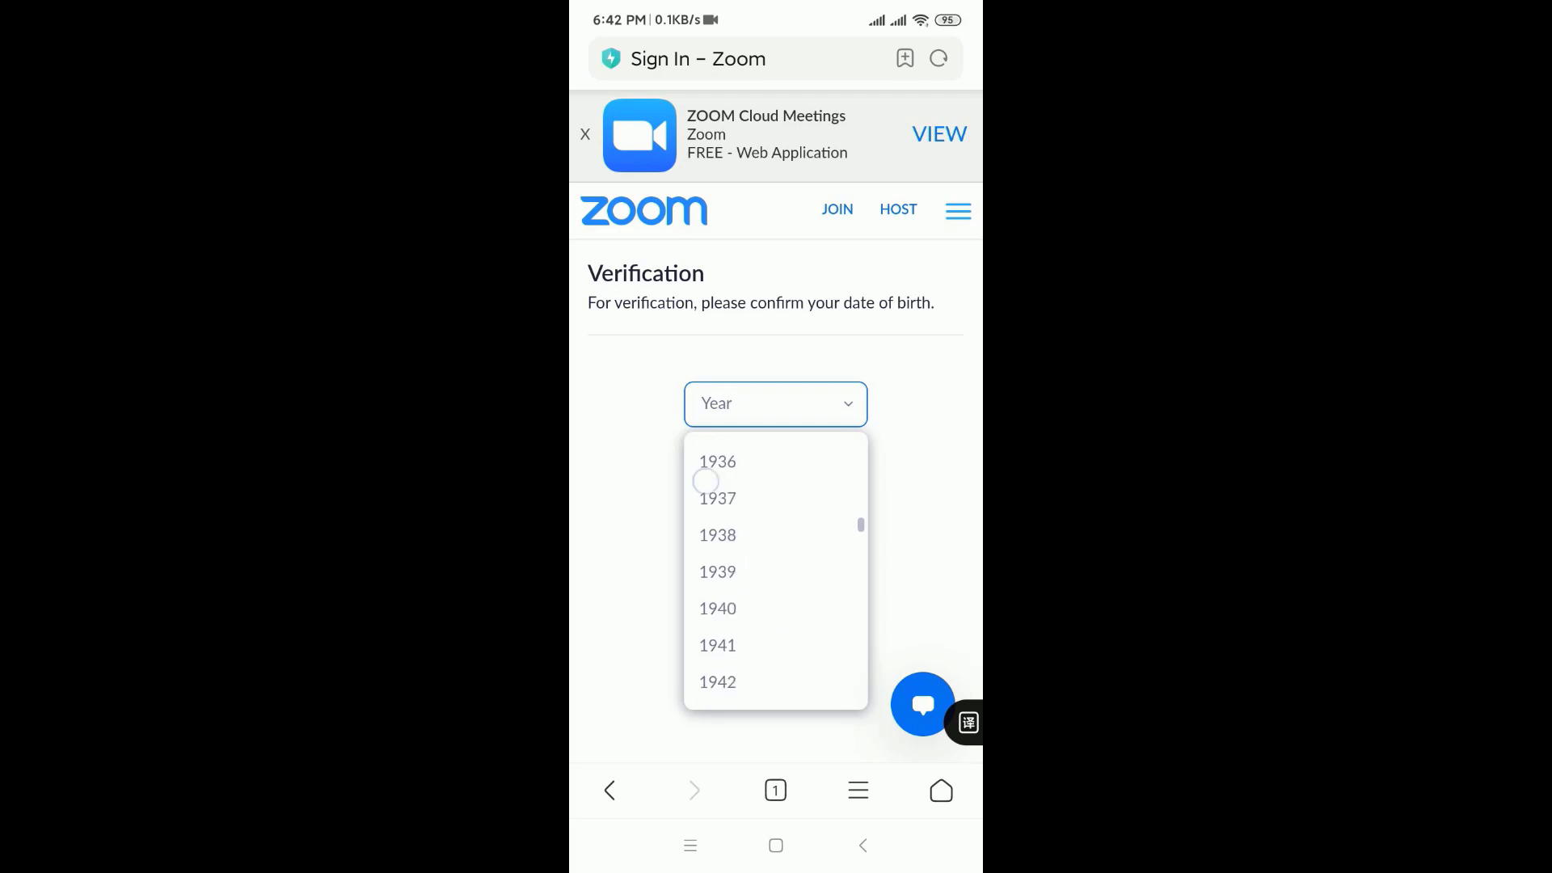
{"action": "scroll", "coordinate": [775, 566], "scroll_direction": "down", "scroll_amount": 20}
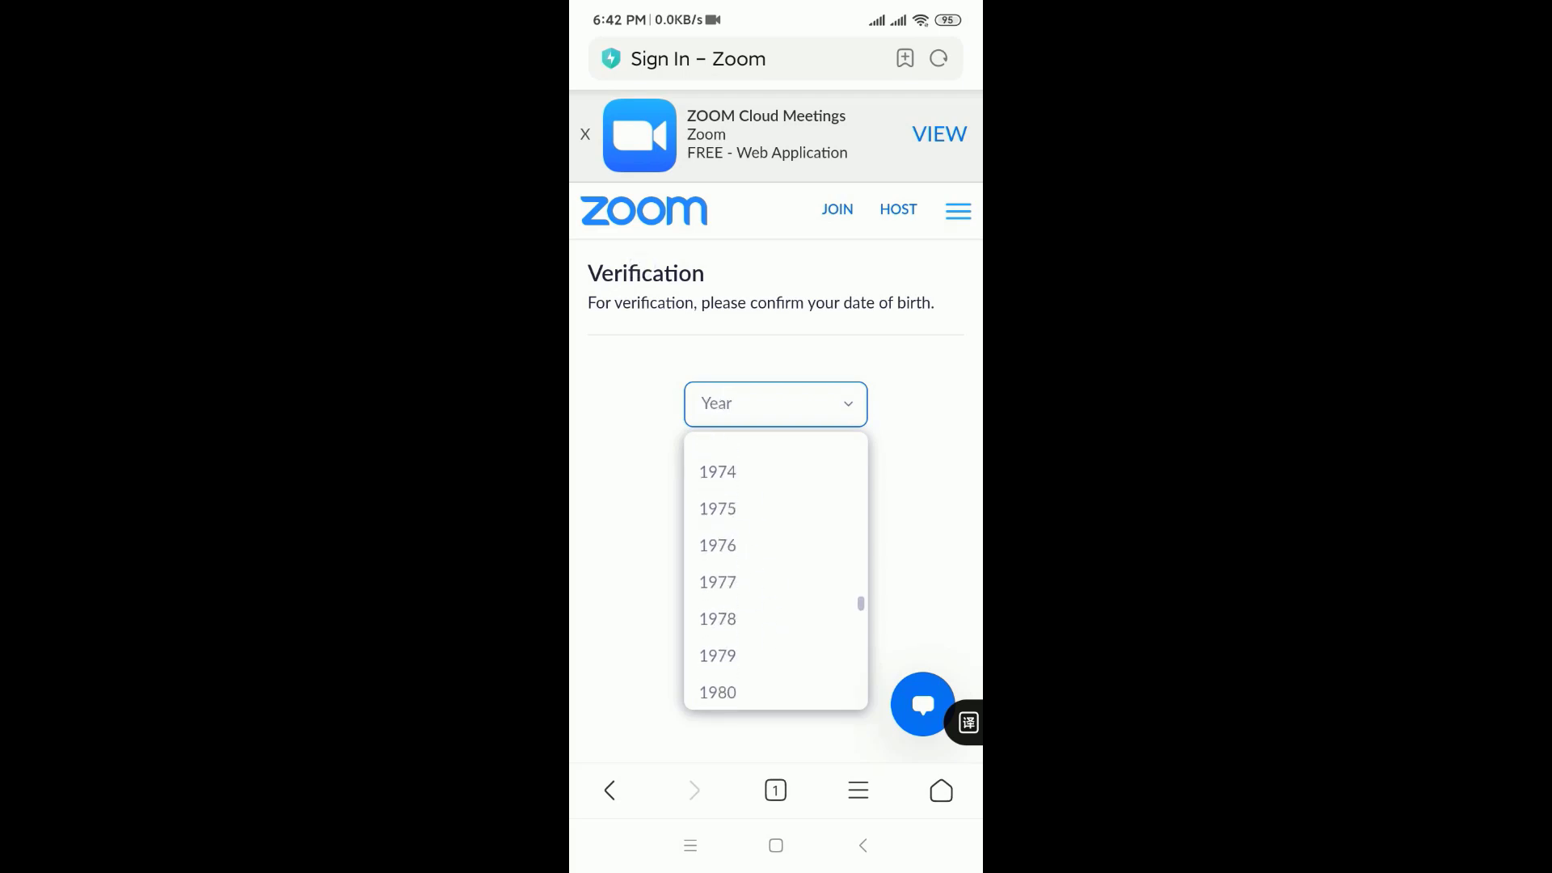
{"action": "scroll", "coordinate": [708, 511], "scroll_direction": "up", "scroll_amount": 2}
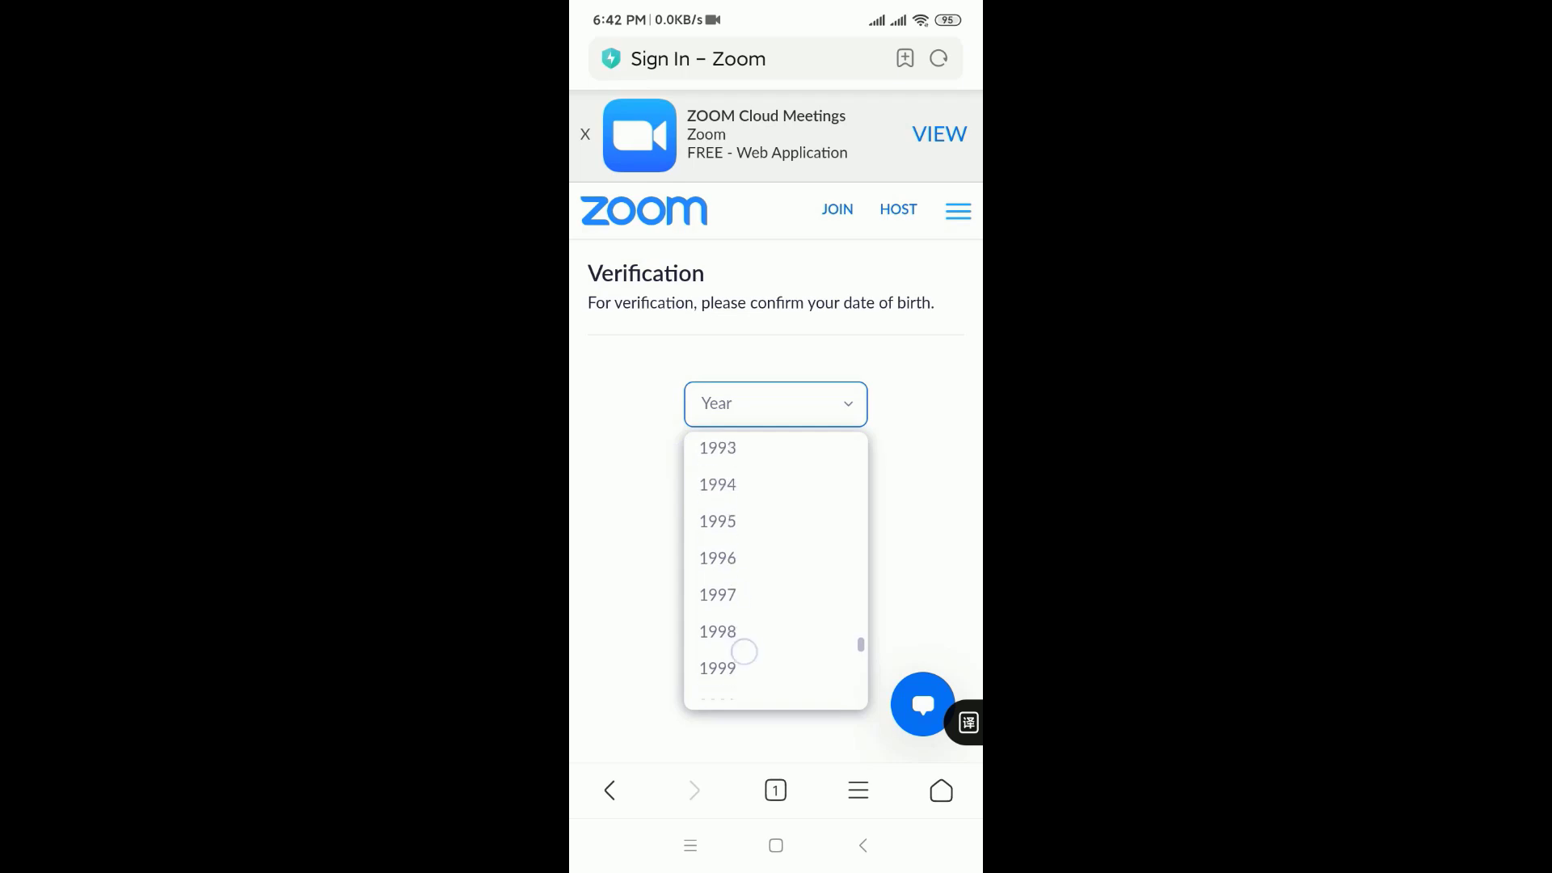
{"action": "left_click", "coordinate": [718, 493]}
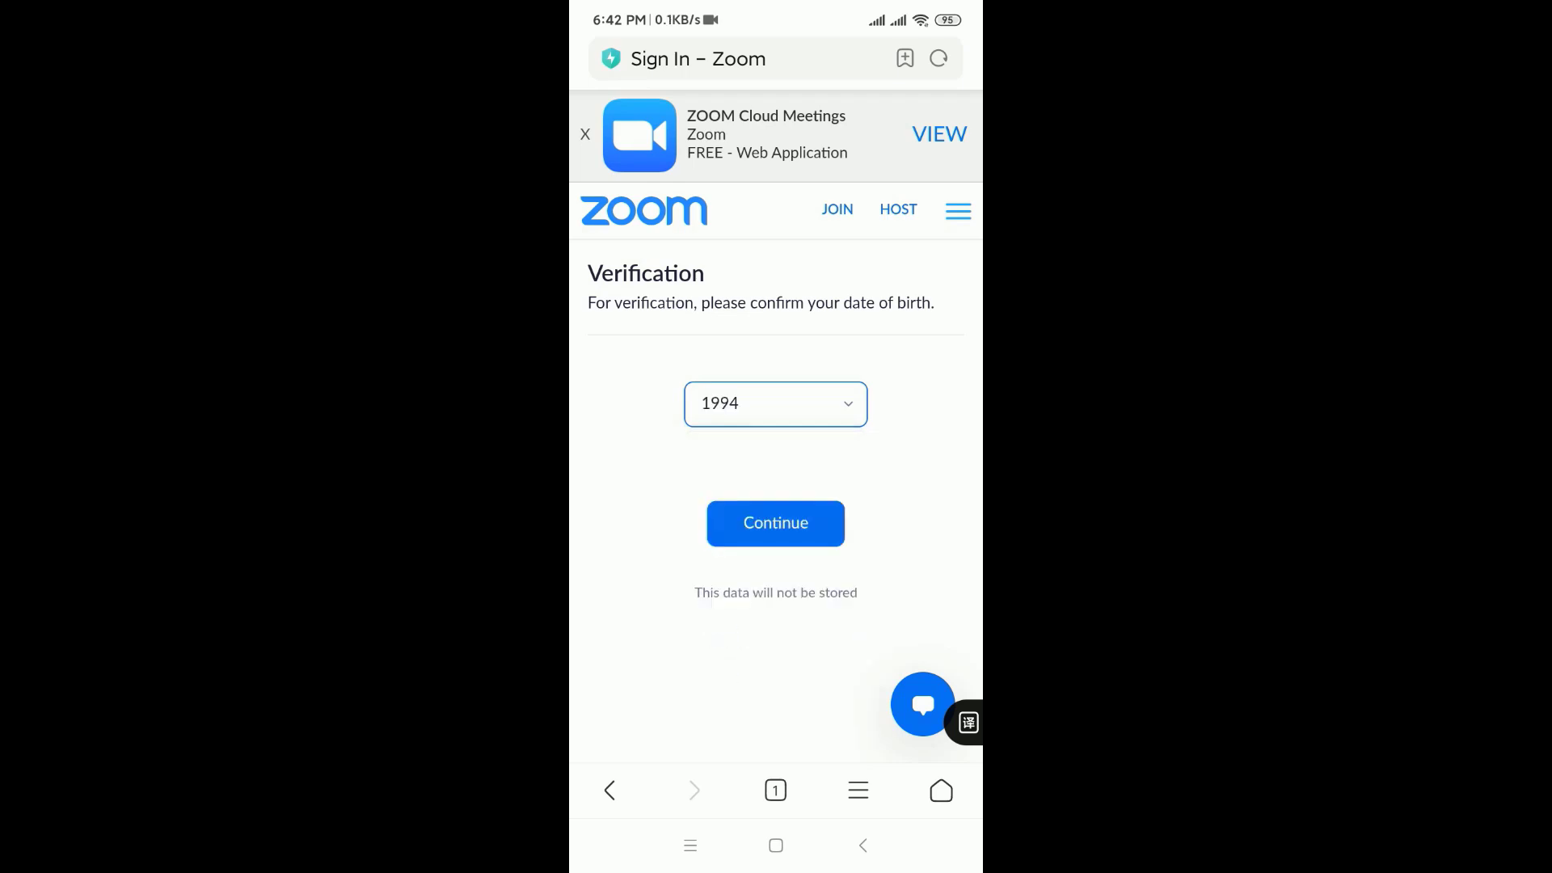
{"action": "left_click", "coordinate": [767, 526]}
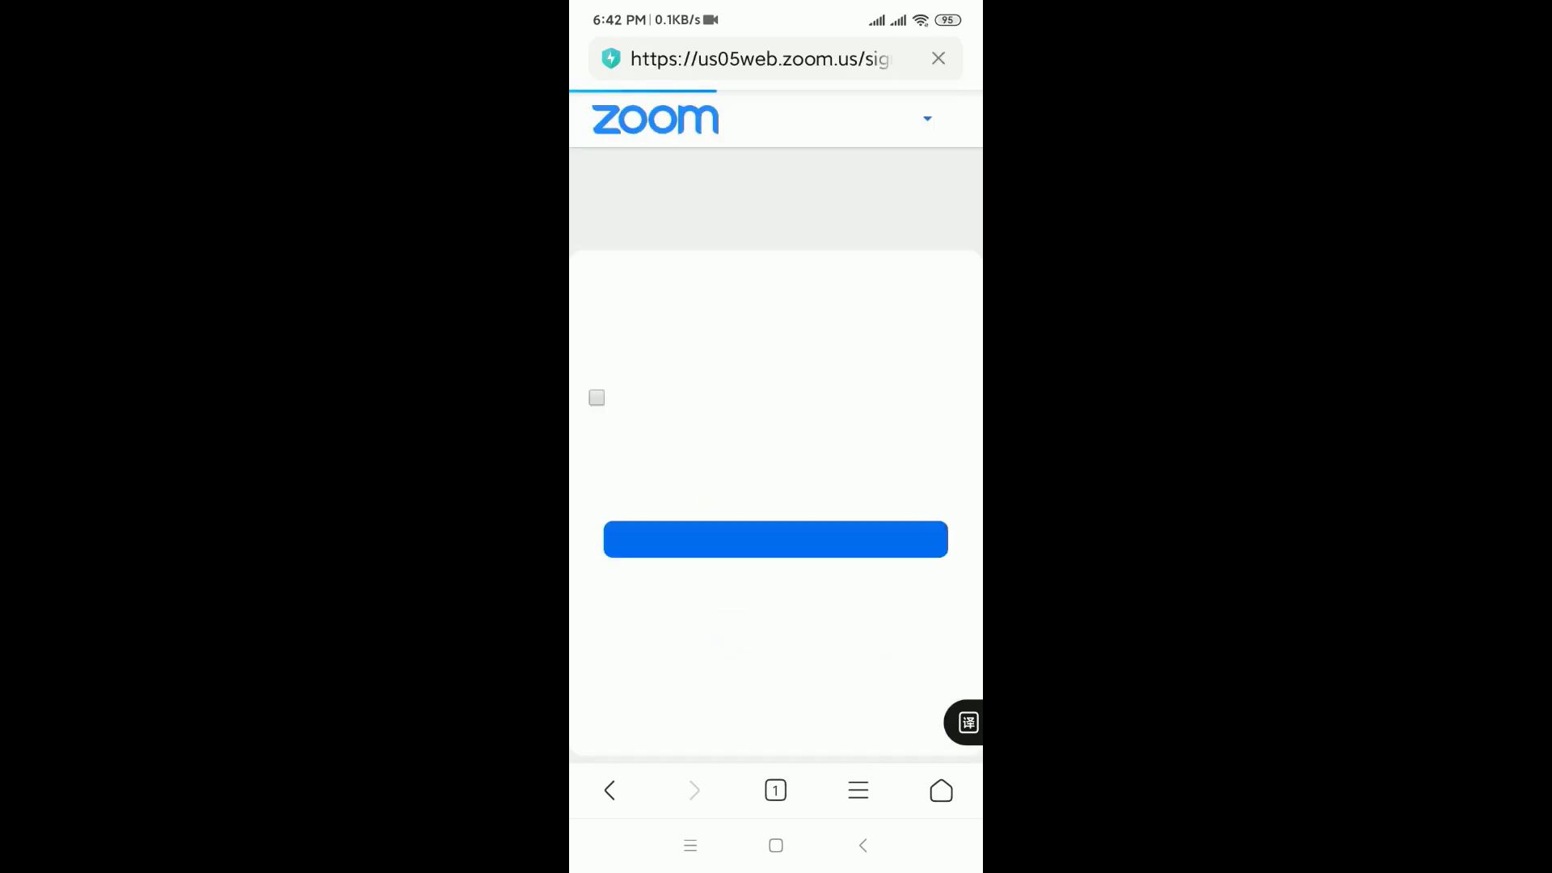
Step: Create the new Zoom account, glance at its settings, then switch to the phone's recent apps
{"action": "left_click", "coordinate": [740, 541]}
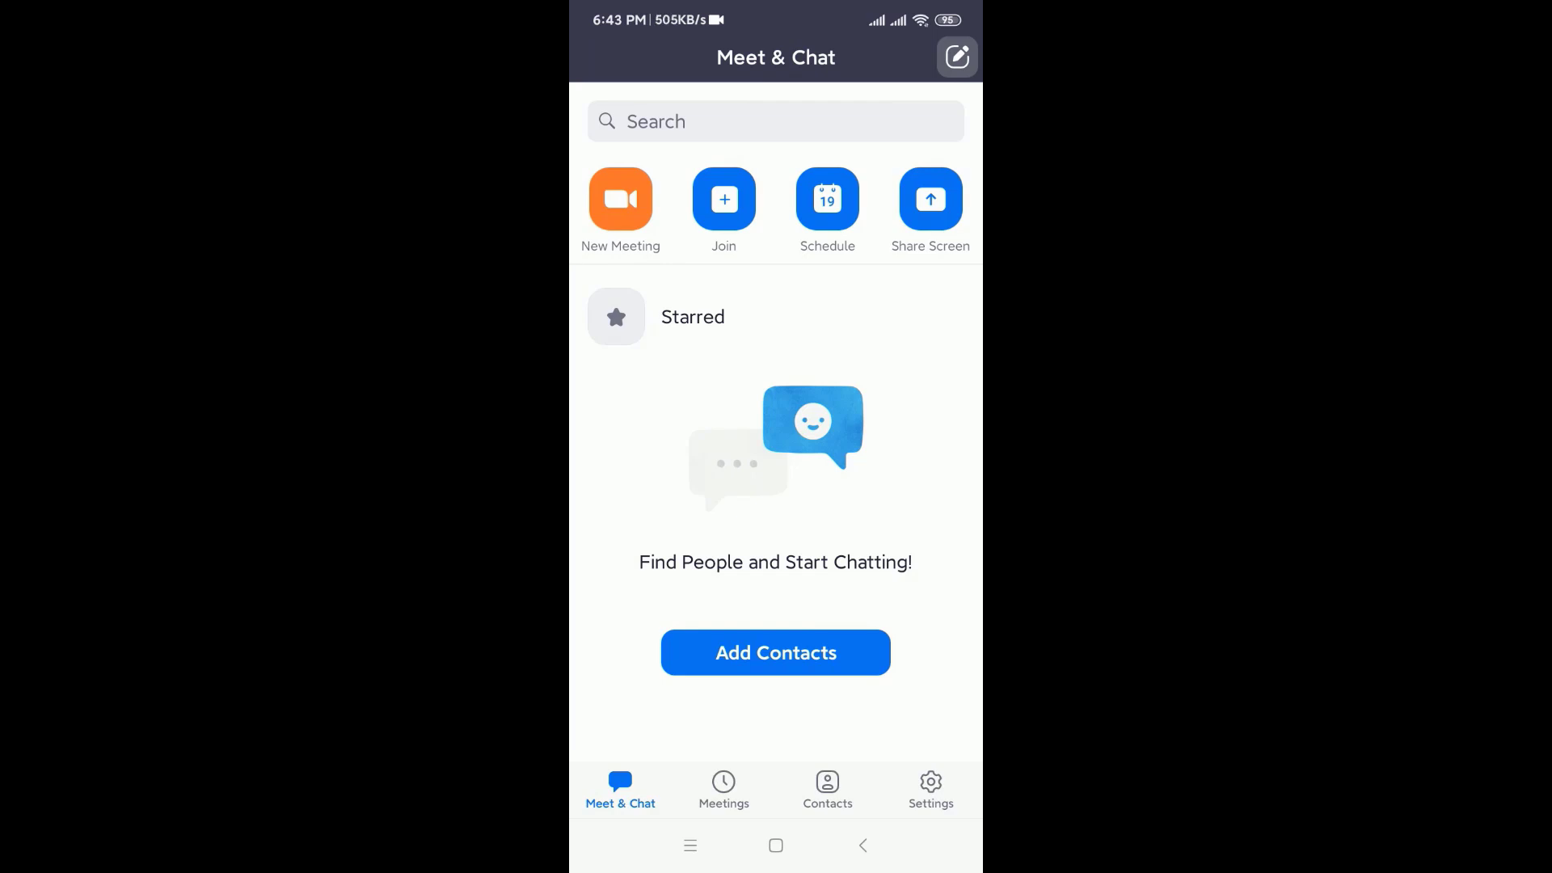
{"action": "left_click", "coordinate": [930, 788]}
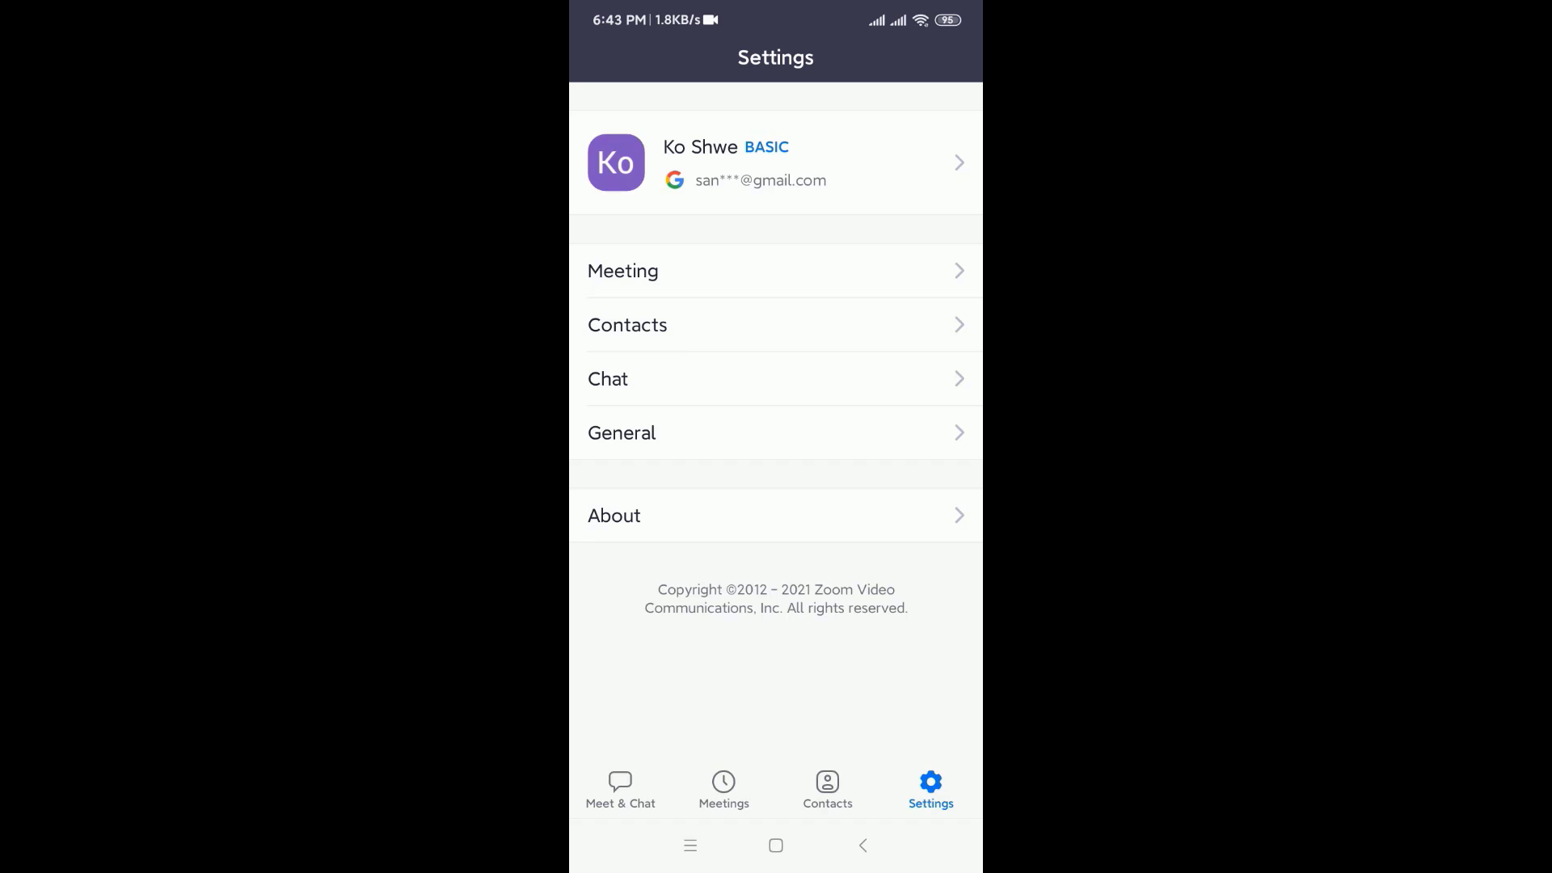
{"action": "left_click", "coordinate": [620, 788]}
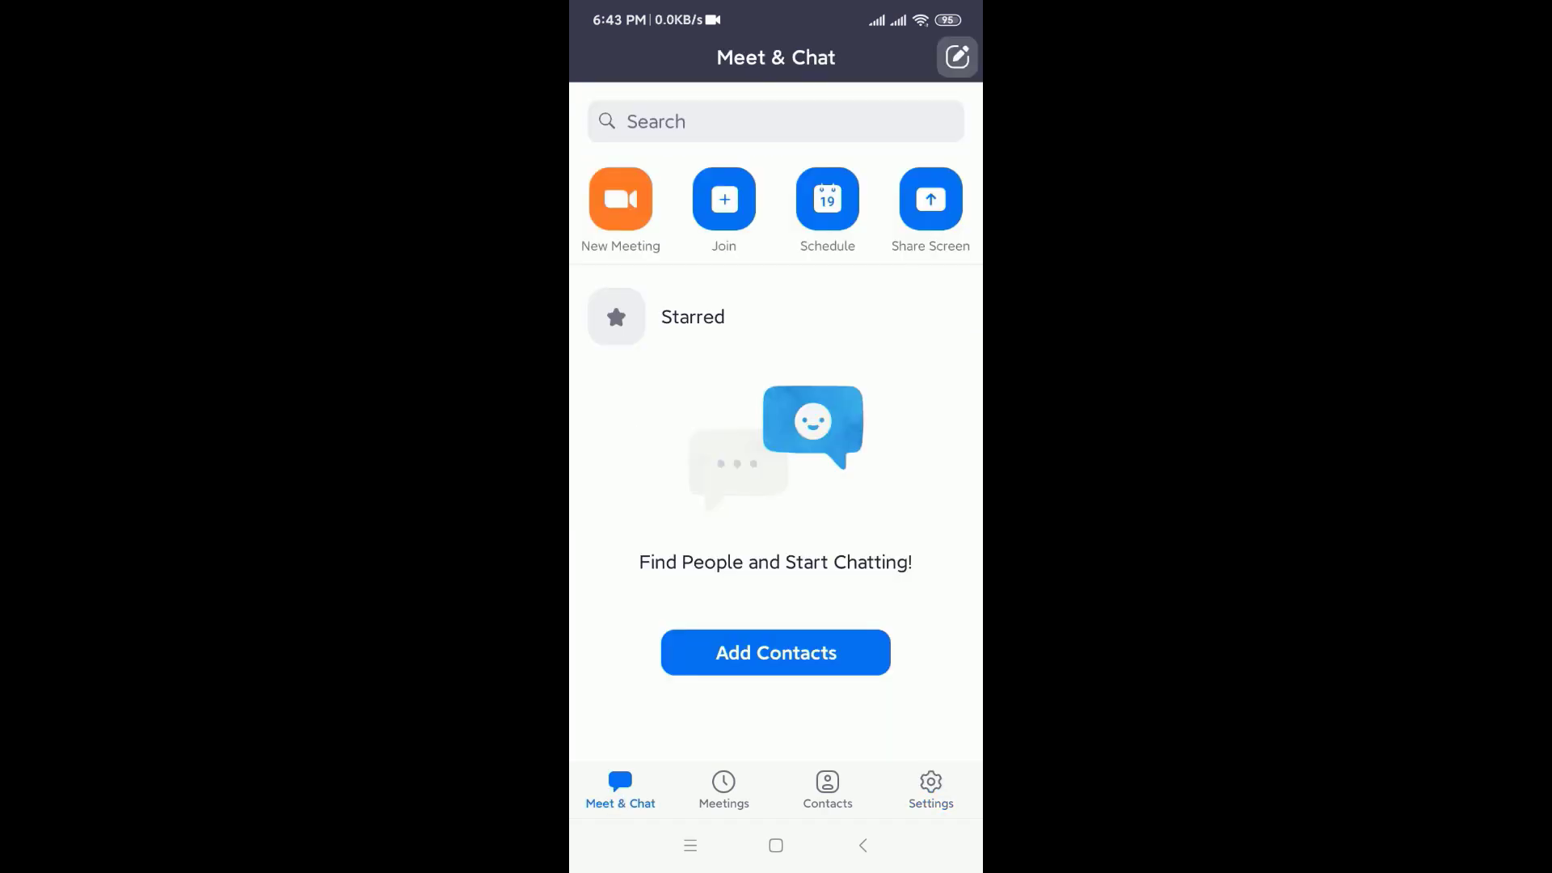
{"action": "left_click", "coordinate": [776, 845]}
{"action": "left_click", "coordinate": [691, 845]}
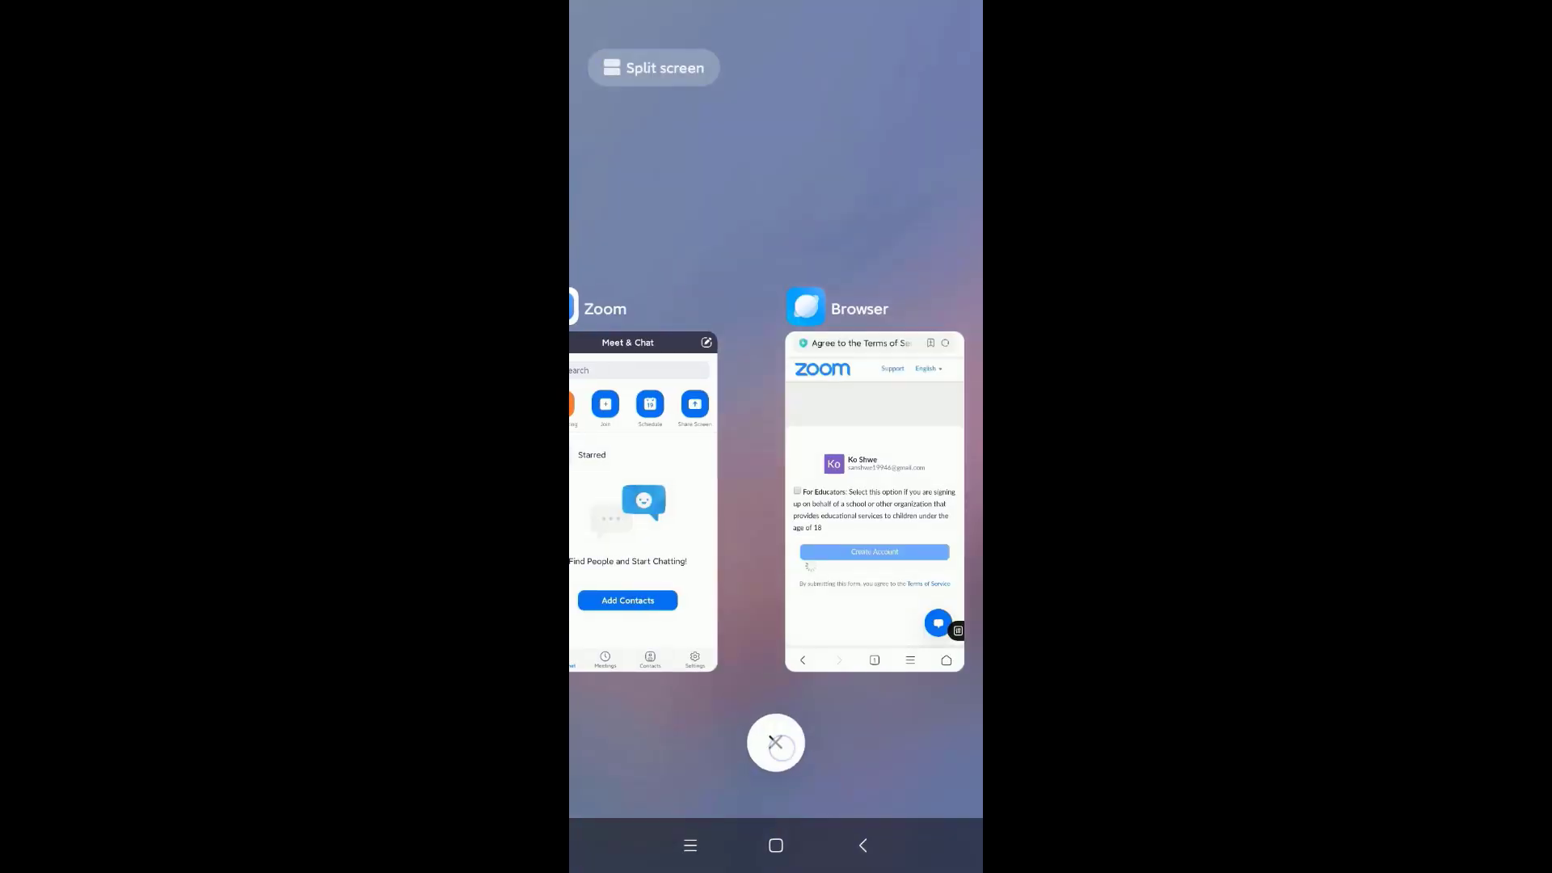
Step: Clear all recent apps on the phone and relaunch Zoom from the home screen
{"action": "left_click", "coordinate": [776, 742]}
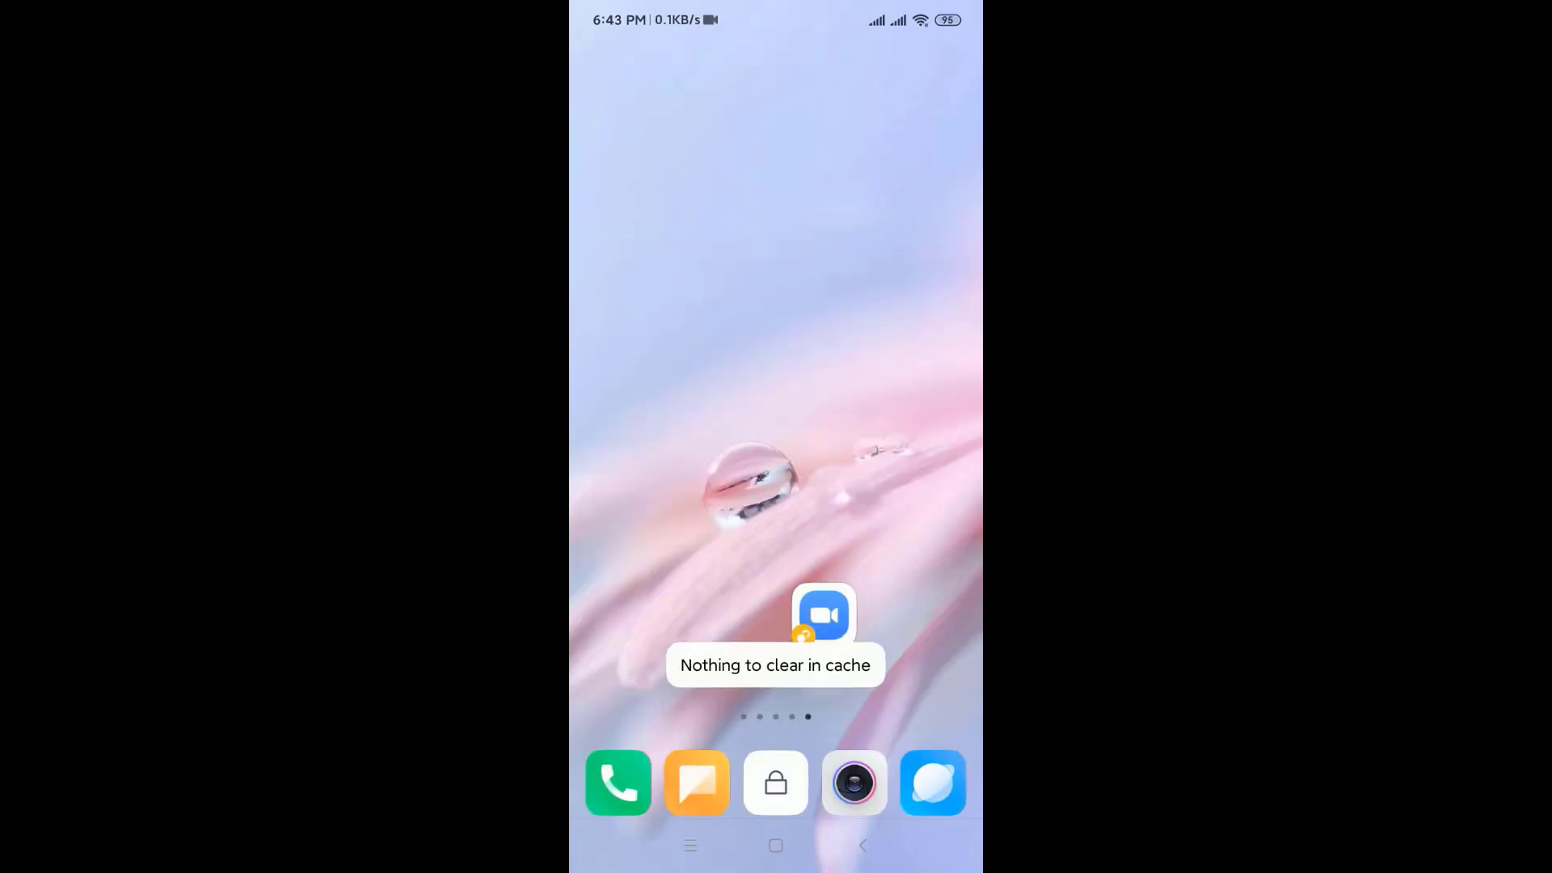
{"action": "left_click", "coordinate": [824, 615]}
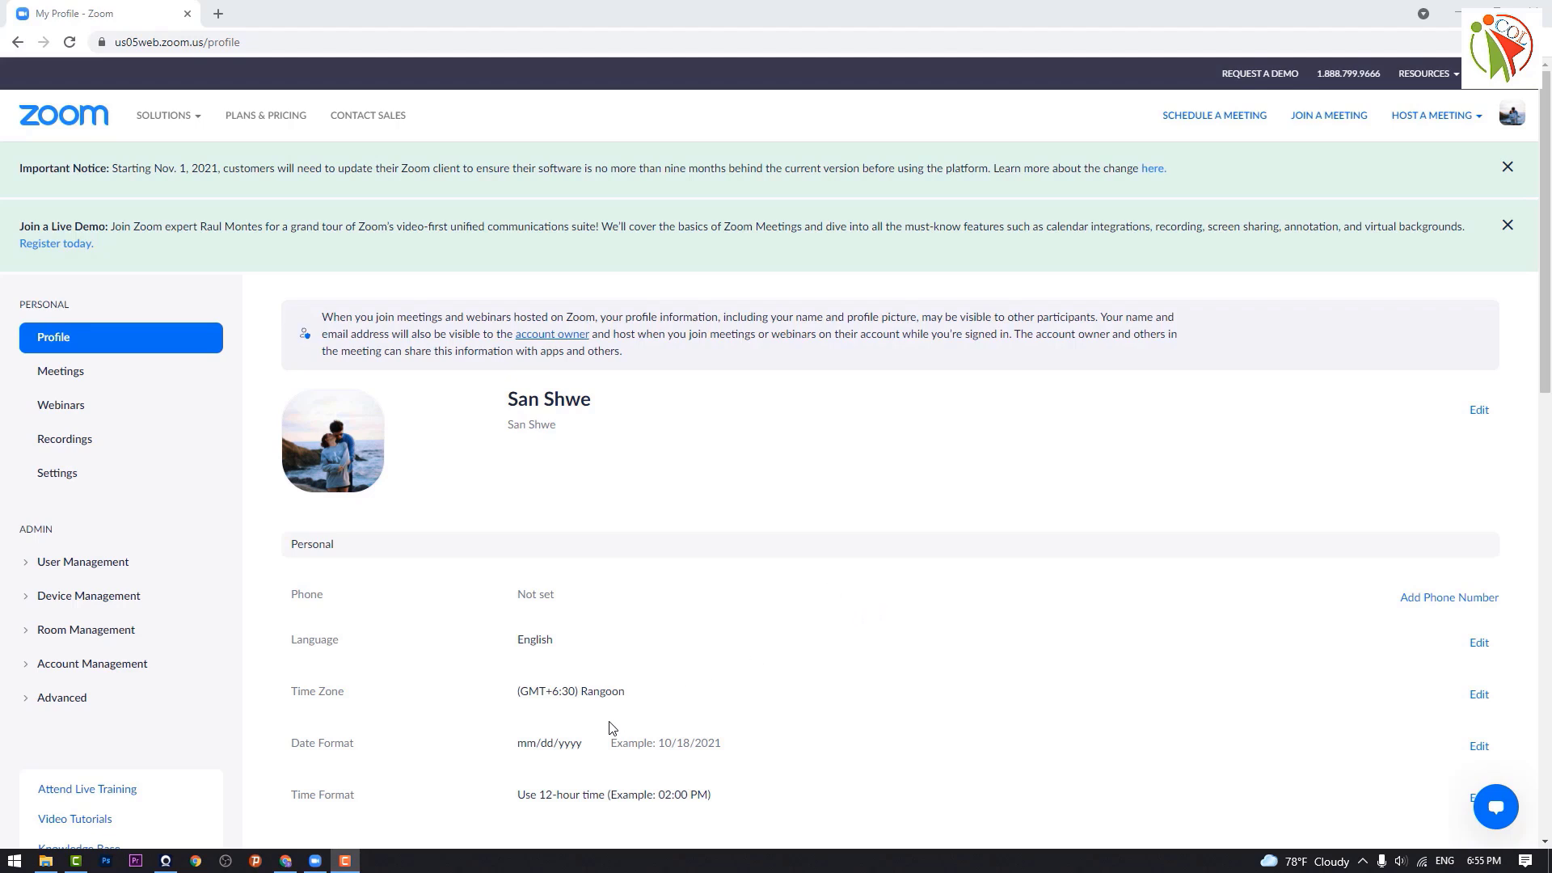
Step: Bring up then minimize the desktop client and unhide the Personal Meeting ID on the web profile
{"action": "left_click", "coordinate": [315, 864]}
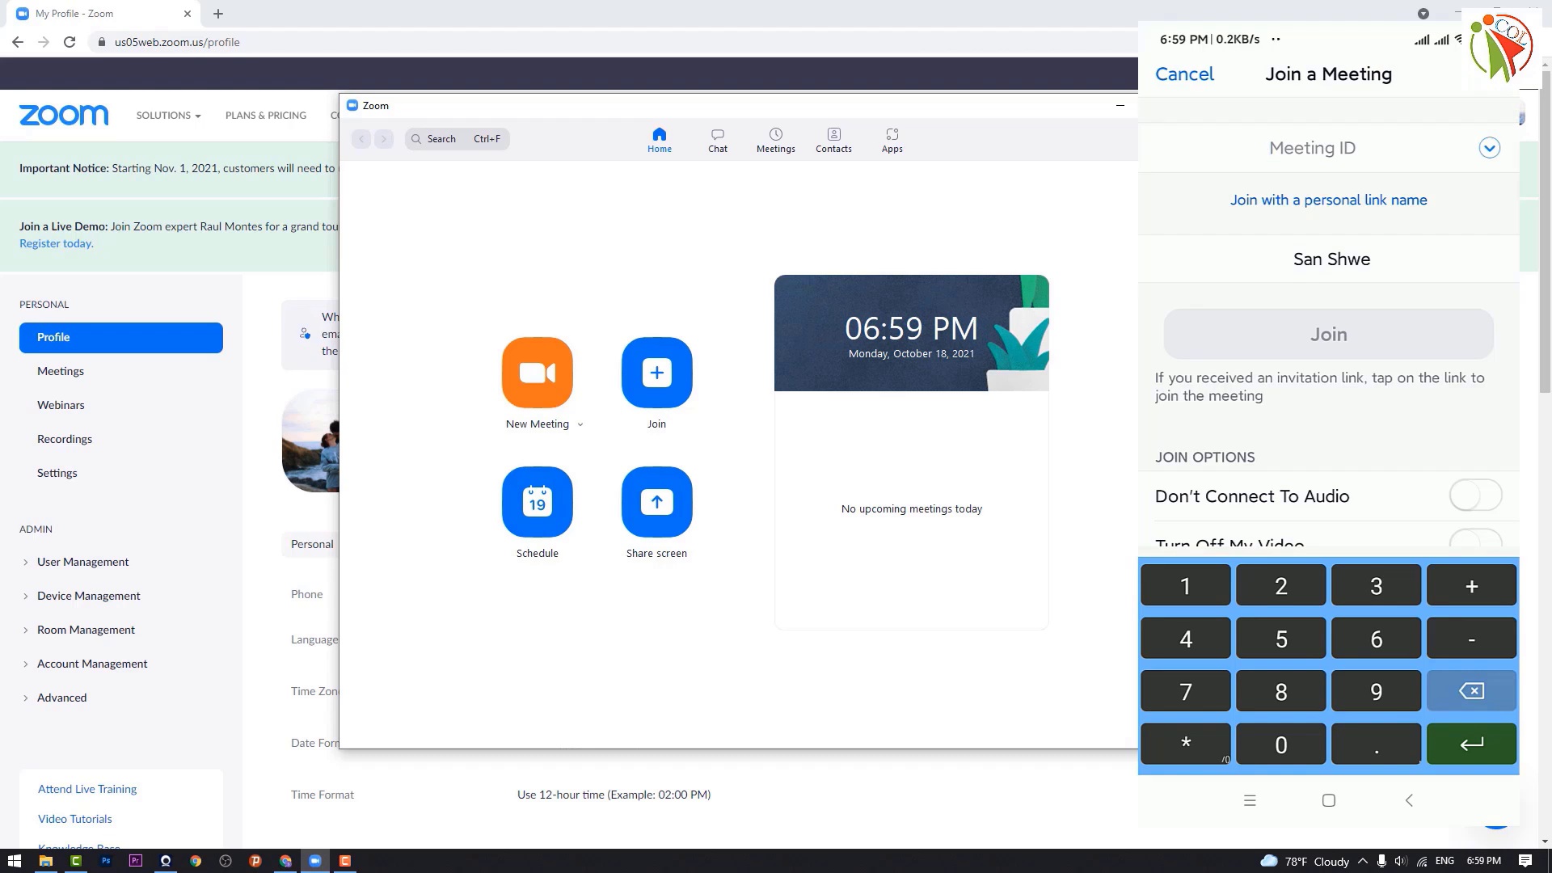
{"action": "left_click", "coordinate": [1120, 108]}
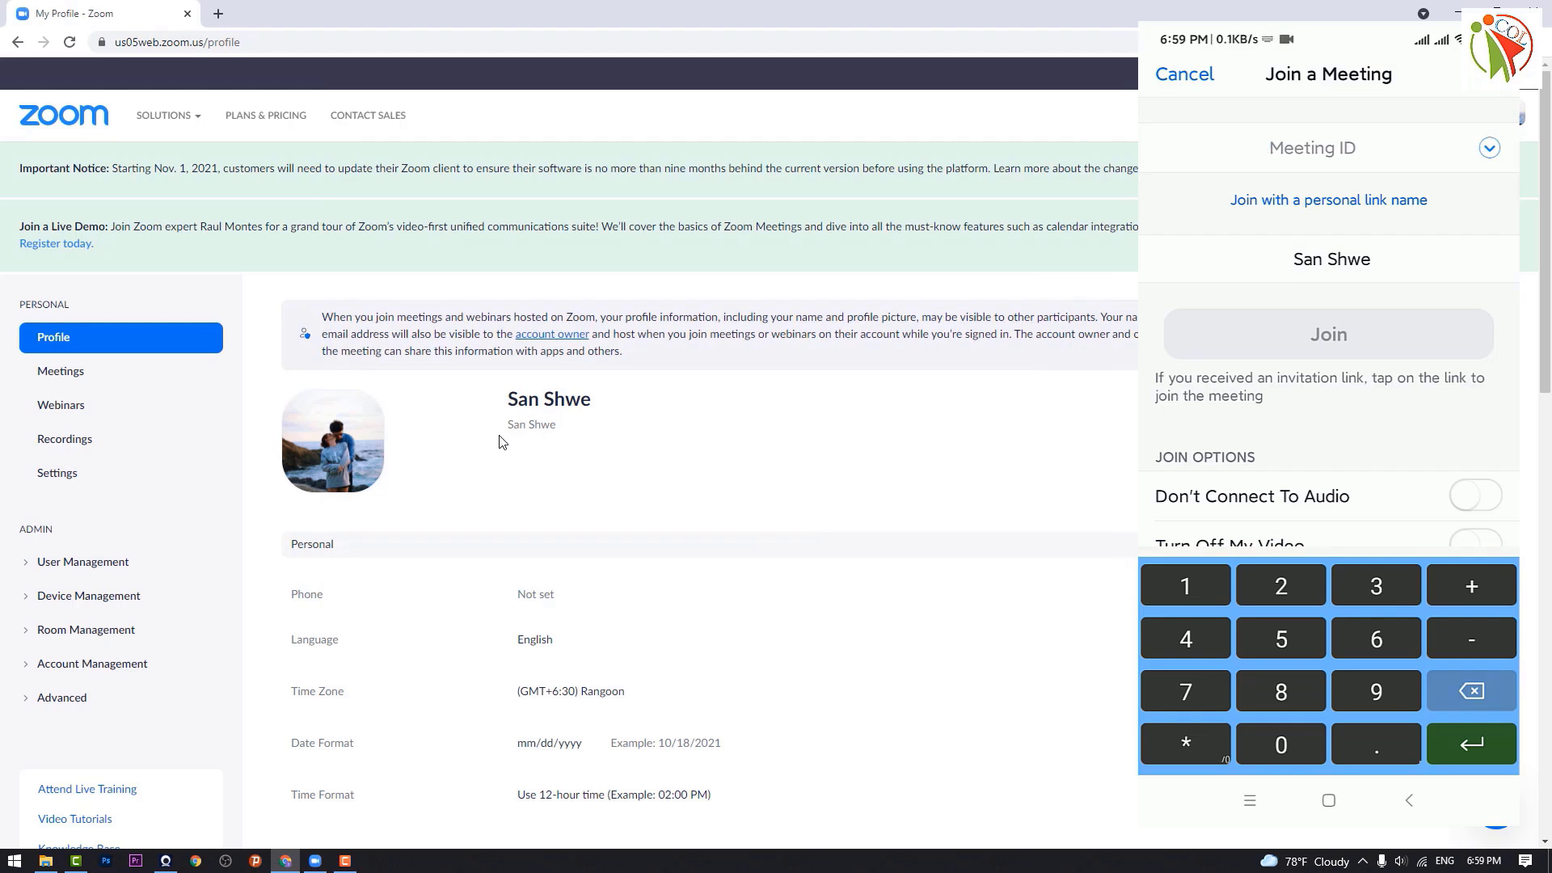
{"action": "scroll", "coordinate": [768, 576], "scroll_direction": "down", "scroll_amount": 4}
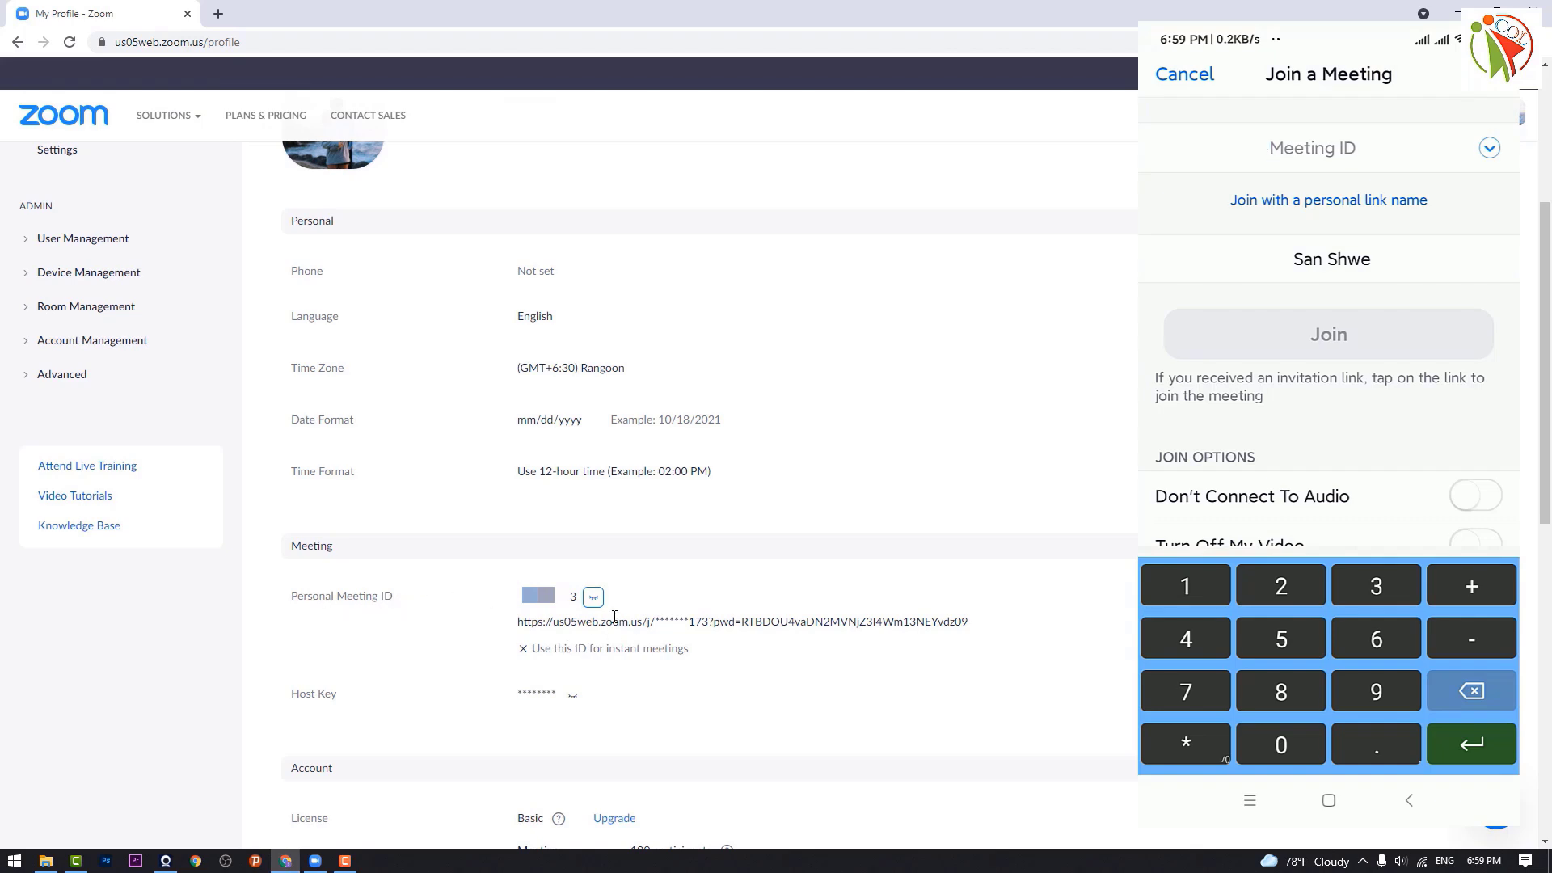
{"action": "left_click", "coordinate": [595, 599]}
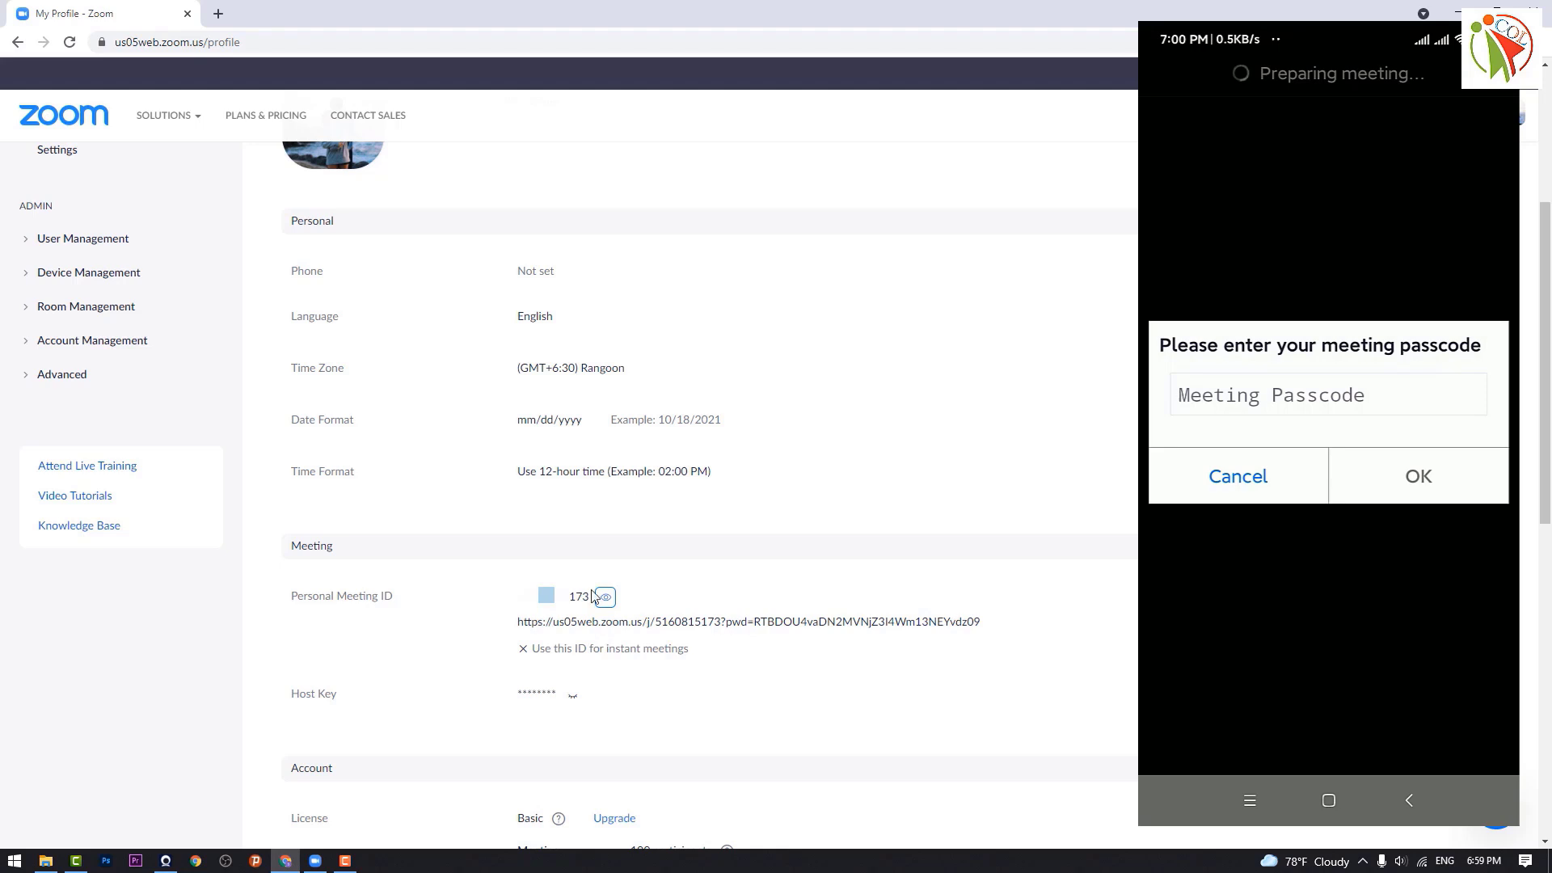
Step: Show the PMI passcode on the web portal's Settings page
{"action": "scroll", "coordinate": [256, 520], "scroll_direction": "up", "scroll_amount": 3}
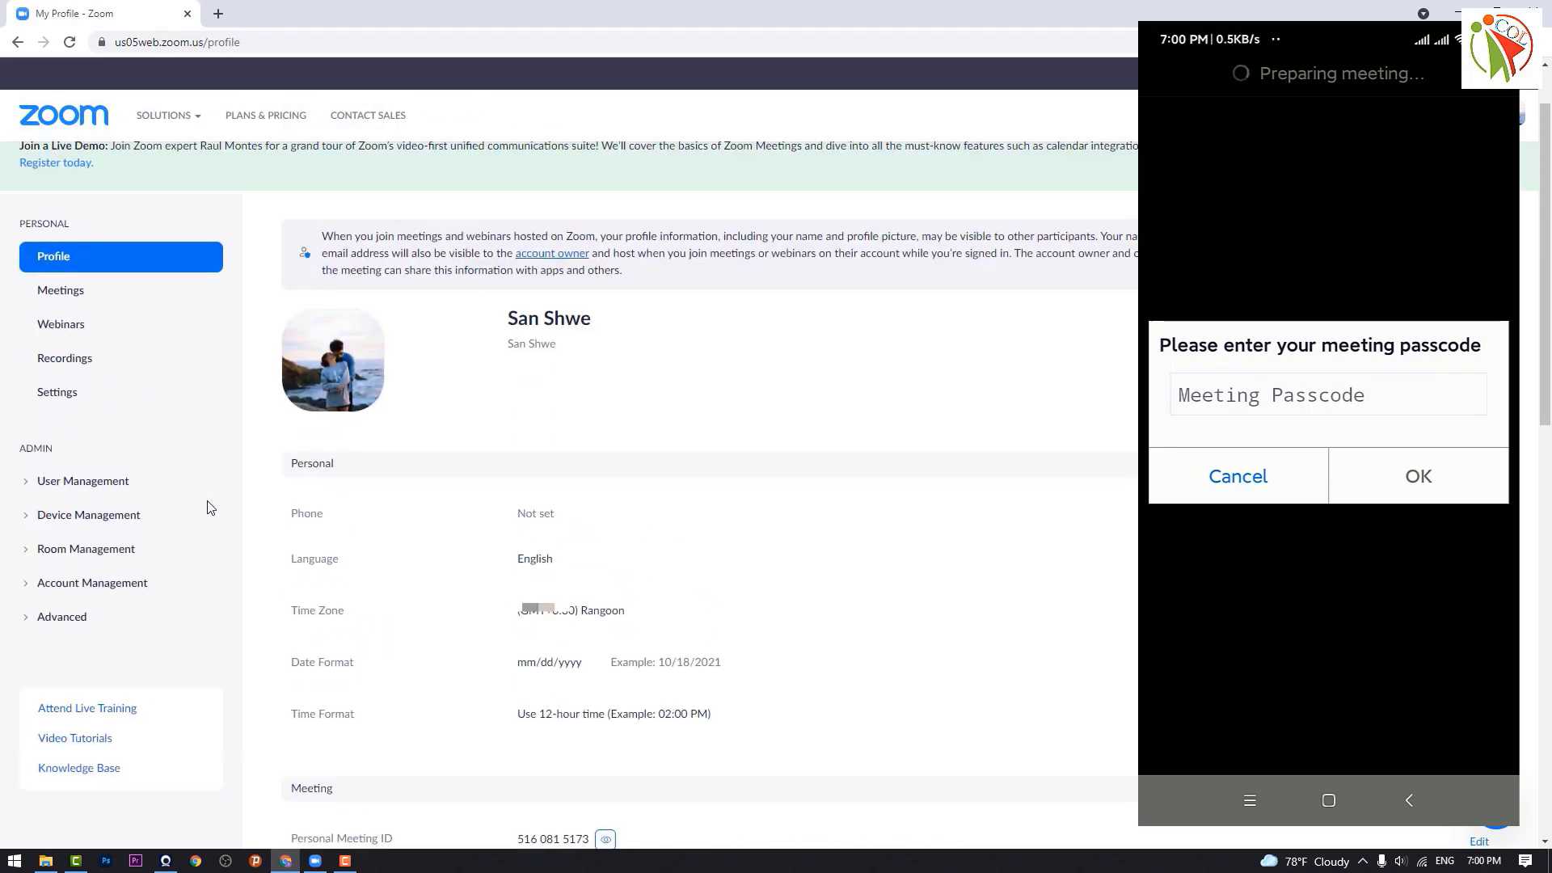
{"action": "left_click", "coordinate": [61, 394]}
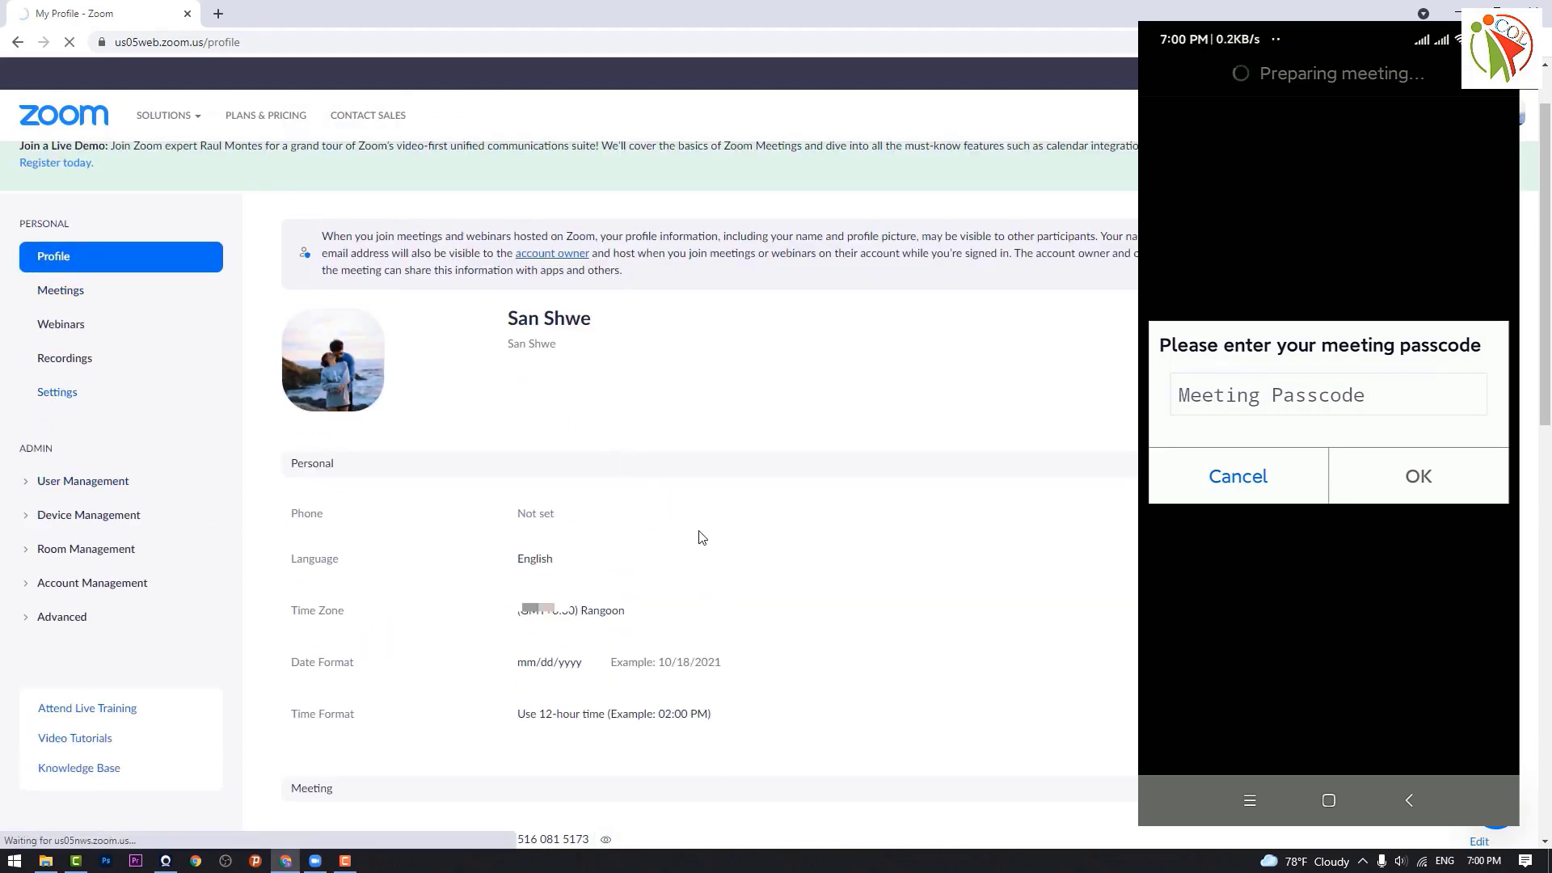
{"action": "scroll", "coordinate": [728, 542], "scroll_direction": "down", "scroll_amount": 1}
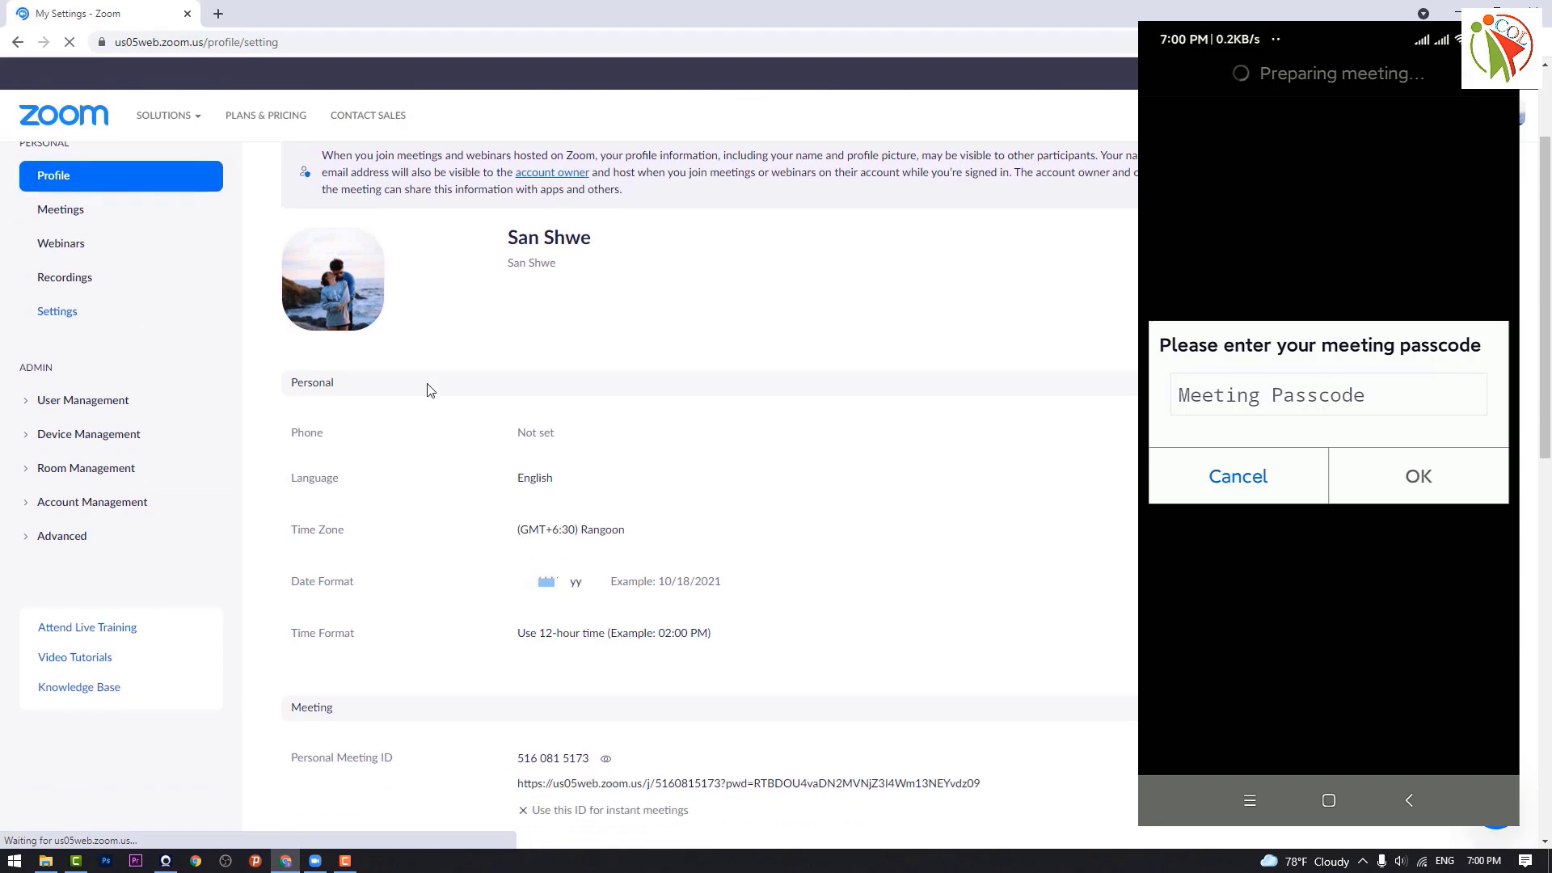
{"action": "scroll", "coordinate": [717, 515], "scroll_direction": "down", "scroll_amount": 4}
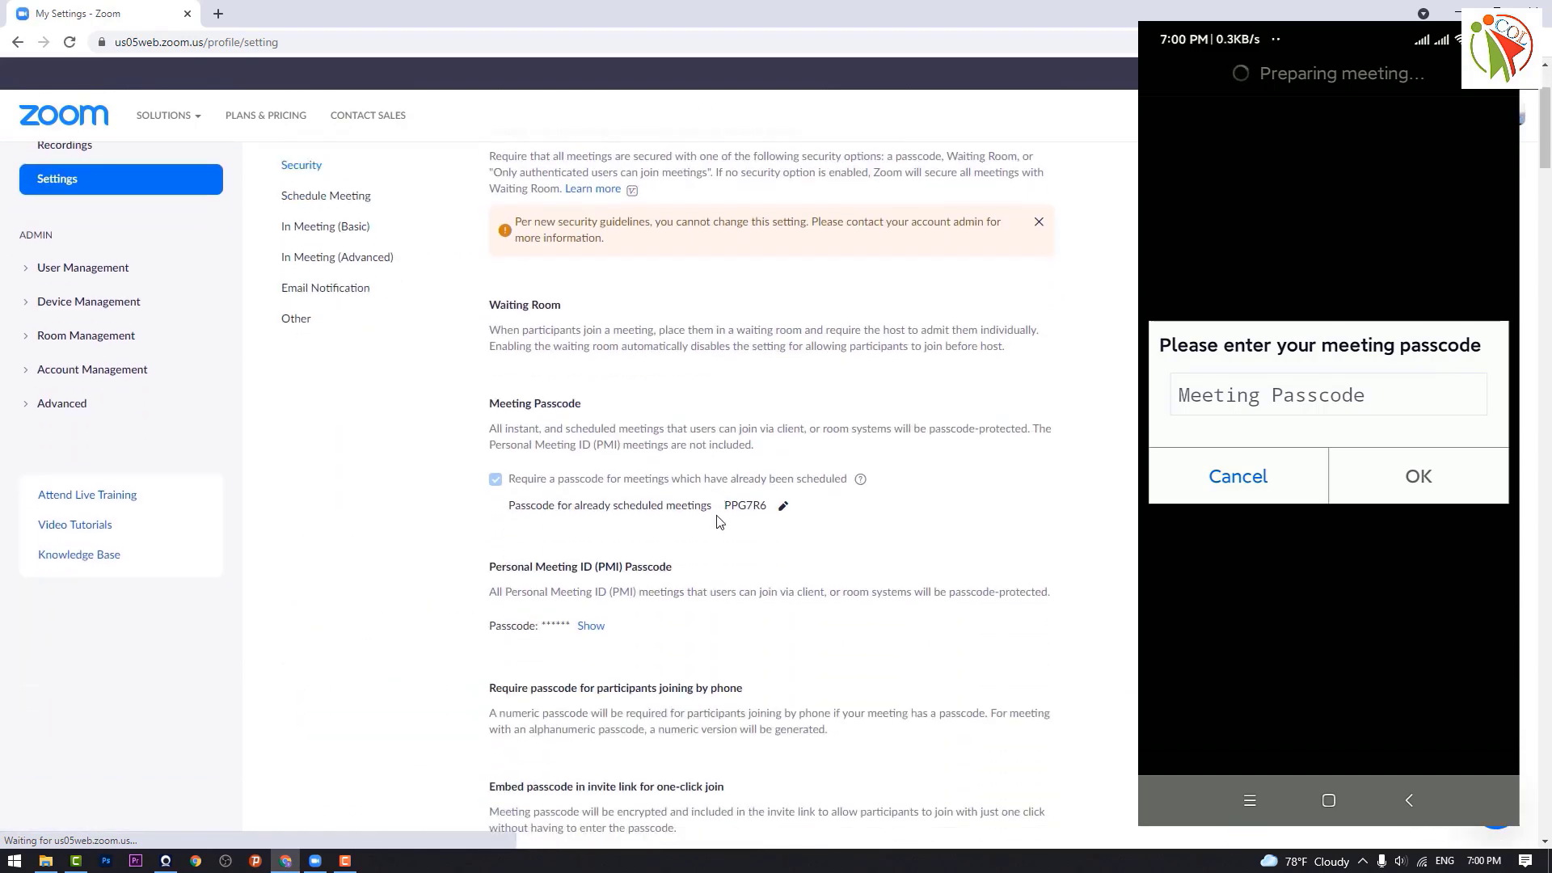
{"action": "scroll", "coordinate": [717, 515], "scroll_direction": "down", "scroll_amount": 1}
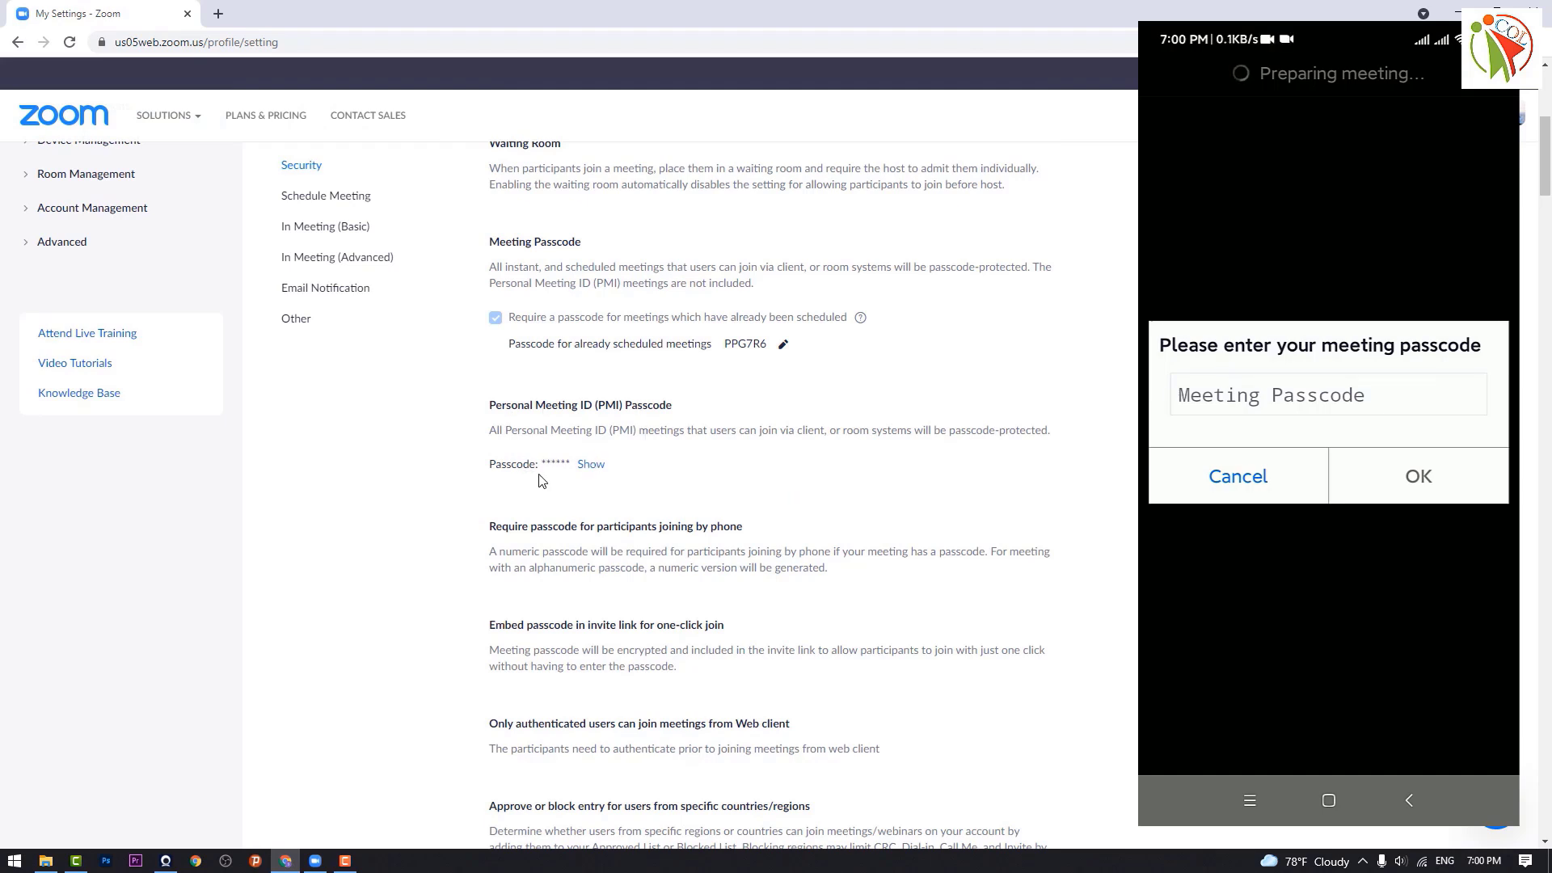
{"action": "left_click", "coordinate": [589, 466]}
Step: Enter the PMI passcode on the phone and bring the Zoom desktop client back up
{"action": "left_click", "coordinate": [1328, 394]}
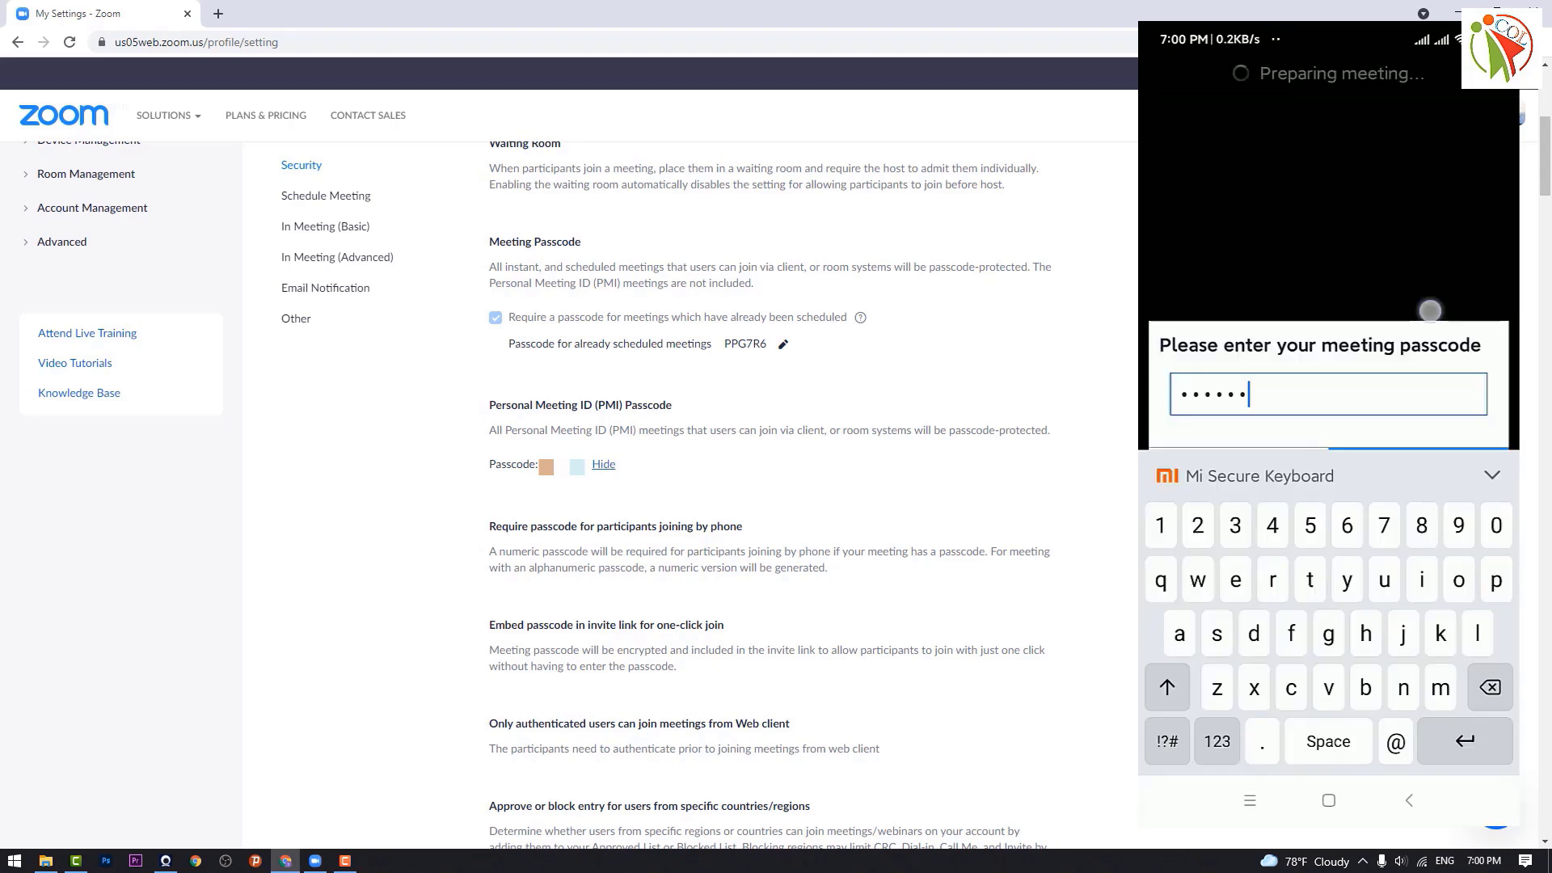
{"action": "scroll", "coordinate": [629, 515], "scroll_direction": "up", "scroll_amount": 1}
{"action": "scroll", "coordinate": [630, 514], "scroll_direction": "up", "scroll_amount": 1}
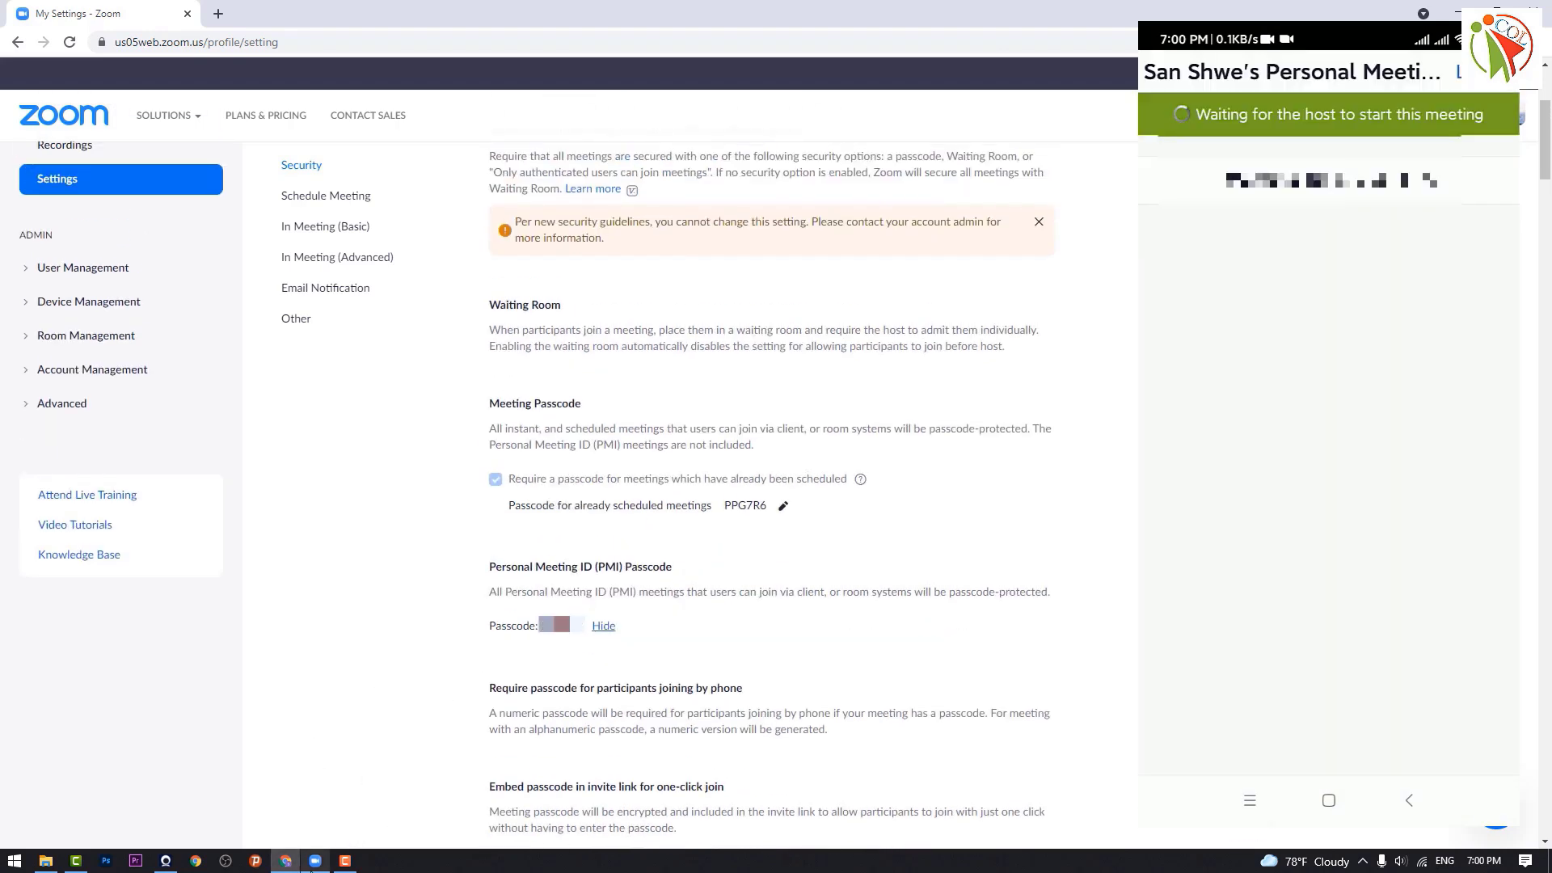
{"action": "left_click", "coordinate": [315, 862]}
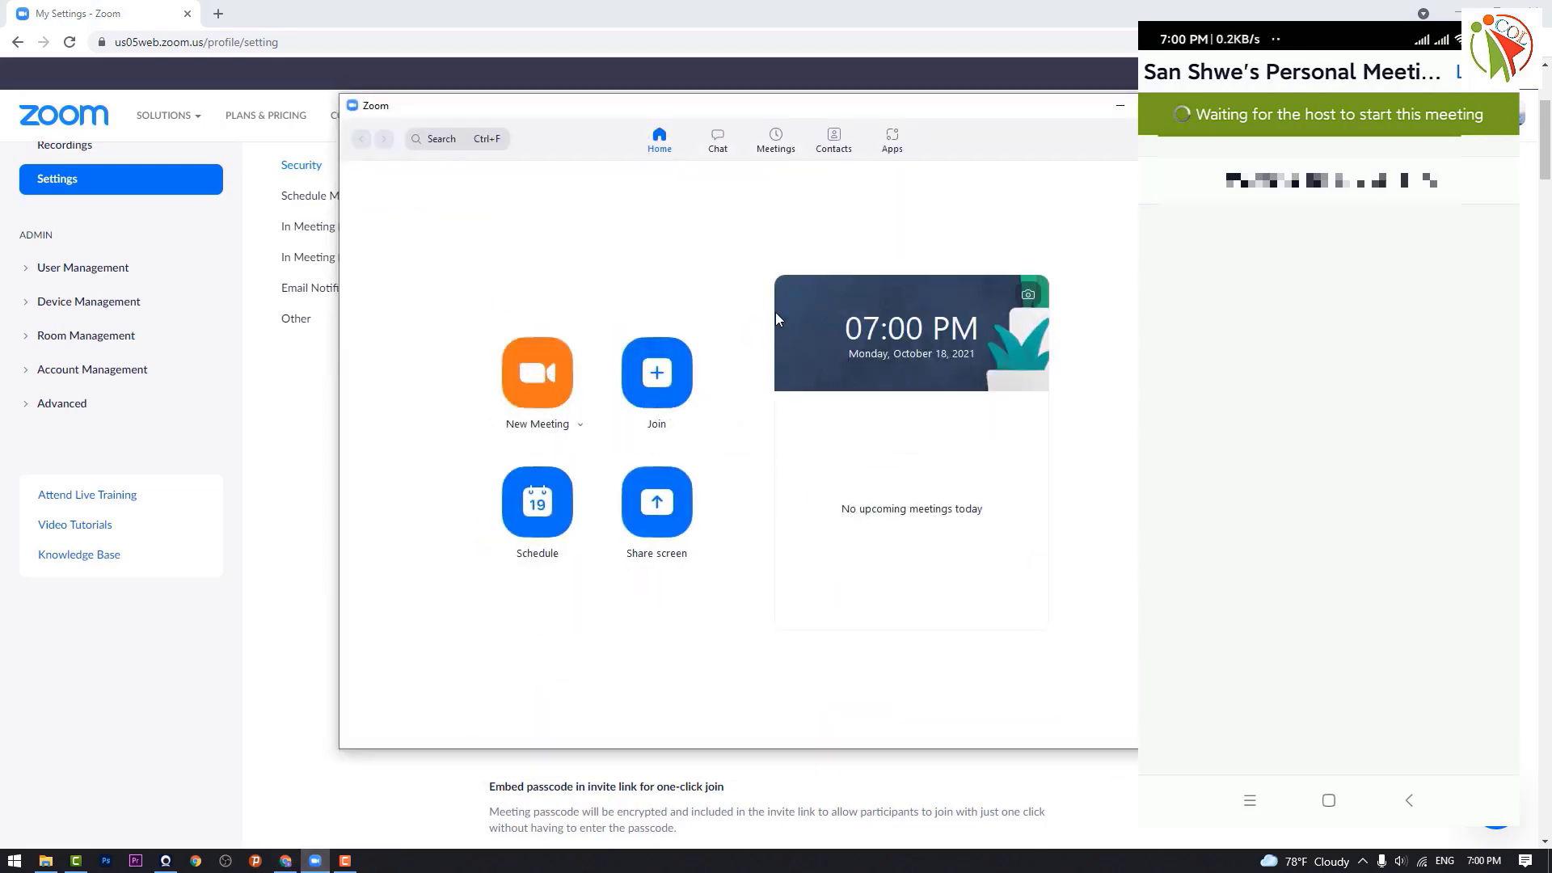
Step: Start the personal meeting room from the Meetings tab using computer audio
{"action": "left_click", "coordinate": [777, 144]}
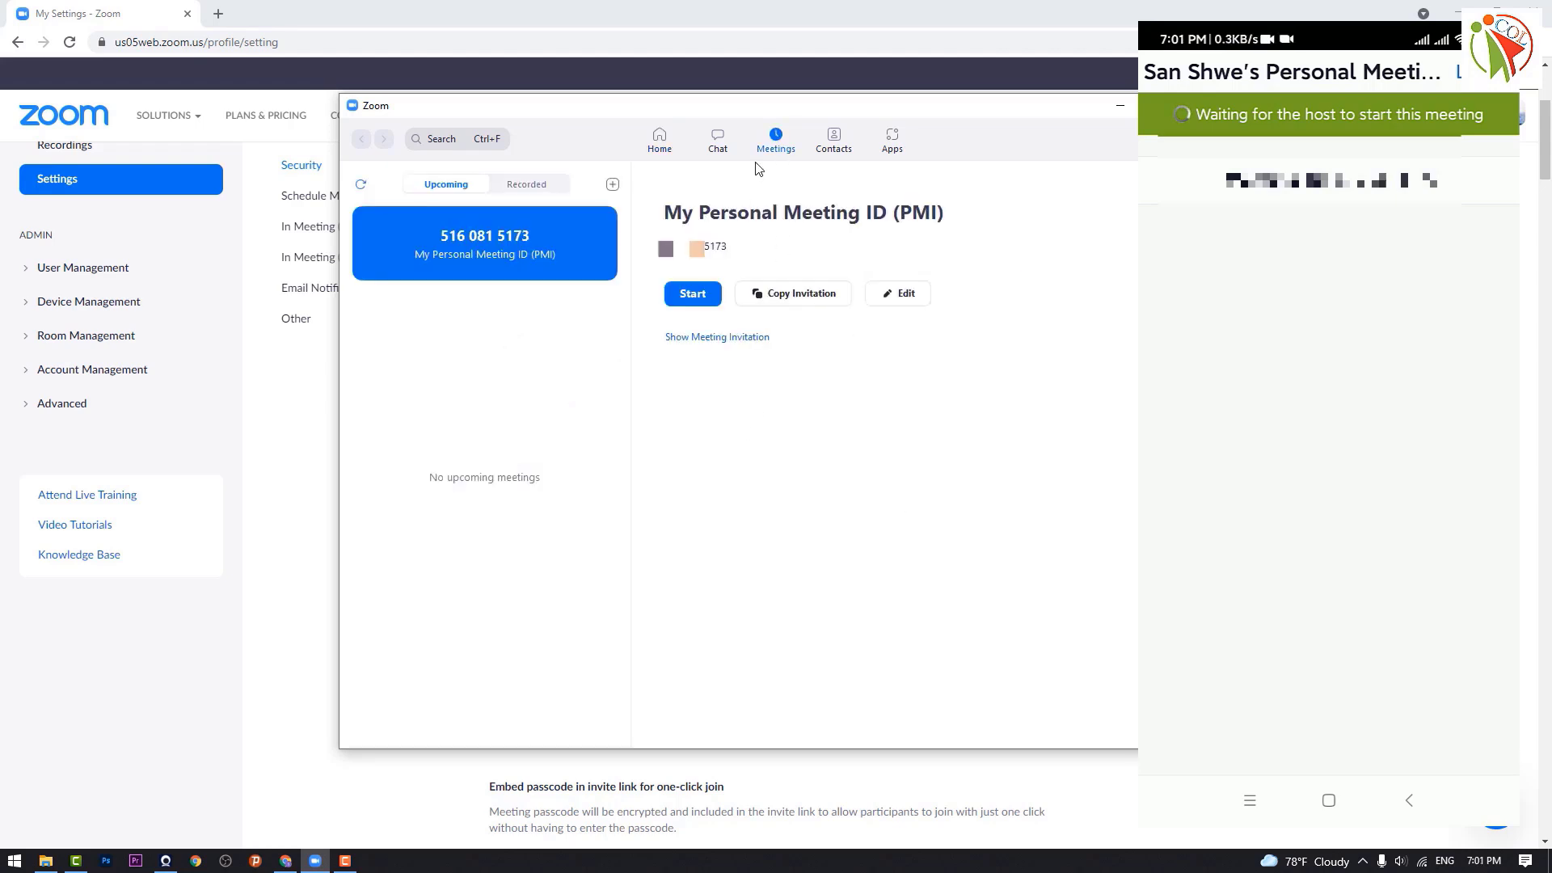
{"action": "left_click", "coordinate": [692, 296]}
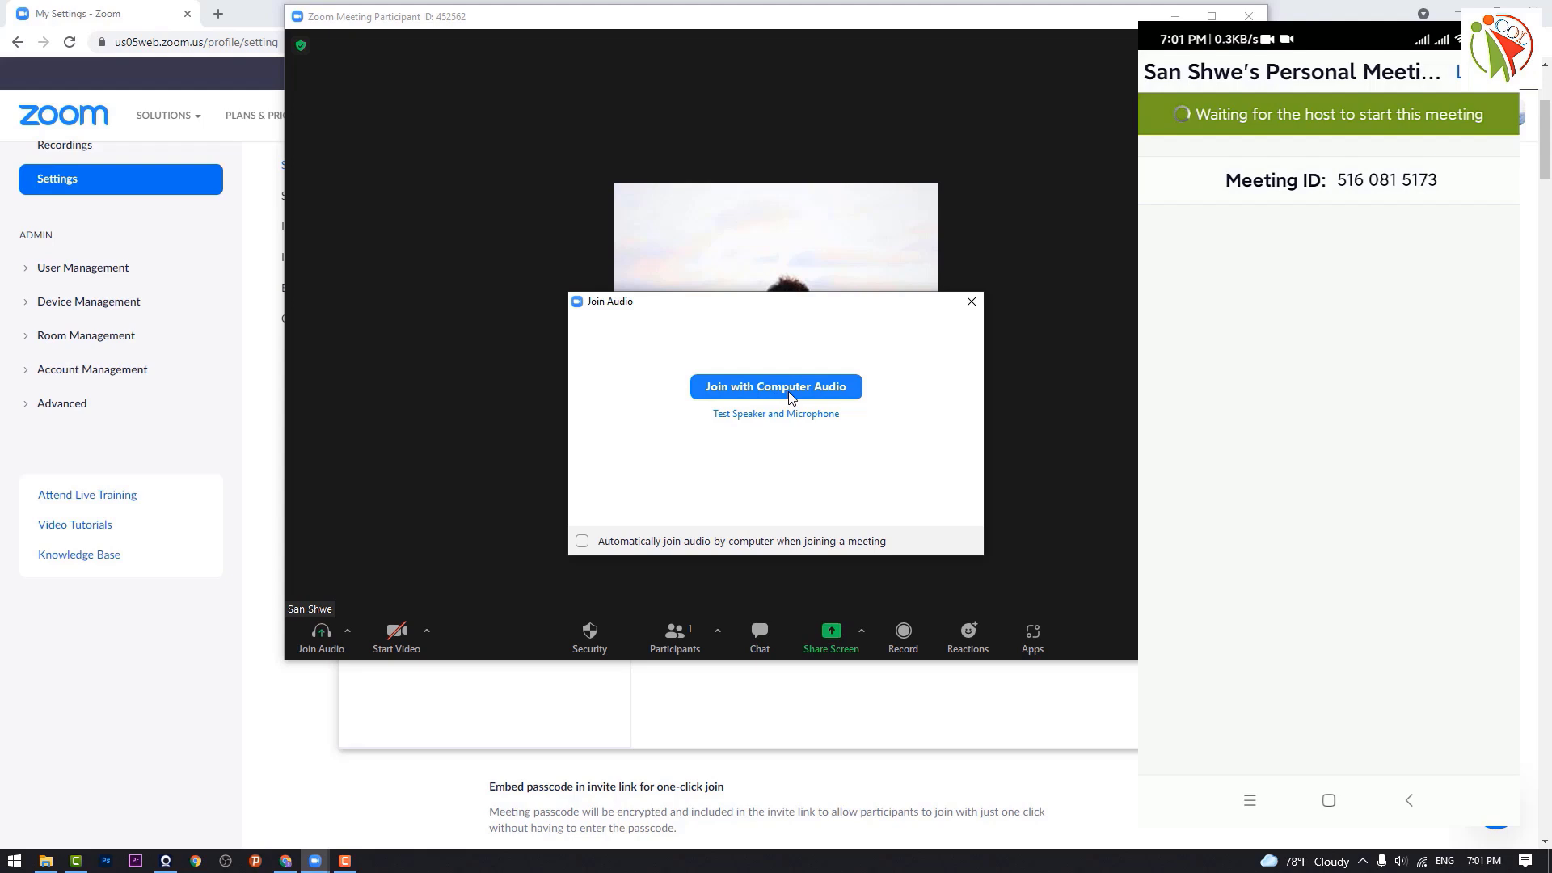
{"action": "left_click", "coordinate": [789, 398]}
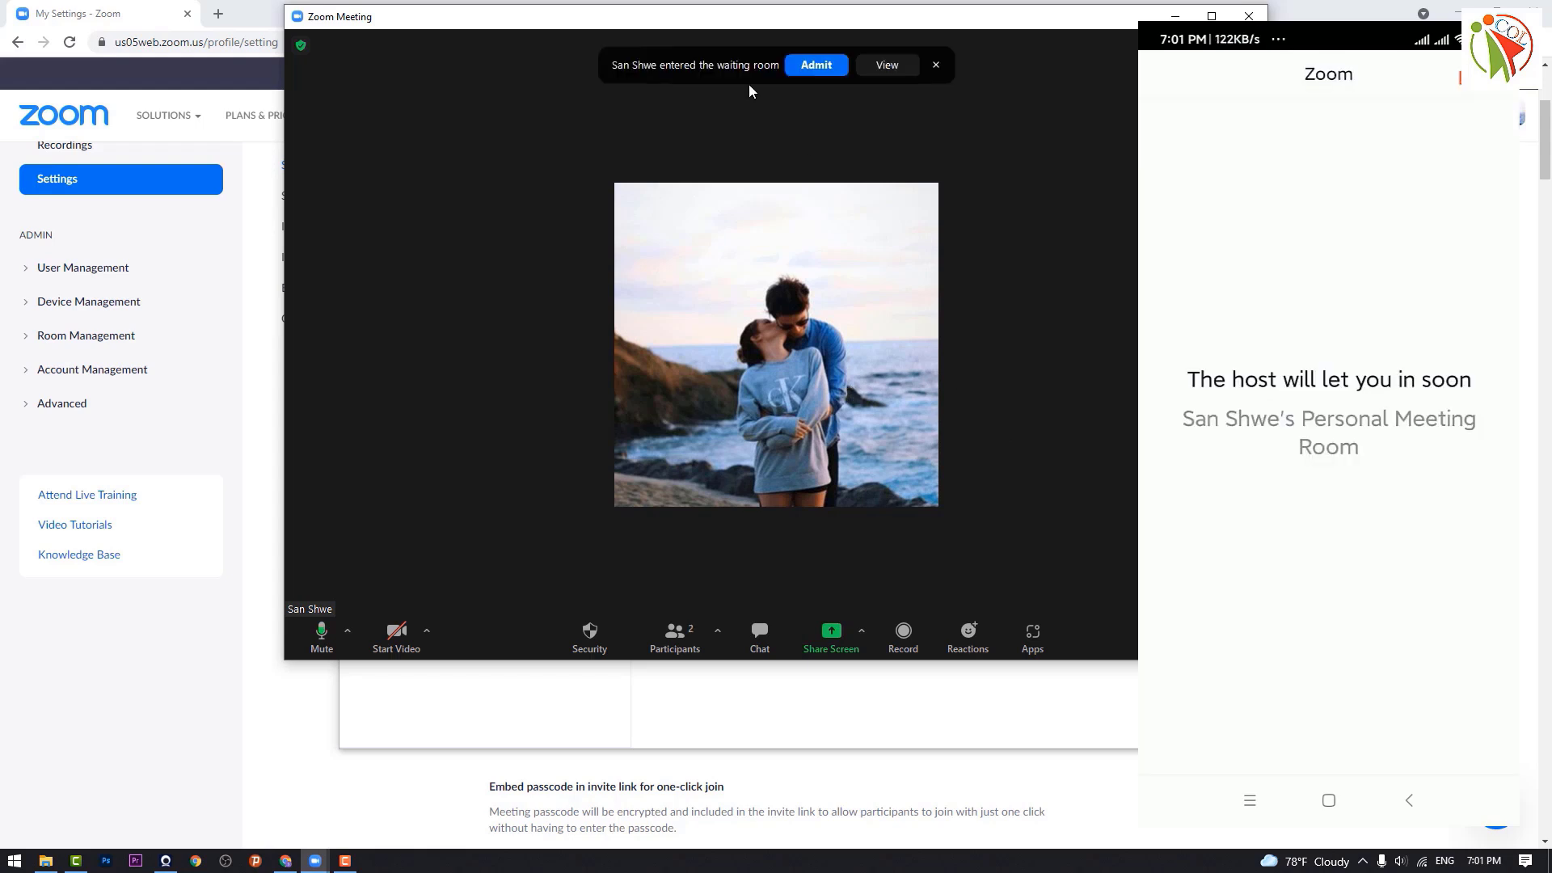
Step: Admit the phone from the waiting room, then mute and unmute the host microphone
{"action": "left_click", "coordinate": [812, 68]}
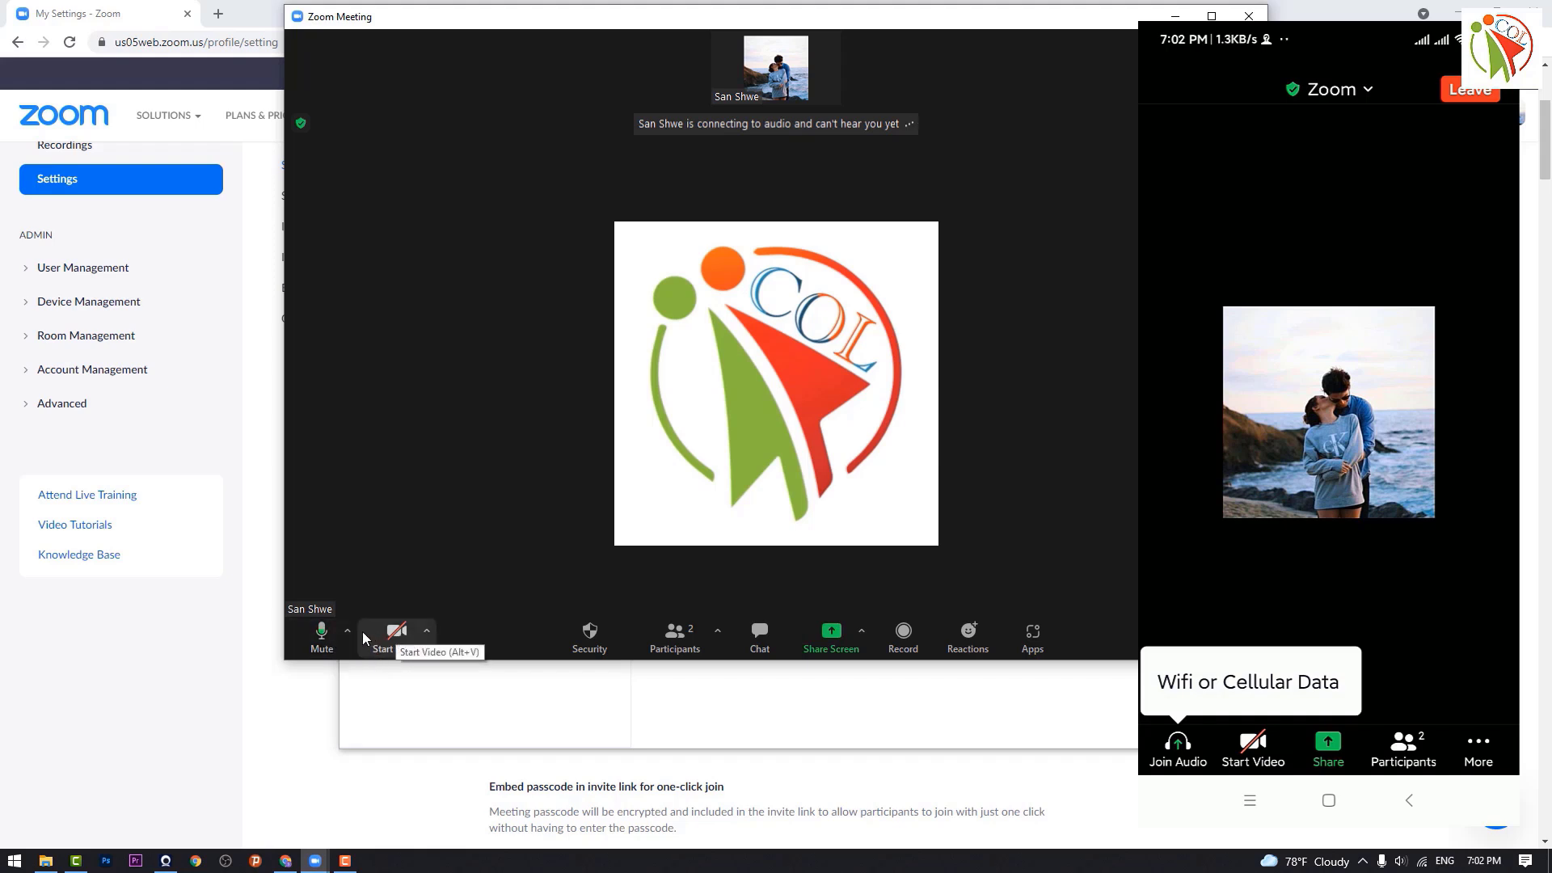
{"action": "left_click", "coordinate": [322, 634]}
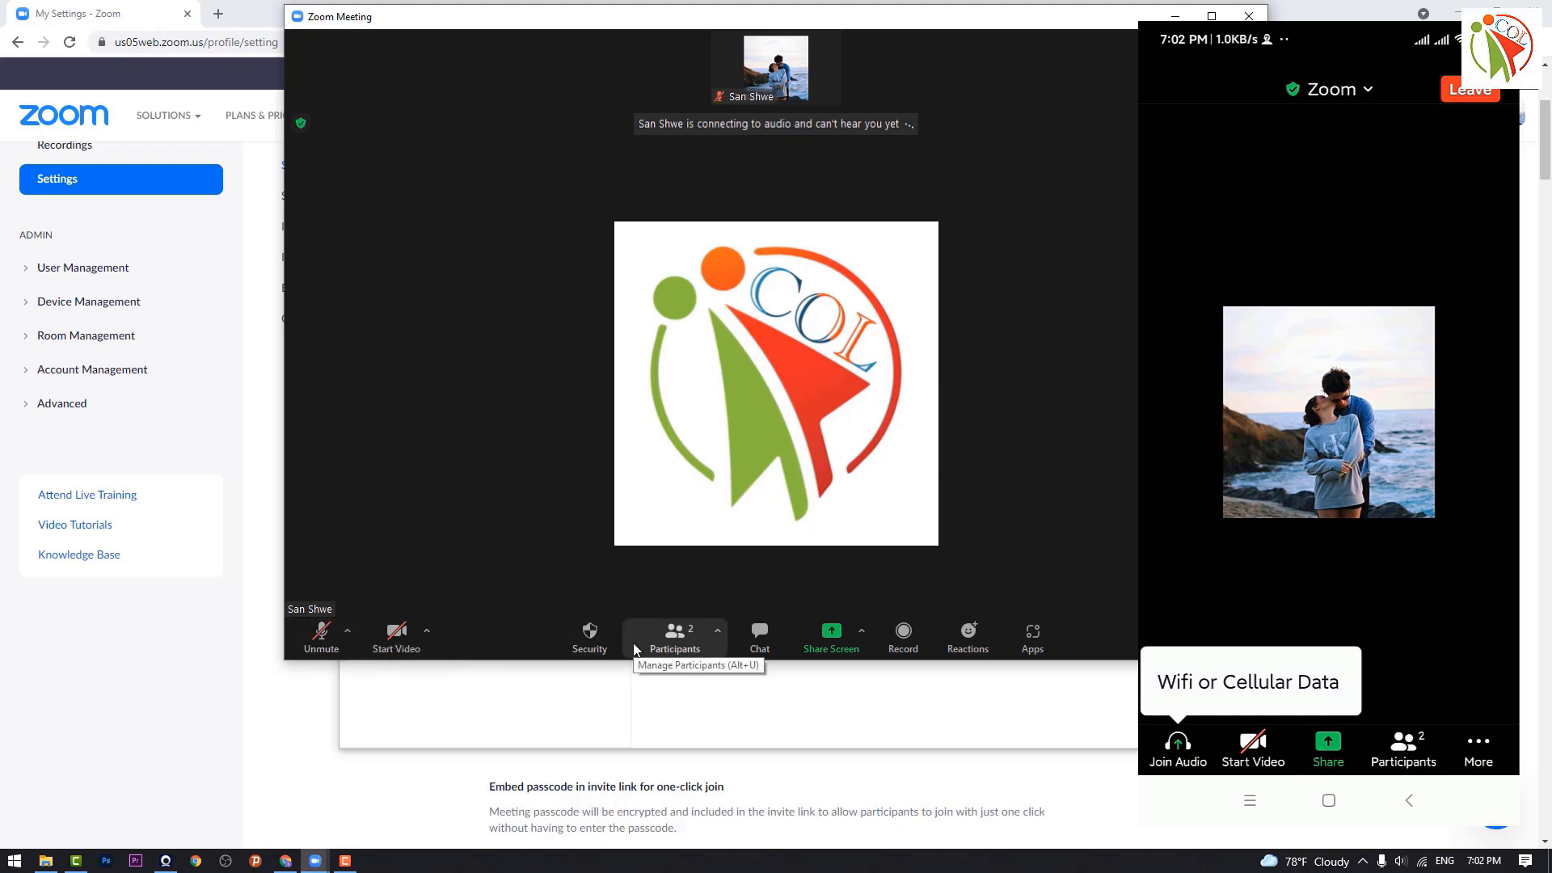
{"action": "left_click", "coordinate": [322, 635]}
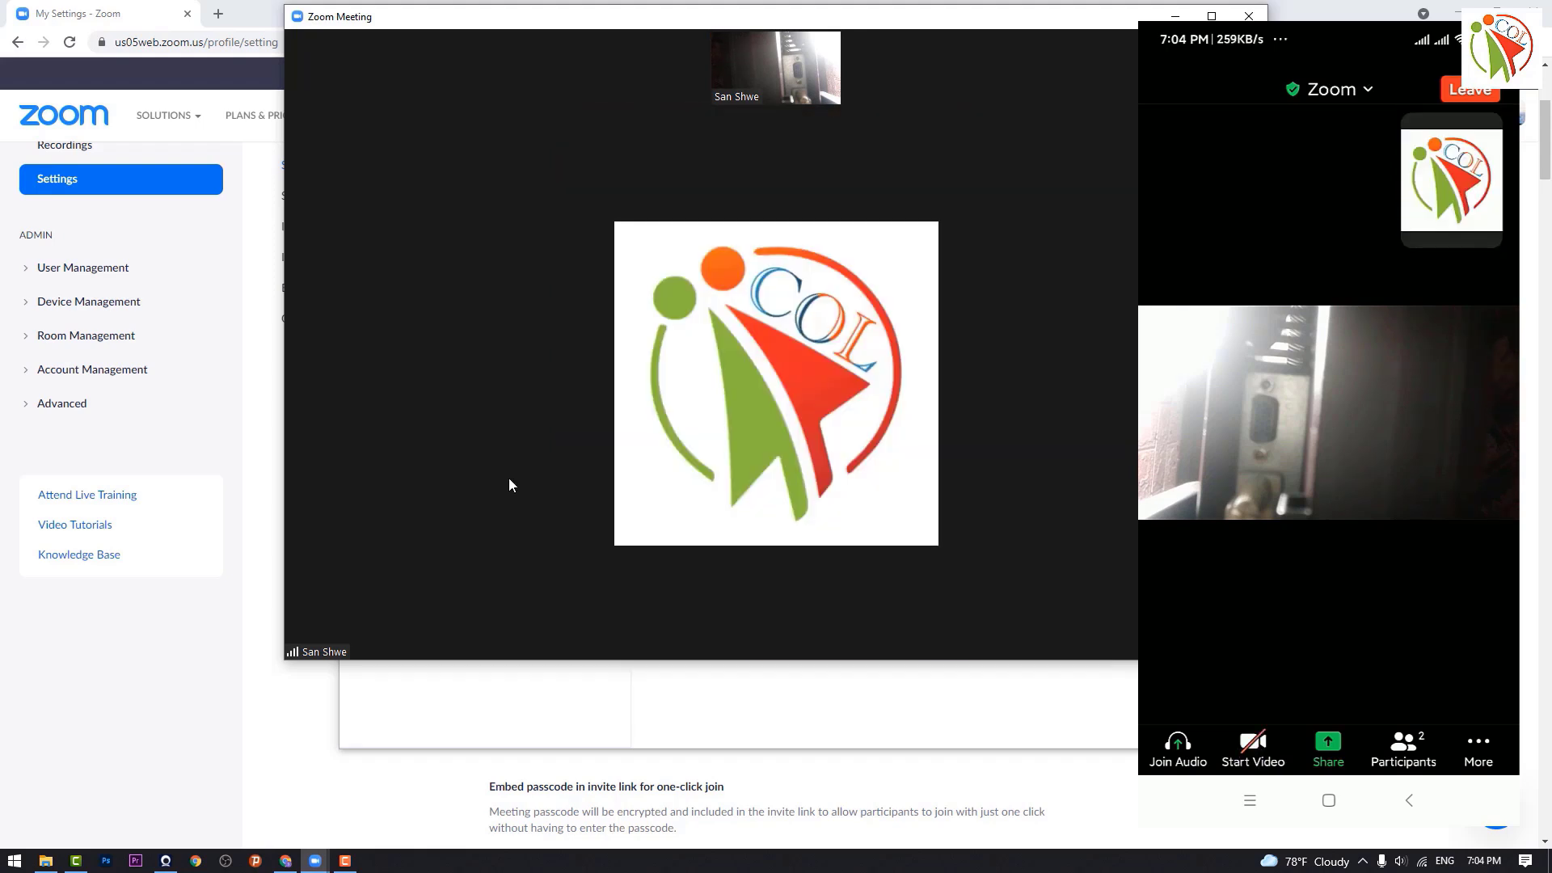
{"action": "mouse_move", "coordinate": [859, 495]}
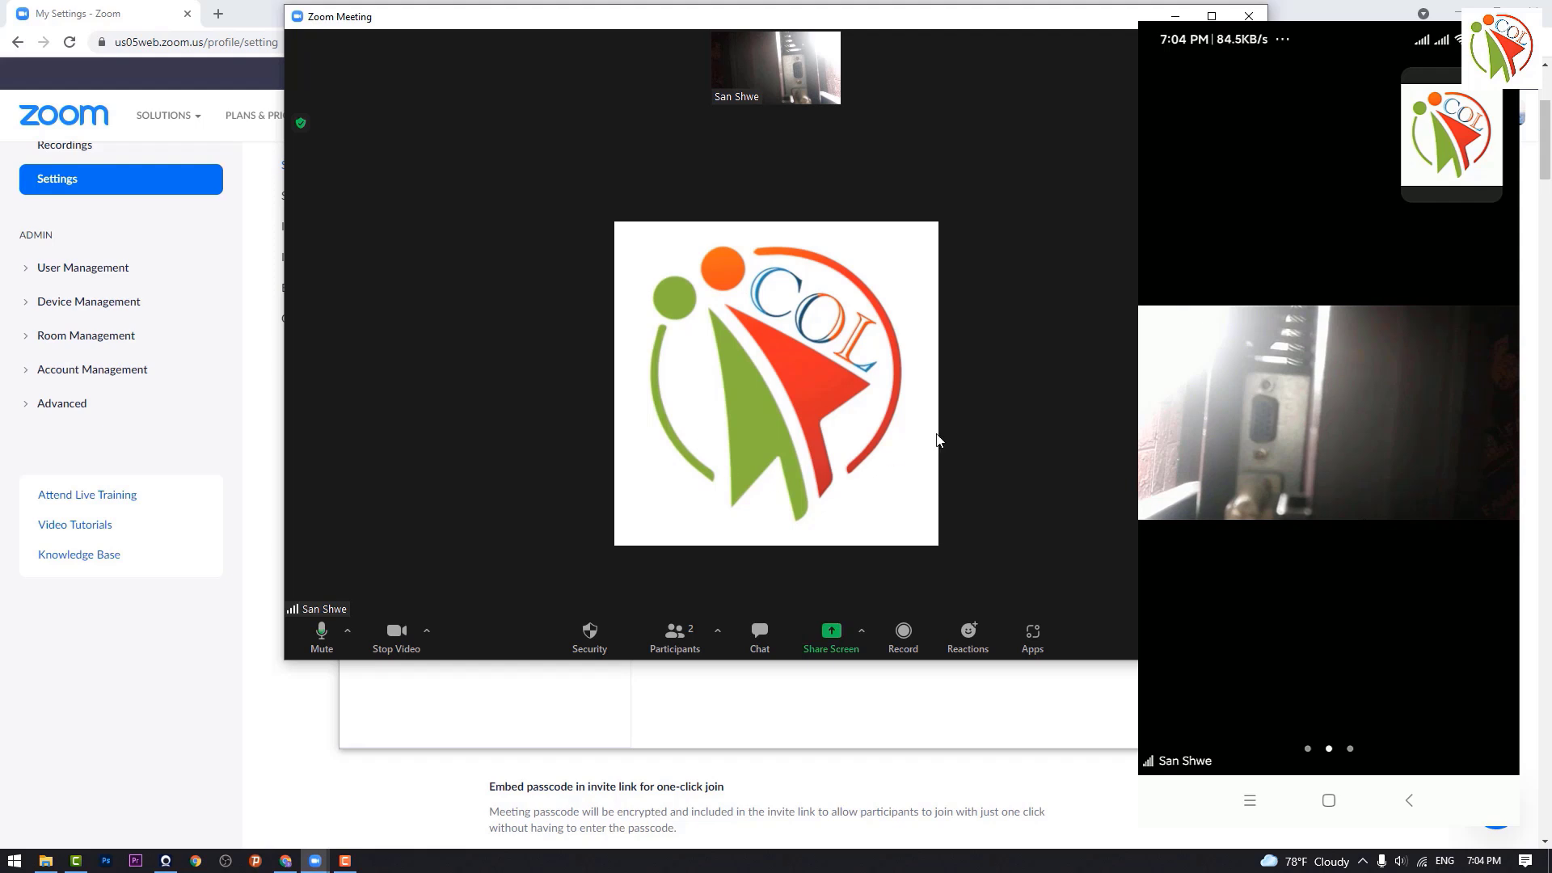
{"action": "mouse_move", "coordinate": [833, 54]}
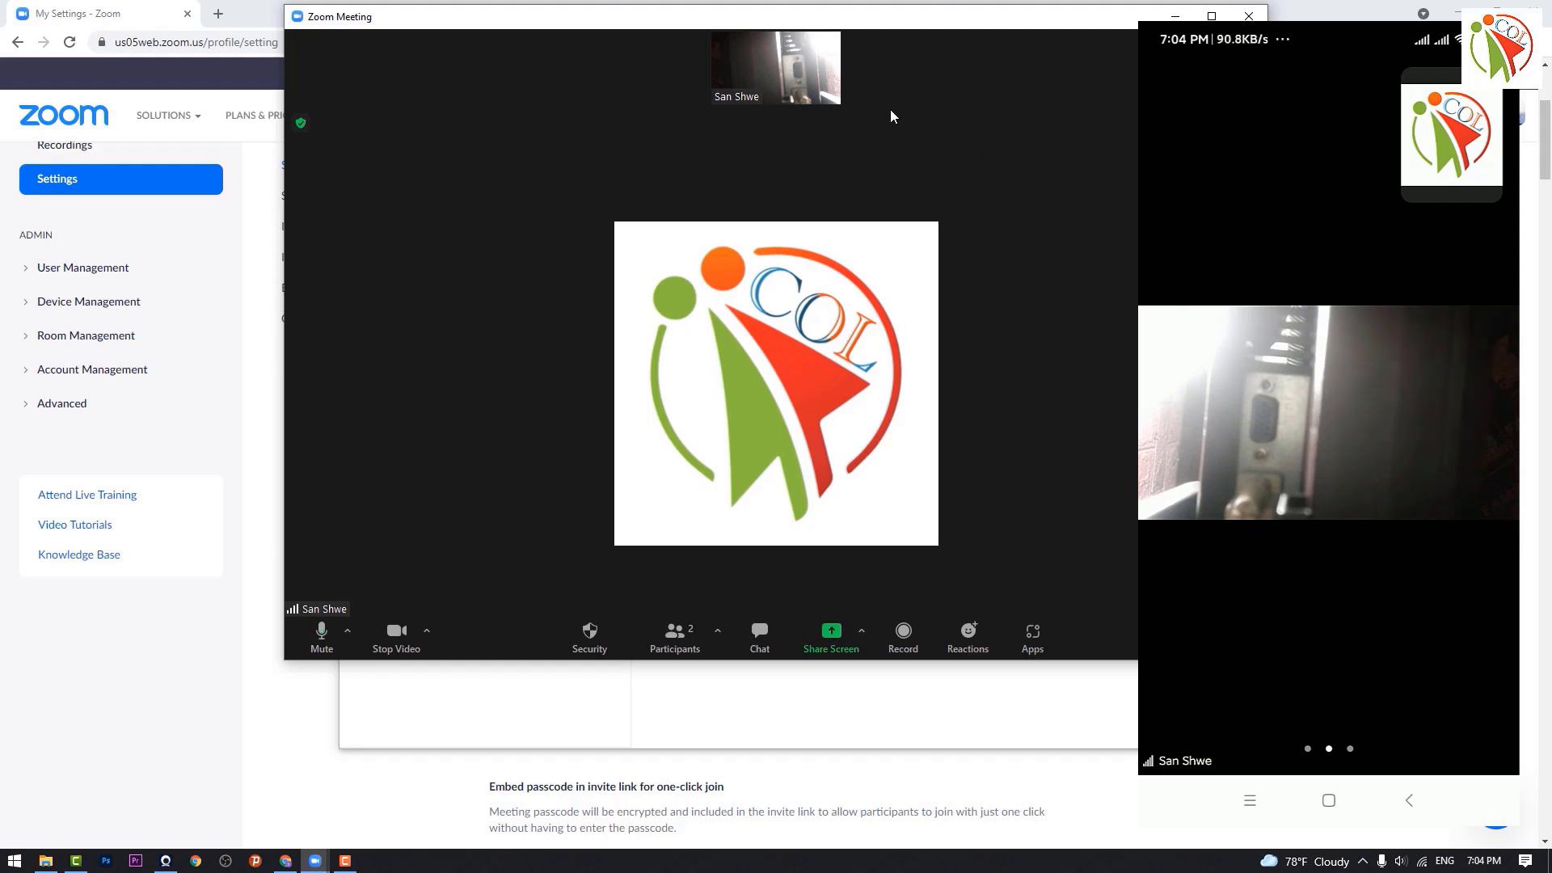
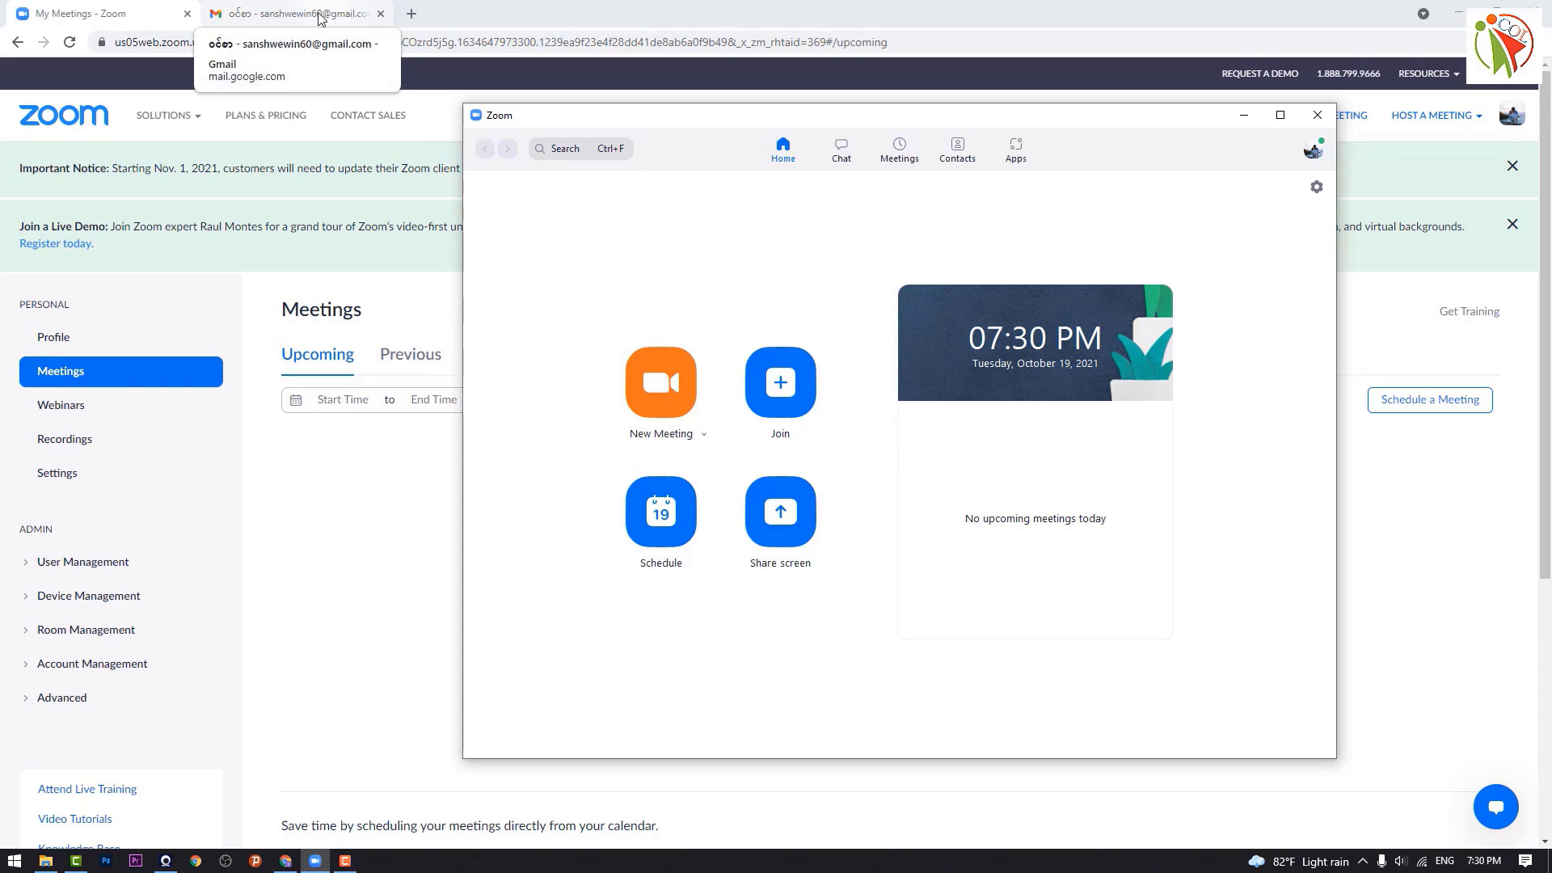
Step: Reload the Gmail inbox and open the 'Please join Zoom meeting in progress' email
{"action": "left_click", "coordinate": [323, 13]}
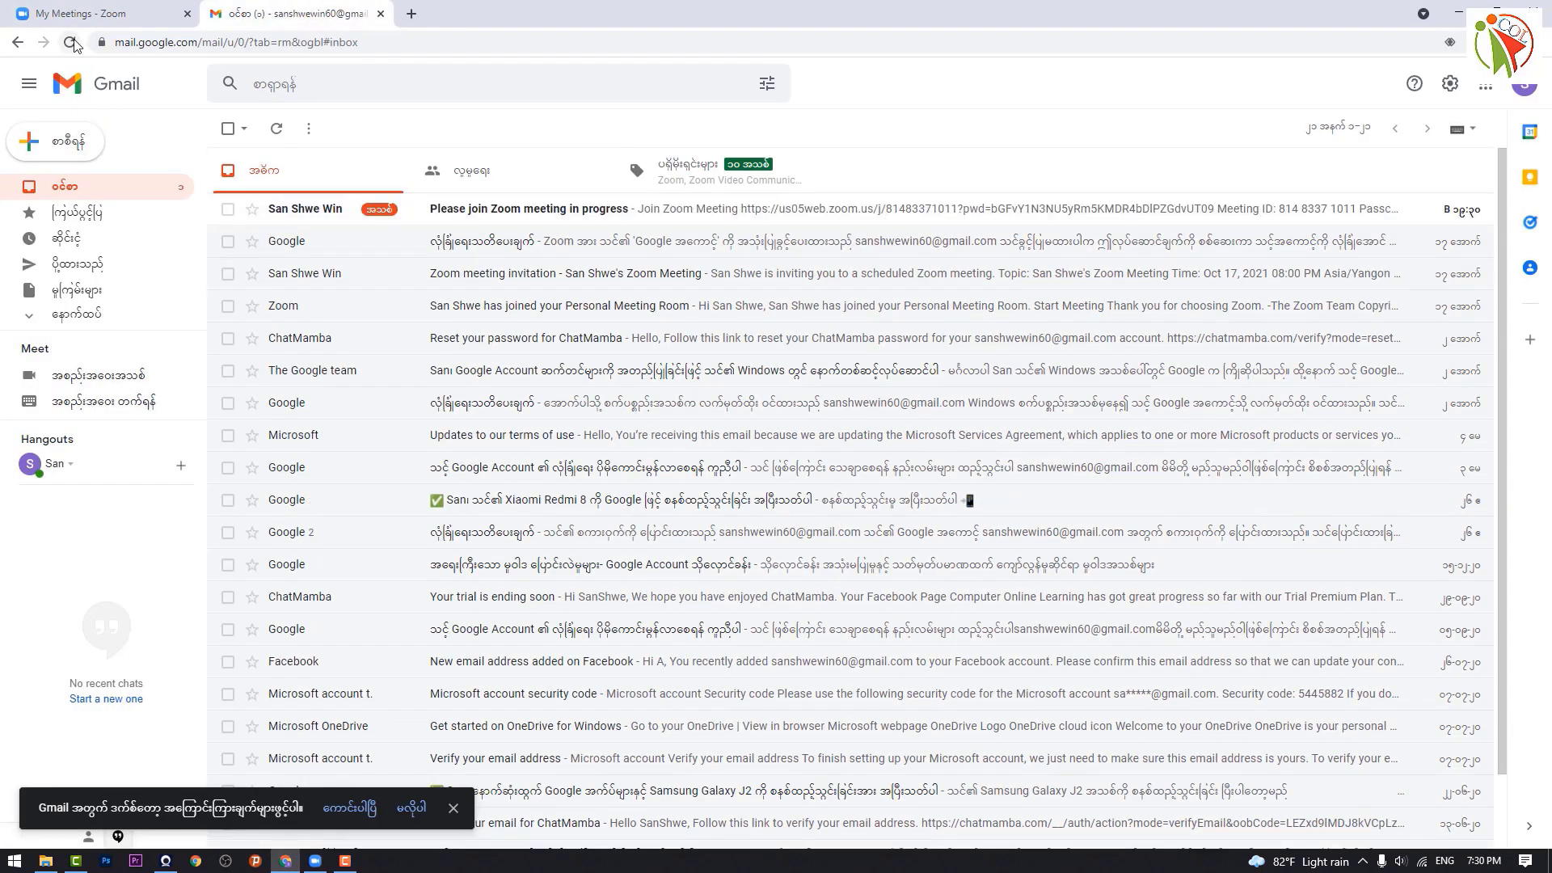
{"action": "left_click", "coordinate": [72, 43]}
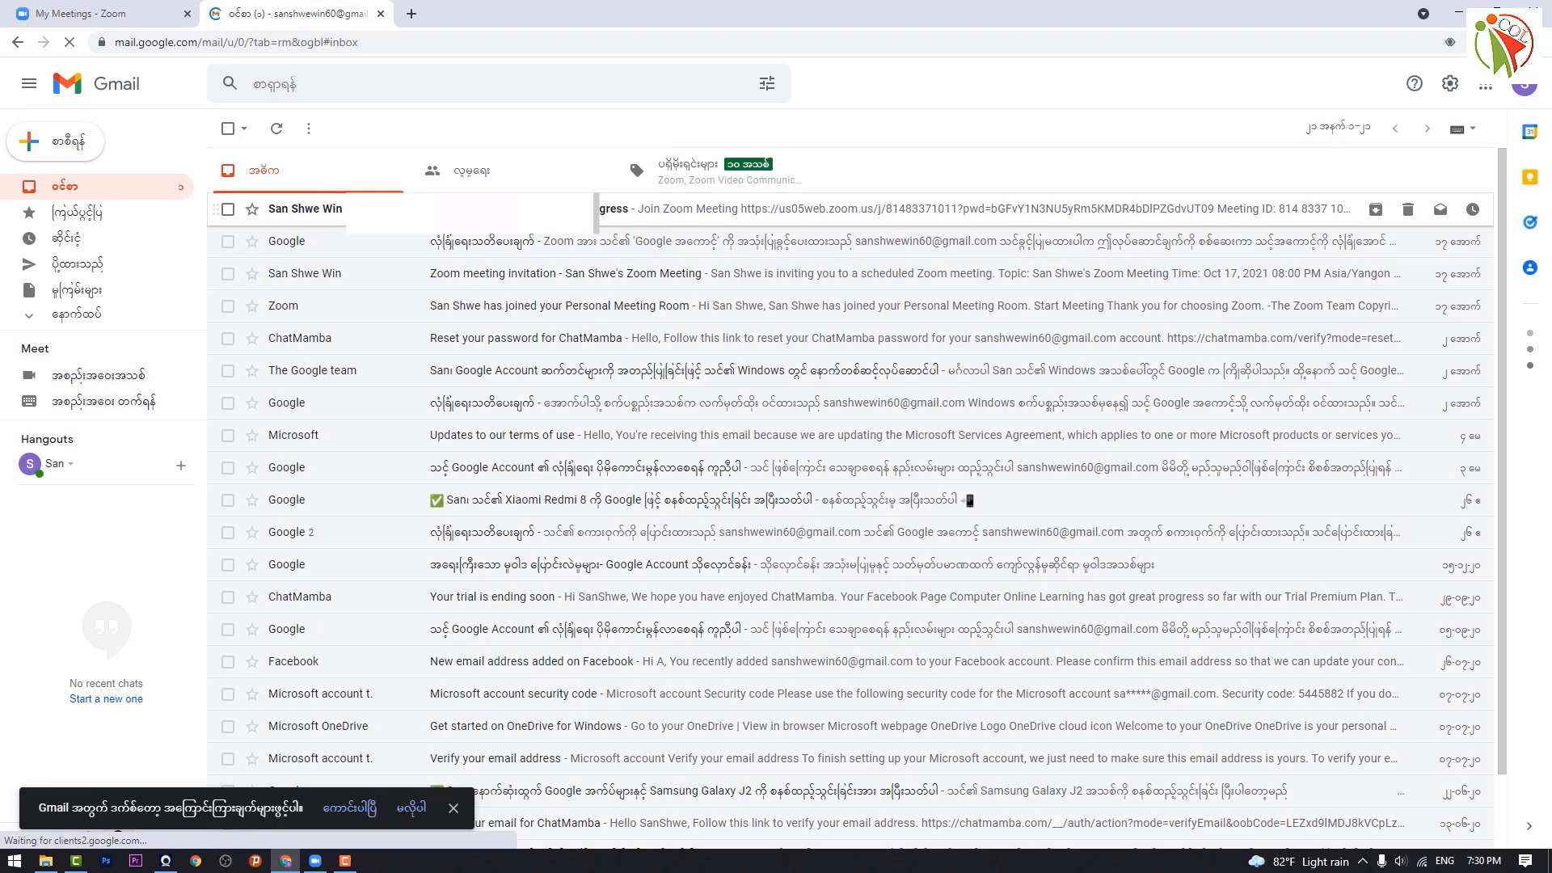
{"action": "left_click", "coordinate": [485, 209]}
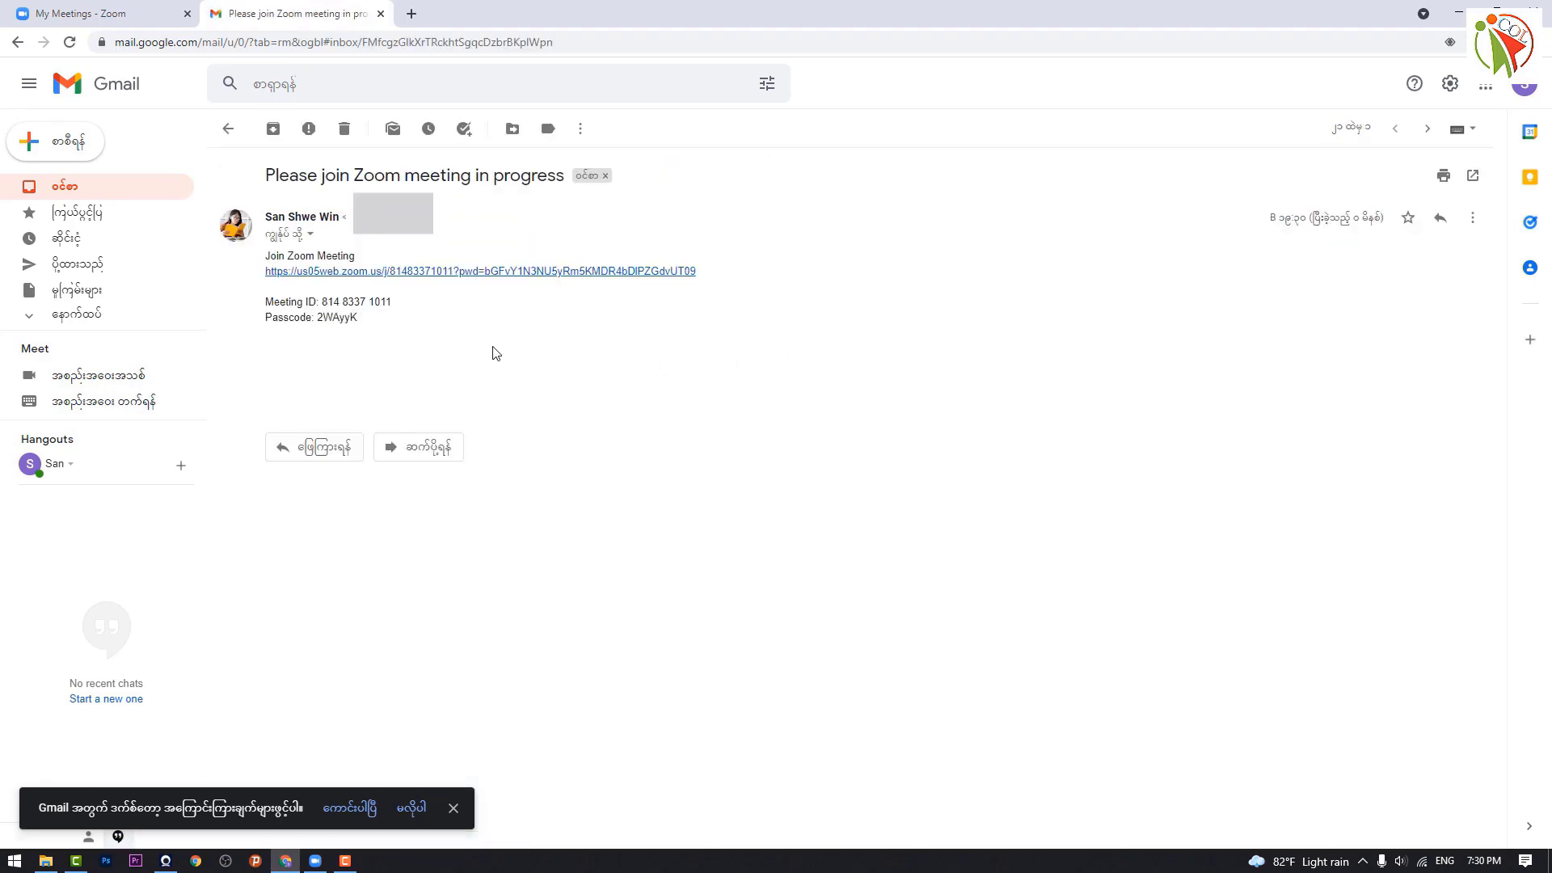
{"action": "left_click_drag", "start_coordinate": [325, 302], "coordinate": [365, 327]}
{"action": "left_click", "coordinate": [299, 331]}
{"action": "left_click", "coordinate": [121, 14]}
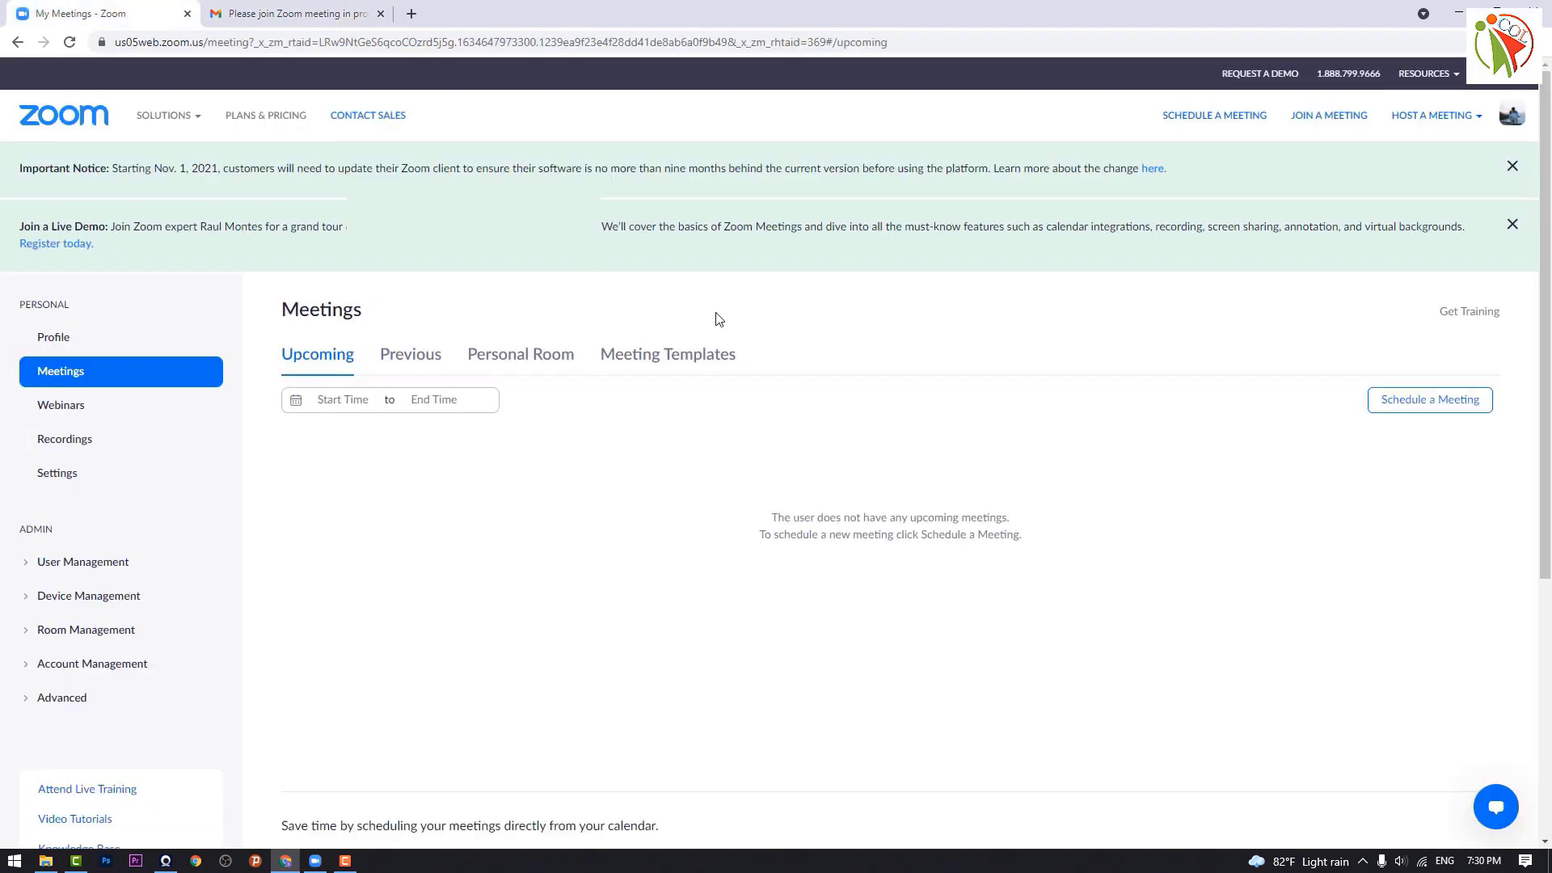
{"action": "left_click", "coordinate": [314, 862]}
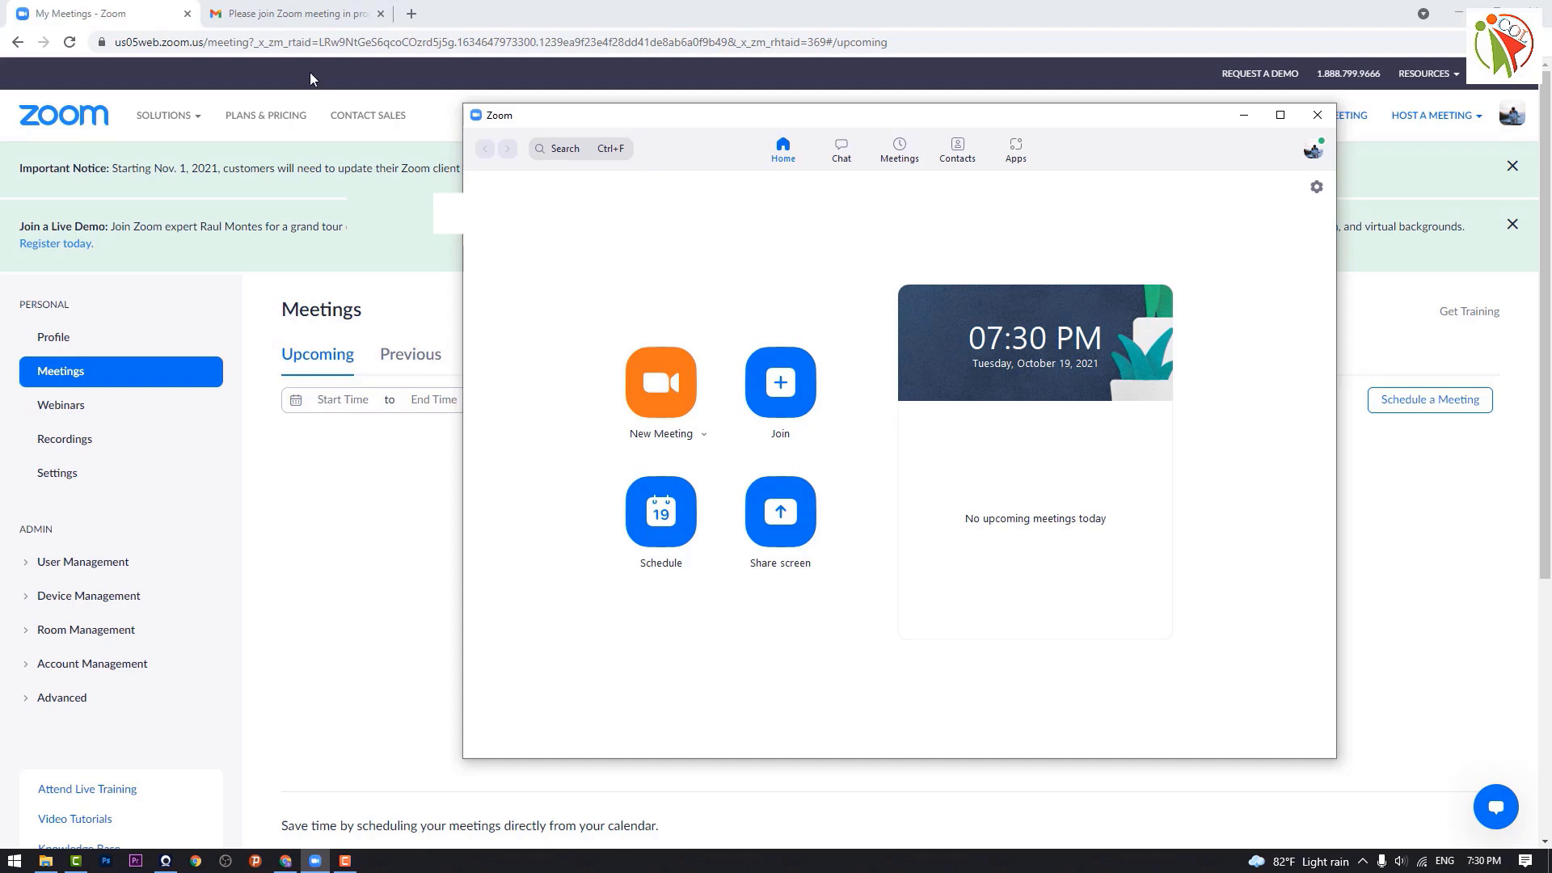
{"action": "left_click", "coordinate": [285, 14]}
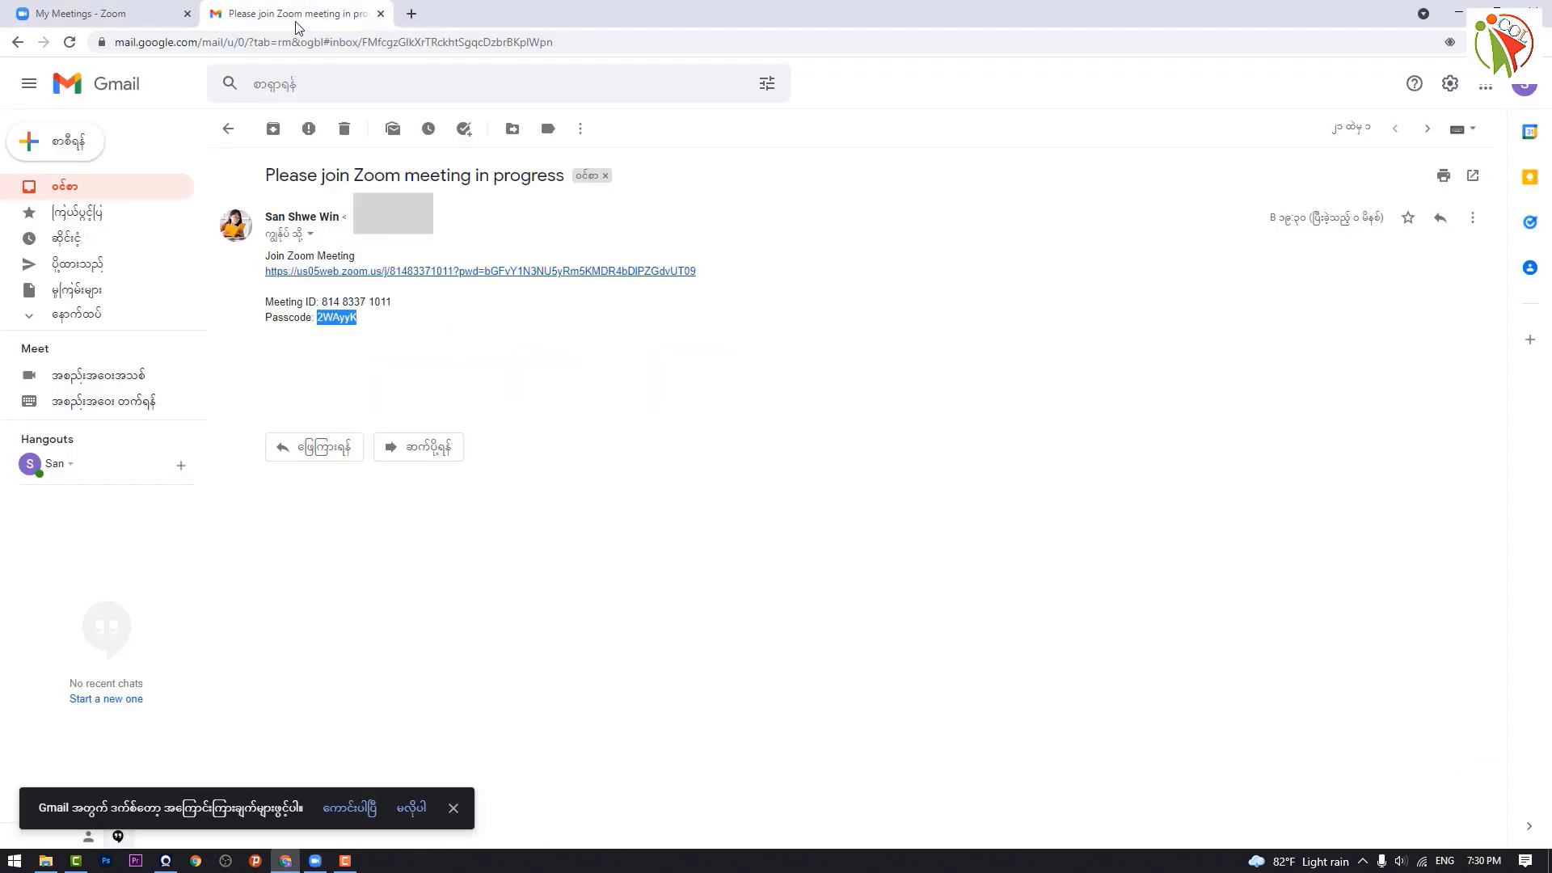
{"action": "left_click", "coordinate": [635, 451]}
Step: Follow the invitation's Join link and let the browser open the Zoom app
{"action": "left_click", "coordinate": [445, 273]}
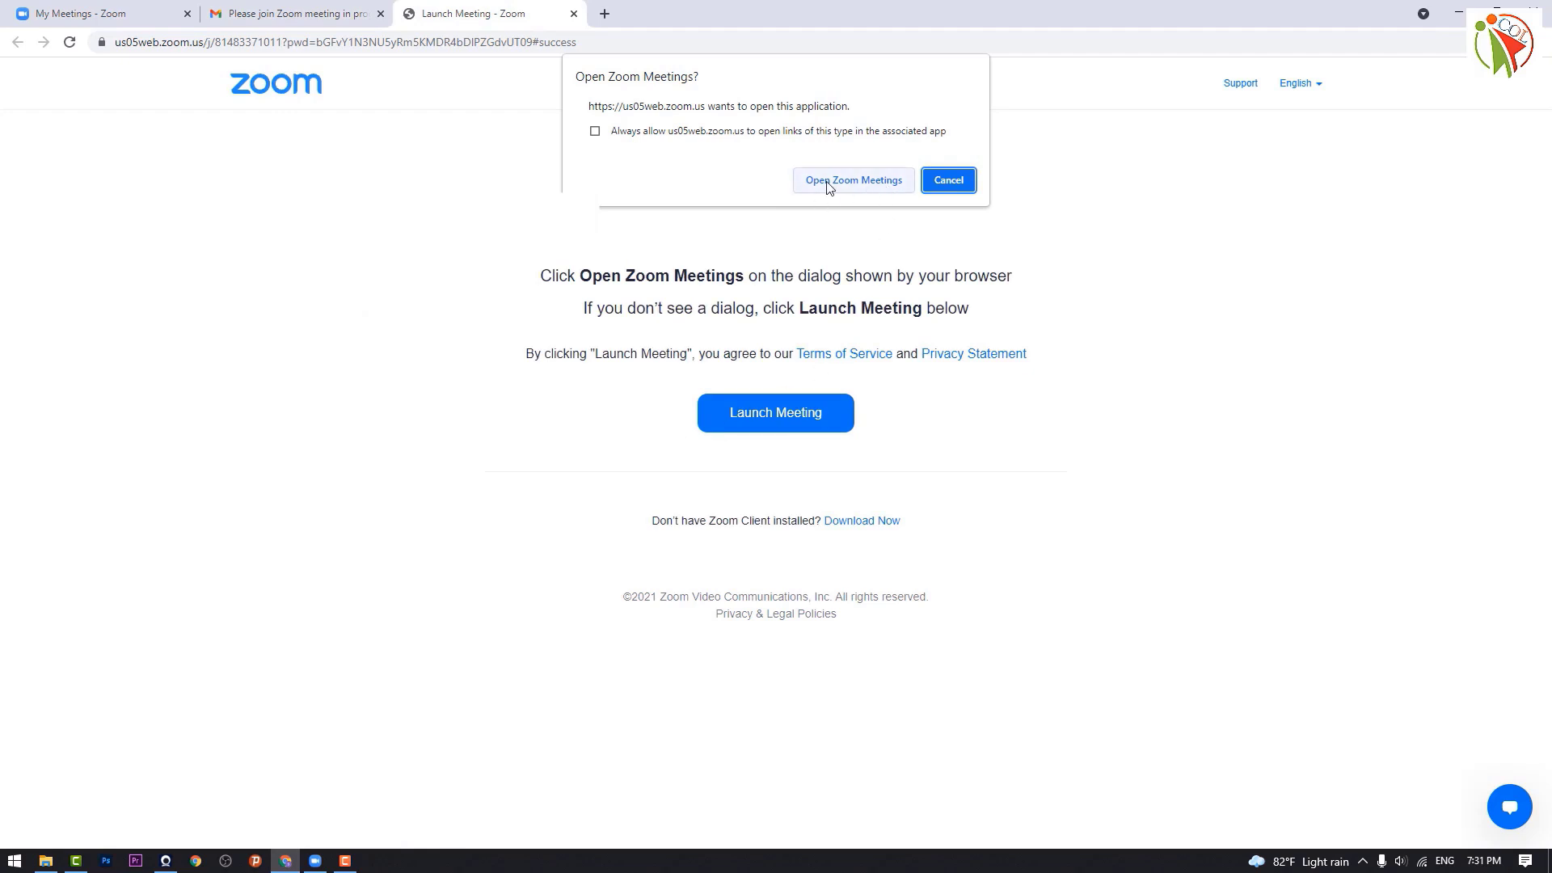
{"action": "left_click", "coordinate": [829, 188]}
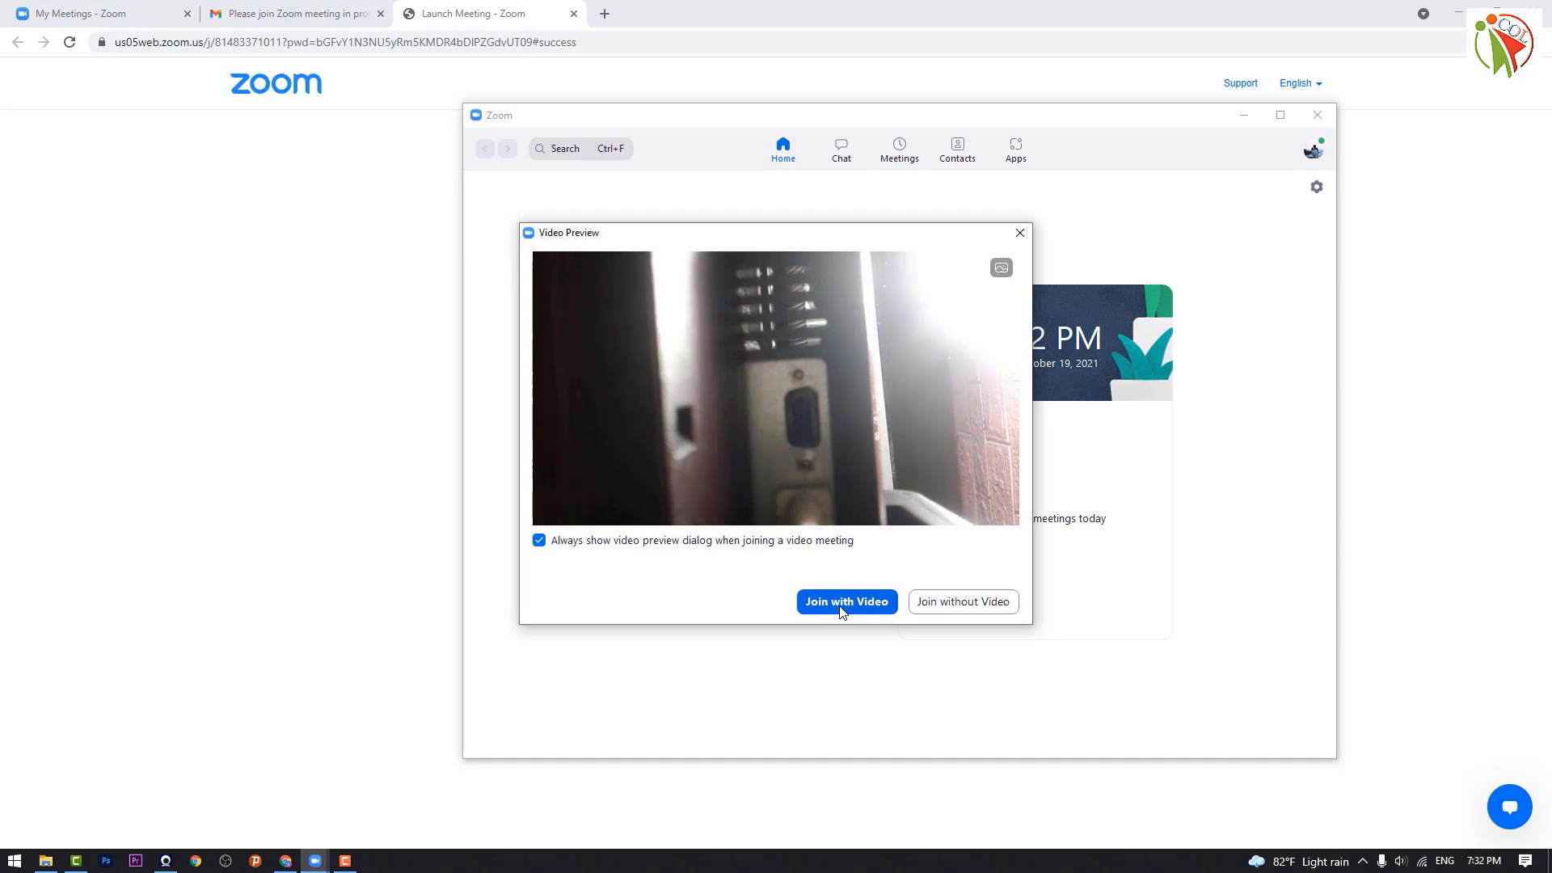
Step: Join the meeting with video and connect with computer audio
{"action": "left_click", "coordinate": [841, 607]}
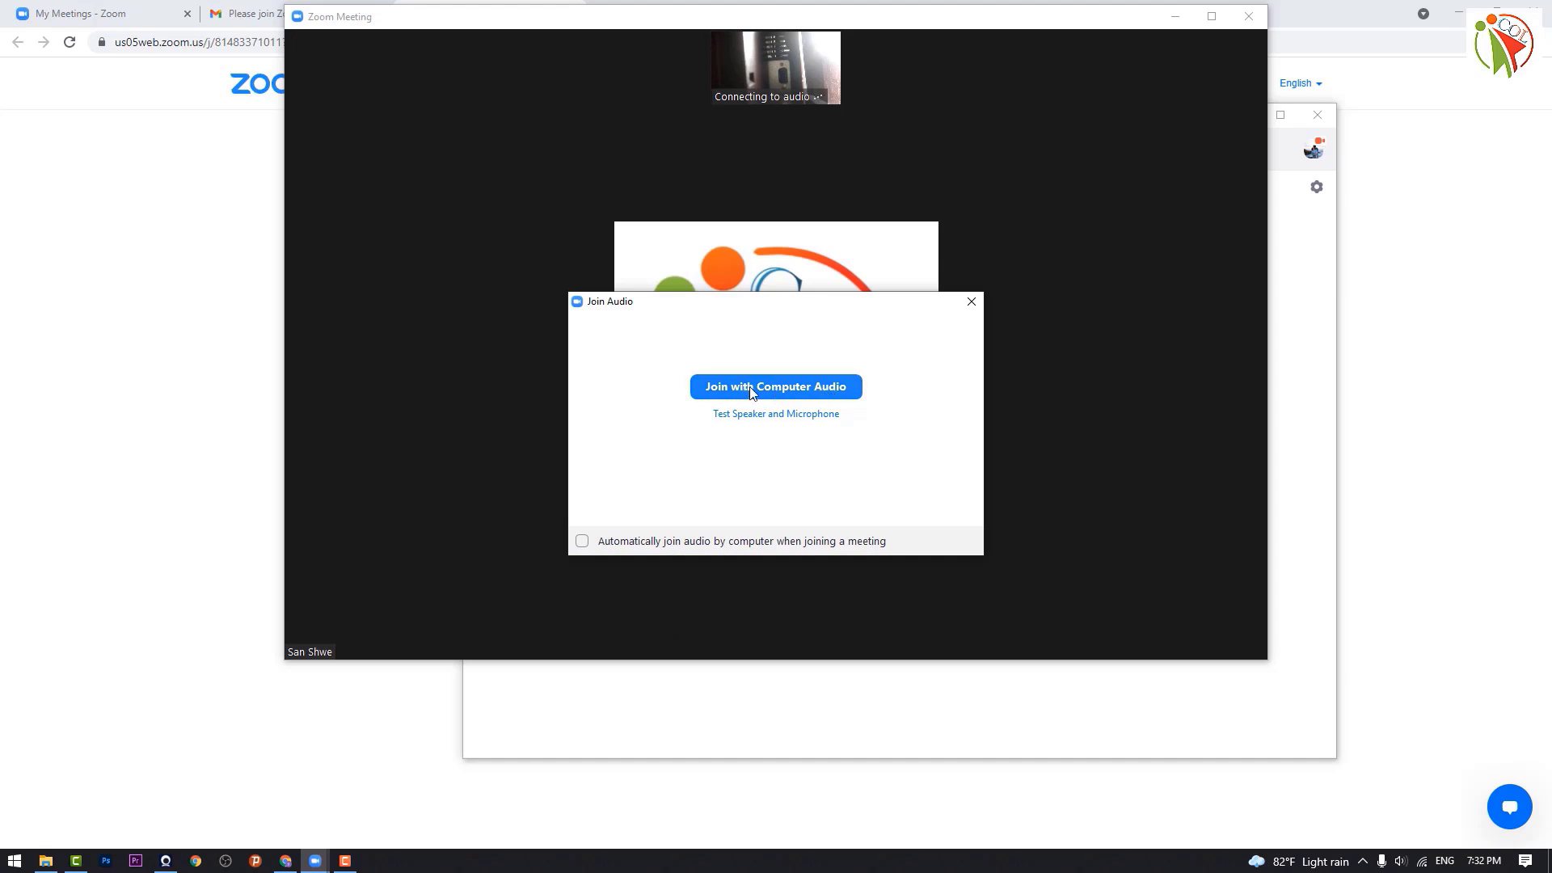
{"action": "left_click", "coordinate": [793, 391]}
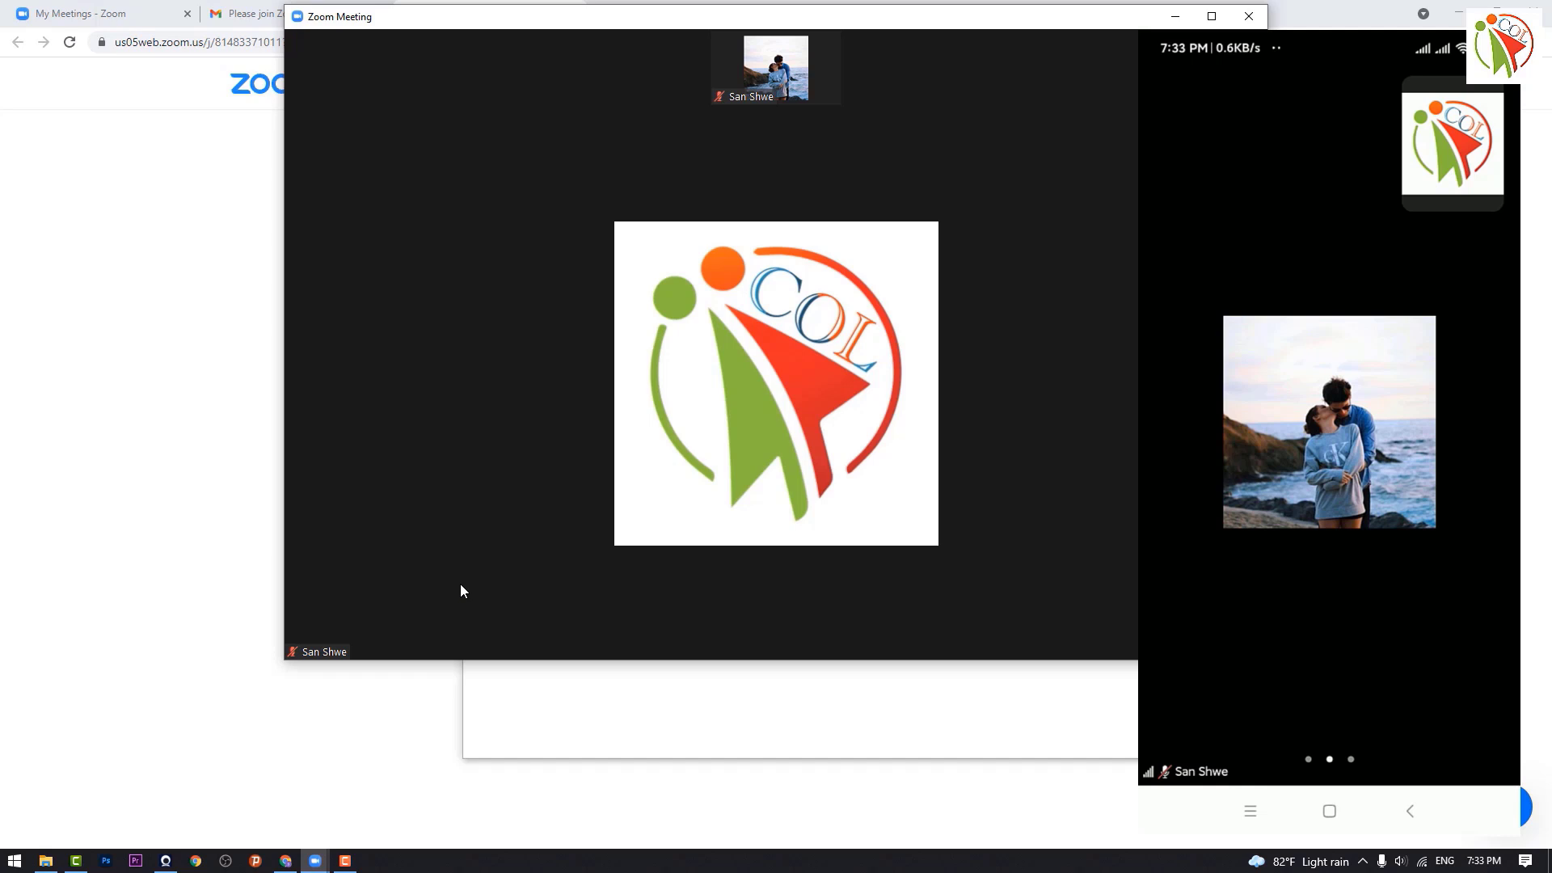
Step: Leave the meeting and confirm, returning to Zoom's Home screen
{"action": "mouse_move", "coordinate": [349, 654]}
{"action": "mouse_move", "coordinate": [1116, 641]}
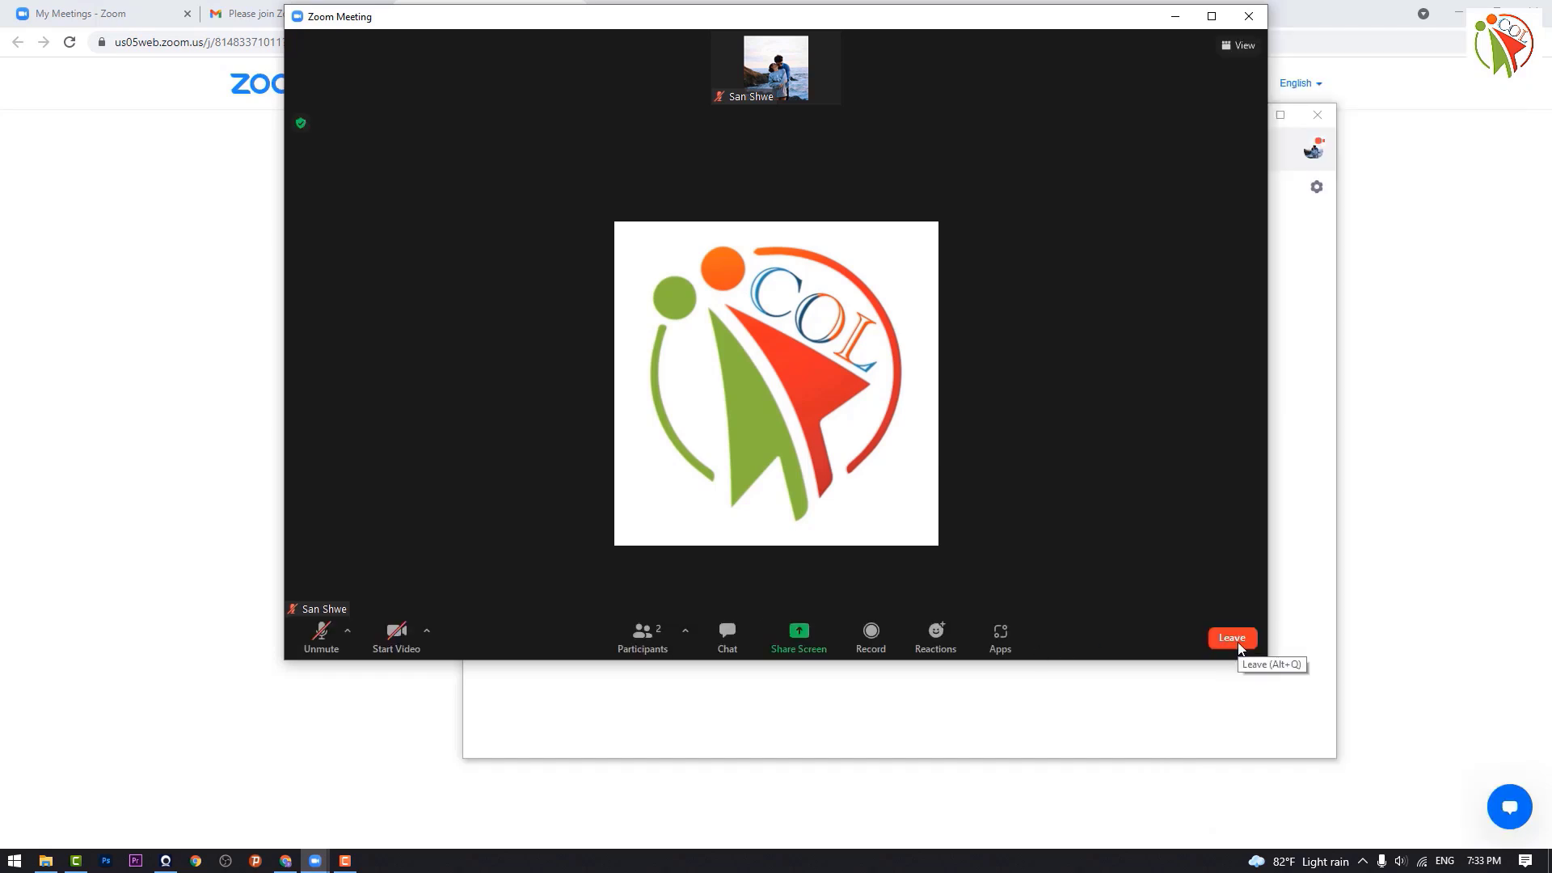
{"action": "left_click", "coordinate": [1231, 638]}
{"action": "left_click", "coordinate": [1166, 594]}
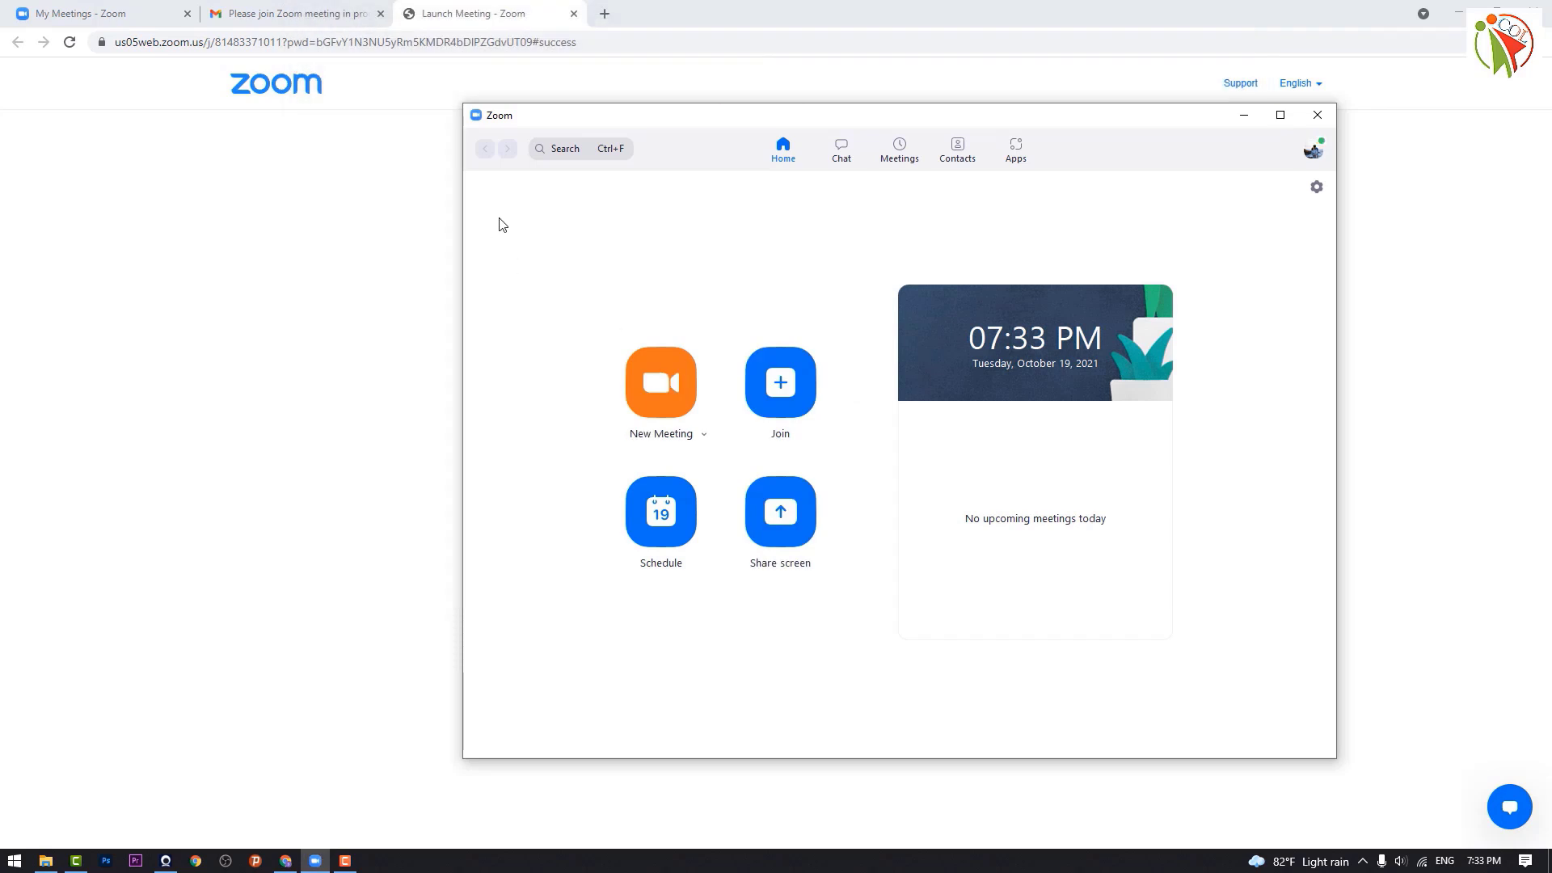
Step: Copy the meeting ID from the email into Zoom's Join dialog, submit it, and enter the passcode
{"action": "left_click", "coordinate": [330, 21]}
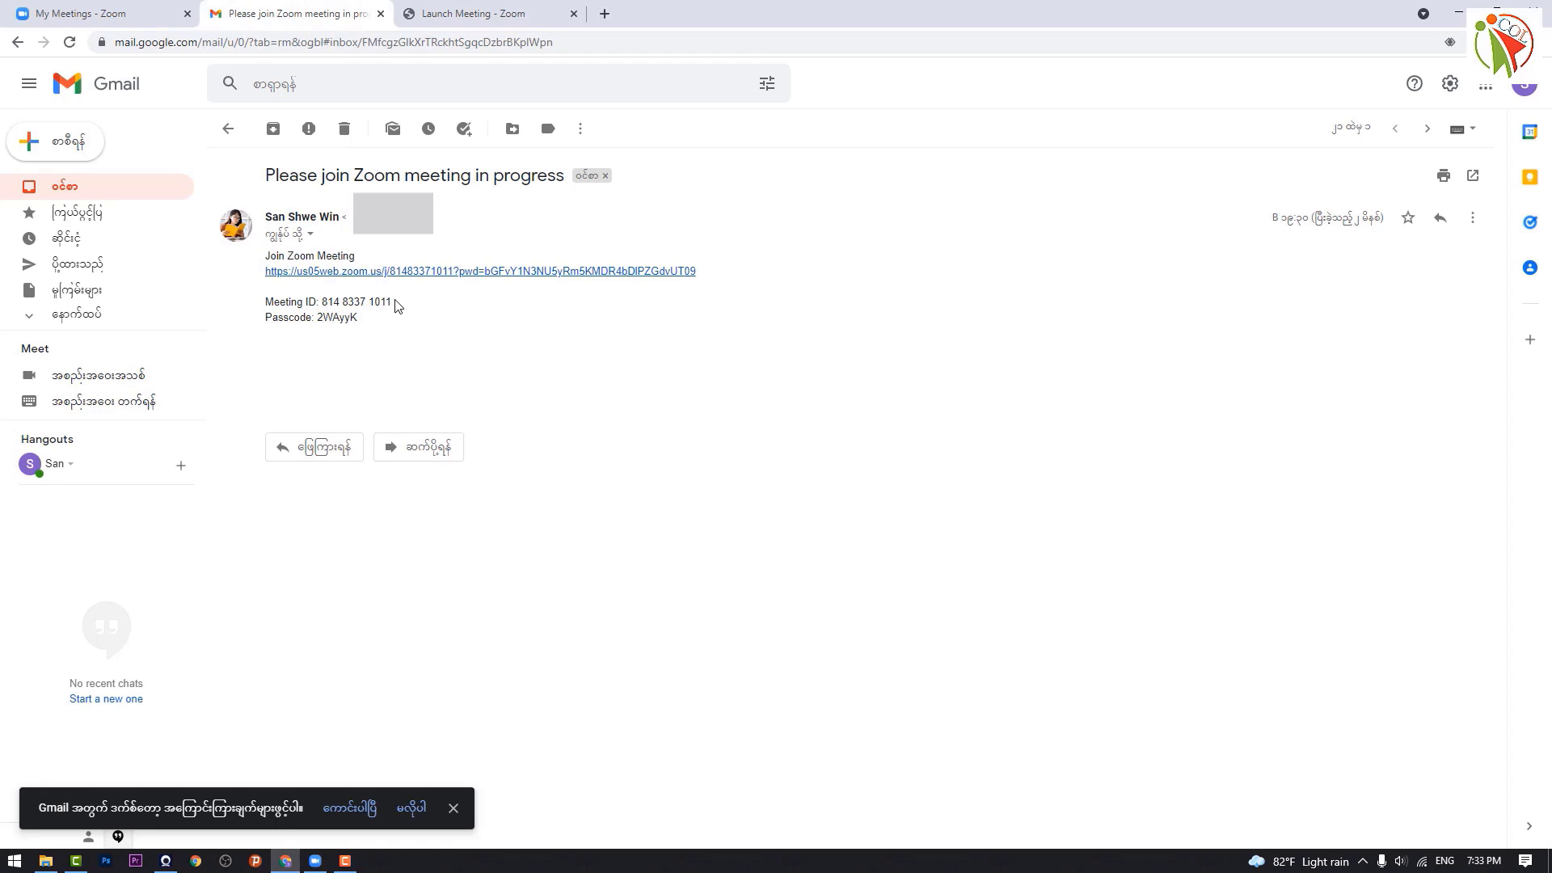
{"action": "left_click_drag", "start_coordinate": [395, 303], "coordinate": [322, 302]}
{"action": "key", "text": "ctrl+c"}
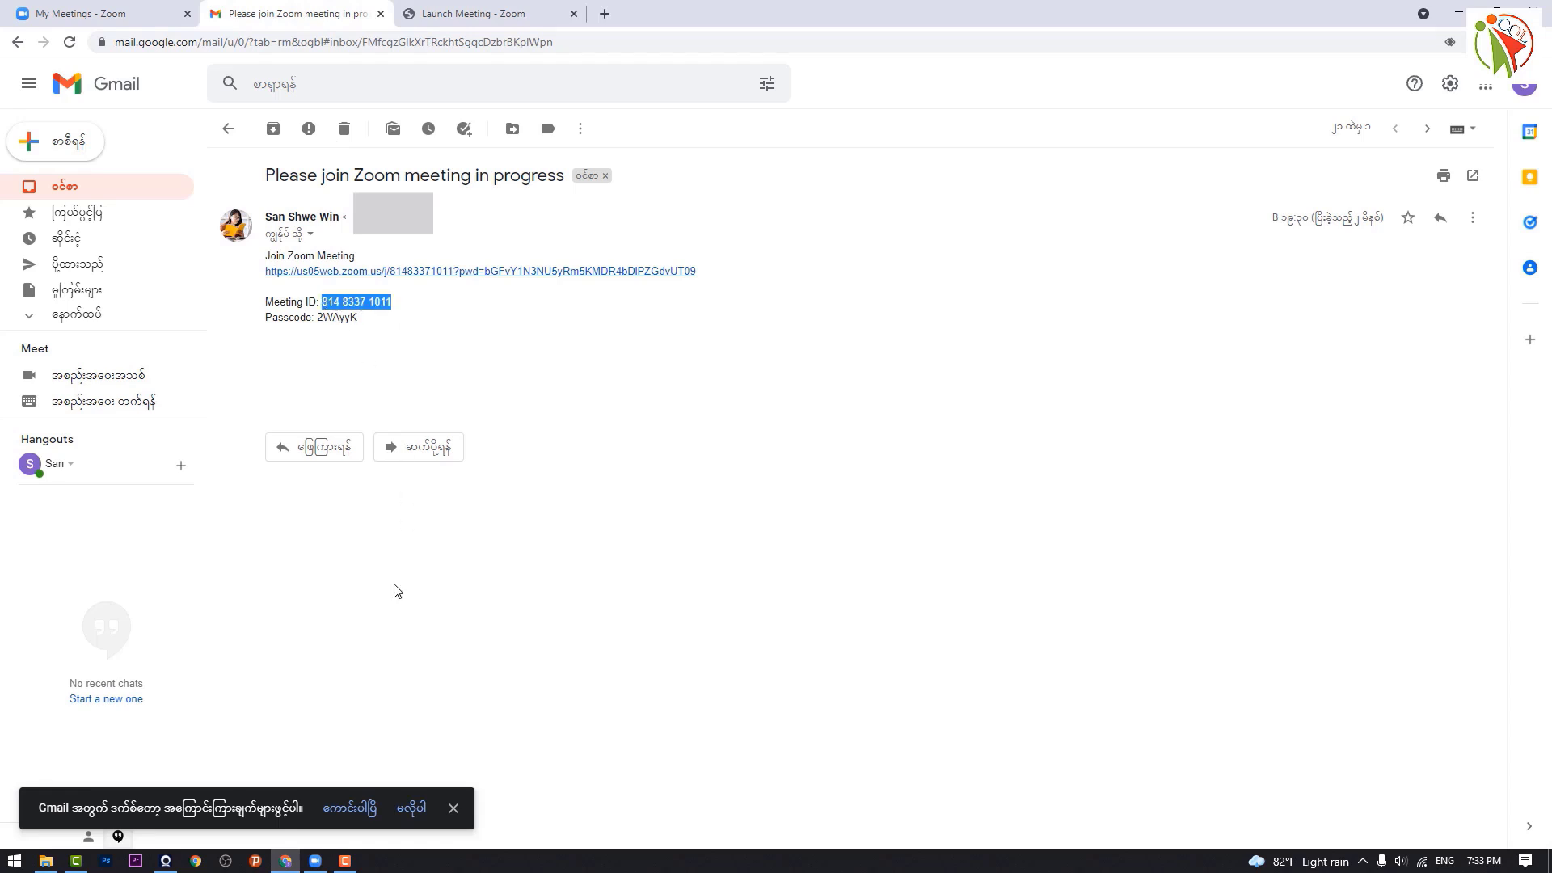
{"action": "left_click", "coordinate": [315, 861]}
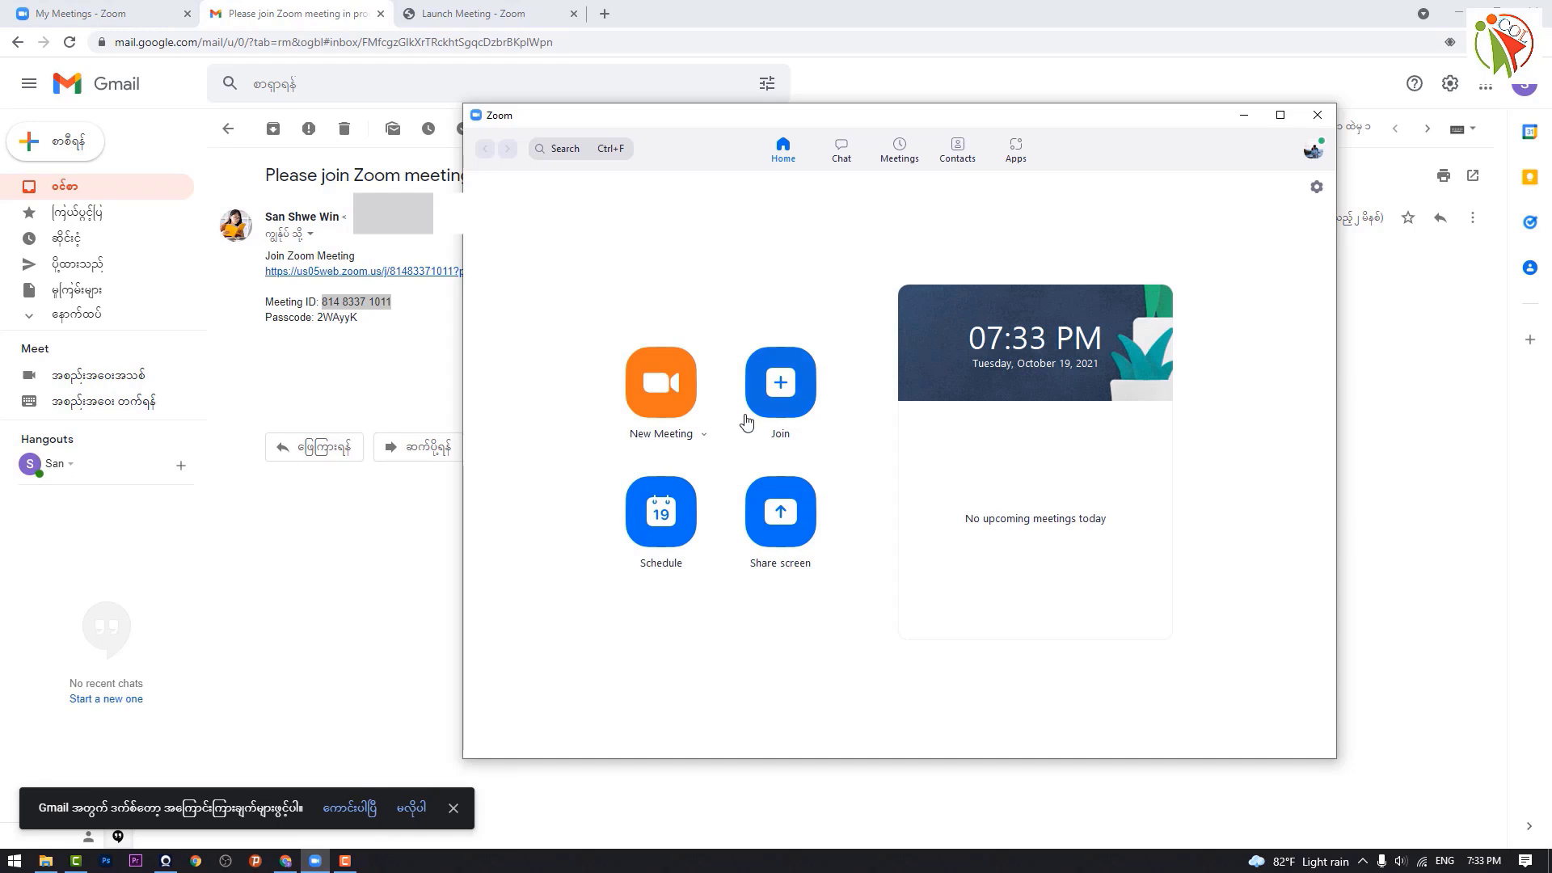
{"action": "left_click", "coordinate": [784, 381]}
{"action": "left_click", "coordinate": [734, 396]}
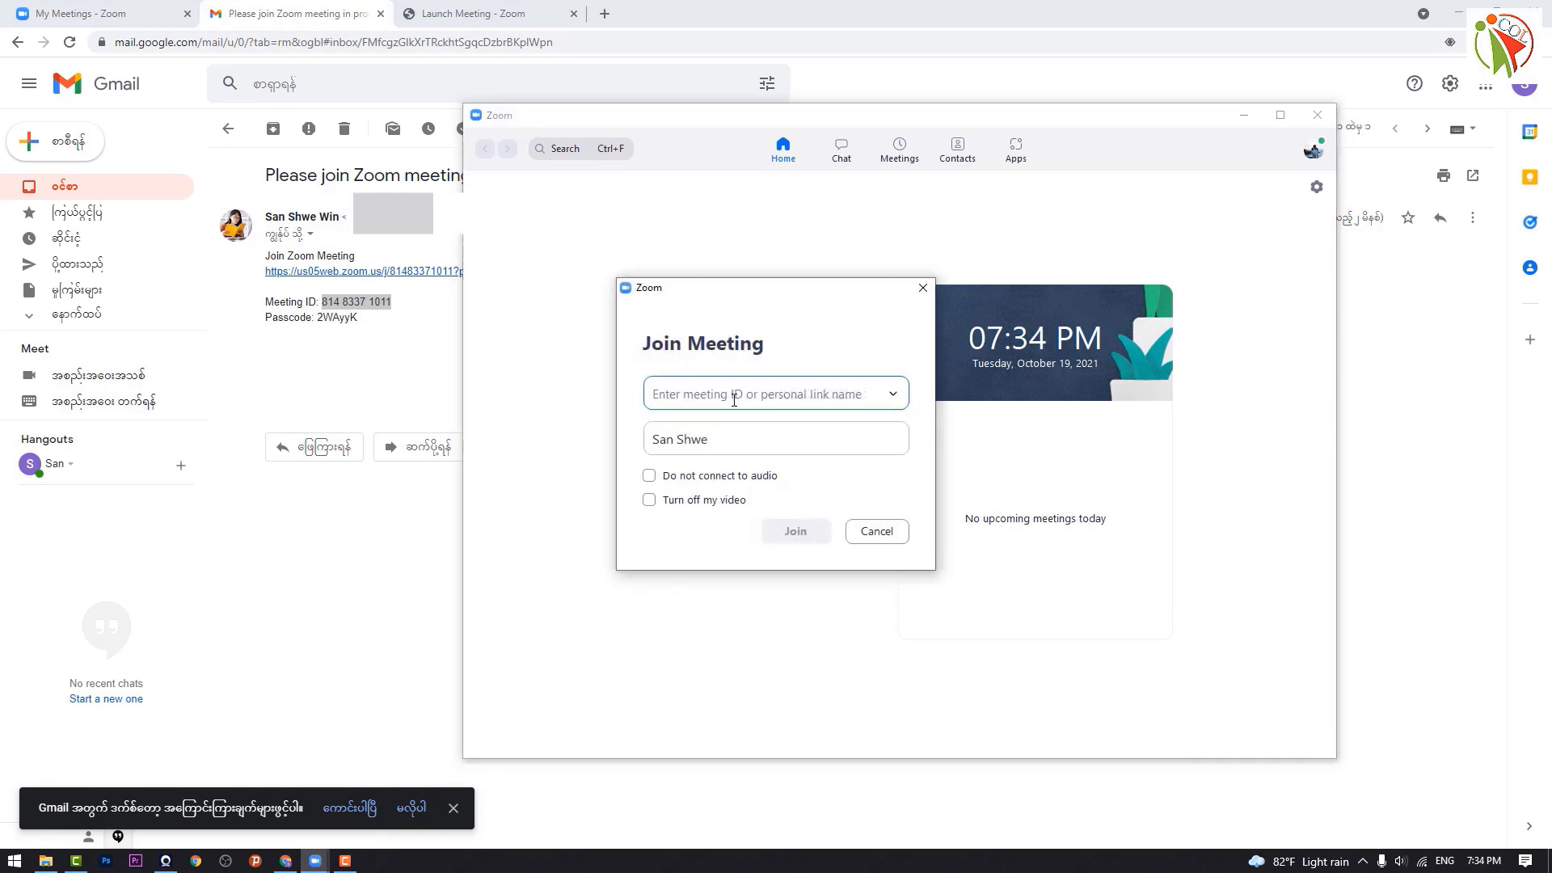
{"action": "key", "text": "ctrl+v"}
{"action": "left_click", "coordinate": [797, 530]}
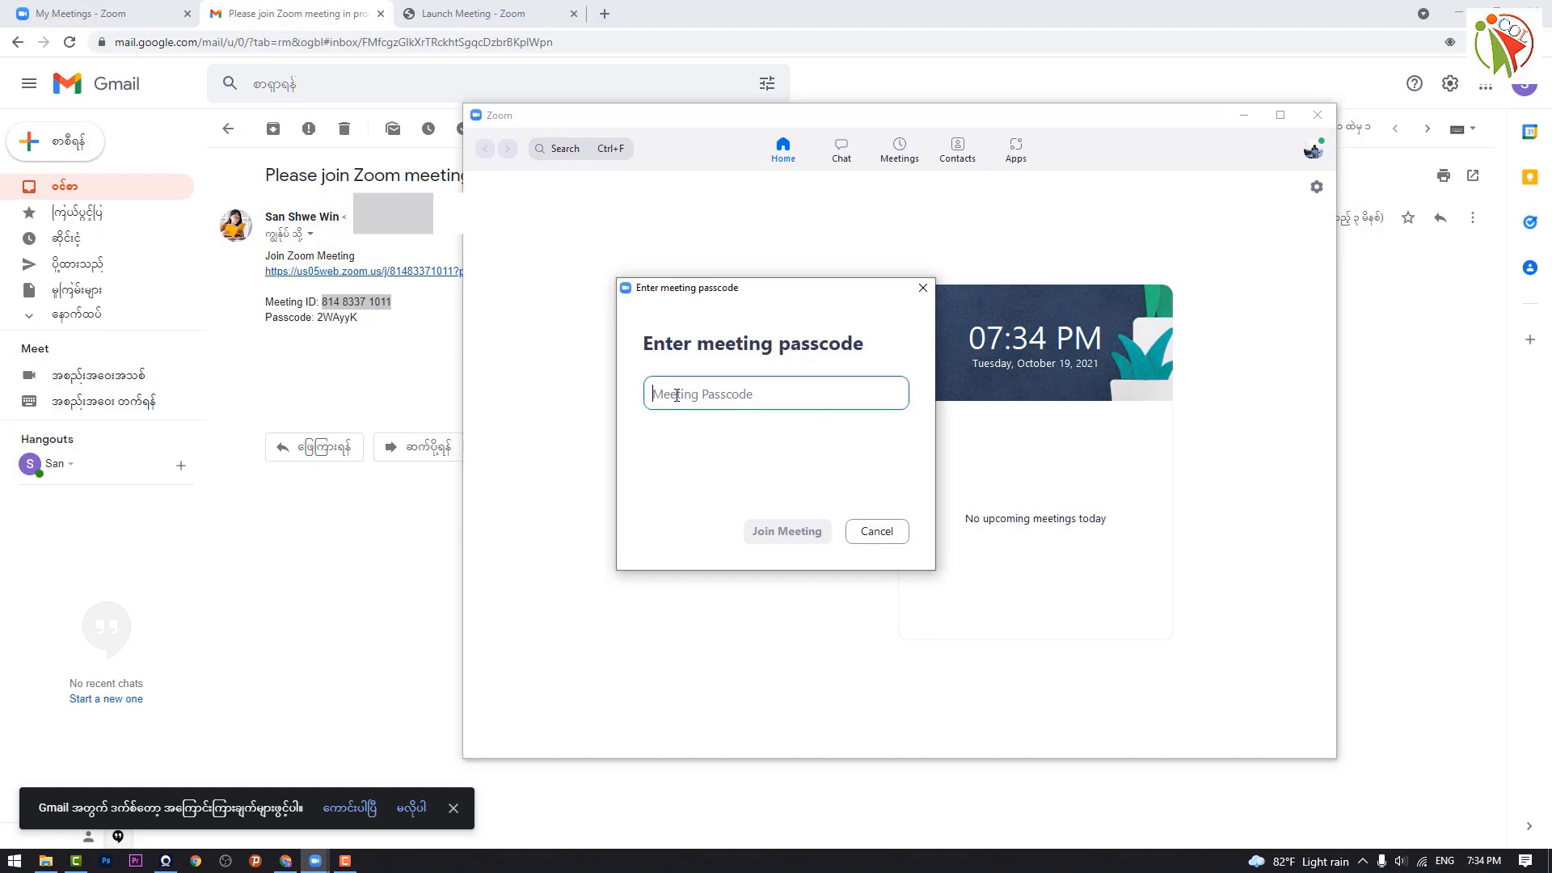
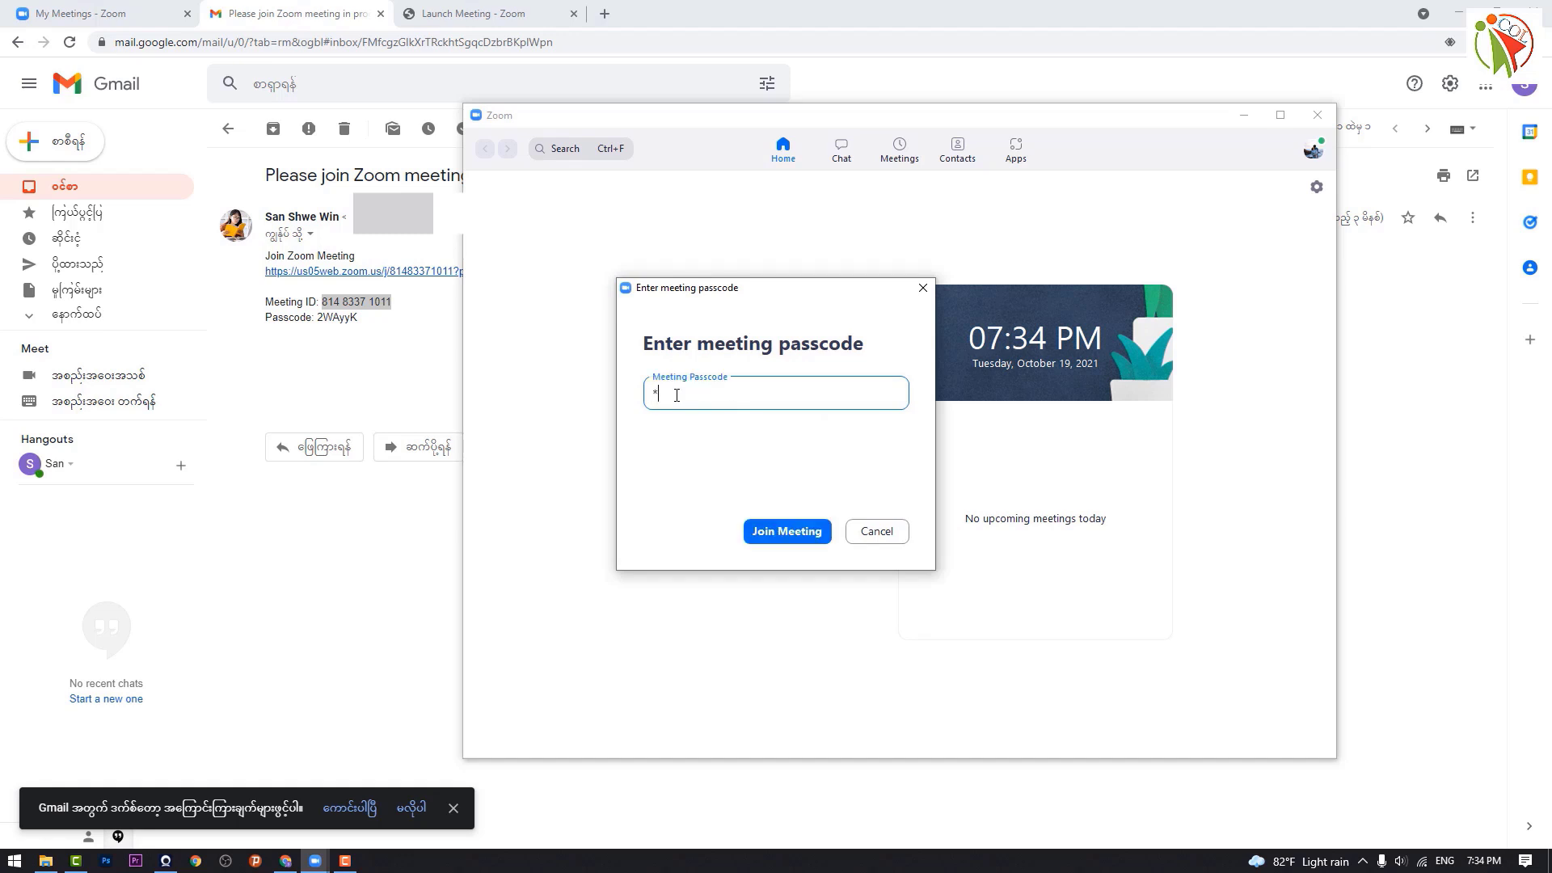
Step: Enter the meeting, then stop video, connect computer audio and mute the microphone
{"action": "left_click", "coordinate": [783, 540]}
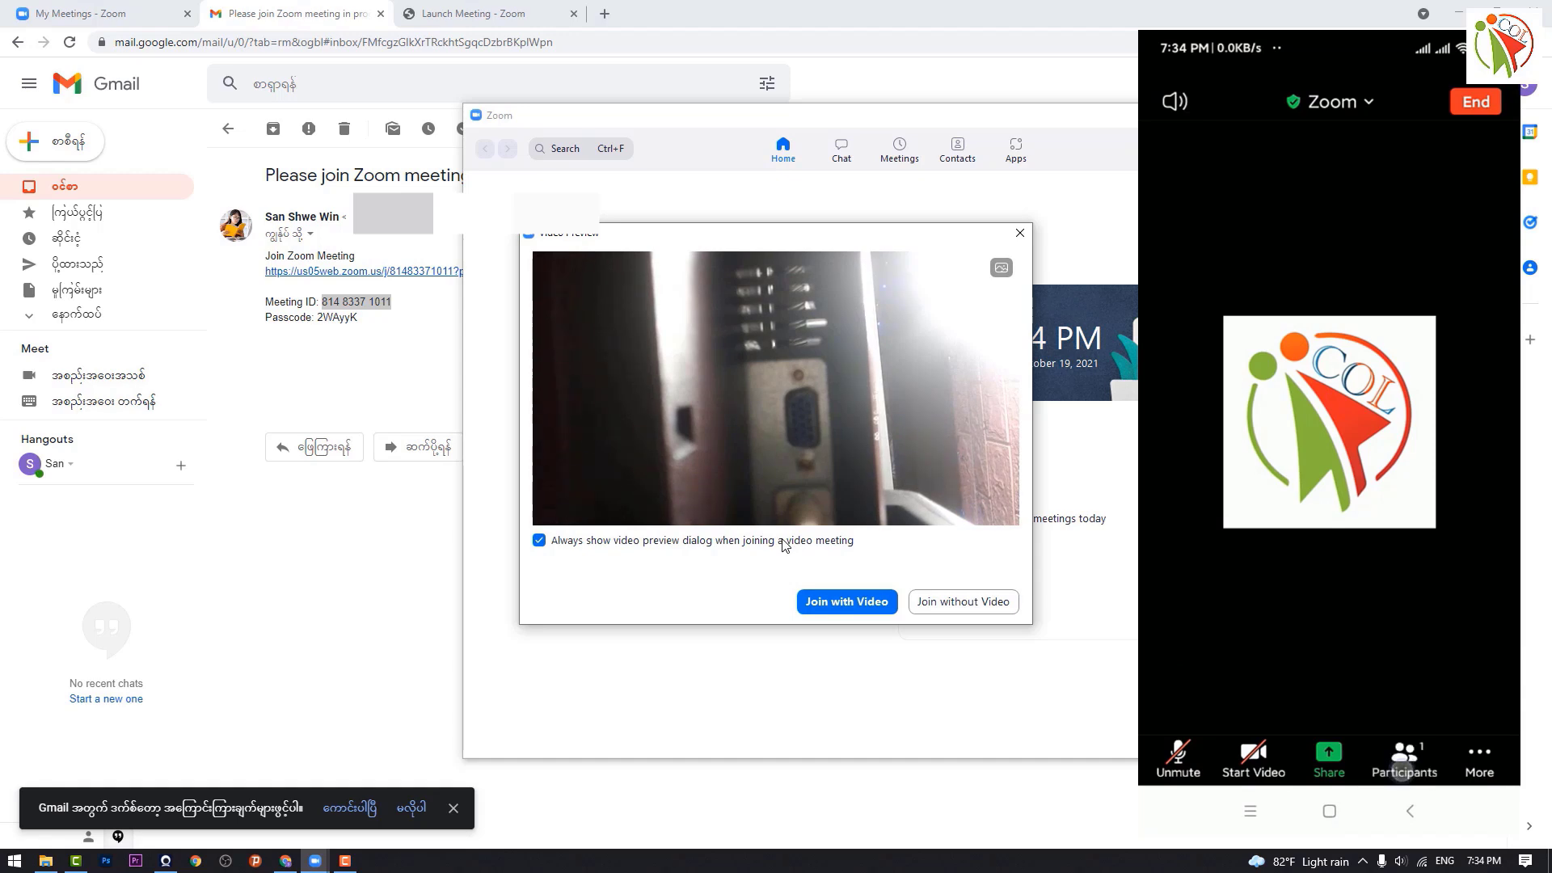
{"action": "left_click", "coordinate": [840, 604]}
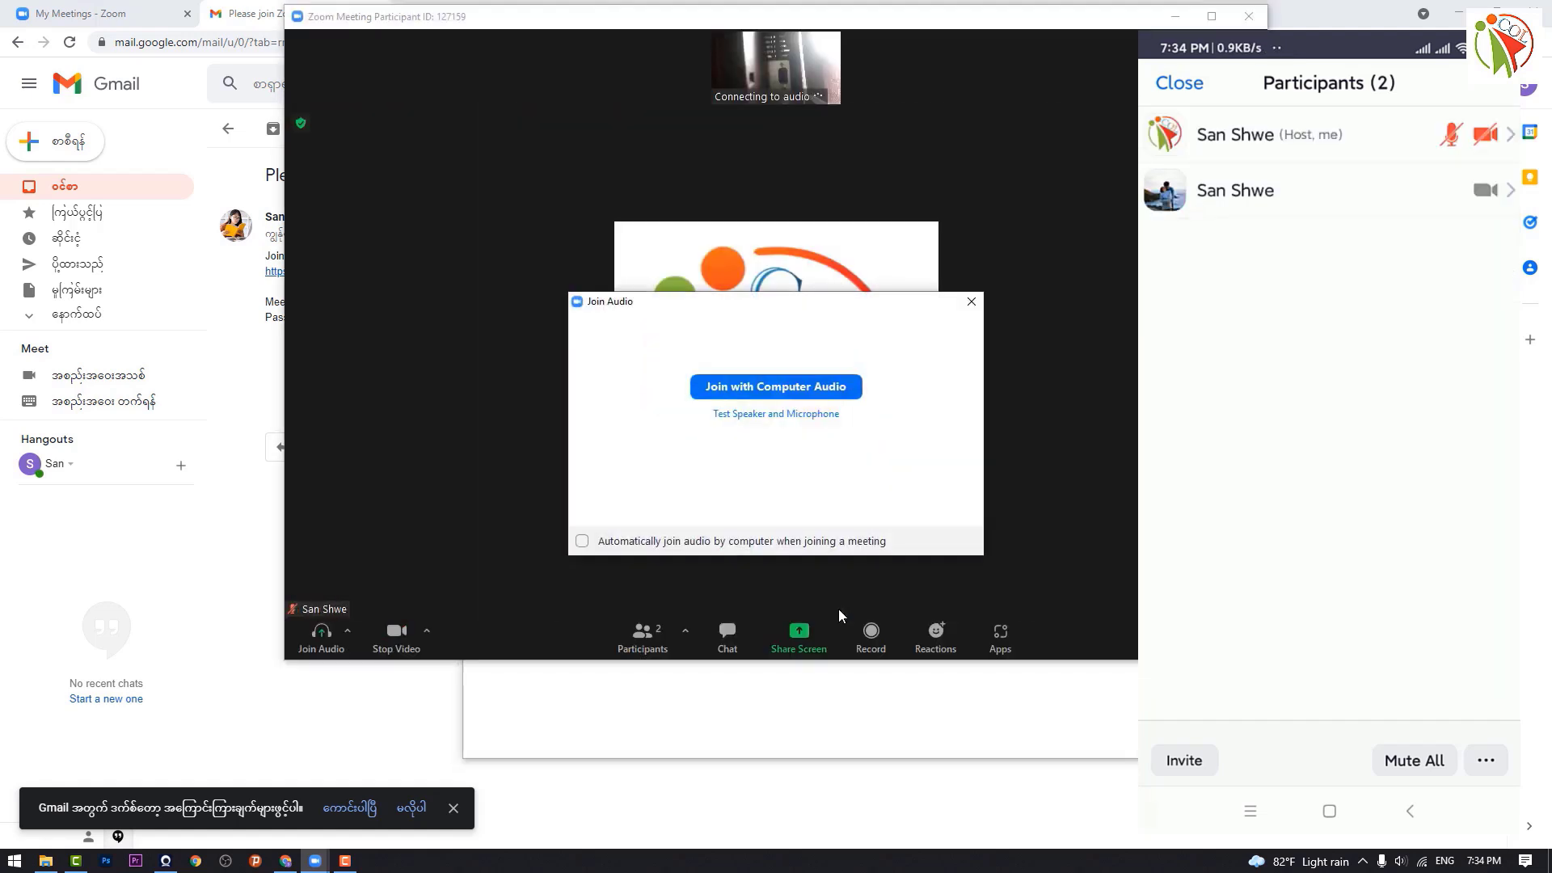
{"action": "left_click", "coordinate": [396, 633]}
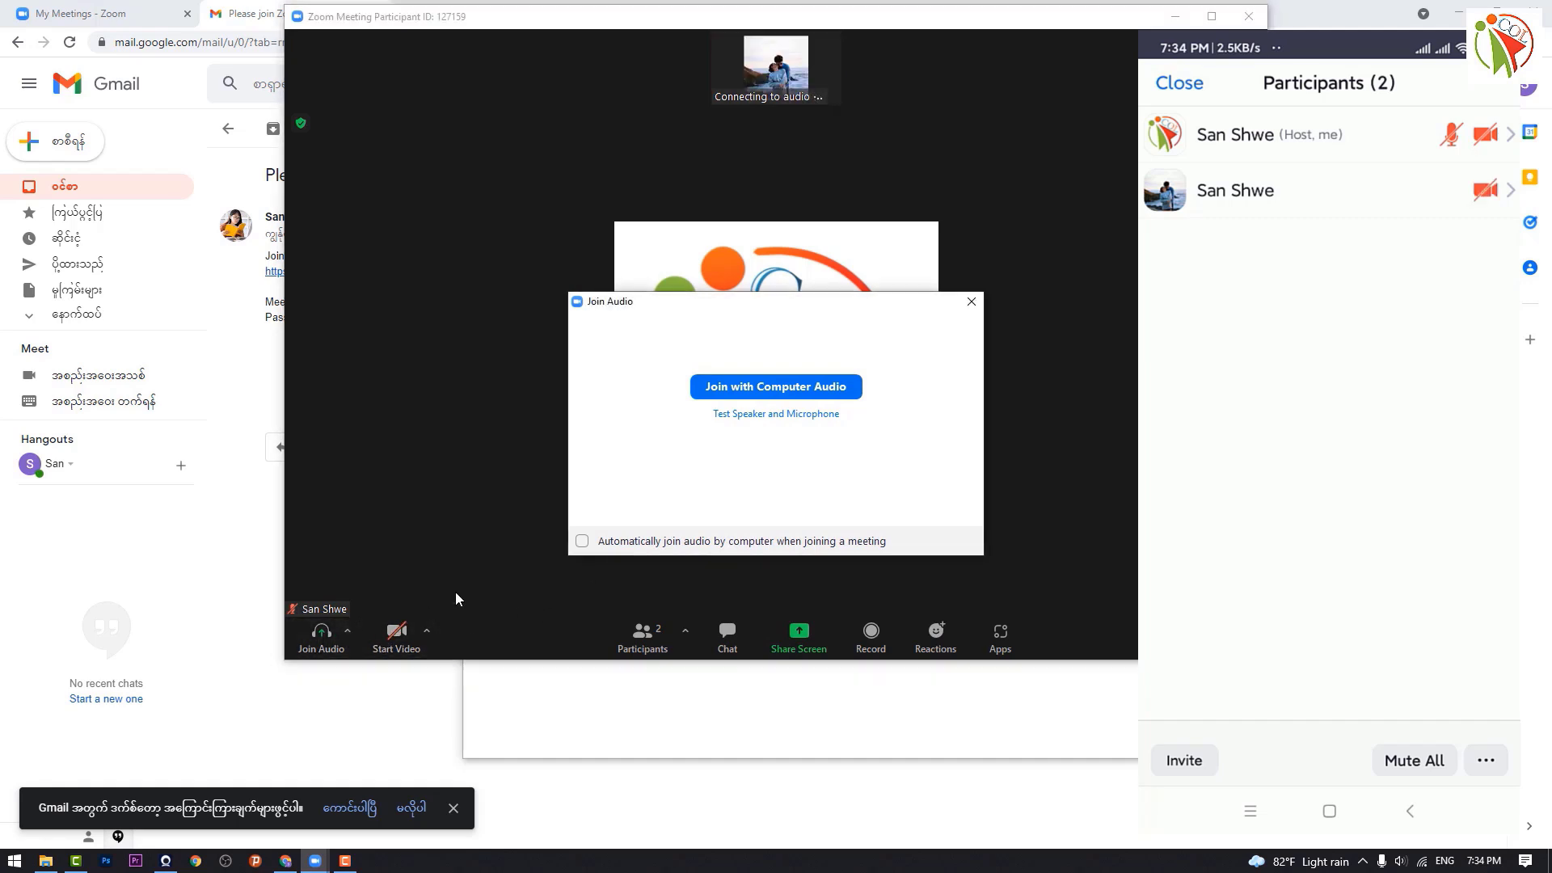
{"action": "left_click", "coordinate": [793, 387]}
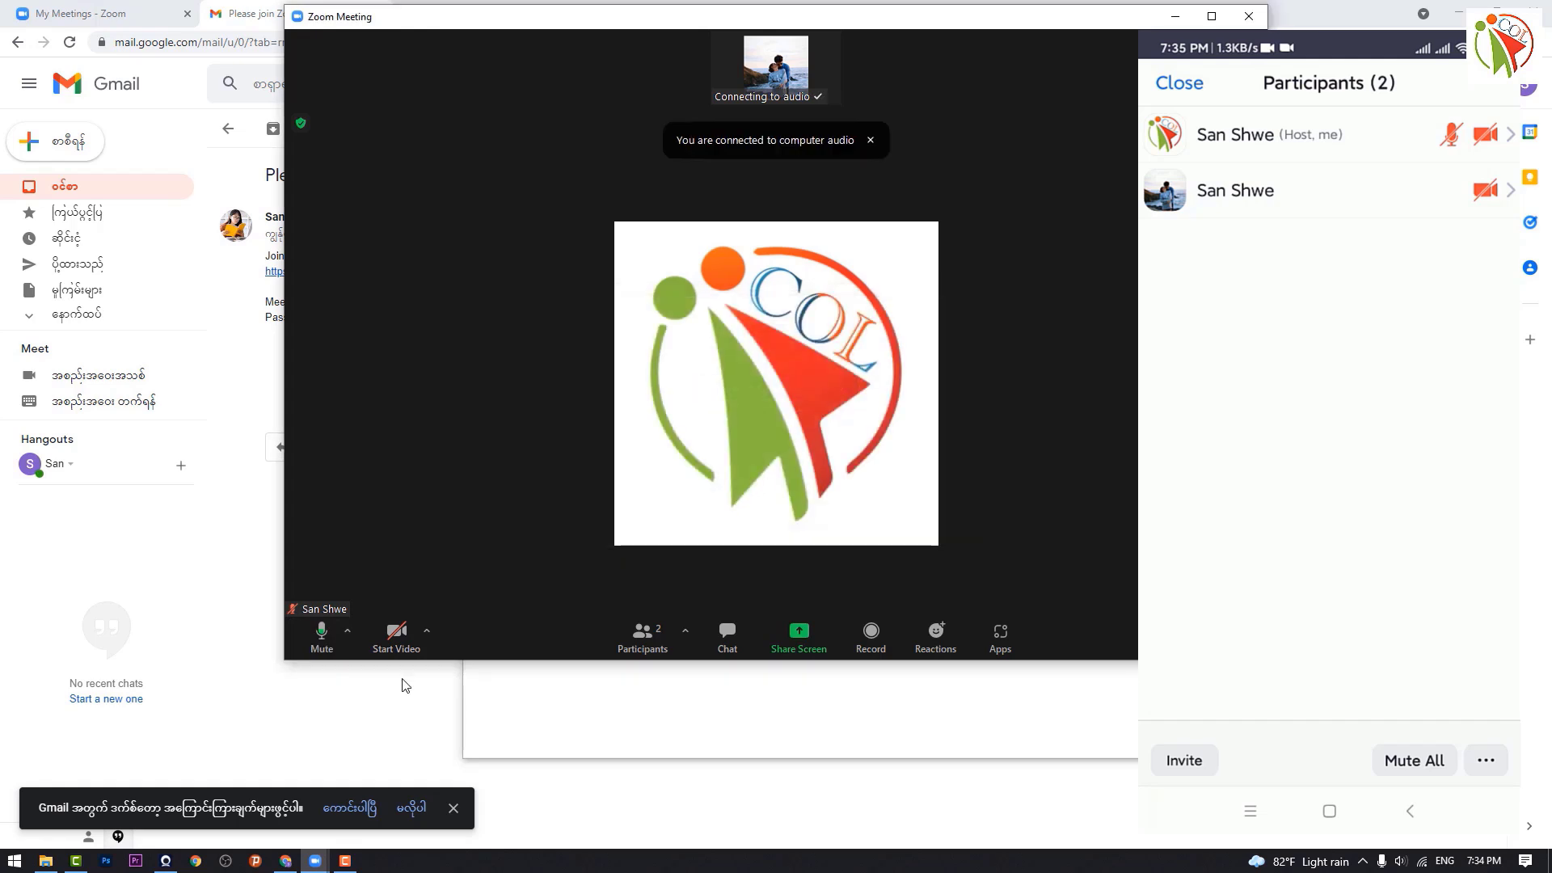
{"action": "left_click", "coordinate": [332, 653]}
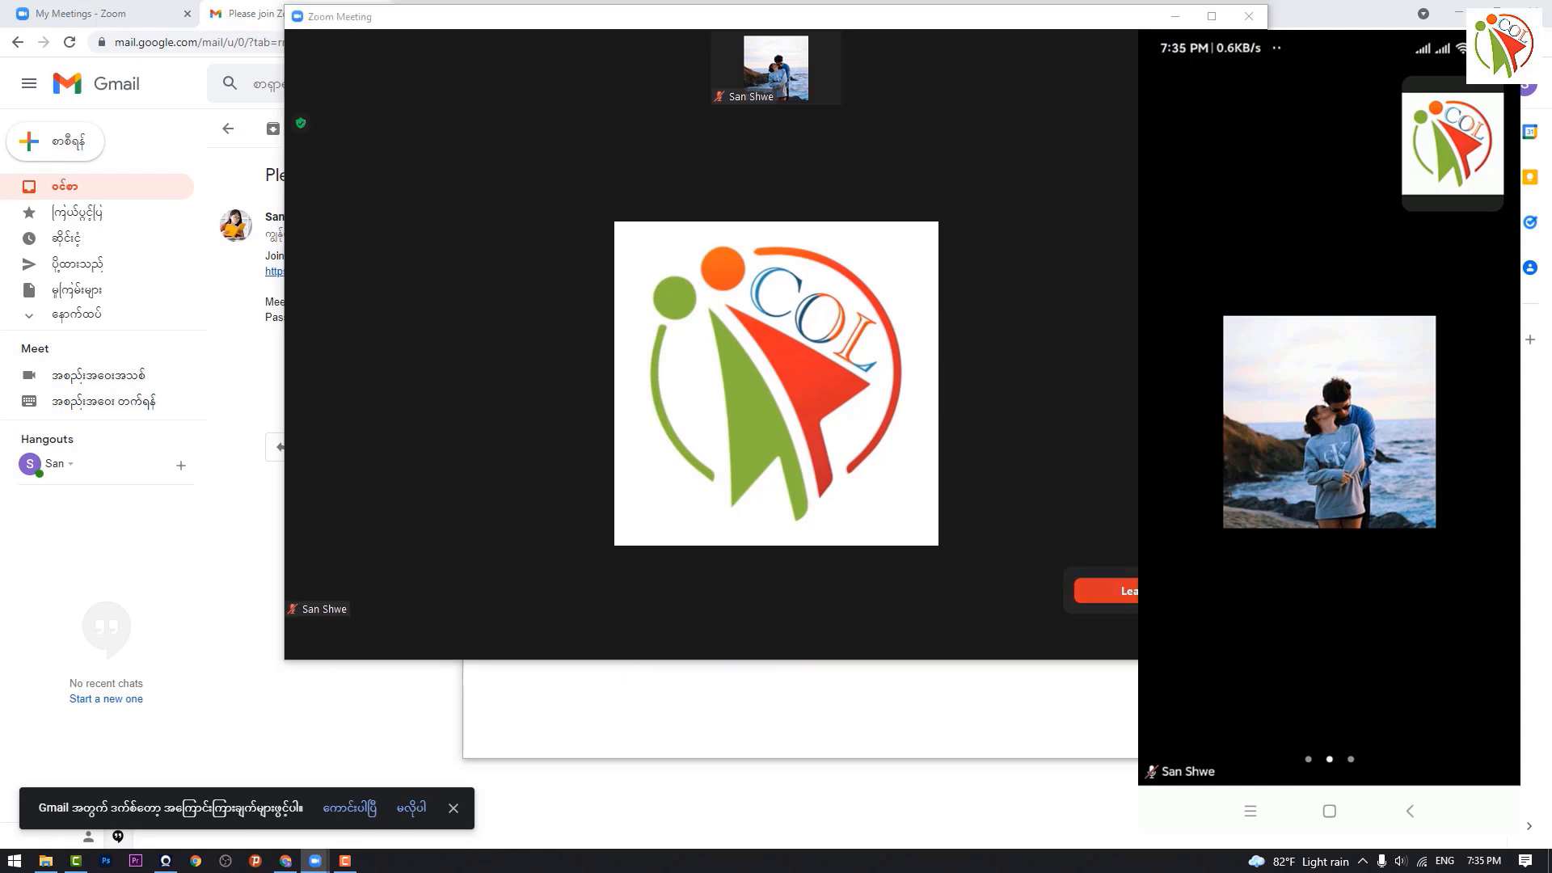
Step: Leave the current meeting
{"action": "left_click", "coordinate": [1102, 590]}
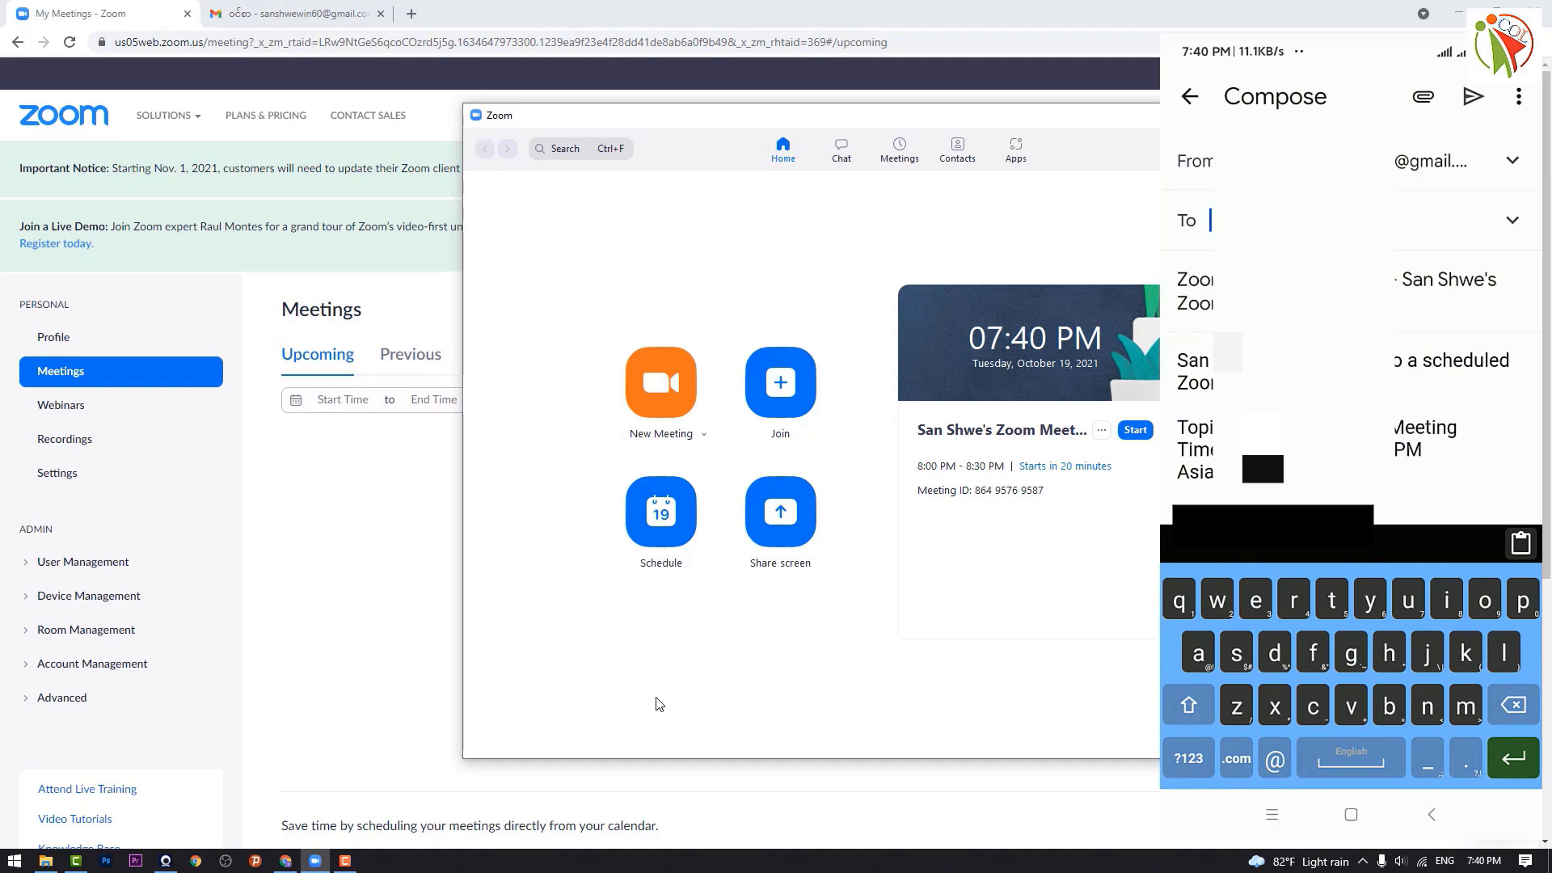
Step: Enter the recipient's e-mail address in the phone invitation's To field
{"action": "type", "text": "s"}
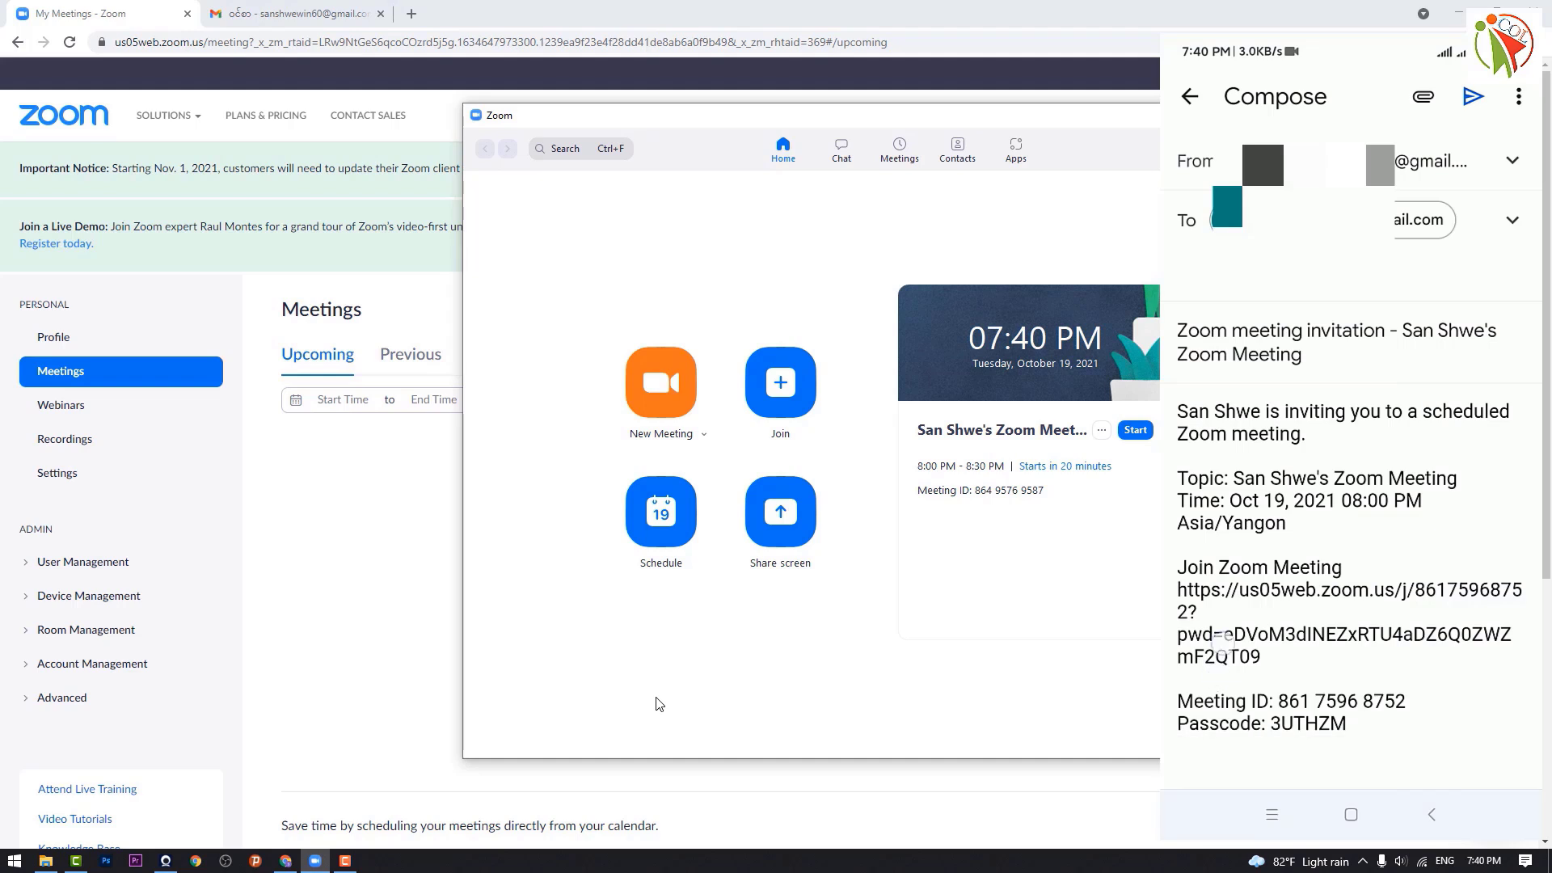
{"action": "scroll", "coordinate": [1350, 485], "scroll_direction": "down", "scroll_amount": 2}
{"action": "scroll", "coordinate": [1350, 485], "scroll_direction": "up", "scroll_amount": 2}
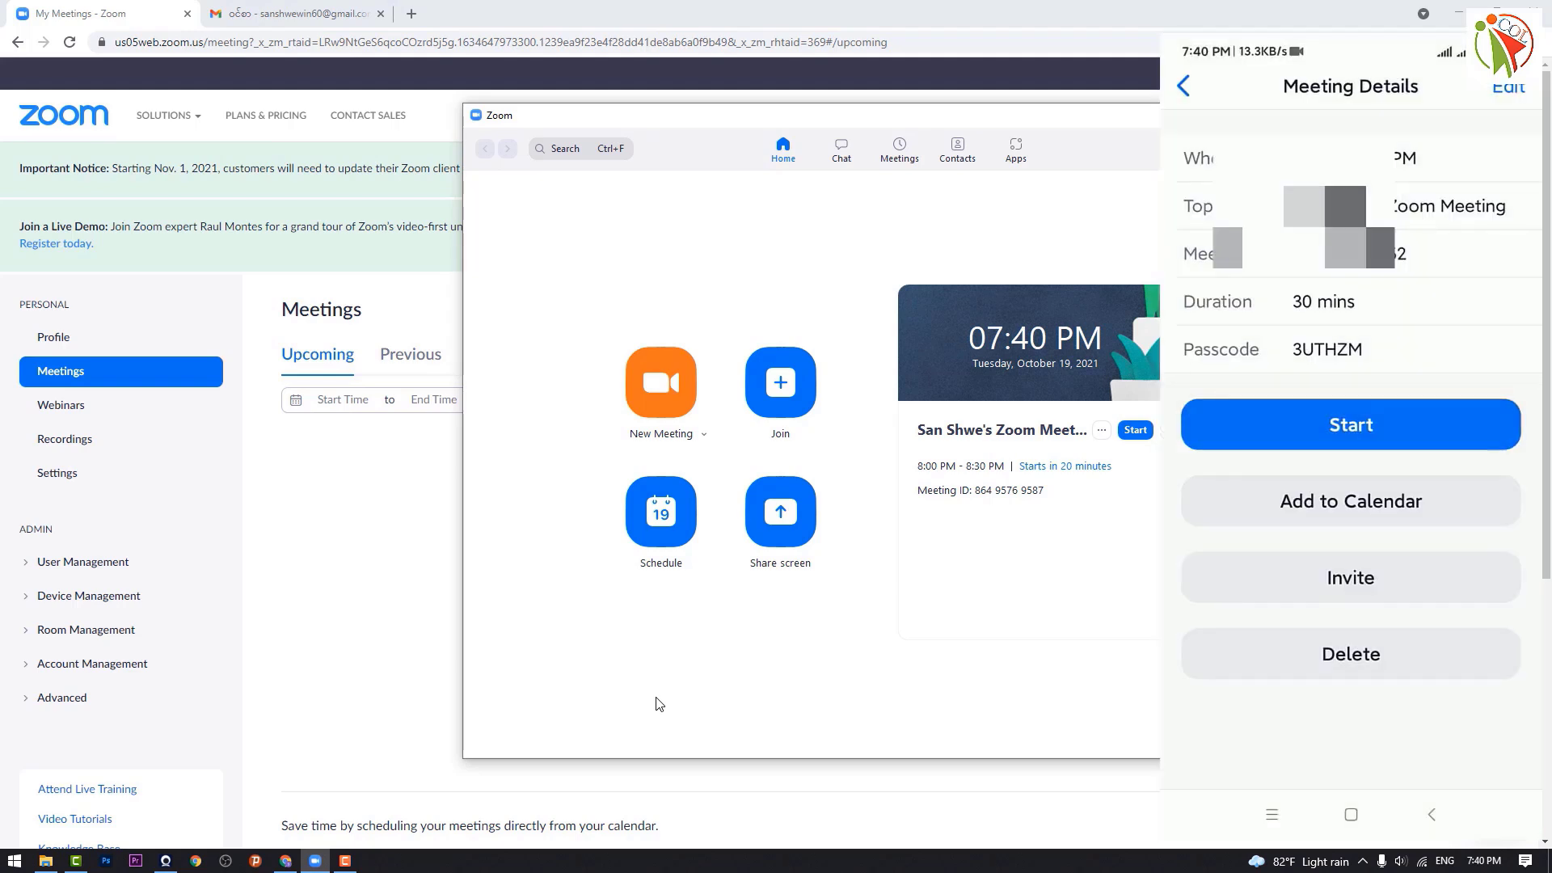
Step: Reload Gmail, open the newest Zoom invitation, and highlight its meeting ID and passcode
{"action": "left_click", "coordinate": [338, 23]}
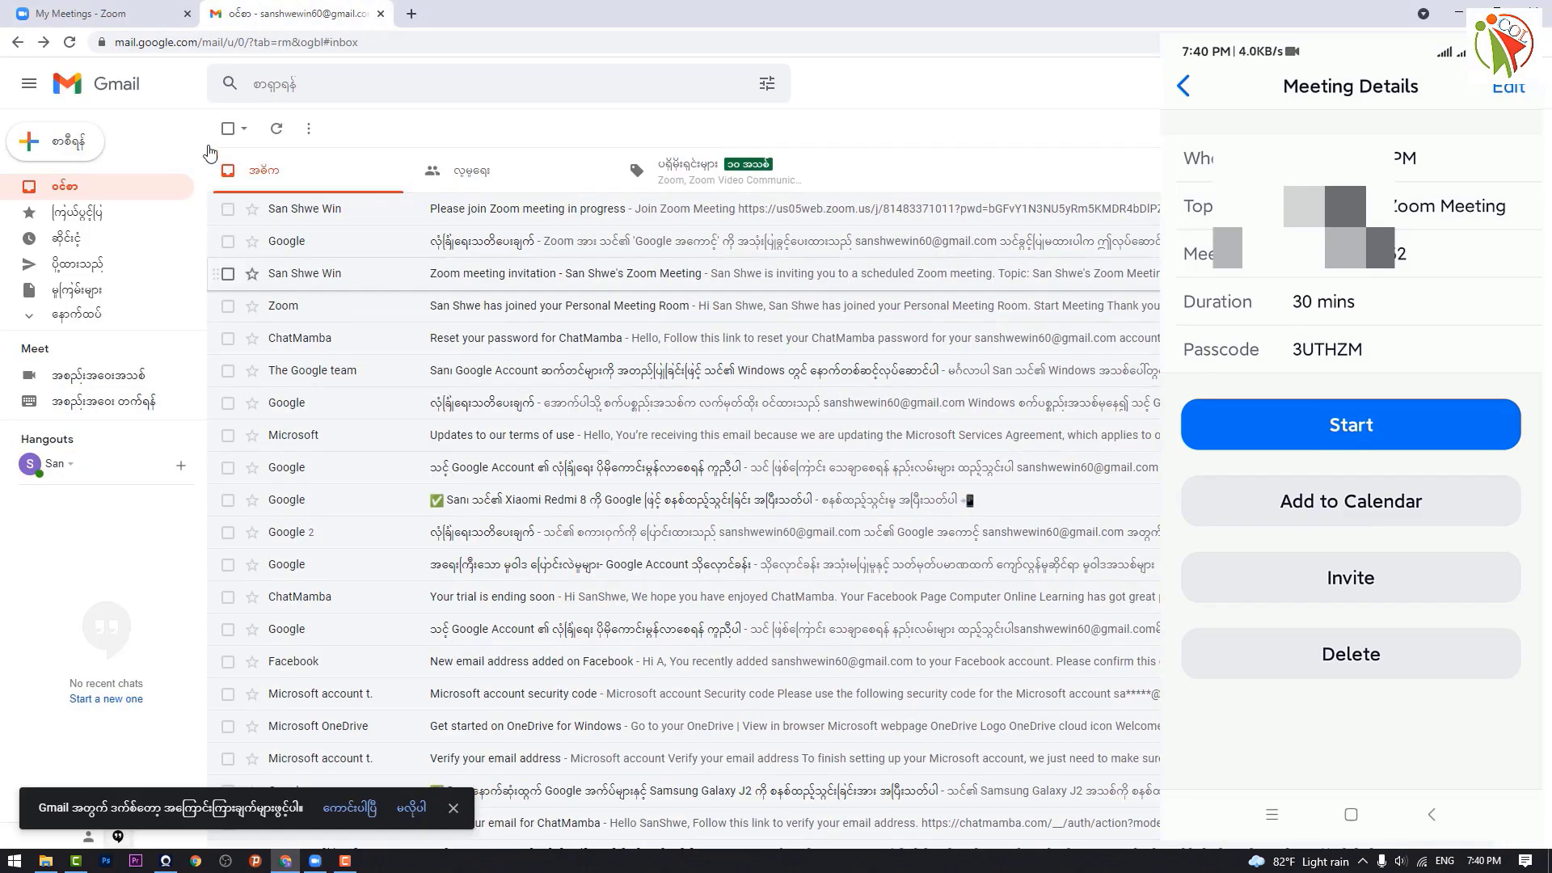
{"action": "left_click", "coordinate": [69, 42]}
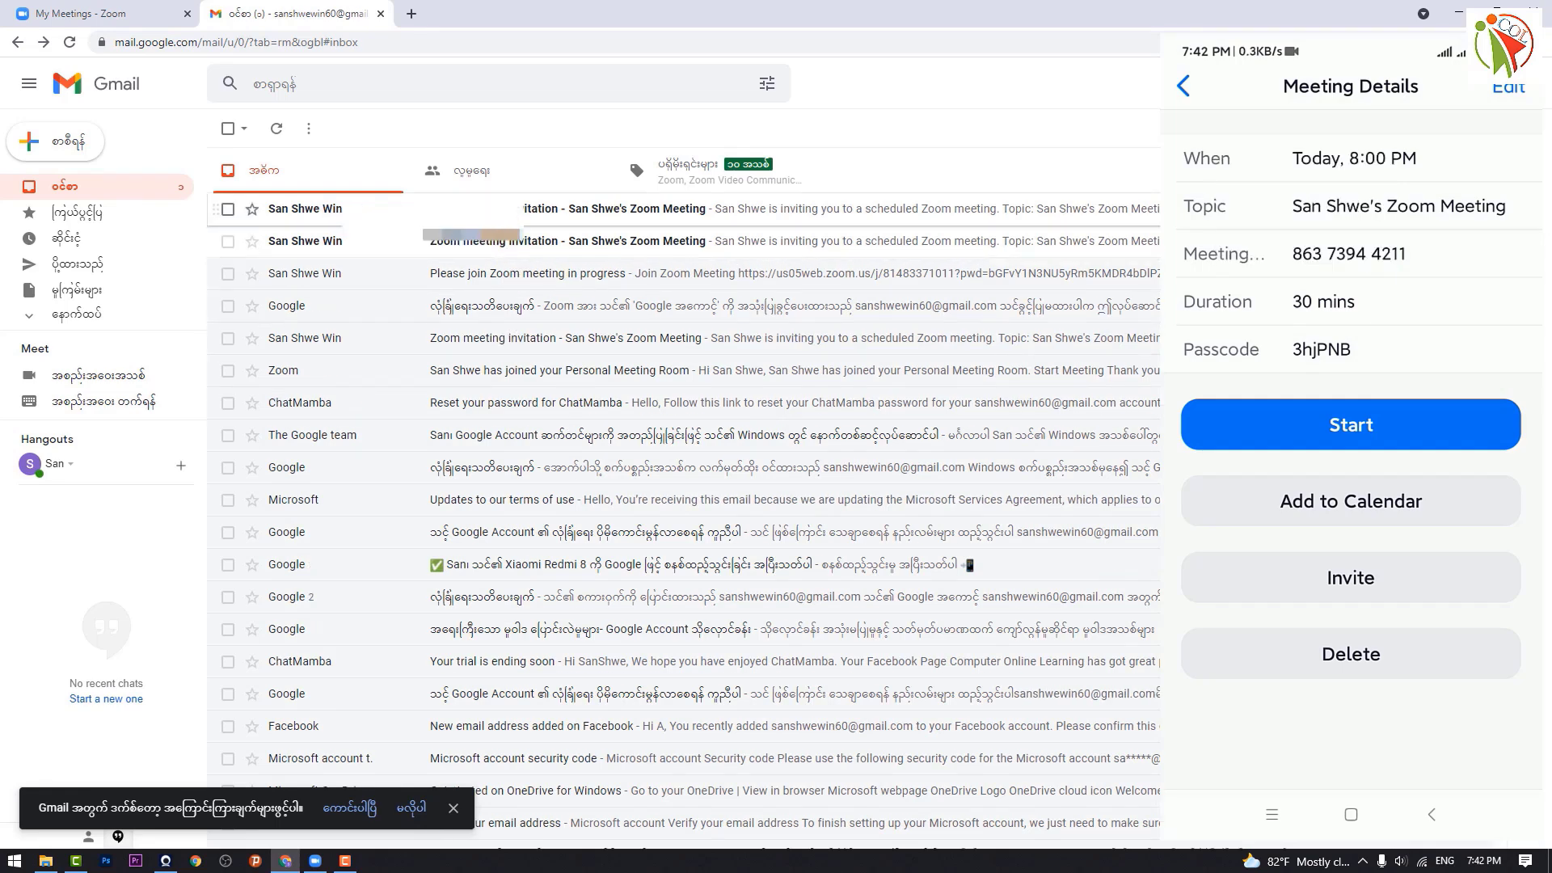
{"action": "left_click", "coordinate": [527, 212]}
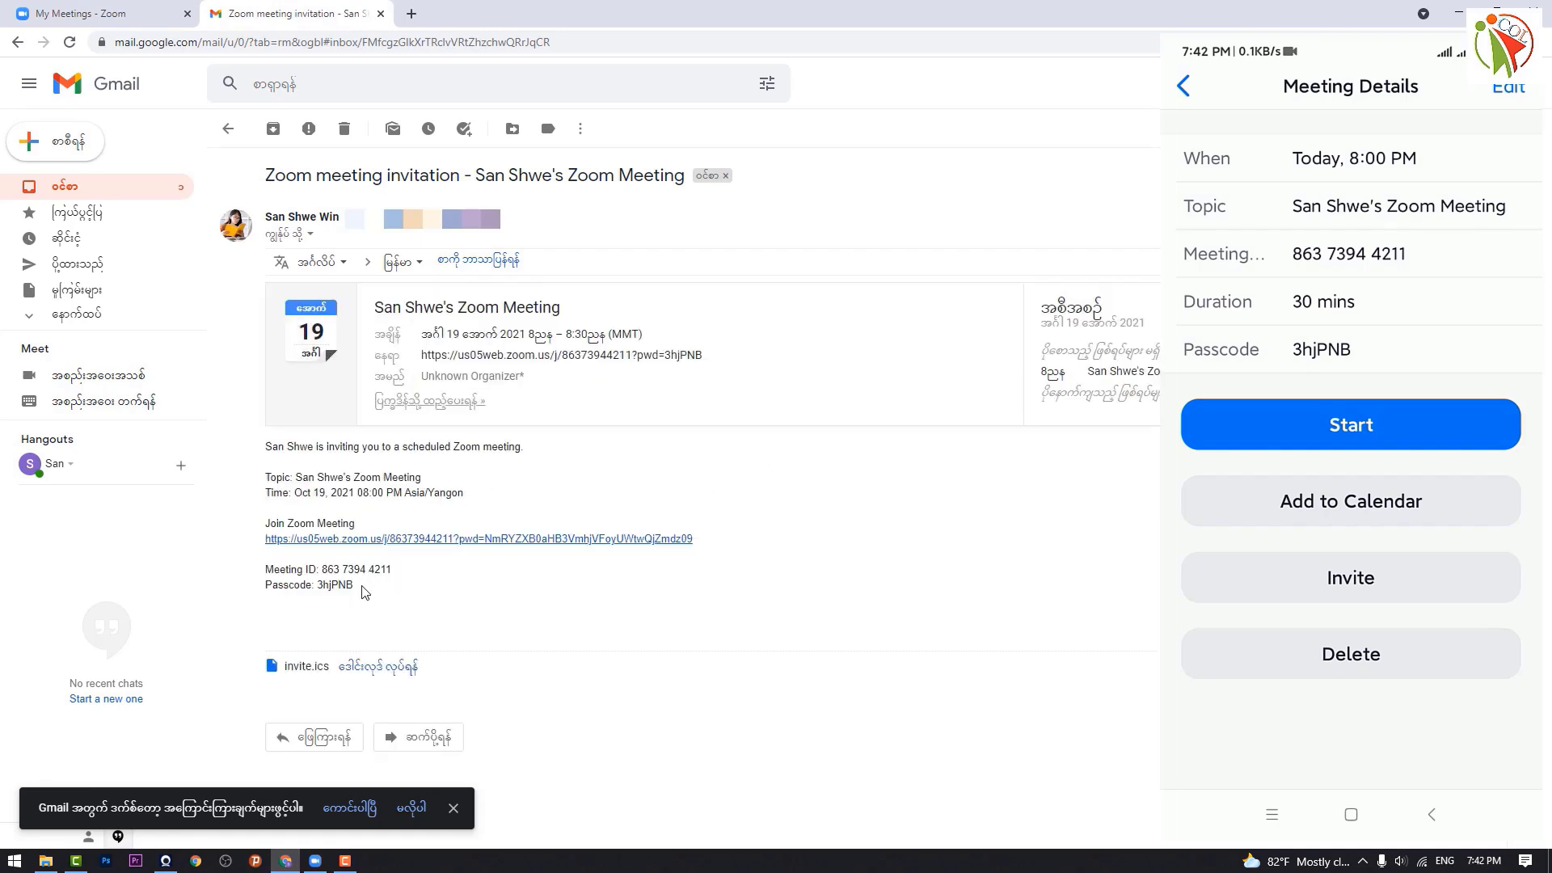
{"action": "left_click_drag", "start_coordinate": [388, 570], "coordinate": [315, 586]}
{"action": "left_click", "coordinate": [505, 619]}
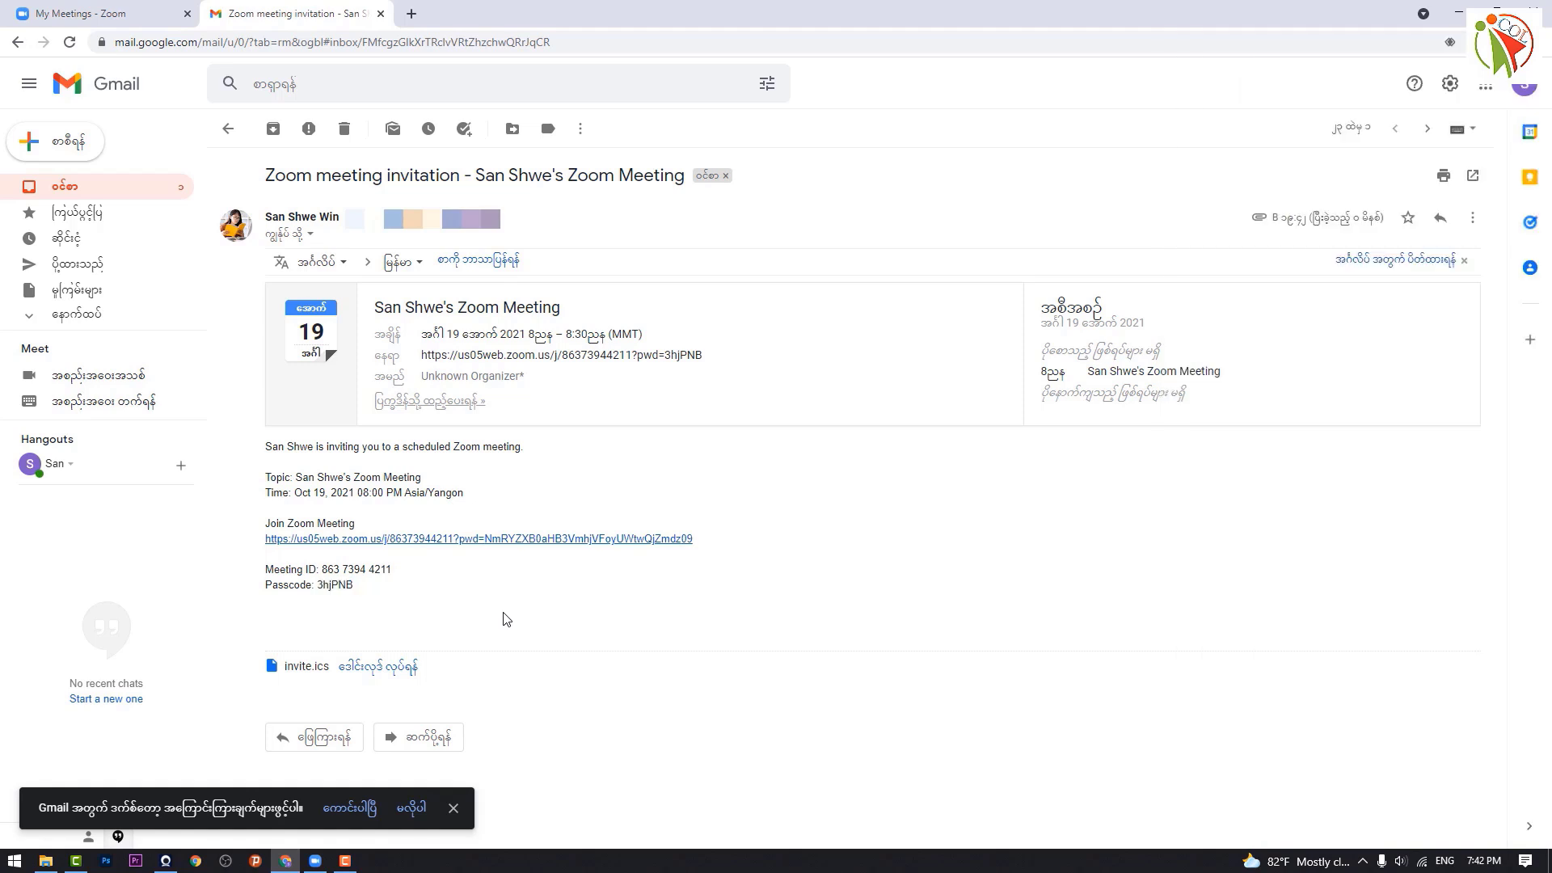
{"action": "left_click_drag", "start_coordinate": [393, 570], "coordinate": [306, 586]}
Step: Clear the text highlight in the invitation email while the meeting window opens
{"action": "left_click", "coordinate": [459, 599]}
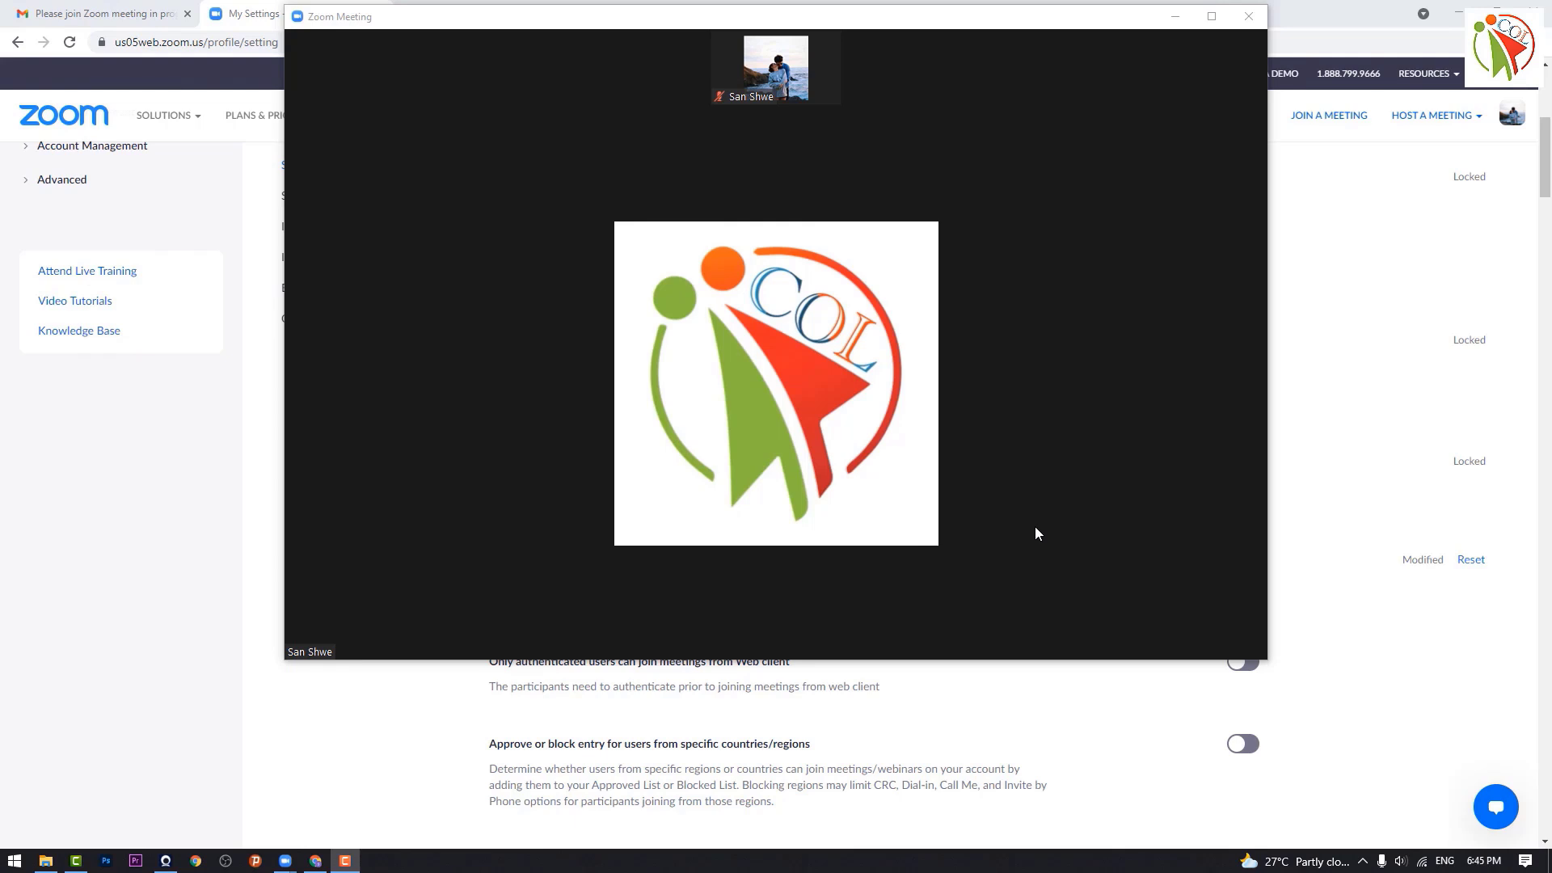
{"action": "mouse_move", "coordinate": [1035, 532]}
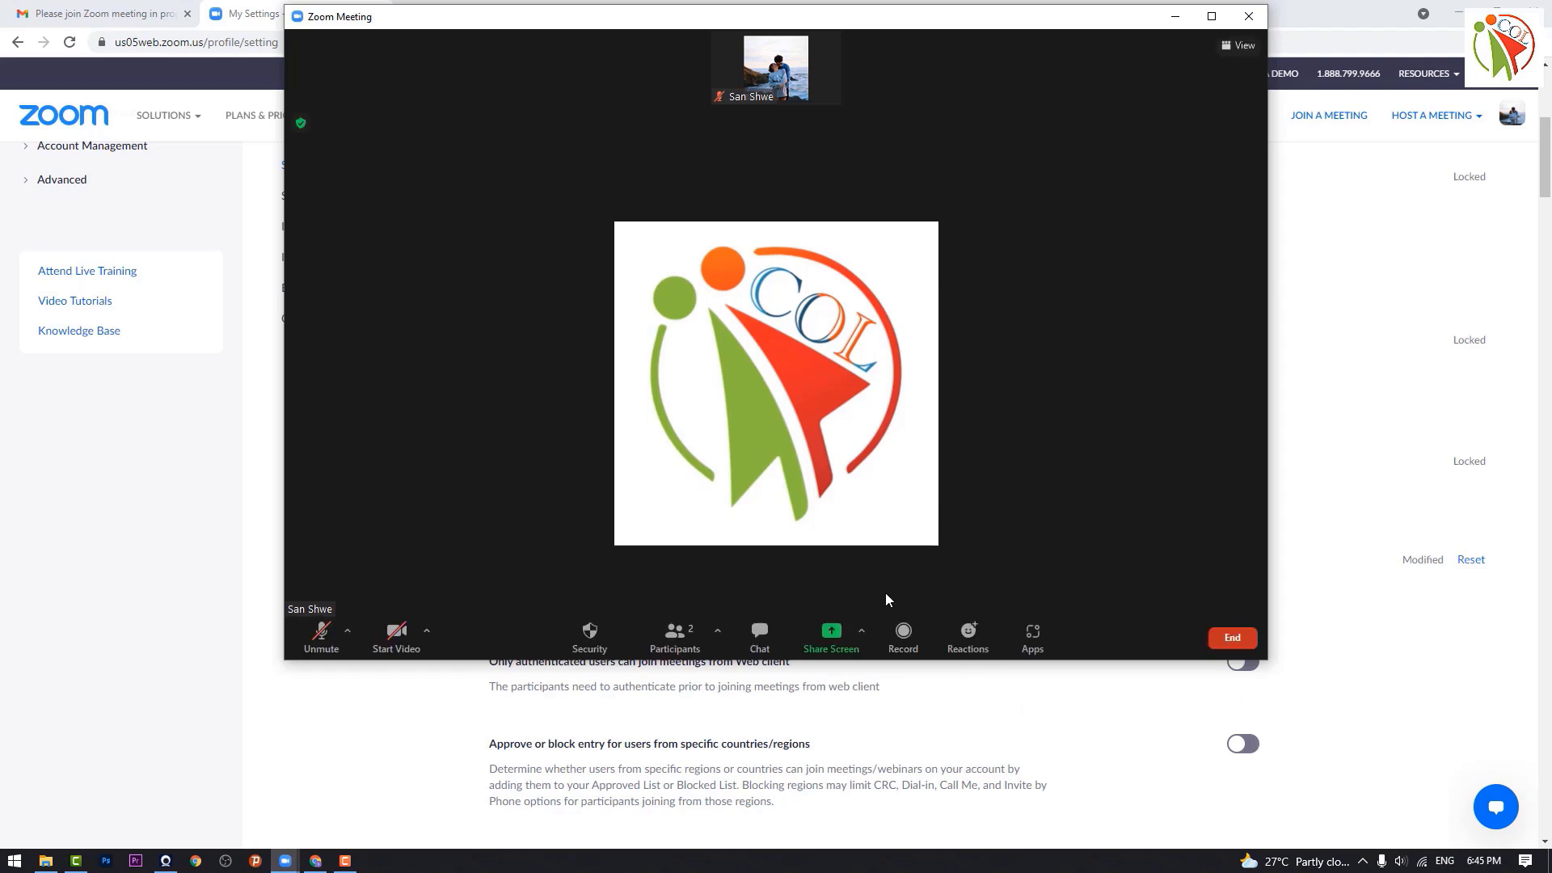
Step: Share the entire Screen, chosen from the Basic share options, with the meeting
{"action": "left_click", "coordinate": [832, 632]}
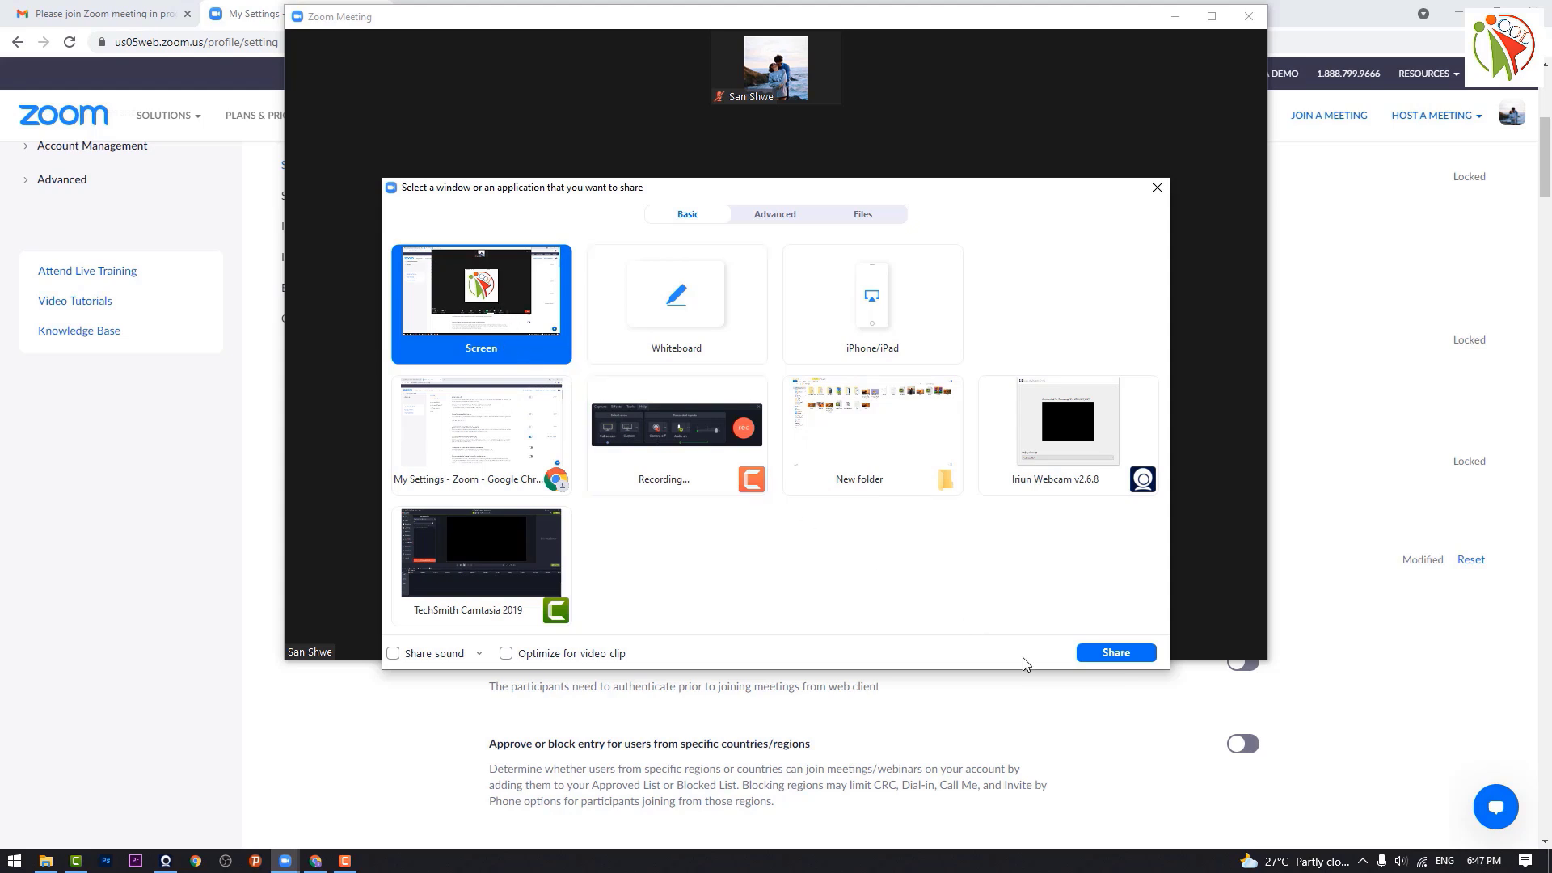
{"action": "left_click", "coordinate": [1111, 653]}
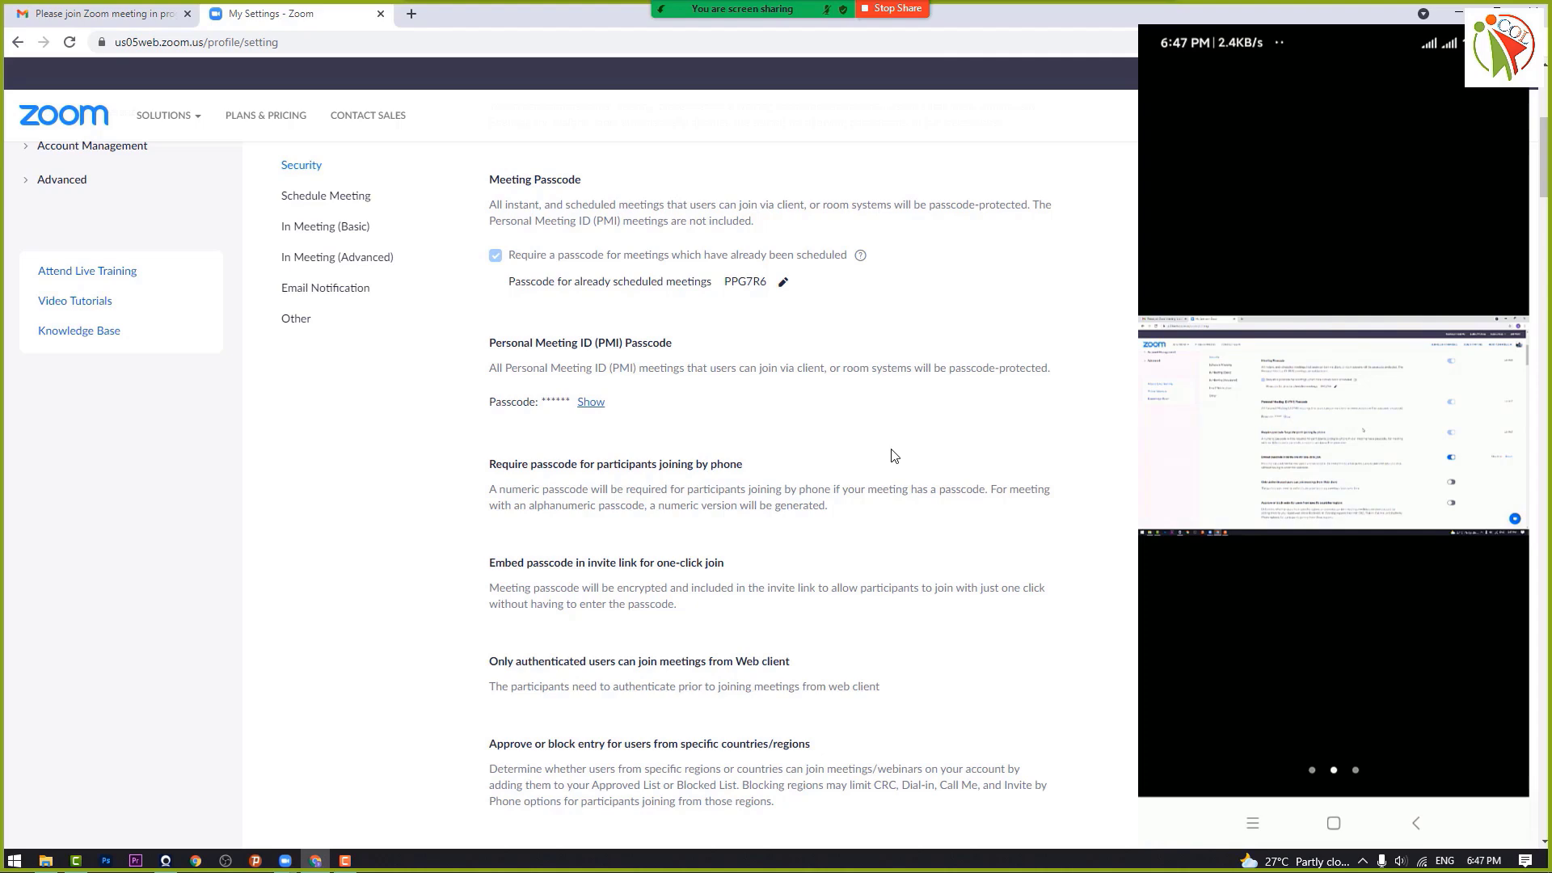
Step: Minimize Chrome to show the desktop, bring up and close the New folder window, then stop sharing
{"action": "left_click", "coordinate": [1457, 13]}
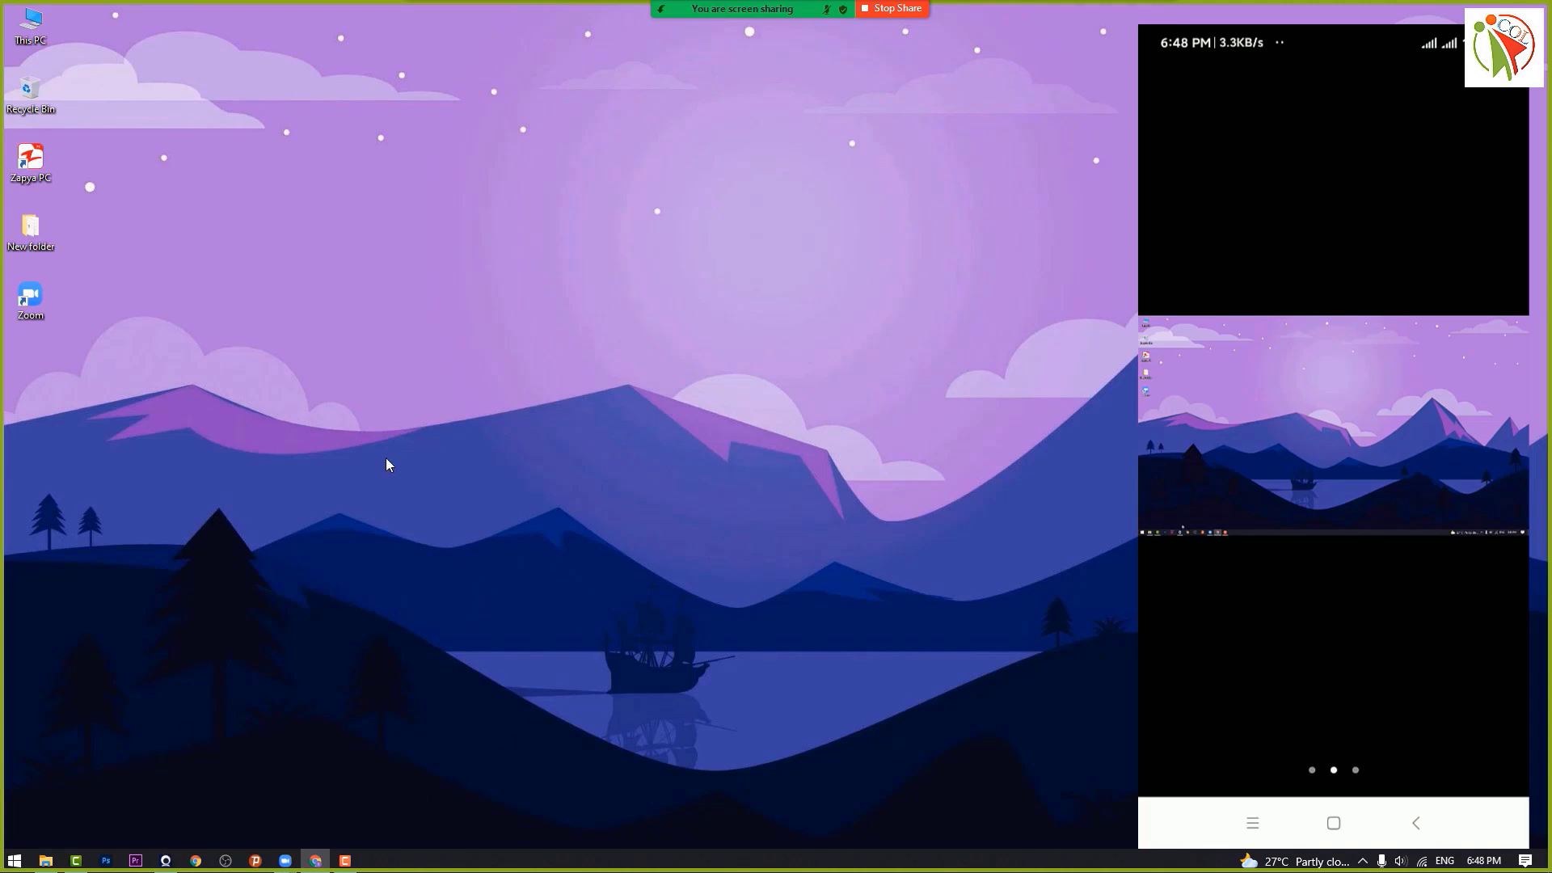
{"action": "left_click", "coordinate": [45, 860]}
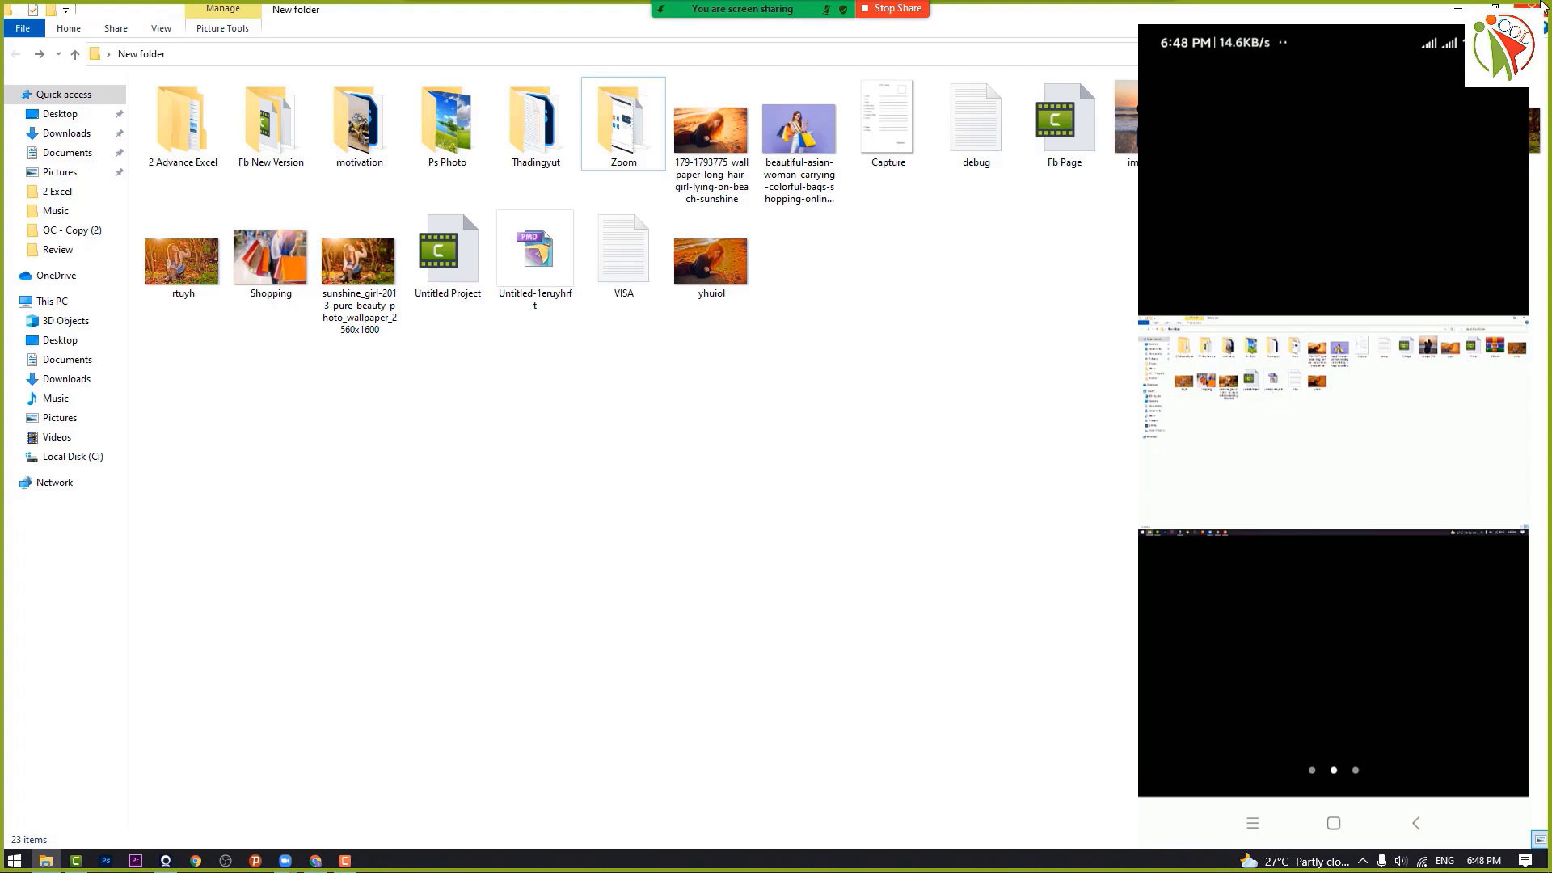
{"action": "left_click", "coordinate": [1532, 6]}
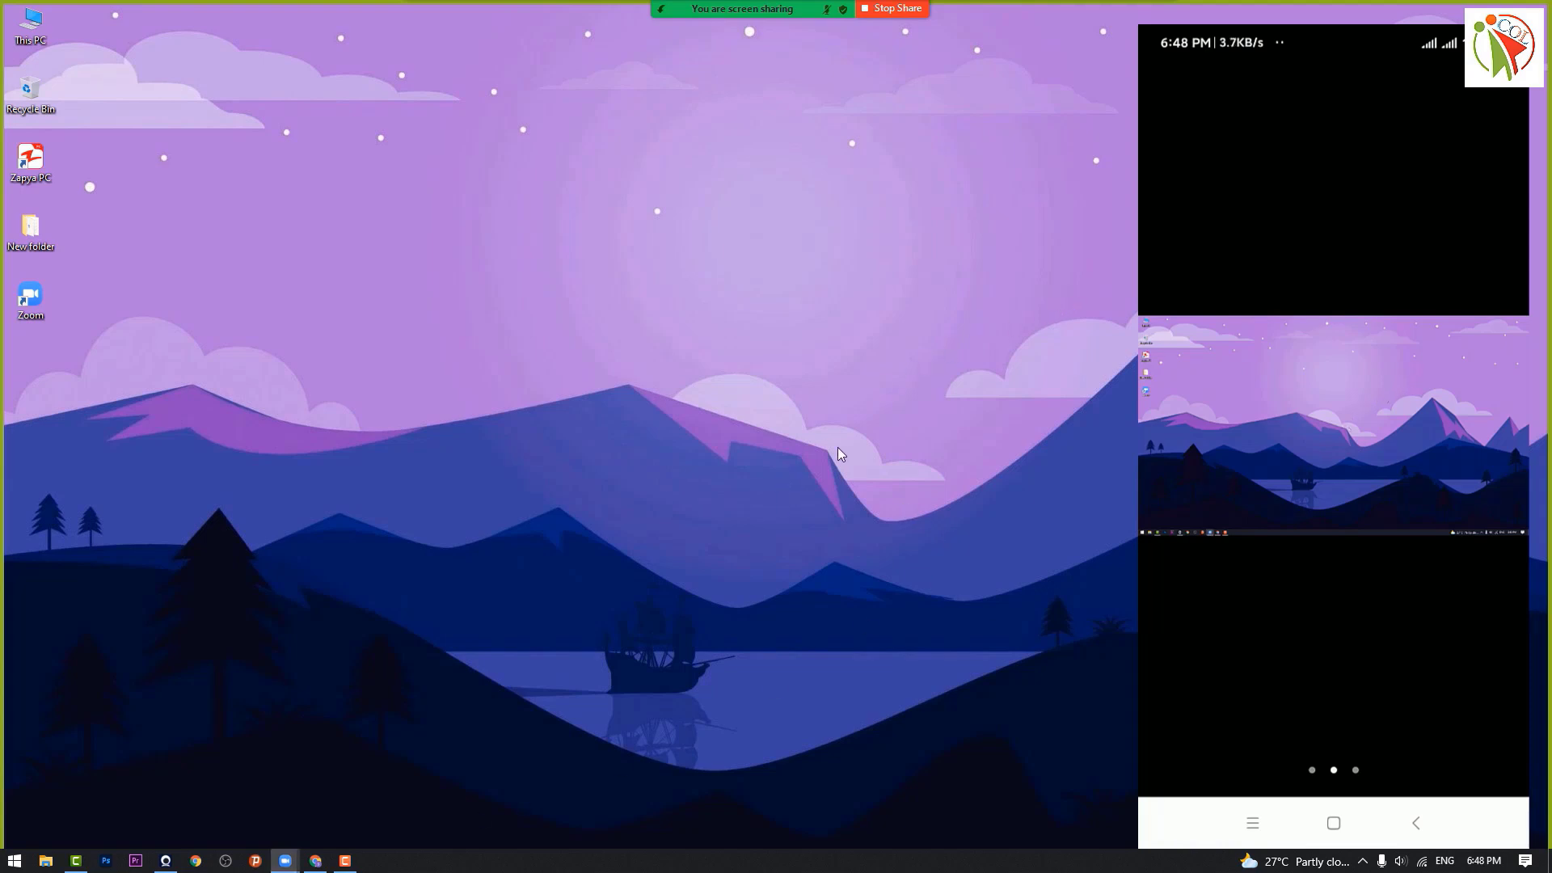
{"action": "left_click", "coordinate": [885, 11]}
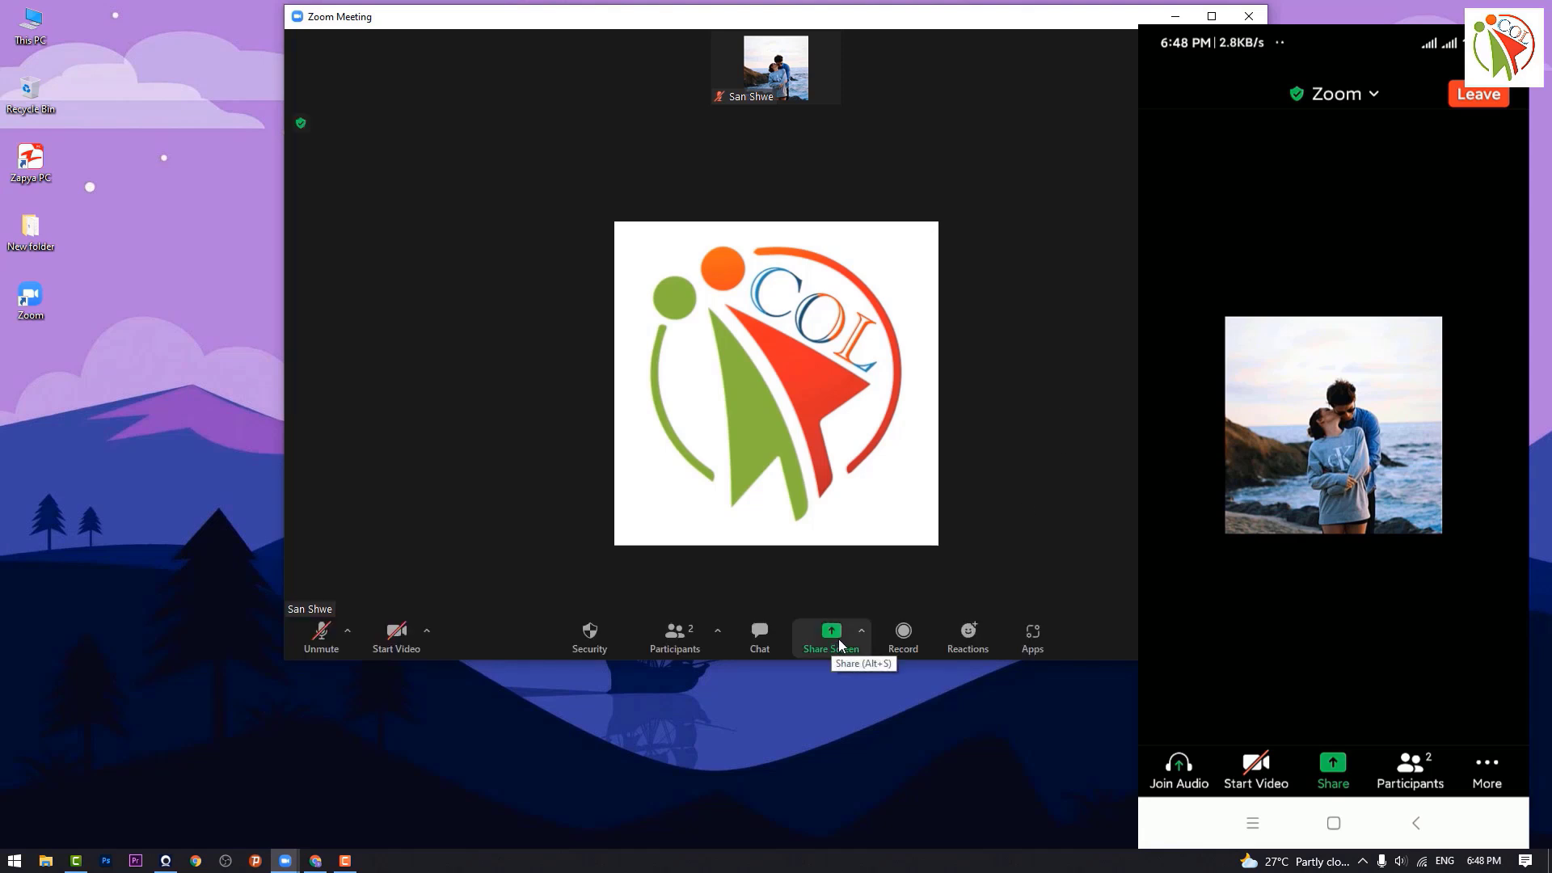
Step: Share only the 'My Settings - Zoom - Google Chrome' window, minimize it, then stop sharing
{"action": "left_click", "coordinate": [833, 638]}
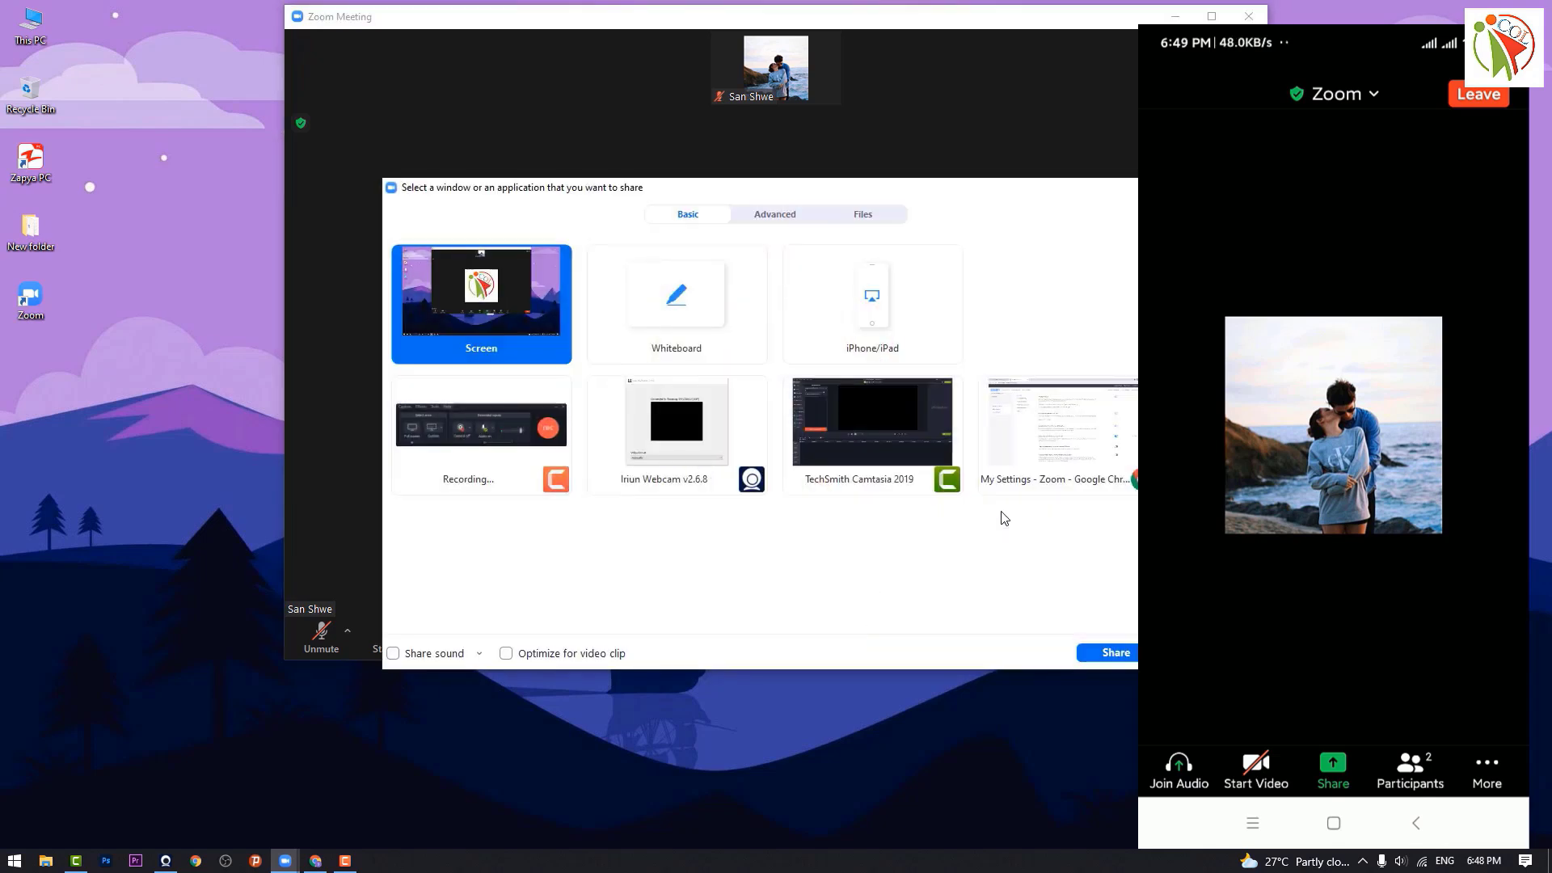
{"action": "left_click", "coordinate": [1044, 425]}
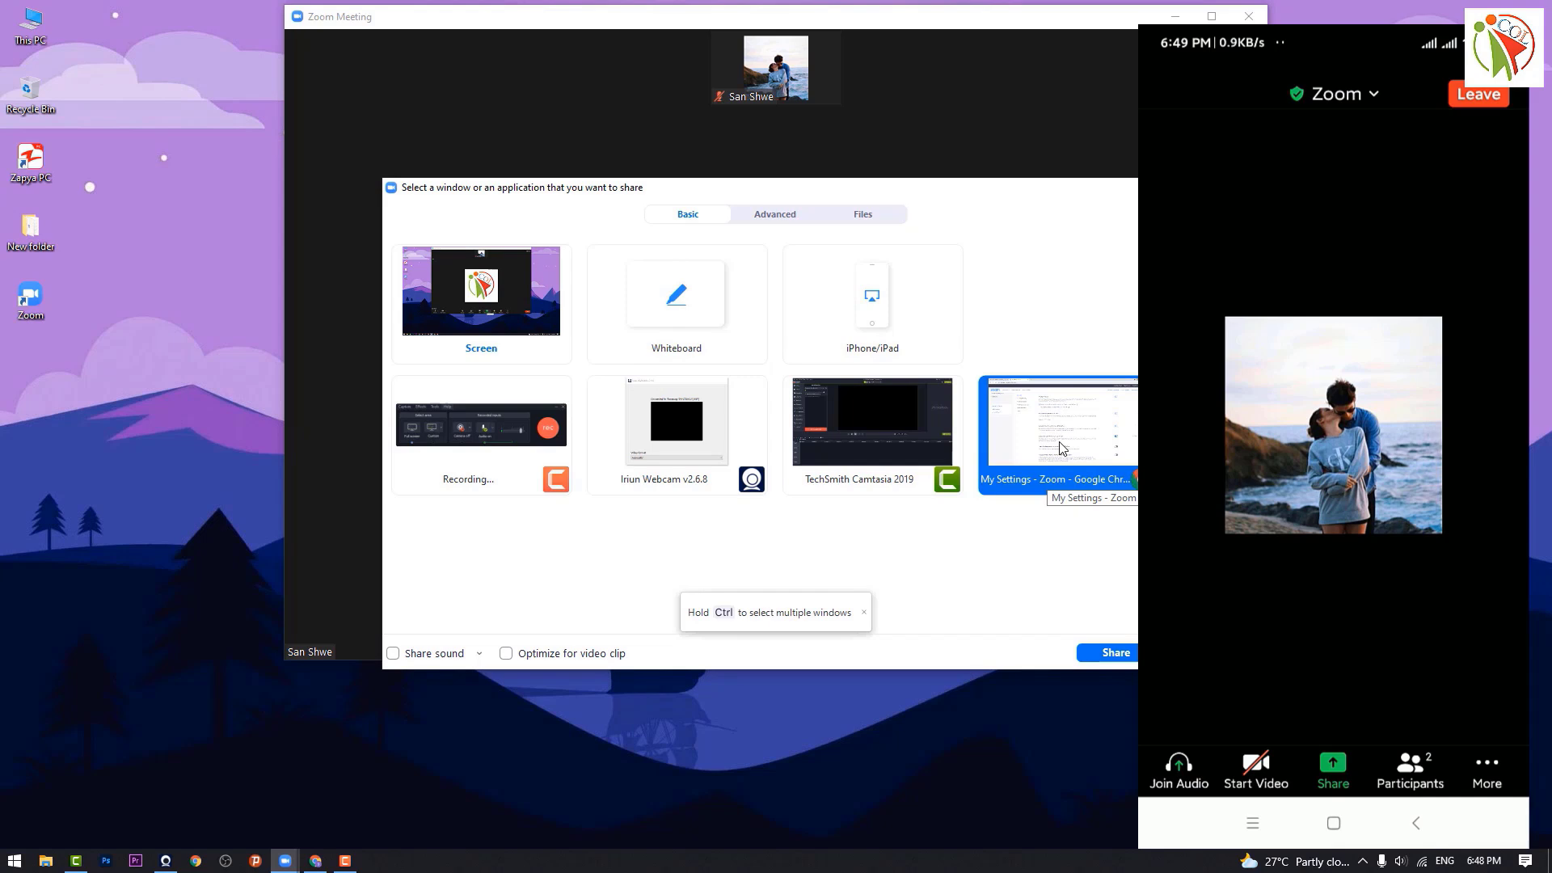
{"action": "left_click", "coordinate": [1119, 657]}
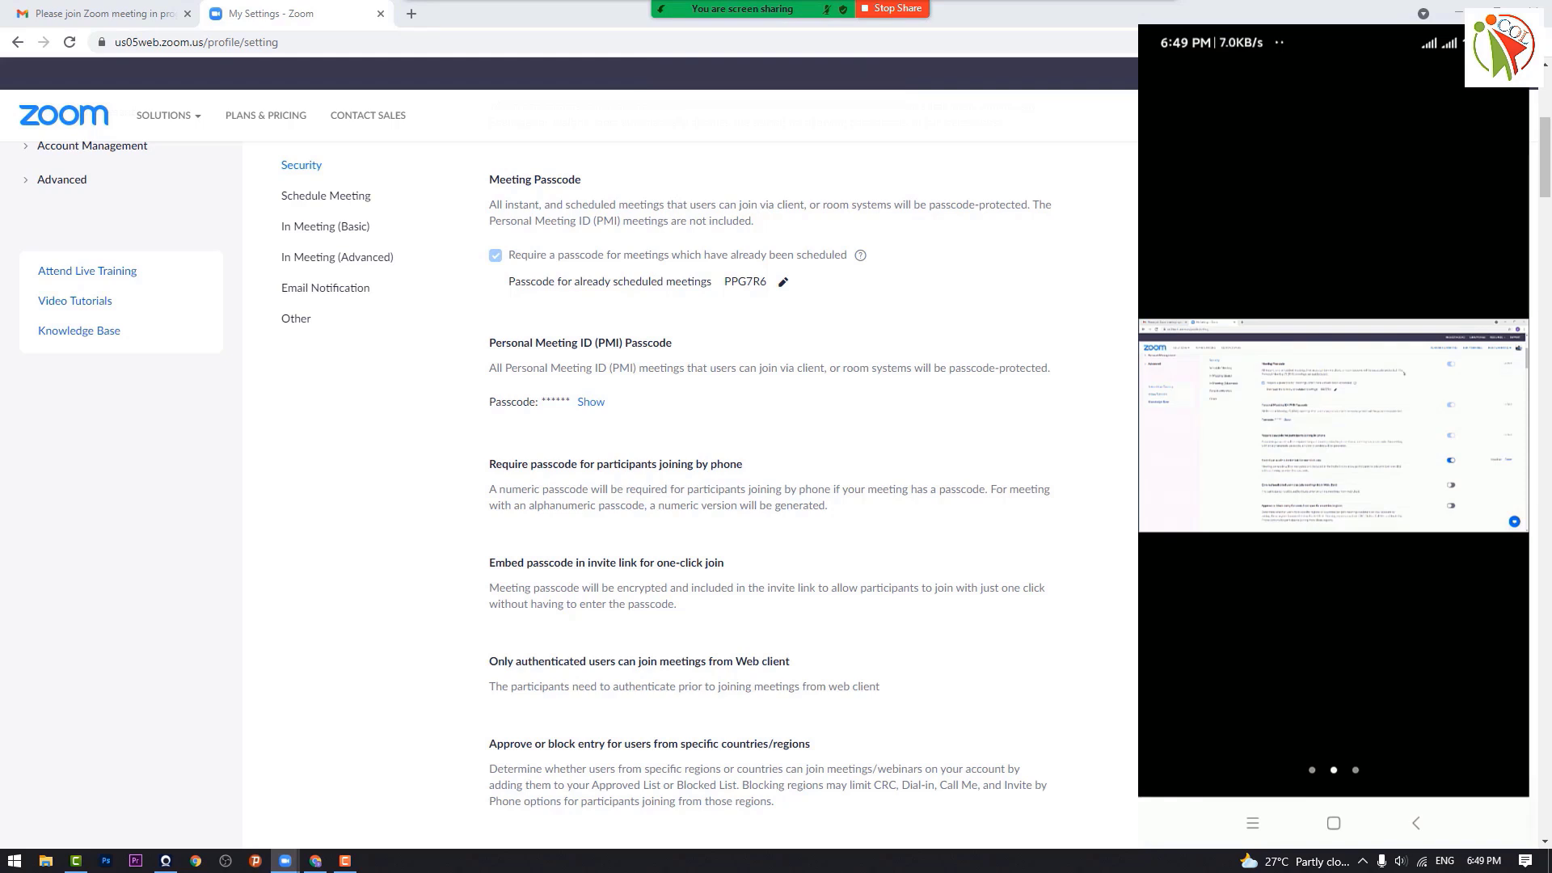
{"action": "left_click", "coordinate": [1460, 12]}
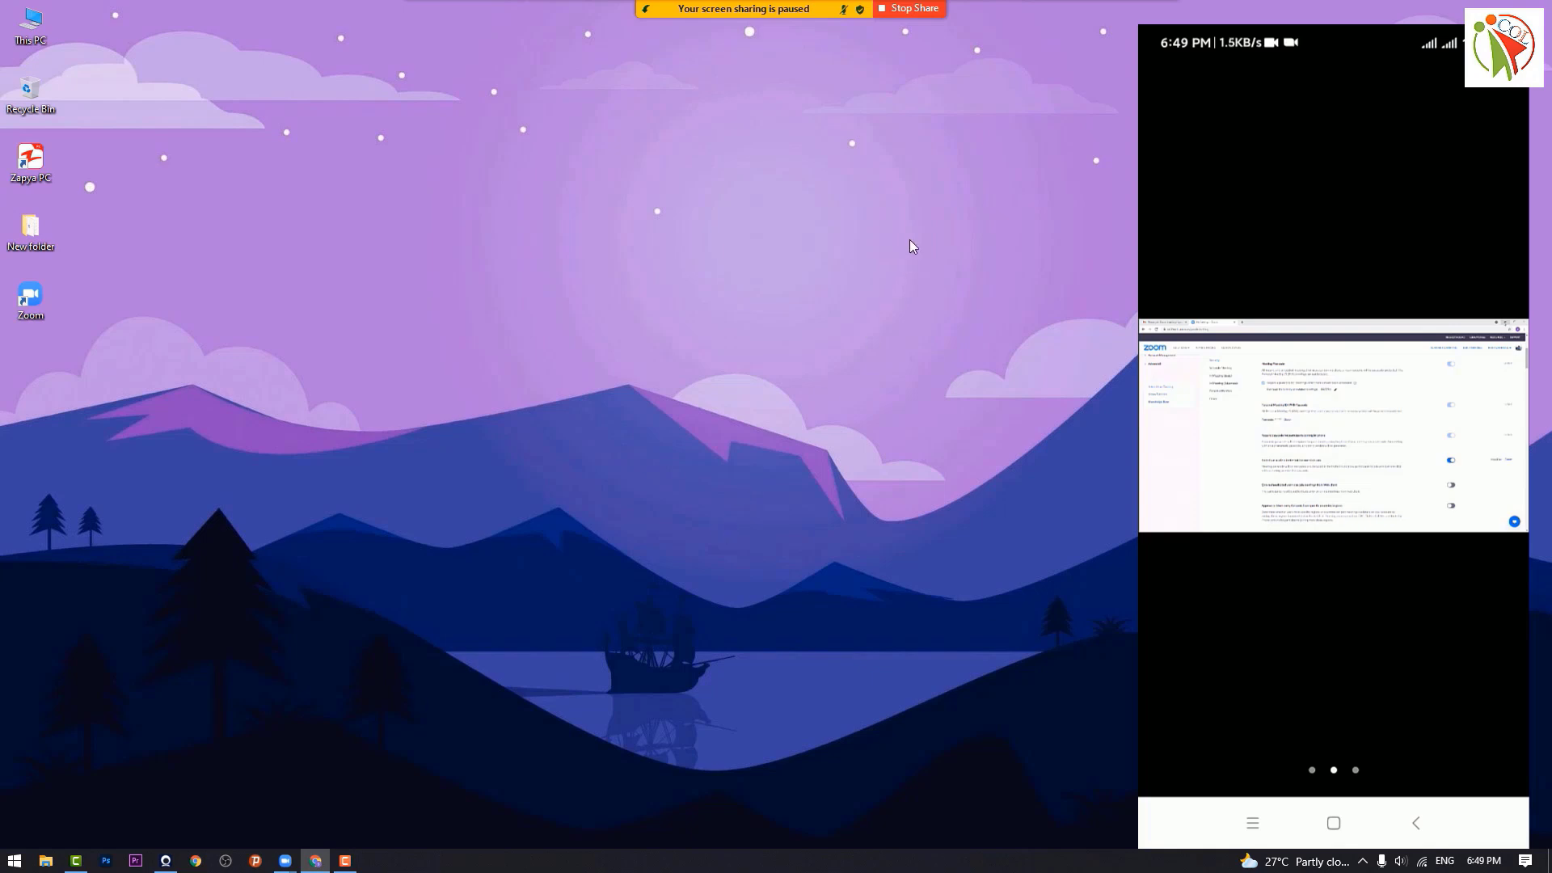
{"action": "left_click", "coordinate": [916, 9]}
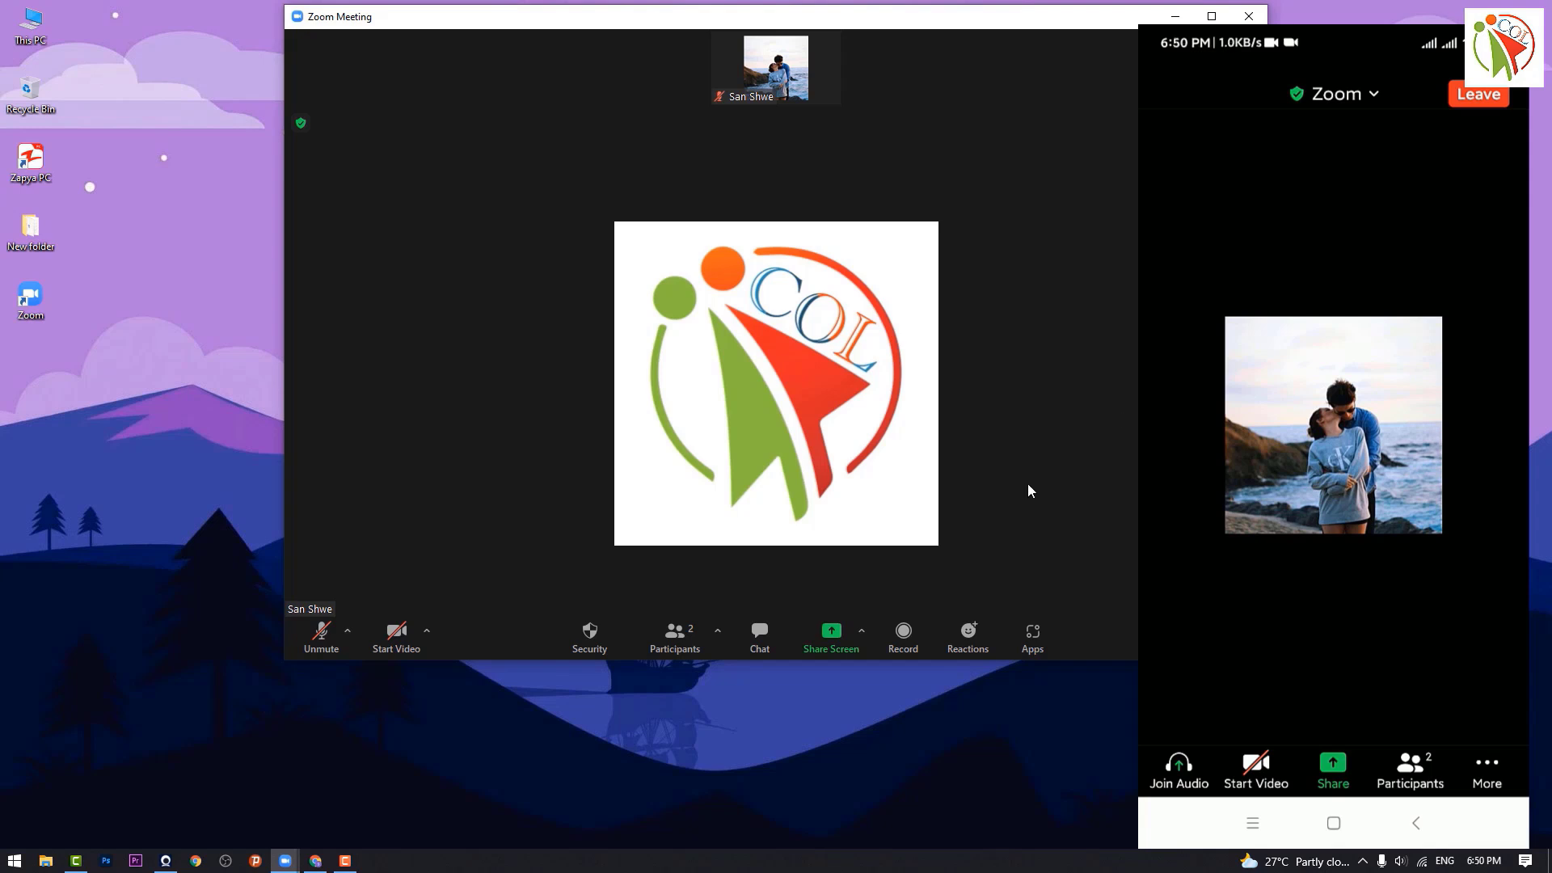
Step: Share the Oxygen lyric MP4 through the Advanced tab's Video option, with sound shared
{"action": "left_click", "coordinate": [829, 644]}
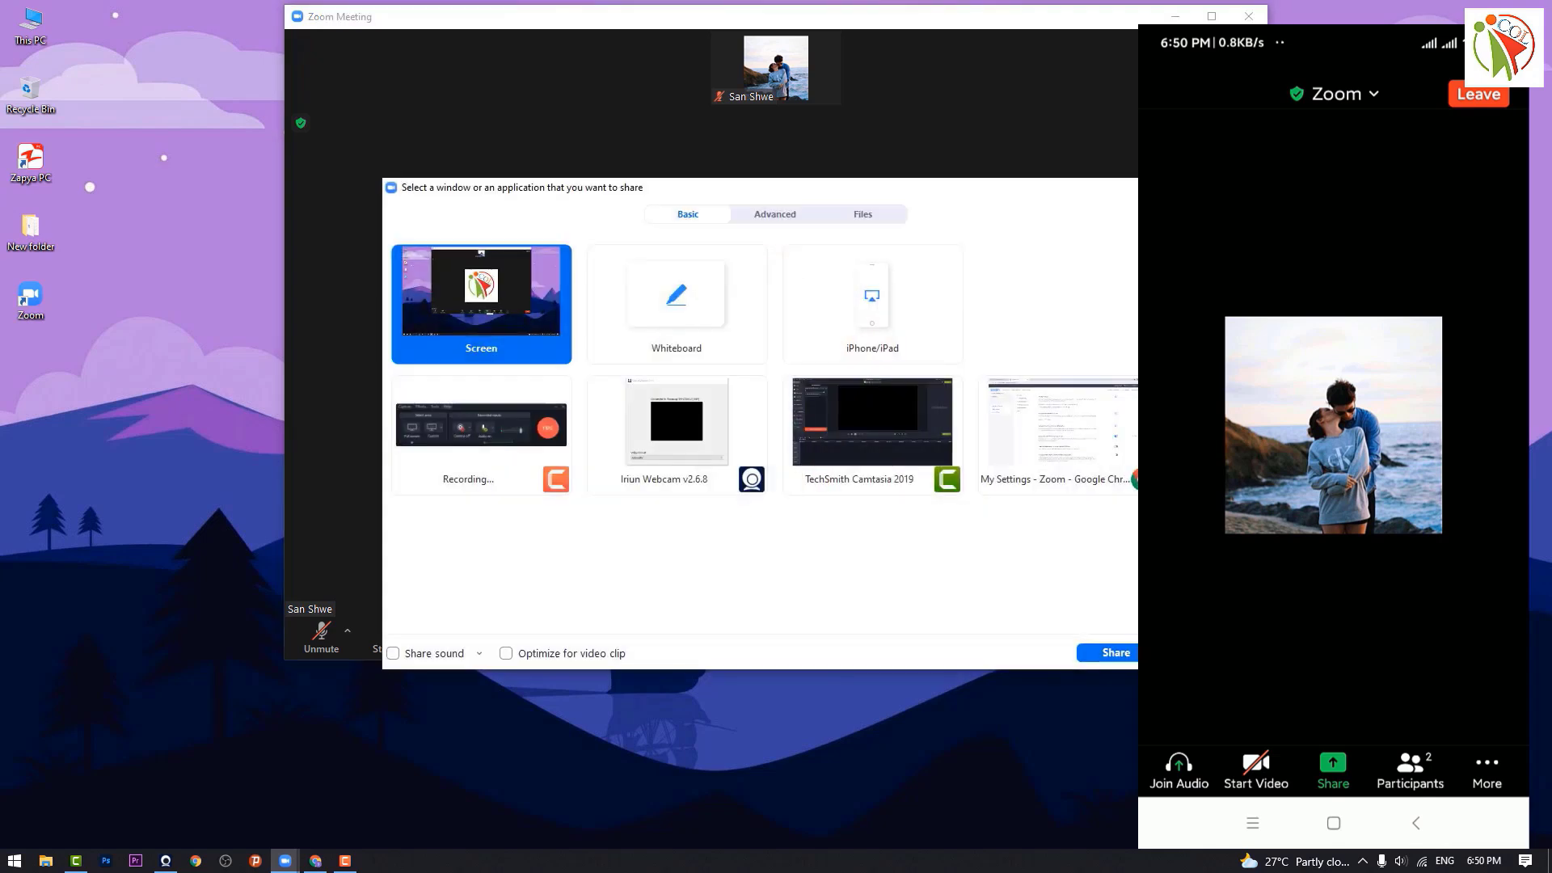
{"action": "left_click", "coordinate": [774, 223]}
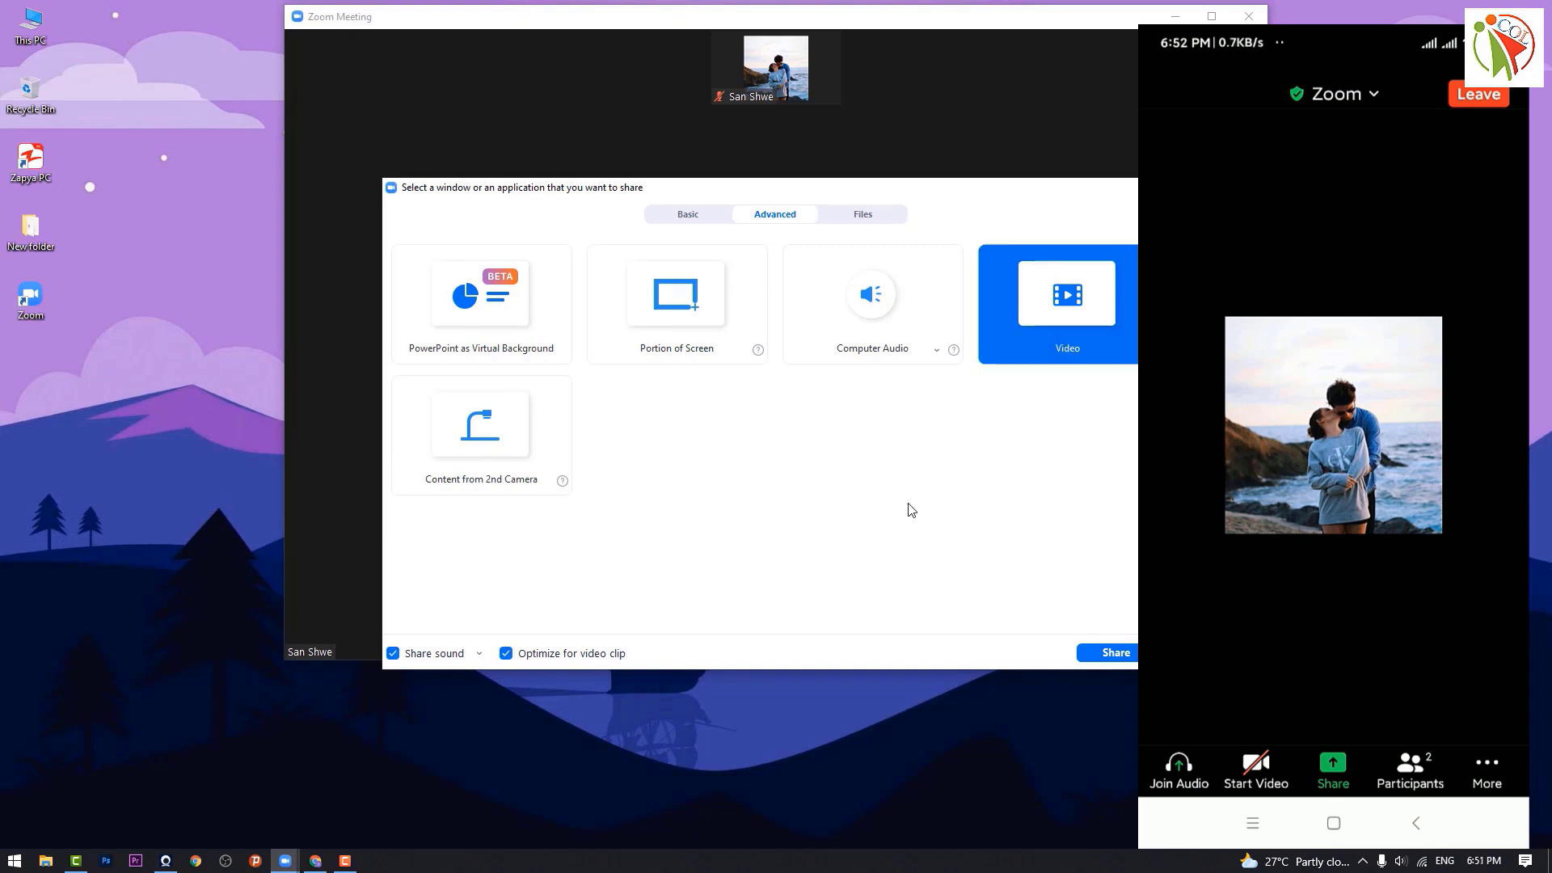
{"action": "left_click", "coordinate": [1127, 657]}
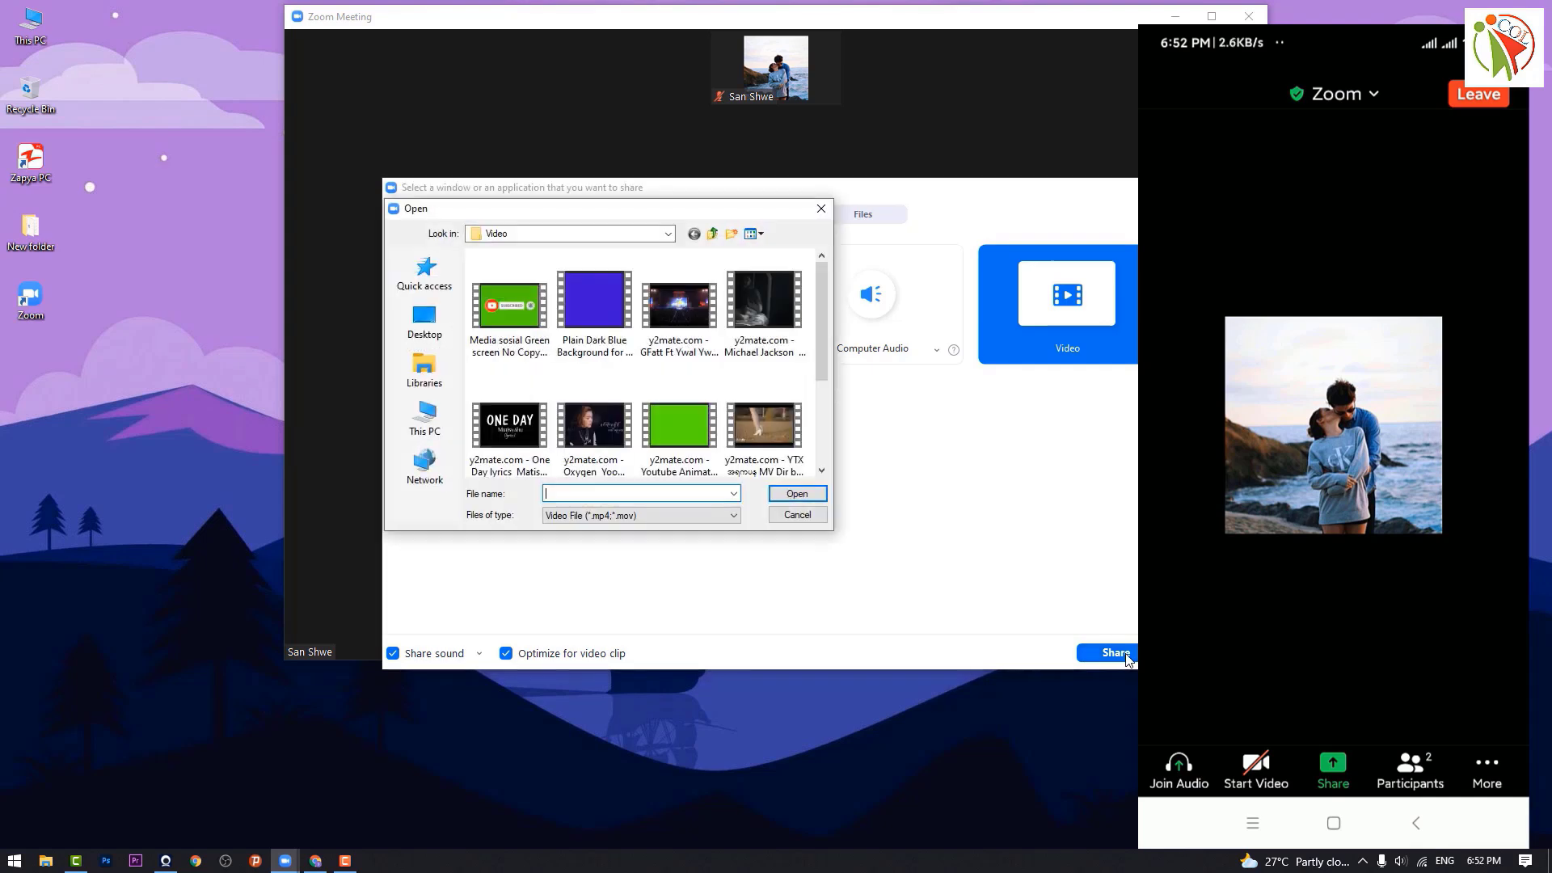
{"action": "left_click", "coordinate": [575, 424]}
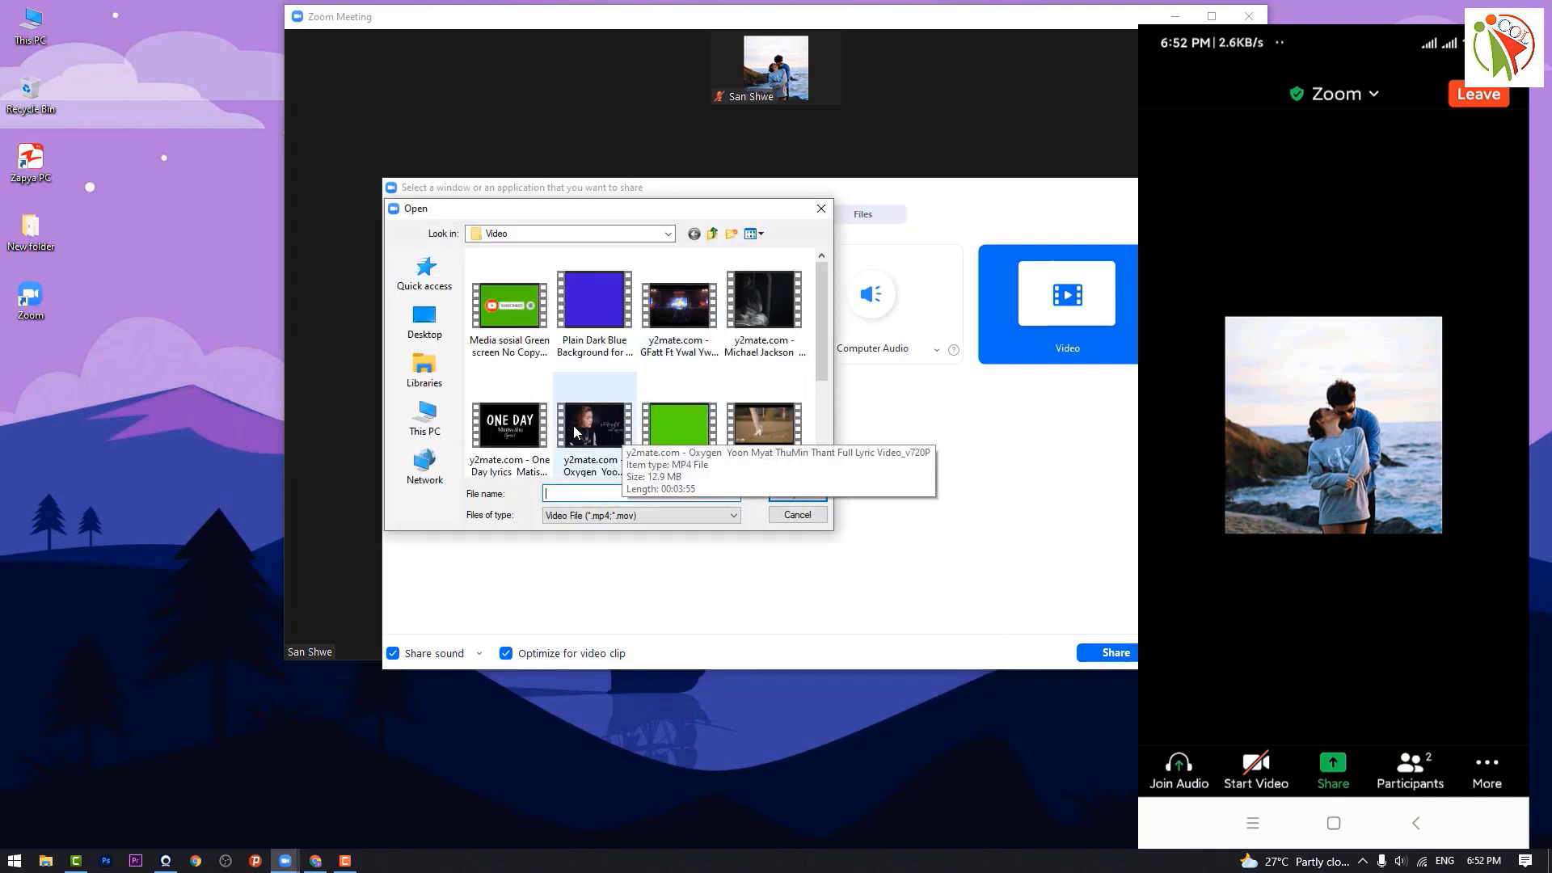
{"action": "left_click", "coordinate": [798, 494]}
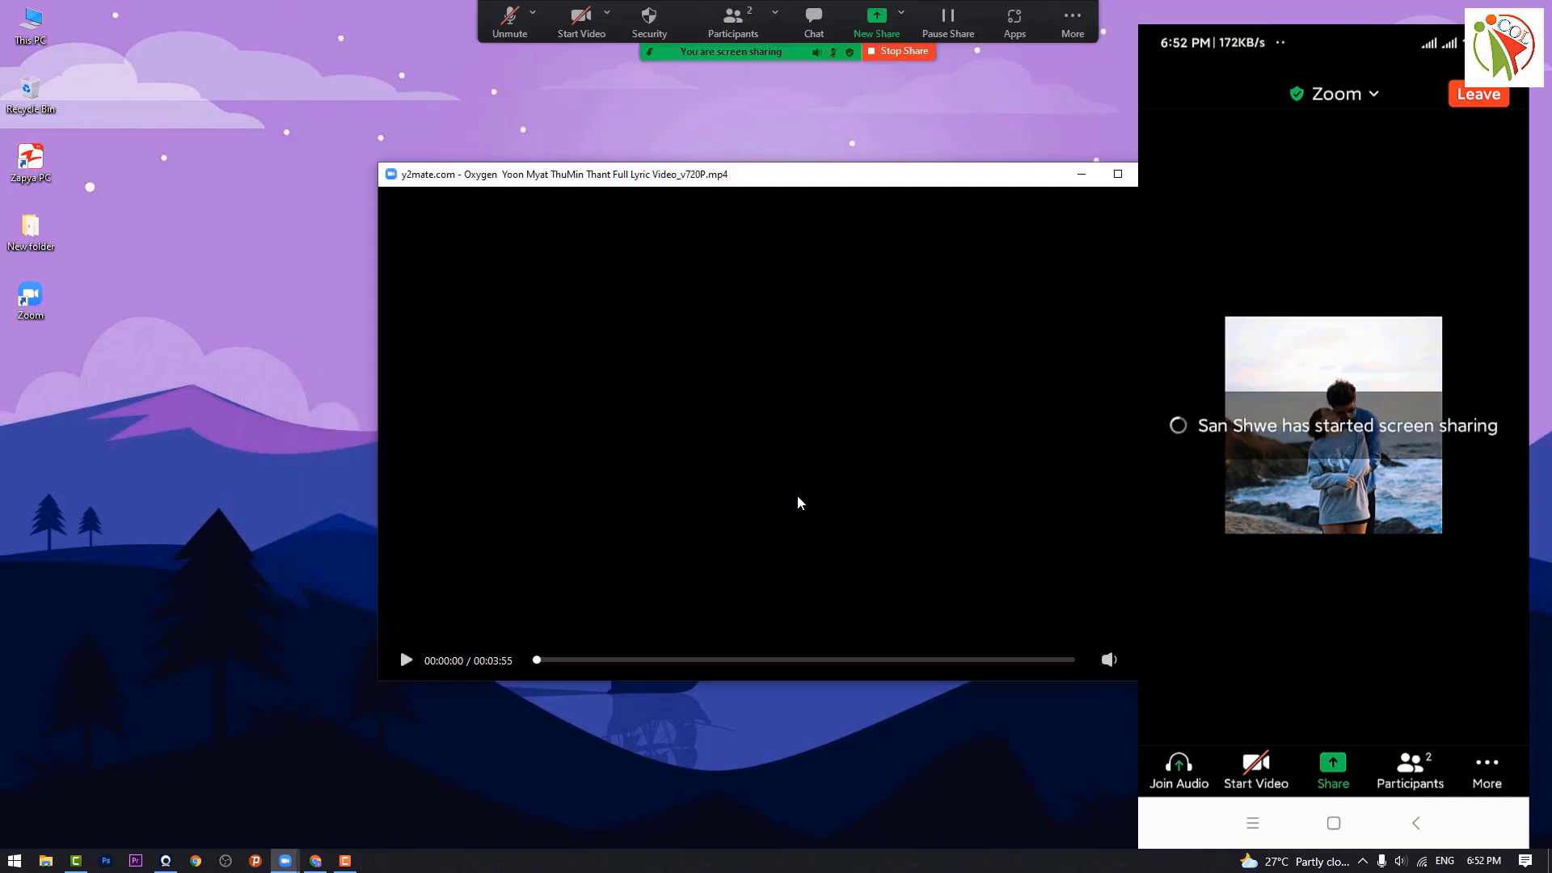
Step: Play the shared lyric video briefly, then pause it
{"action": "mouse_move", "coordinate": [787, 423]}
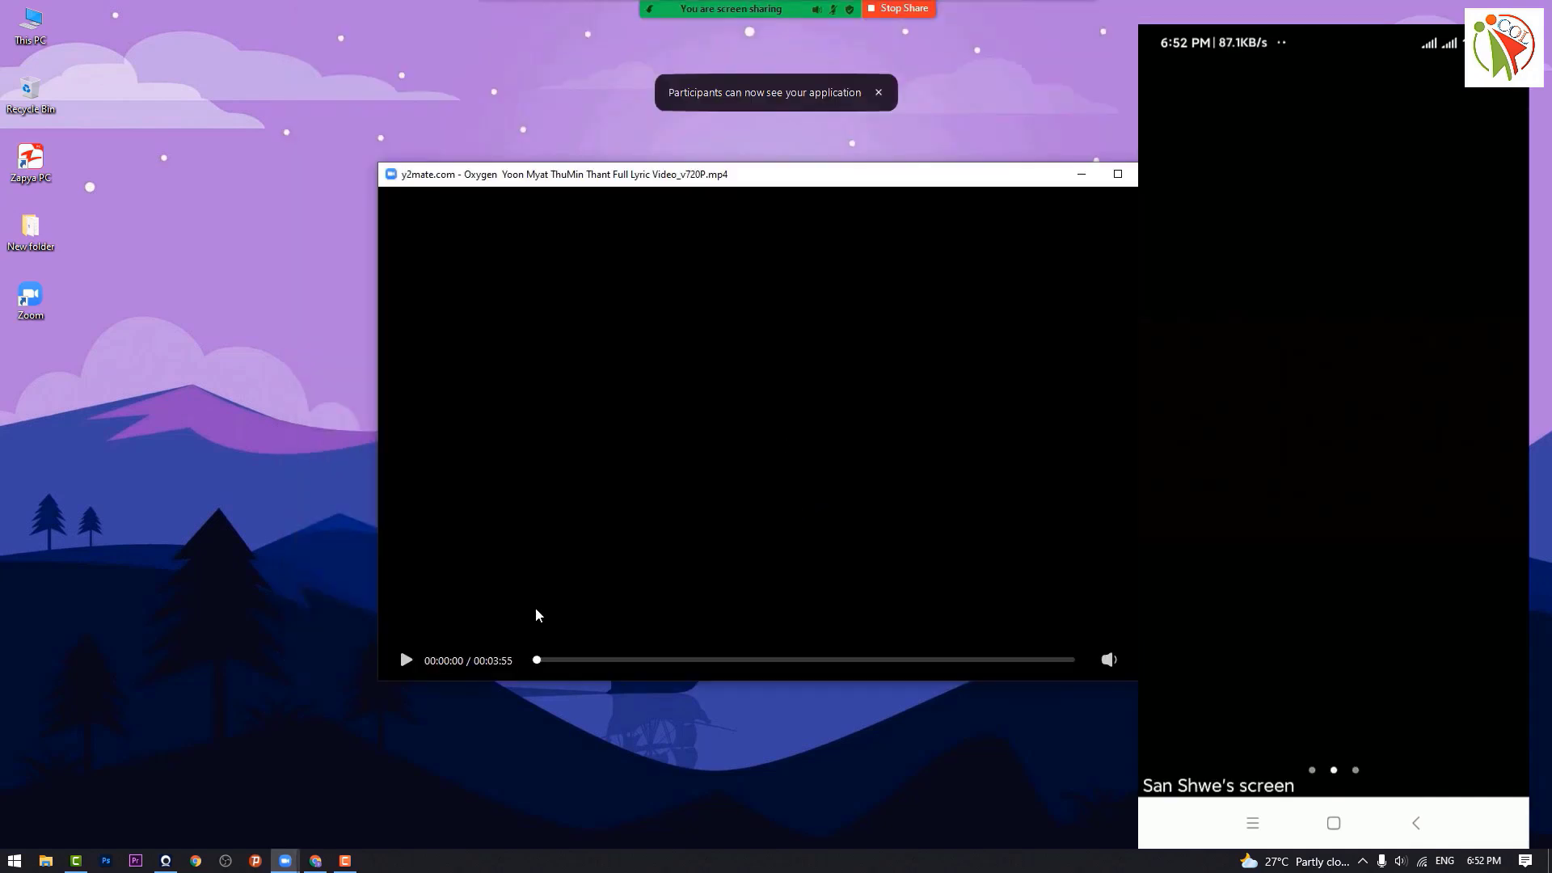
{"action": "left_click", "coordinate": [405, 661]}
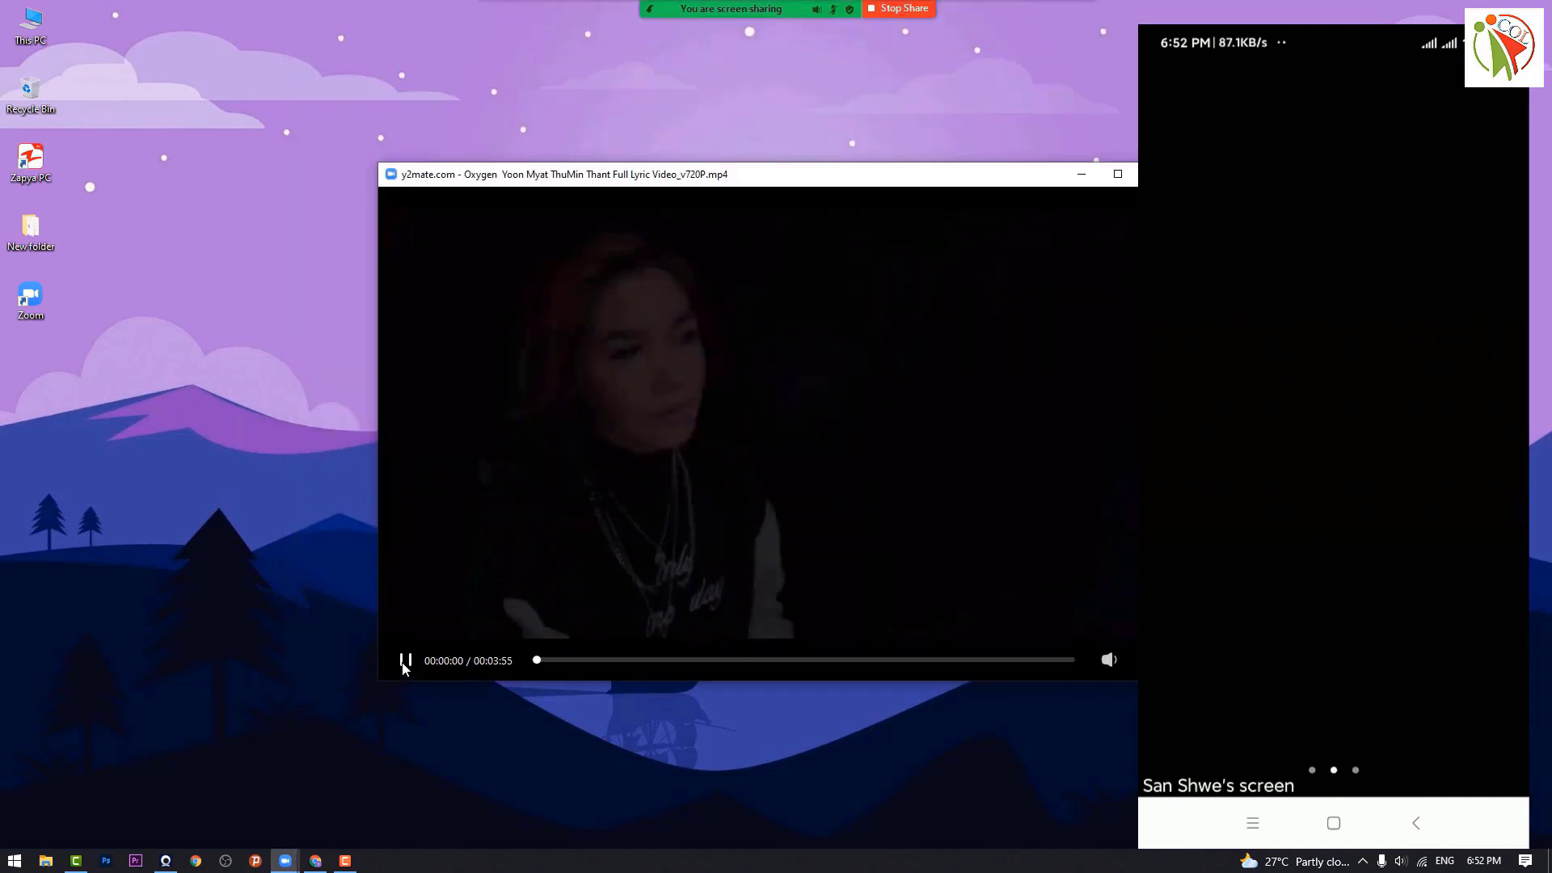
{"action": "left_click", "coordinate": [405, 662]}
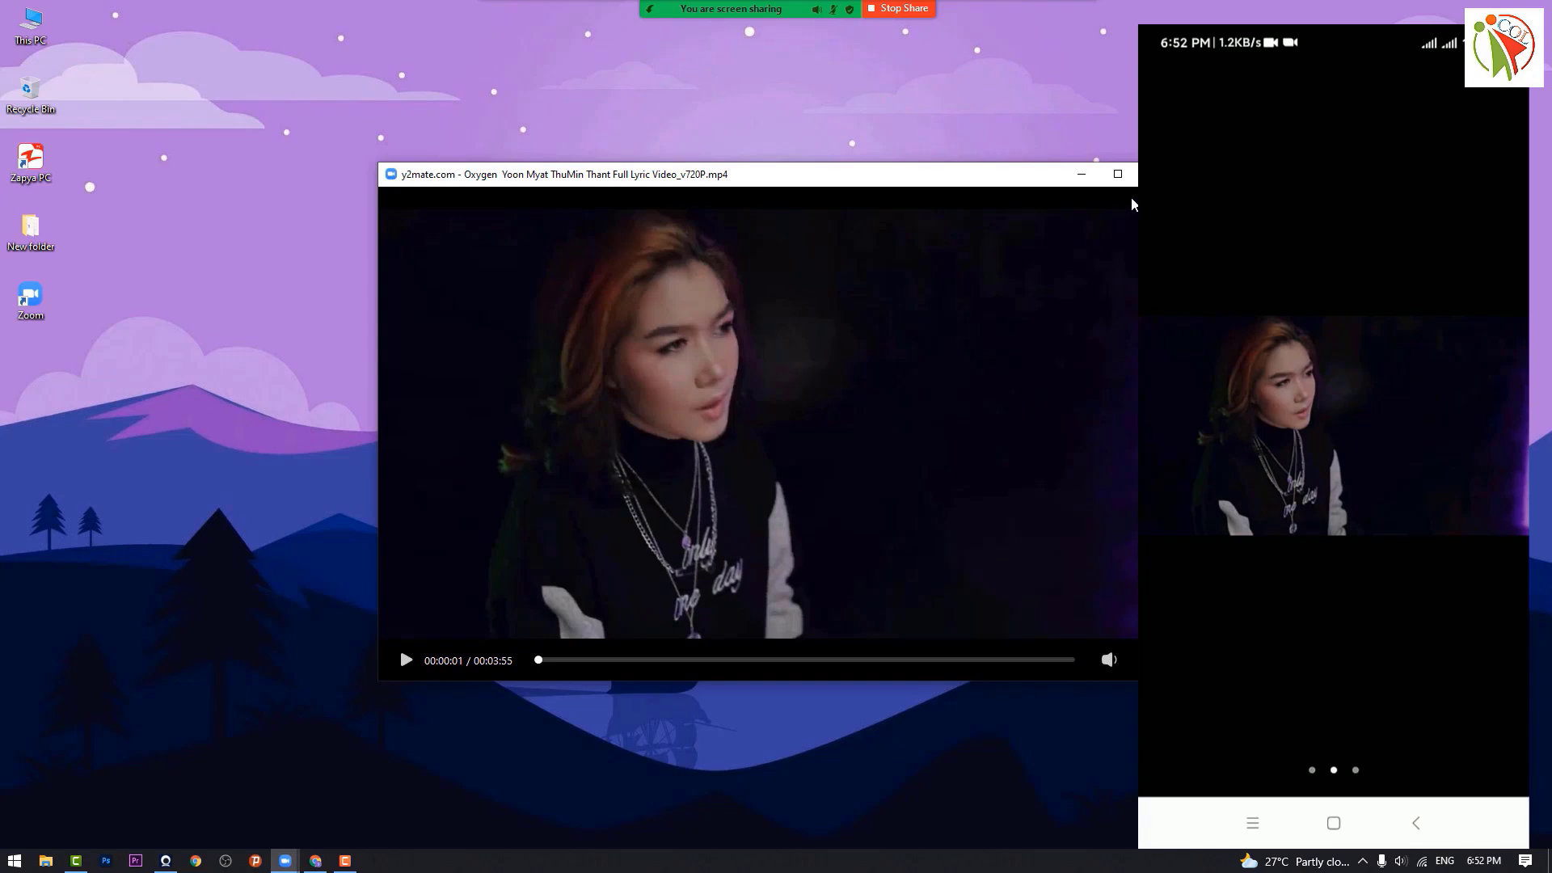
Step: Stop the video share with Alt+S and dismiss the reopened share choices without sharing
{"action": "key", "text": "alt+s"}
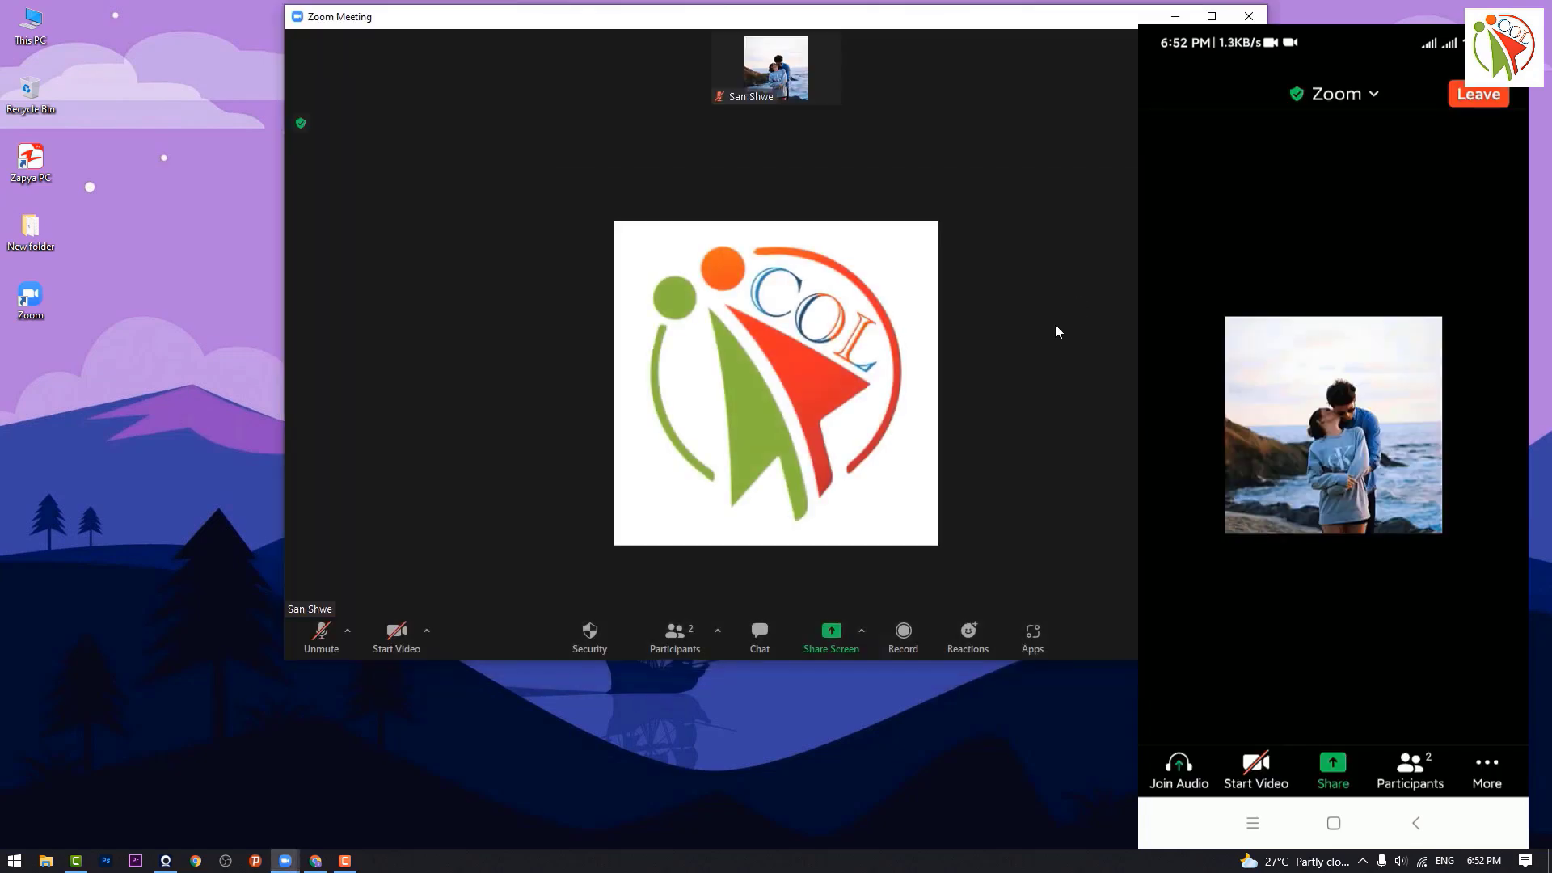
{"action": "key", "text": "alt+s"}
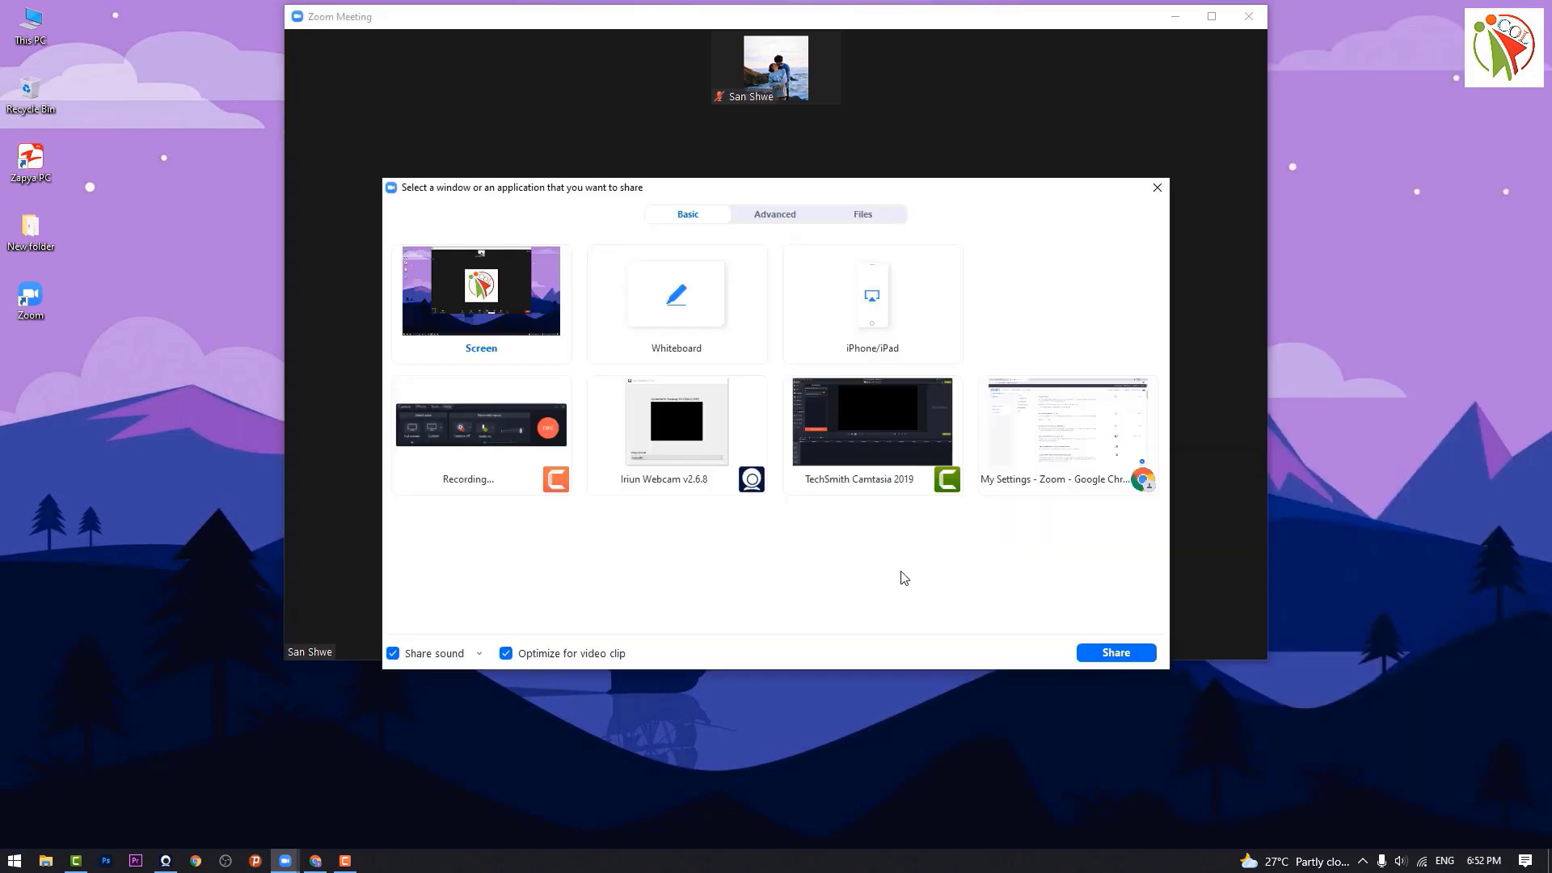
{"action": "left_click", "coordinate": [1158, 188]}
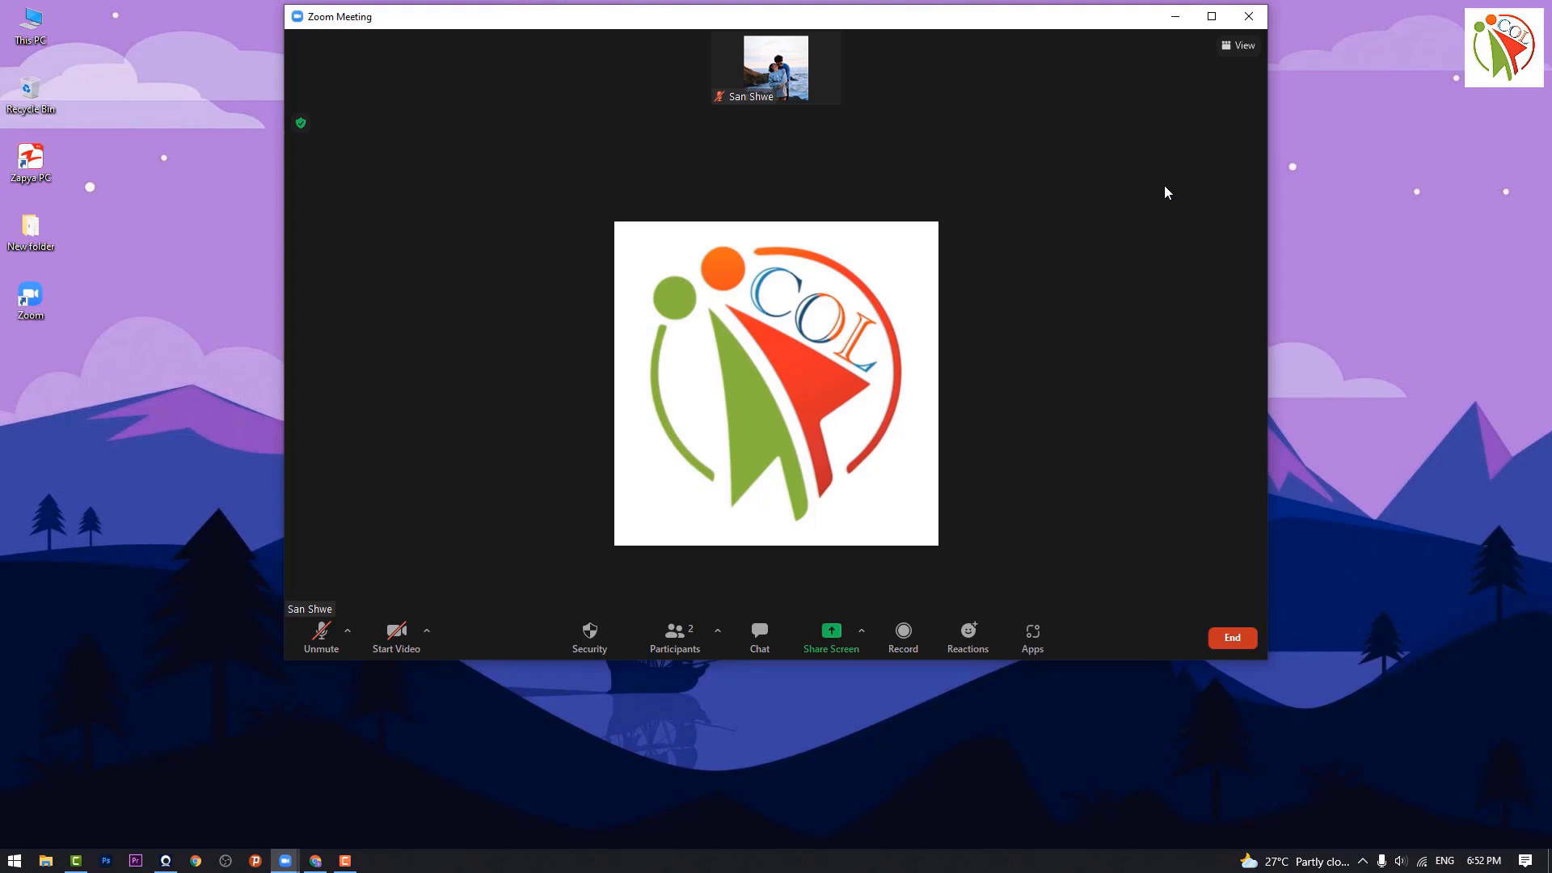